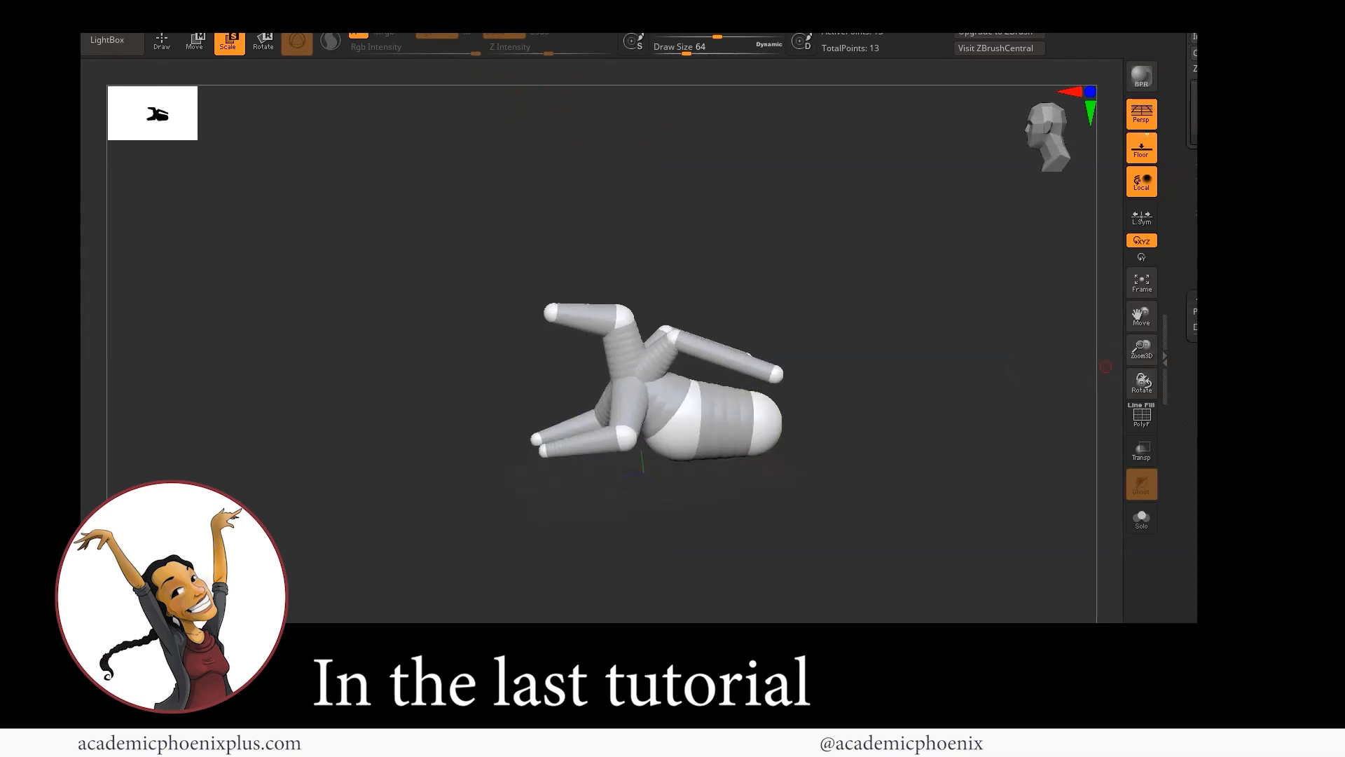
{"action": "left_click", "coordinate": [1195, 312]}
{"action": "mouse_move", "coordinate": [799, 475]}
{"action": "left_mouse_down"}
{"action": "mouse_move", "coordinate": [871, 478]}
{"action": "mouse_move", "coordinate": [797, 477]}
{"action": "left_mouse_up"}
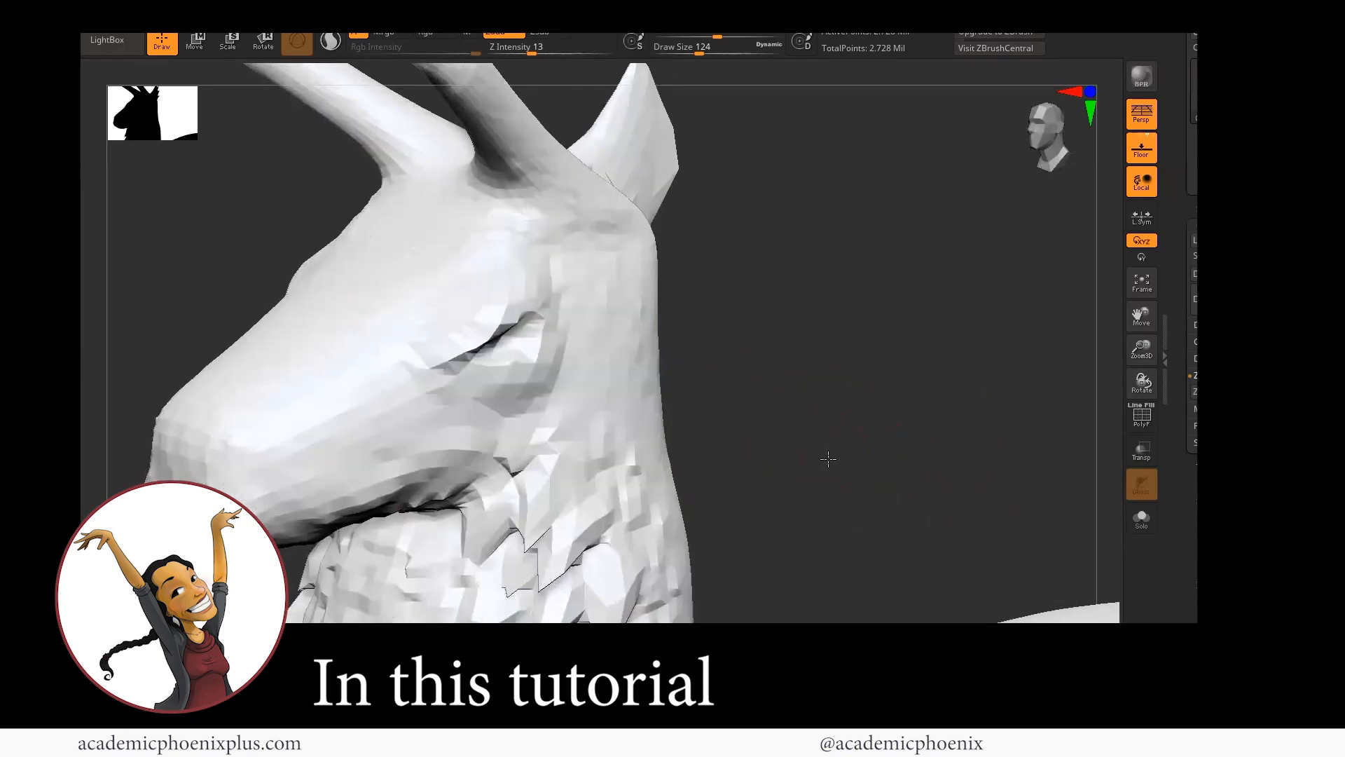
{"action": "left_click_drag", "start_coordinate": [718, 318], "coordinate": [673, 259]}
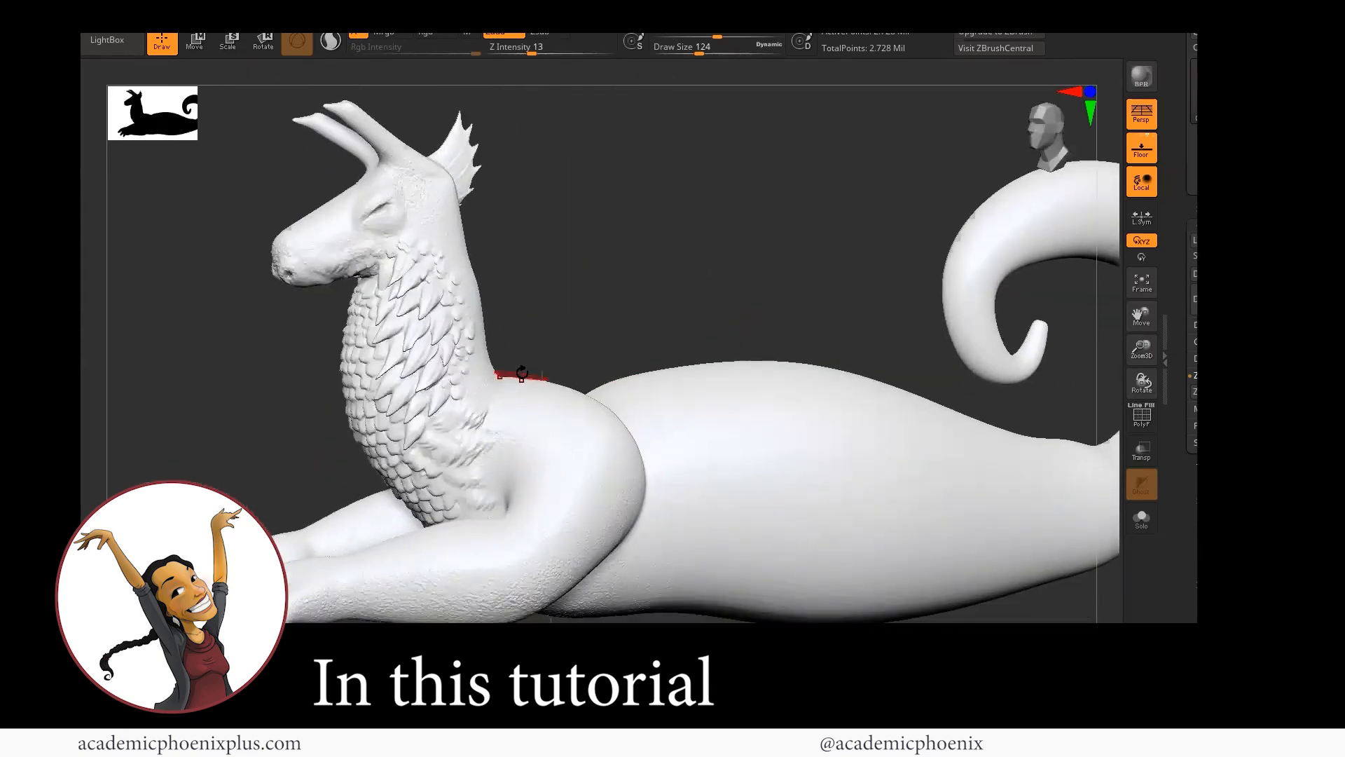
{"action": "left_click_drag", "start_coordinate": [594, 276], "coordinate": [634, 276]}
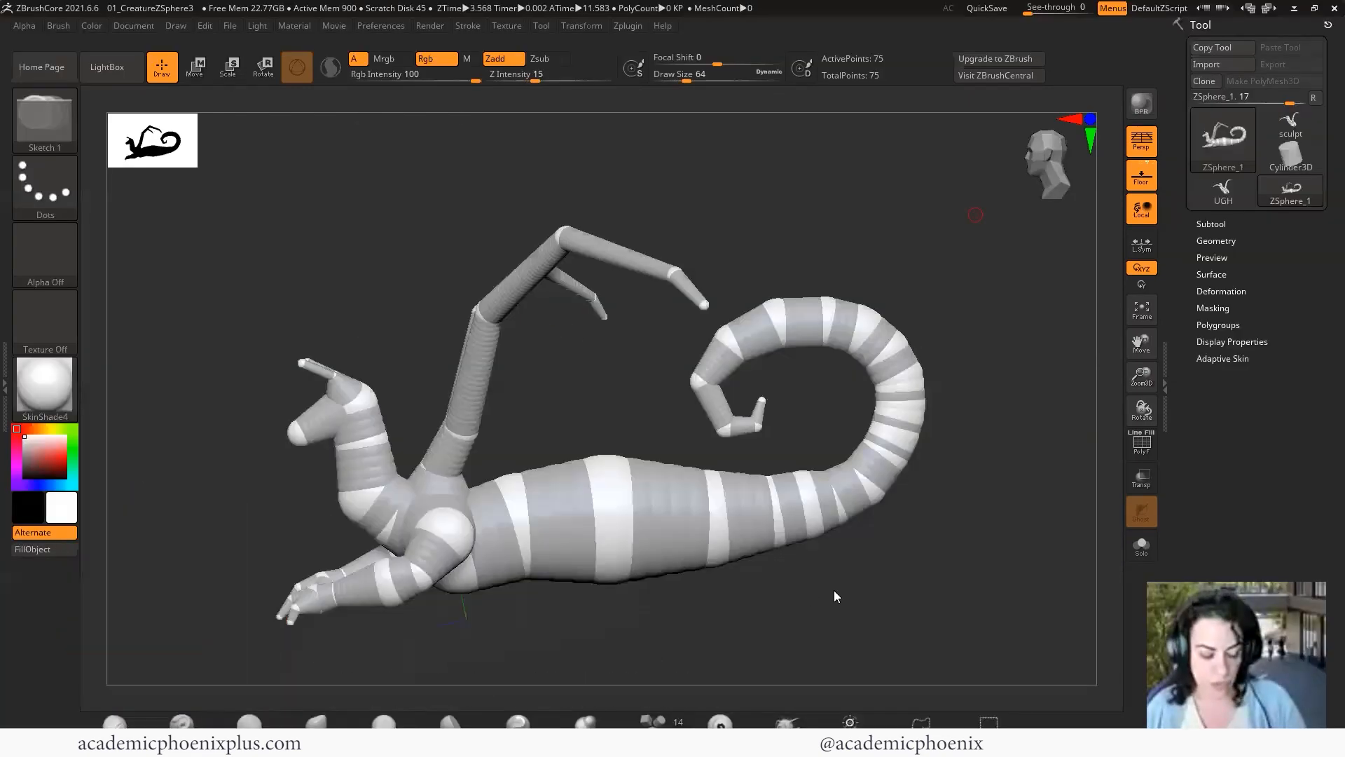
{"action": "left_click_drag", "start_coordinate": [803, 589], "coordinate": [1006, 352]}
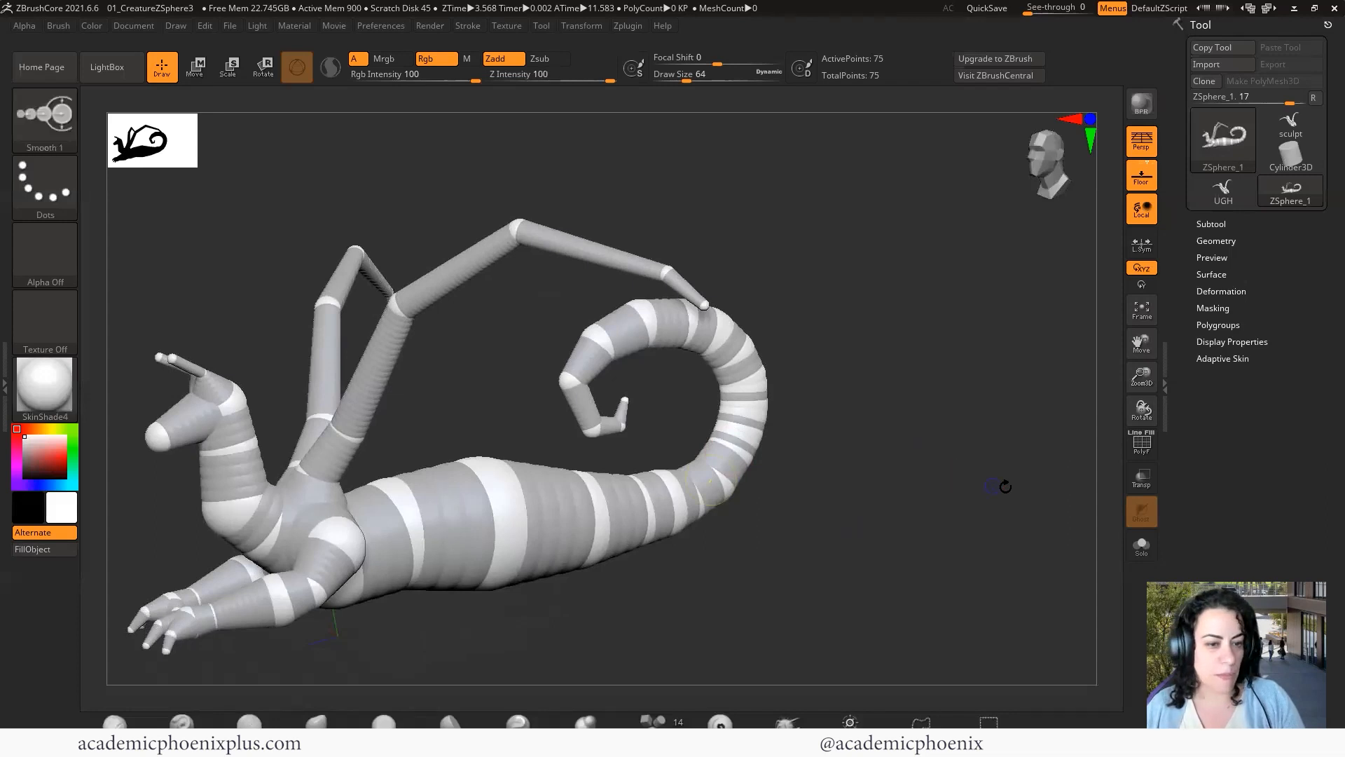
{"action": "left_click_drag", "start_coordinate": [891, 487], "coordinate": [1004, 517], "text": "alt"}
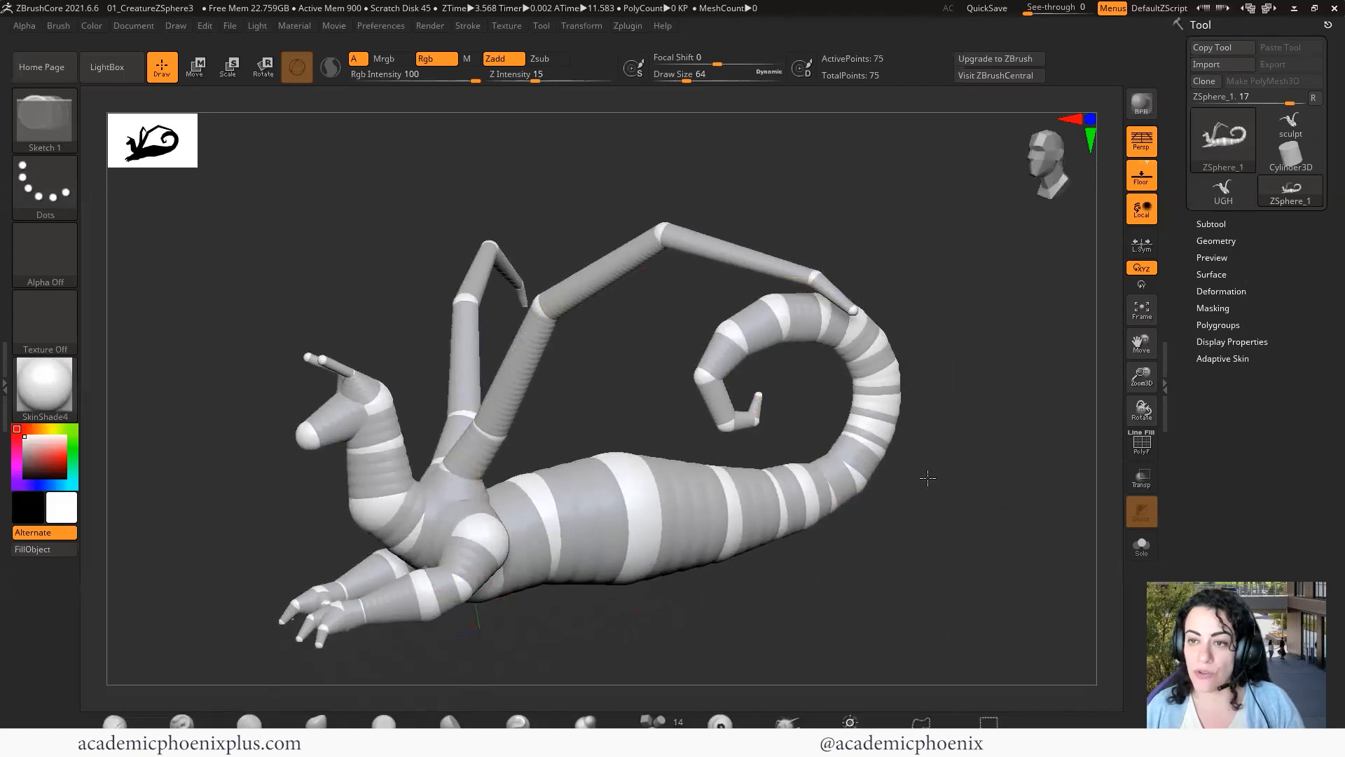
{"action": "left_click_drag", "start_coordinate": [927, 478], "coordinate": [915, 304]}
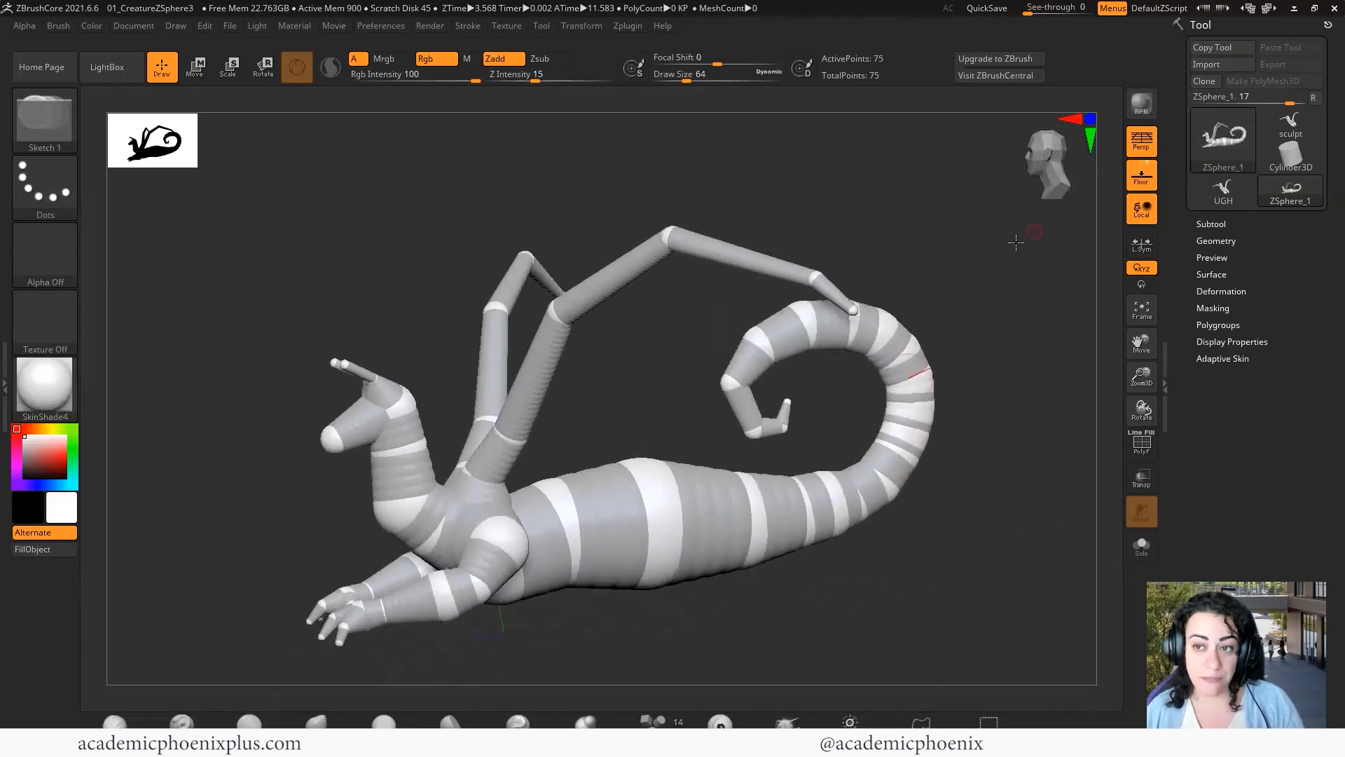
Delete the wing ZSpheres one by one, from the wing tip down to the sphere at the shoulder.
{"action": "left_click_drag", "start_coordinate": [1016, 242], "coordinate": [883, 345]}
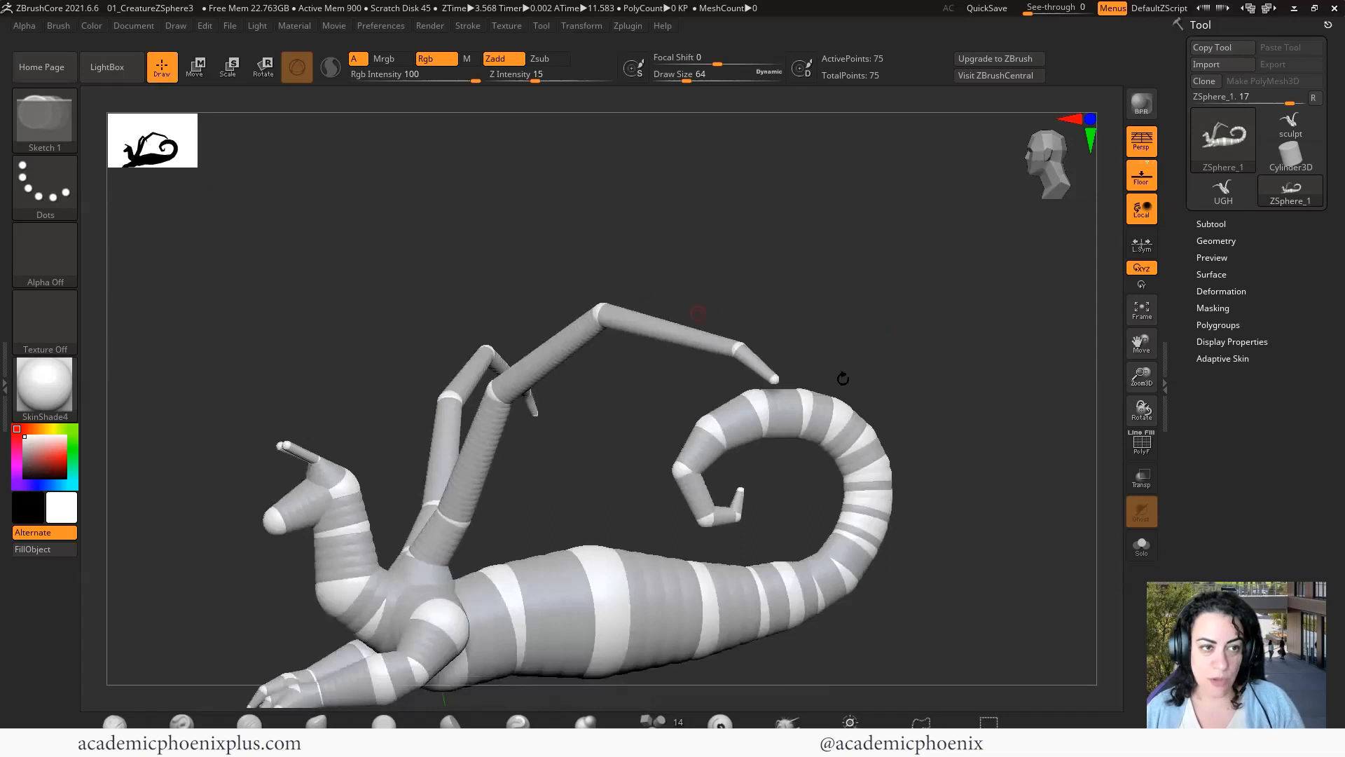
{"action": "left_click", "coordinate": [775, 378], "text": "alt"}
{"action": "left_click", "coordinate": [739, 351], "text": "alt"}
{"action": "left_click", "coordinate": [603, 313], "text": "alt"}
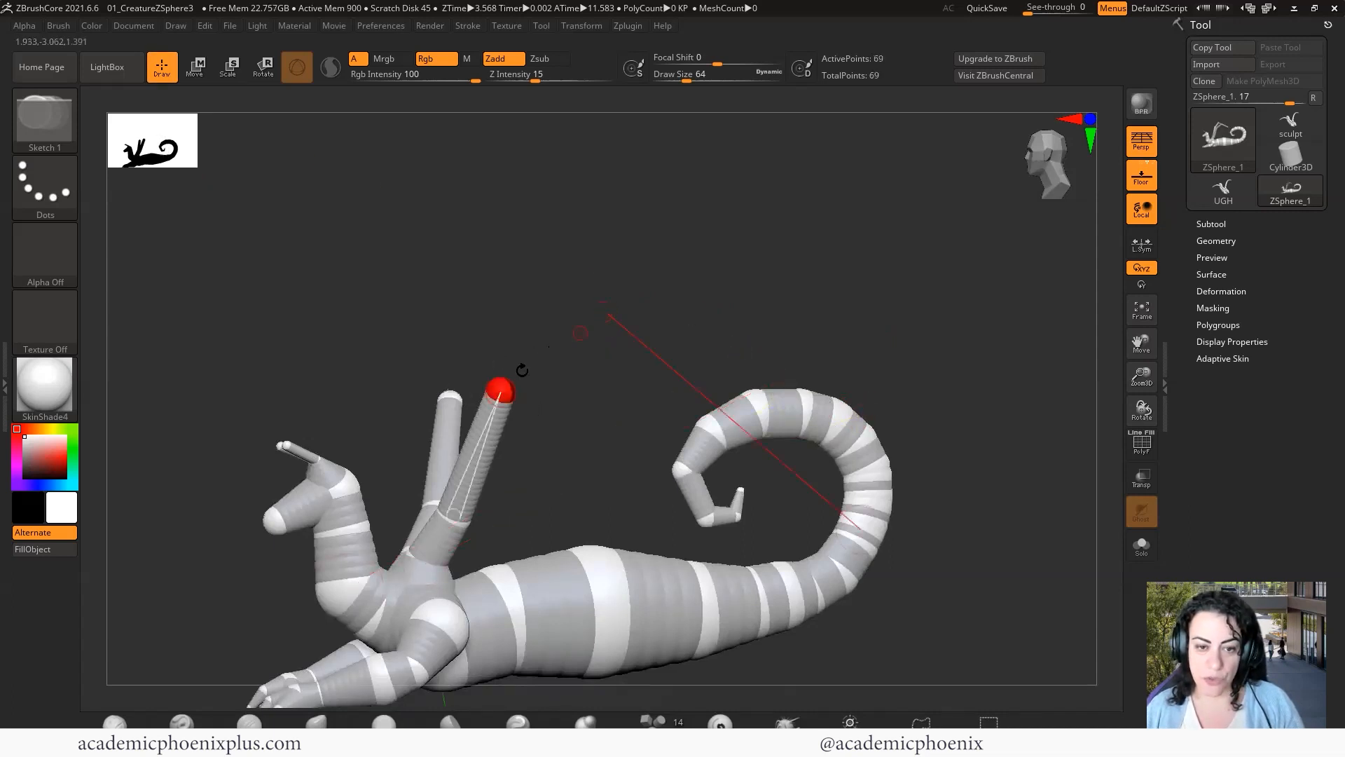
{"action": "left_click", "coordinate": [499, 390], "text": "alt"}
{"action": "left_click", "coordinate": [452, 515], "text": "alt"}
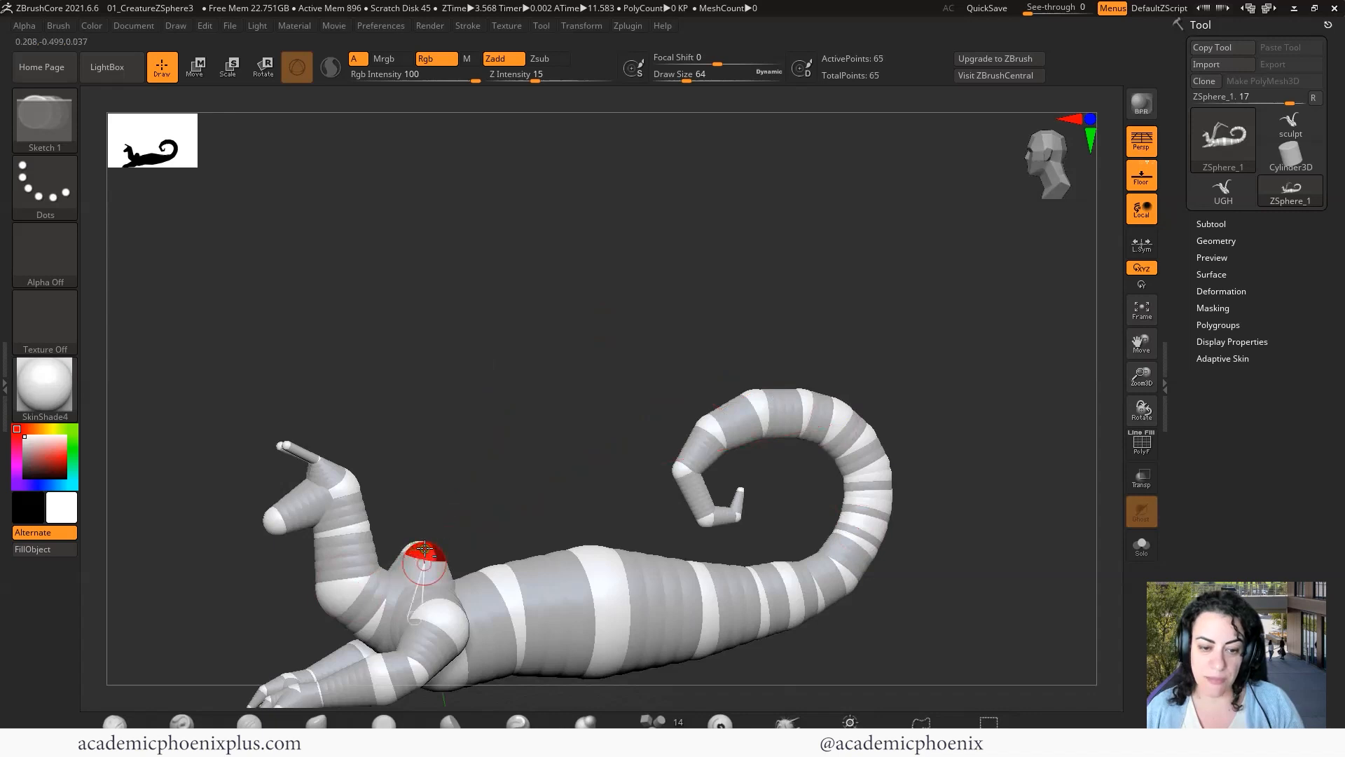
Briefly check the adaptive skin preview, and delete the leftover wing-base ZSphere on the creature's back.
{"action": "left_click", "coordinate": [1209, 359]}
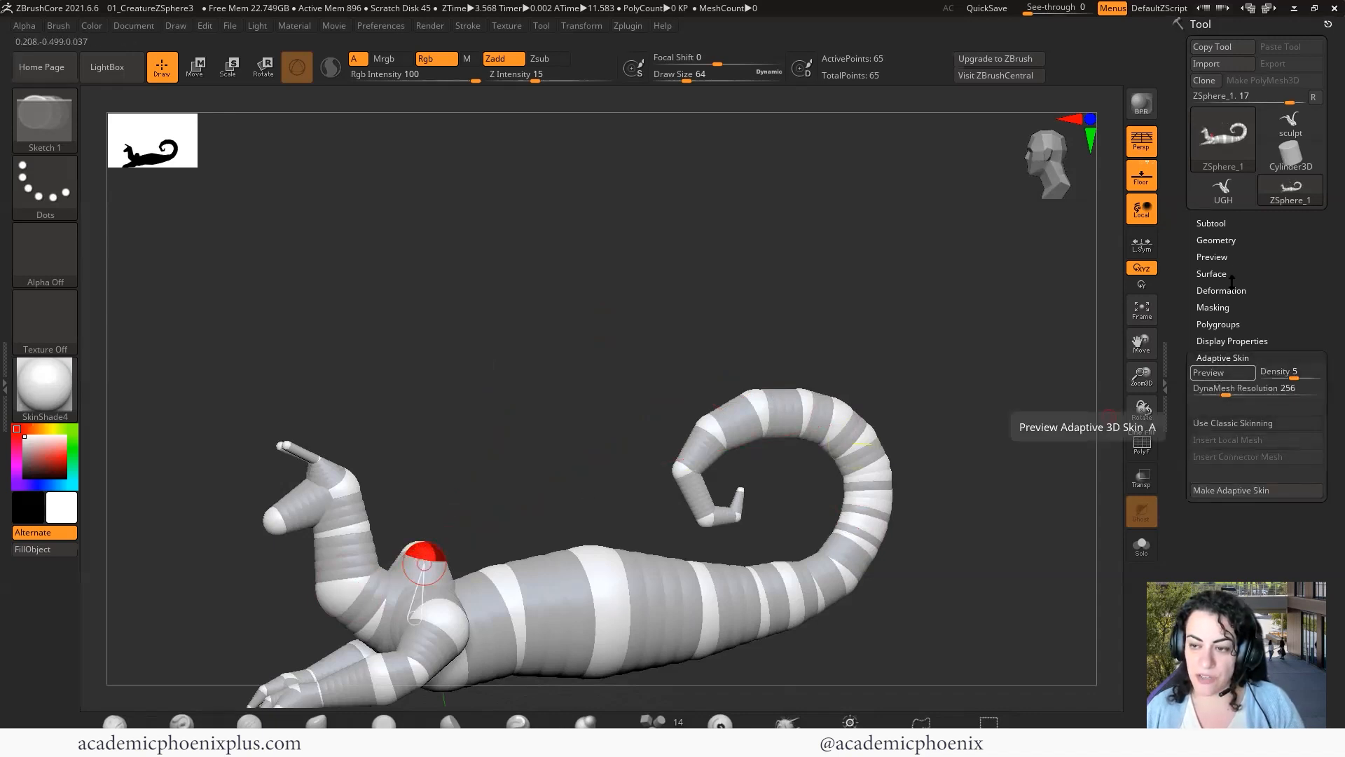
{"action": "left_click", "coordinate": [1213, 377]}
{"action": "left_click", "coordinate": [1214, 377]}
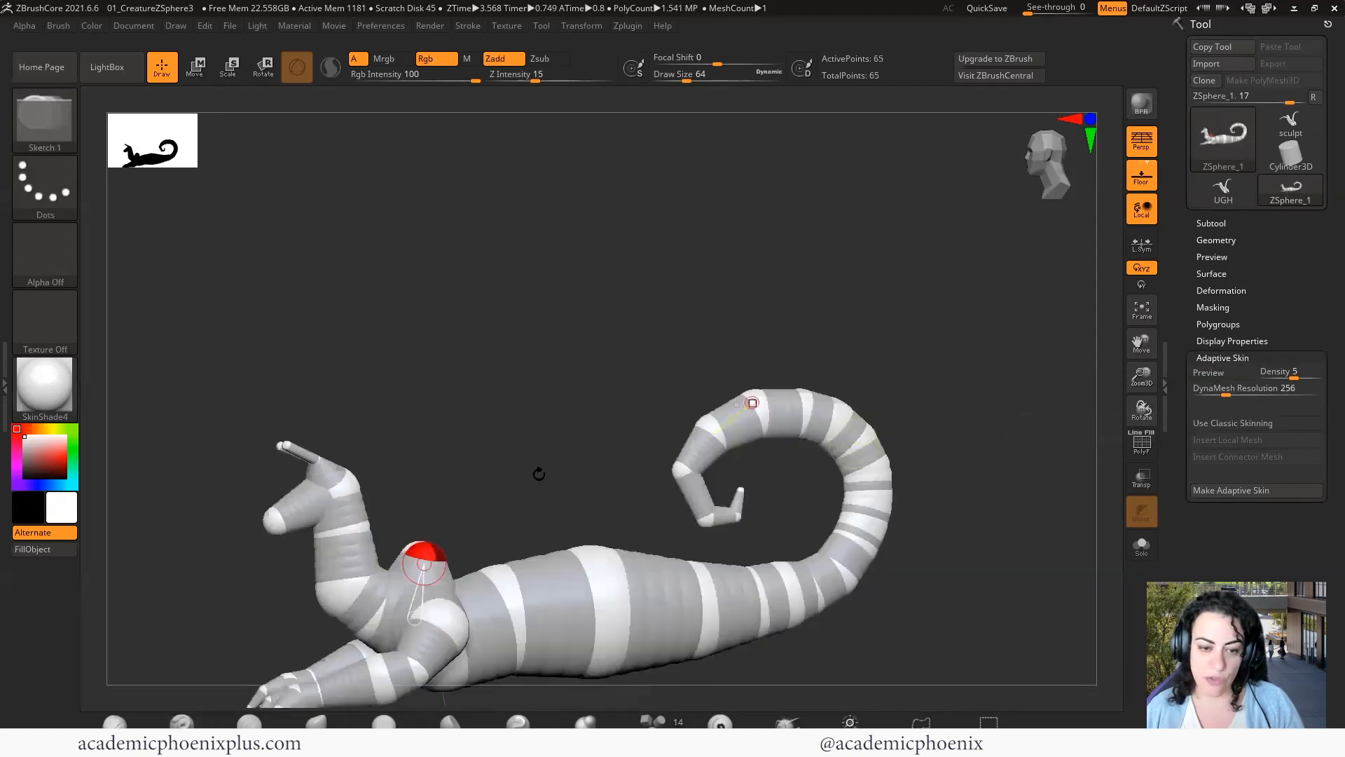
{"action": "left_click", "coordinate": [429, 552], "text": "alt"}
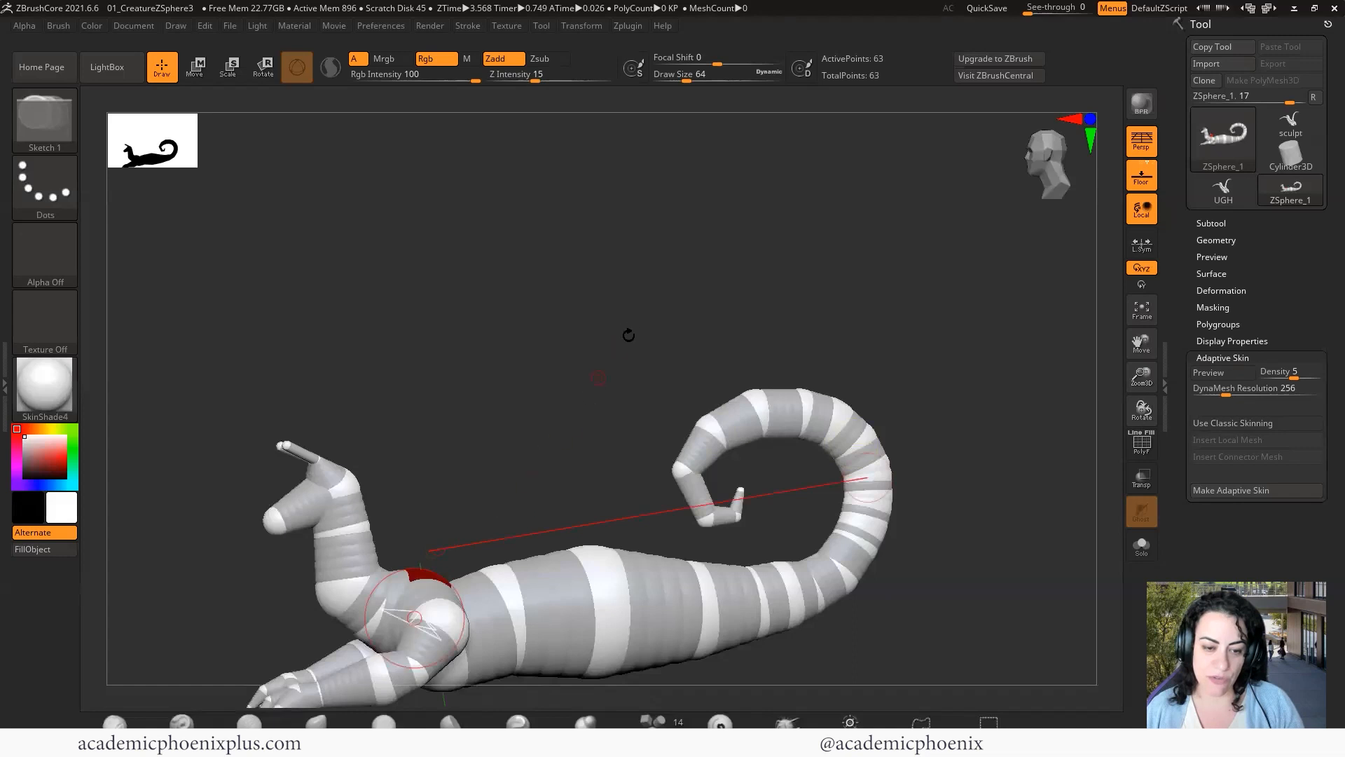
Turn on the adaptive skin preview and inspect the wingless creature from both sides.
{"action": "left_click_drag", "start_coordinate": [628, 336], "coordinate": [882, 288]}
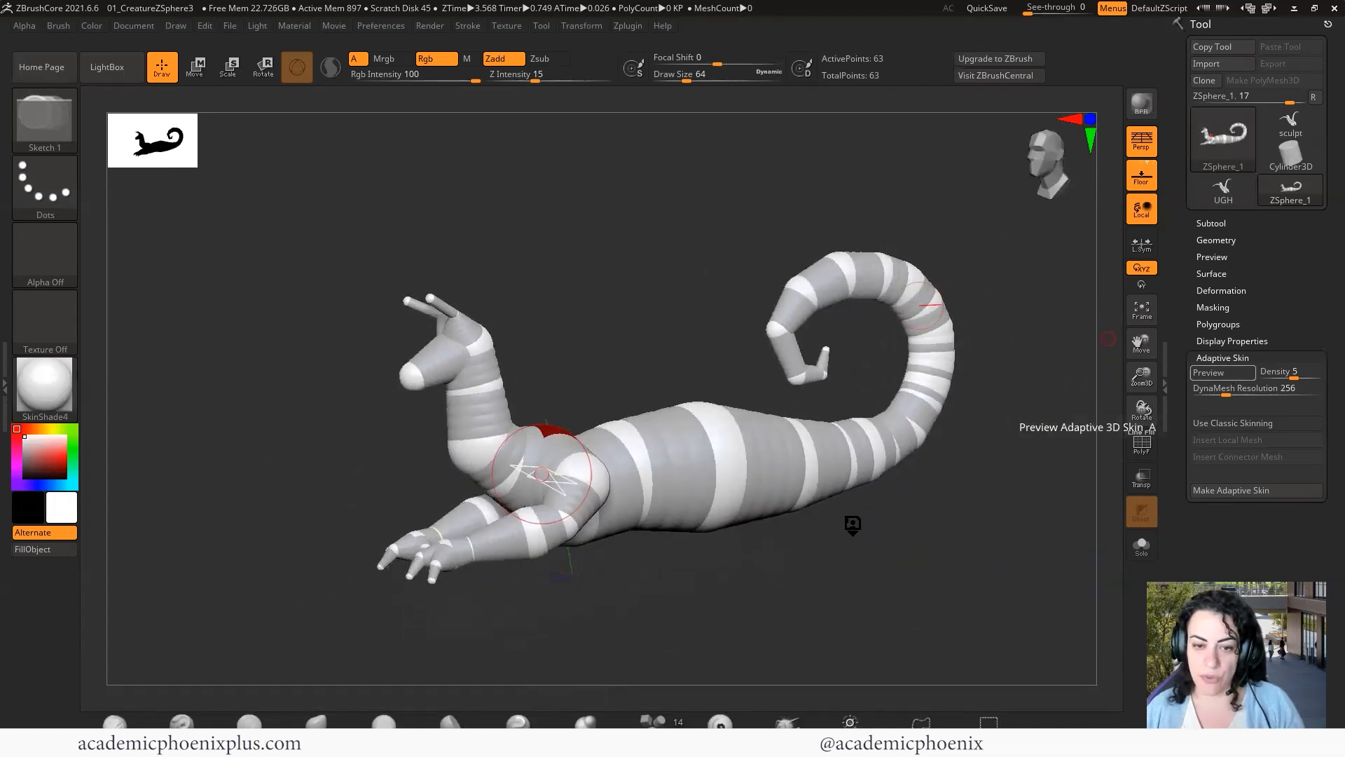
{"action": "key", "text": "a"}
{"action": "mouse_move", "coordinate": [735, 591]}
{"action": "left_mouse_down", "text": "shift"}
{"action": "mouse_move", "coordinate": [775, 587]}
{"action": "mouse_move", "coordinate": [718, 595]}
{"action": "mouse_move", "coordinate": [838, 567]}
{"action": "mouse_move", "coordinate": [822, 576]}
{"action": "mouse_move", "coordinate": [861, 472]}
{"action": "mouse_move", "coordinate": [906, 529]}
{"action": "mouse_move", "coordinate": [886, 580]}
{"action": "left_mouse_up", "text": "shift"}
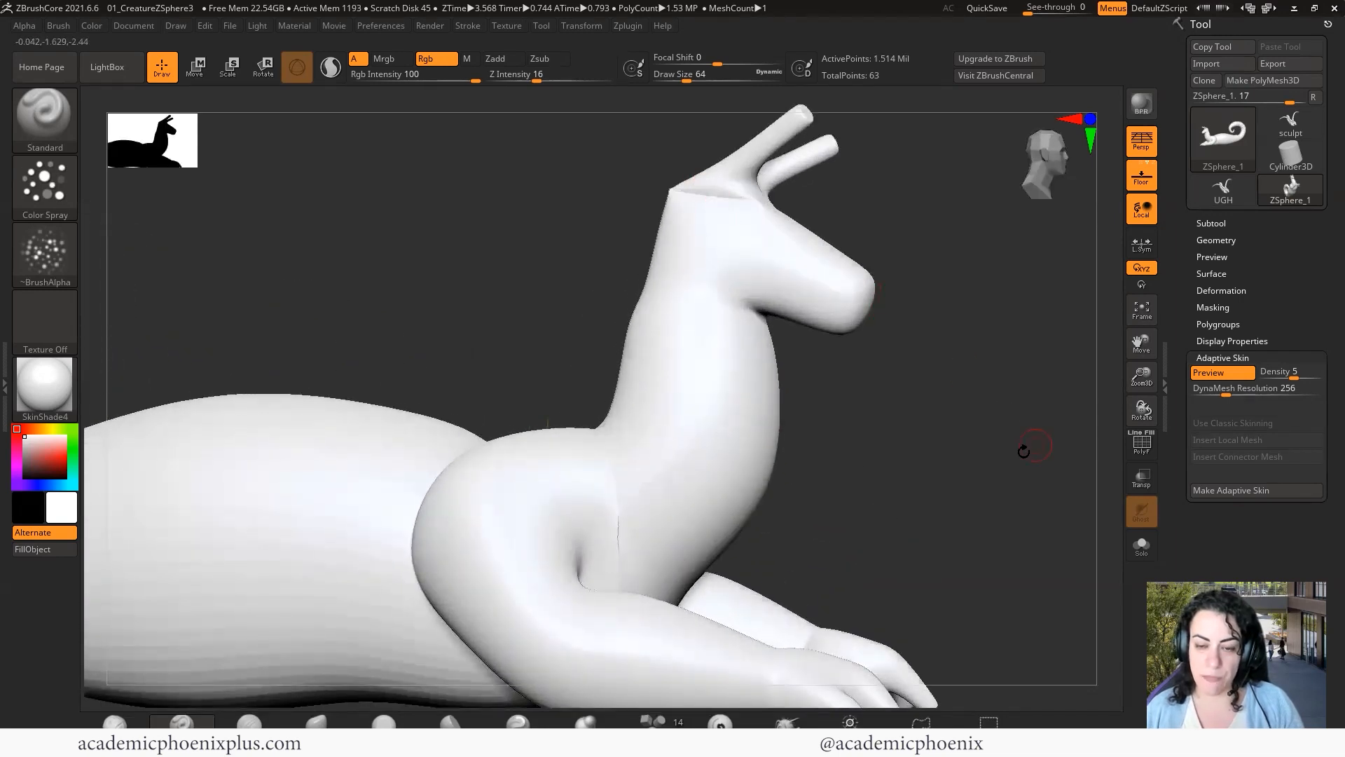
{"action": "left_click_drag", "start_coordinate": [1023, 450], "coordinate": [986, 516]}
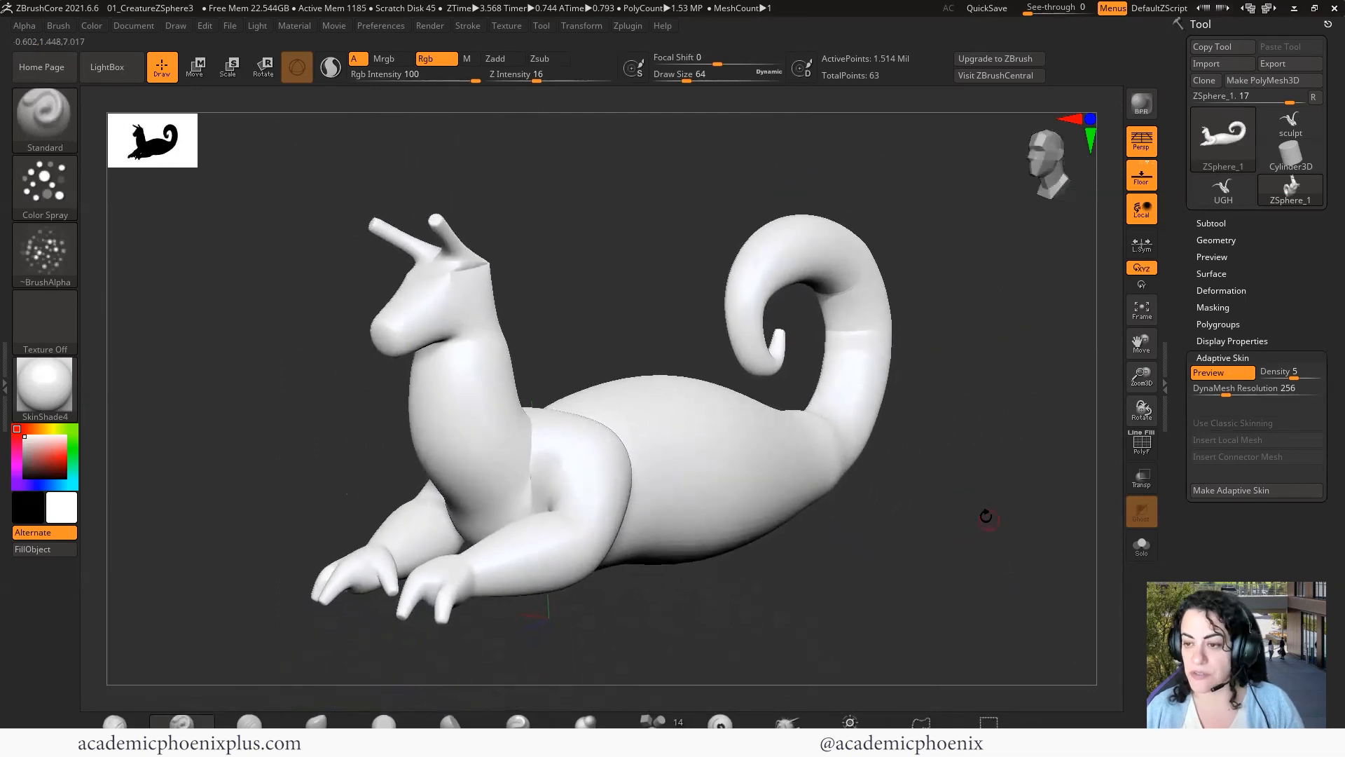
{"action": "left_click_drag", "start_coordinate": [937, 570], "coordinate": [890, 566]}
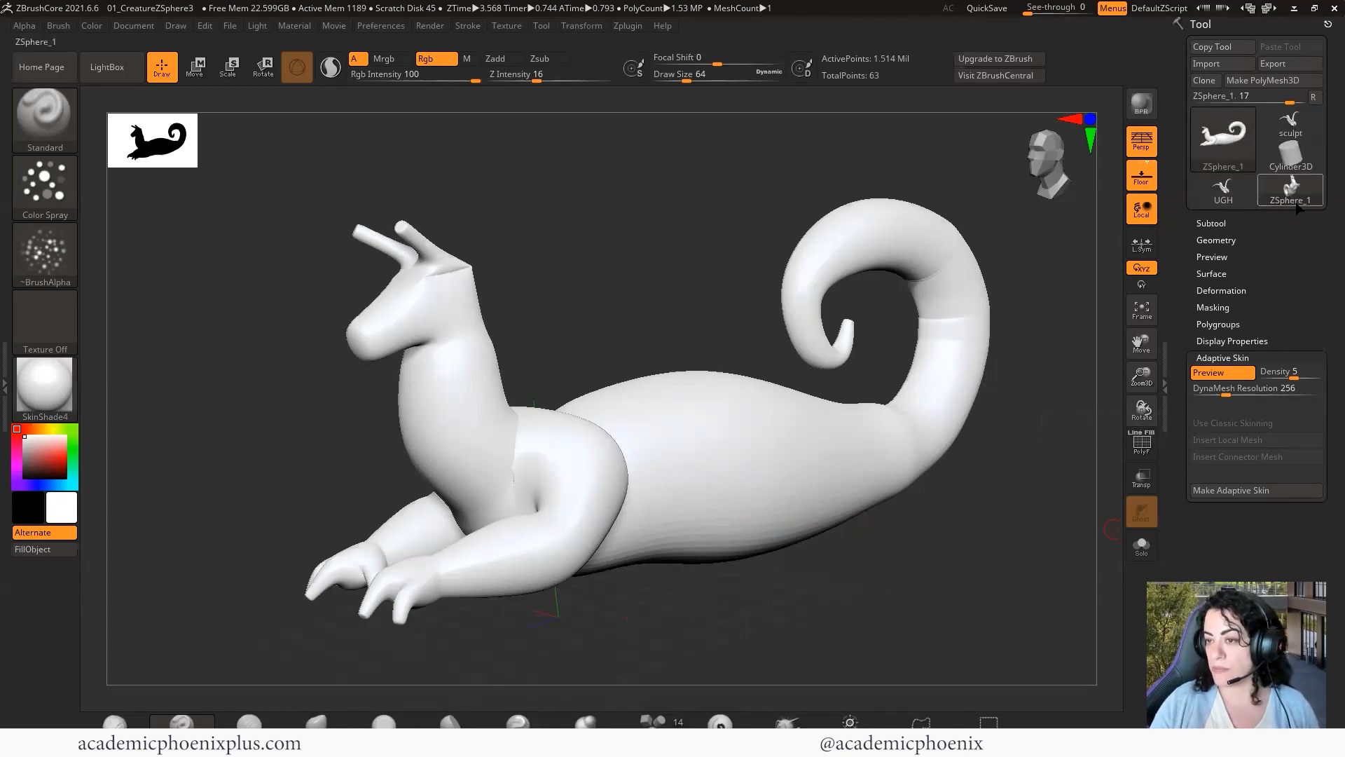
Look through the loaded UGH, sculpt and Cylinder3D tools, returning to the ZSphere_1 creature.
{"action": "mouse_move", "coordinate": [1296, 203]}
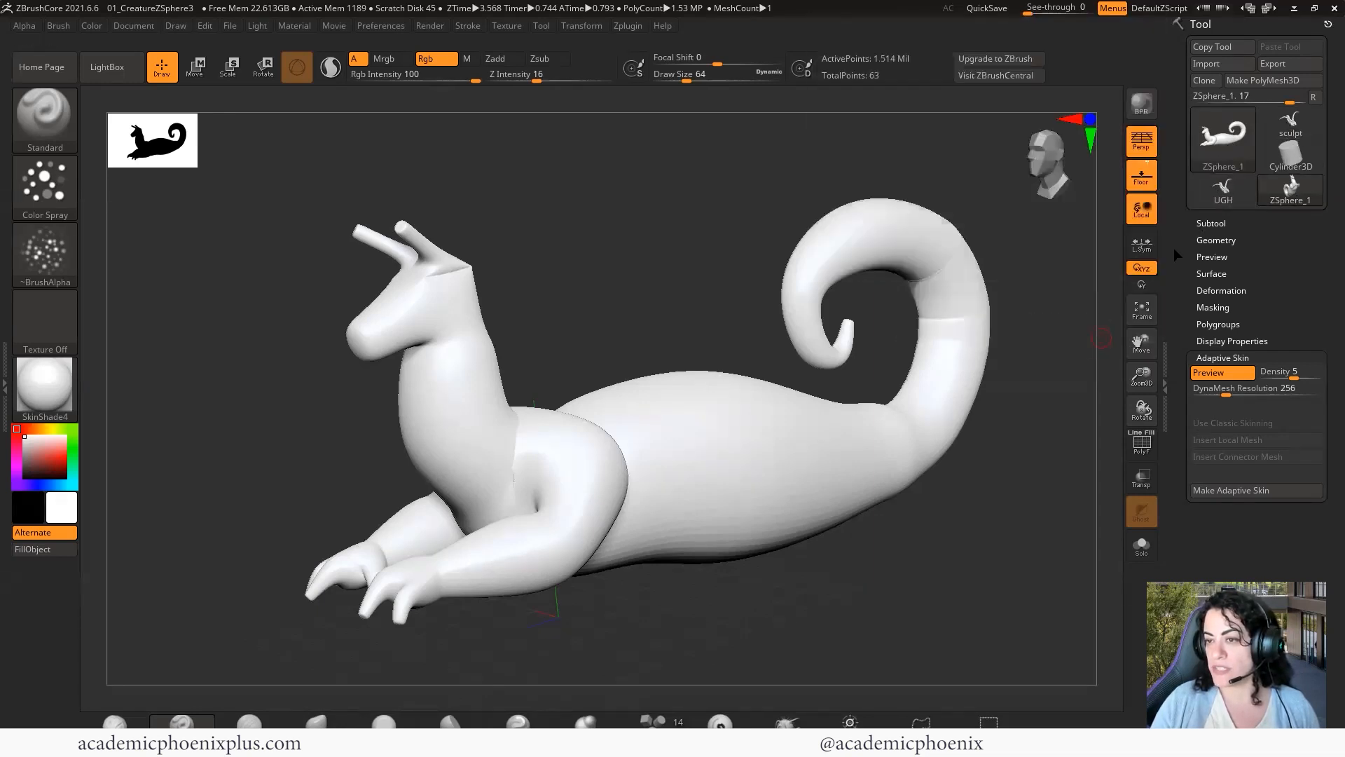
{"action": "left_click", "coordinate": [1221, 191]}
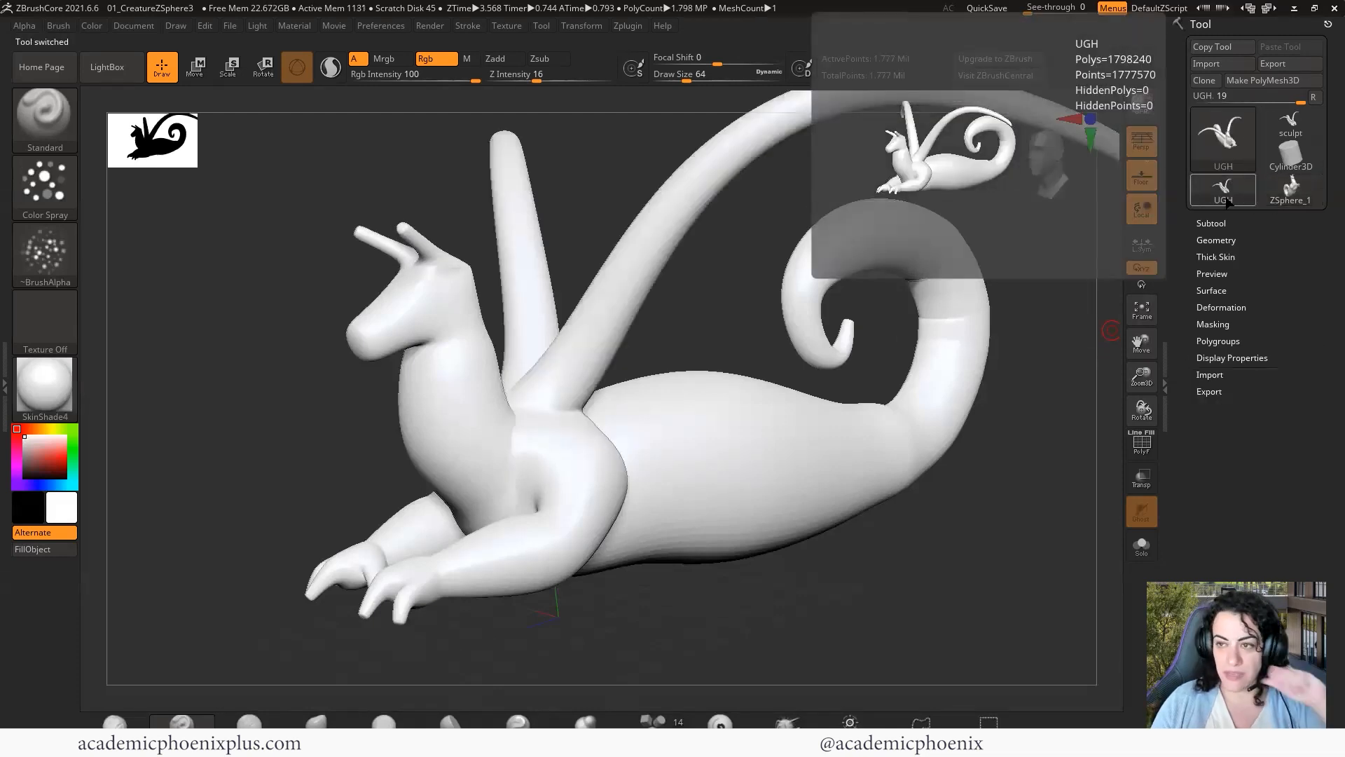
{"action": "left_click", "coordinate": [1293, 131]}
{"action": "mouse_move", "coordinate": [1300, 136]}
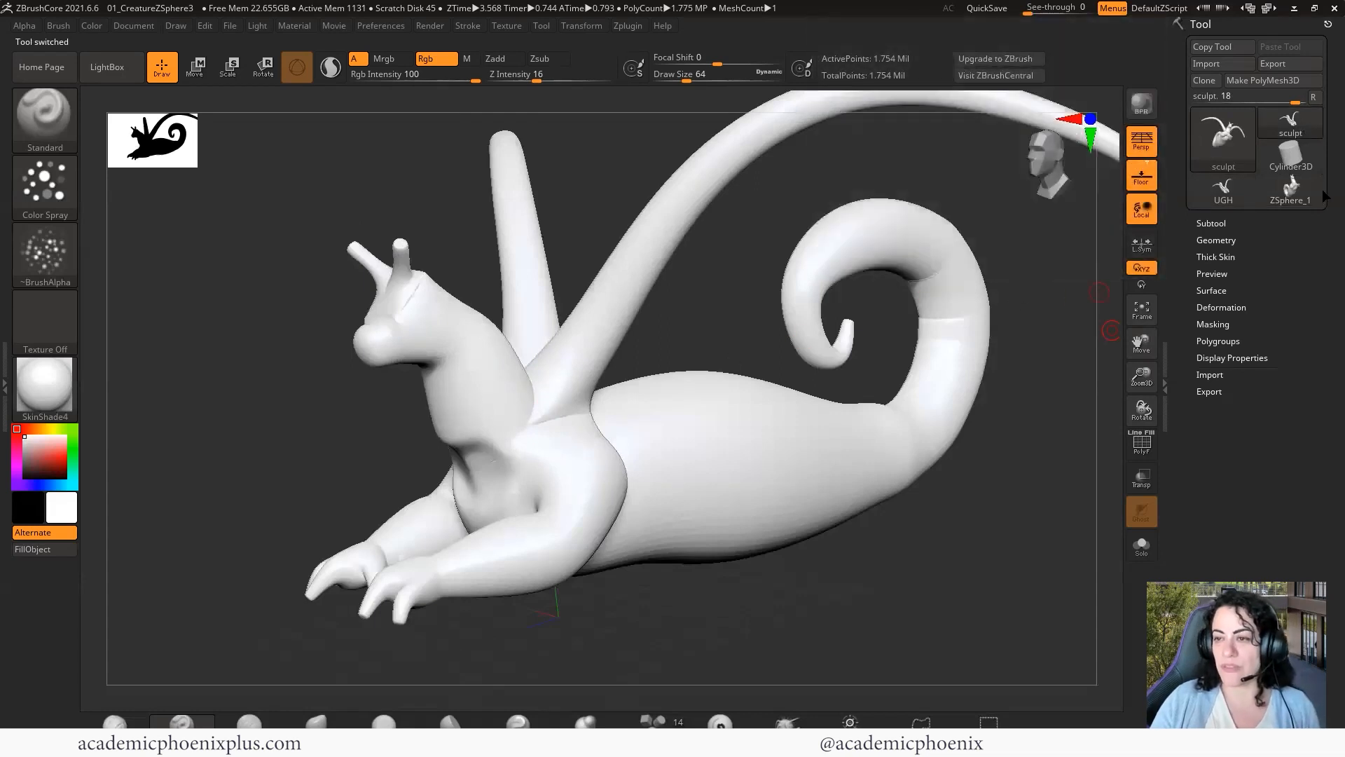
{"action": "left_click", "coordinate": [1290, 152]}
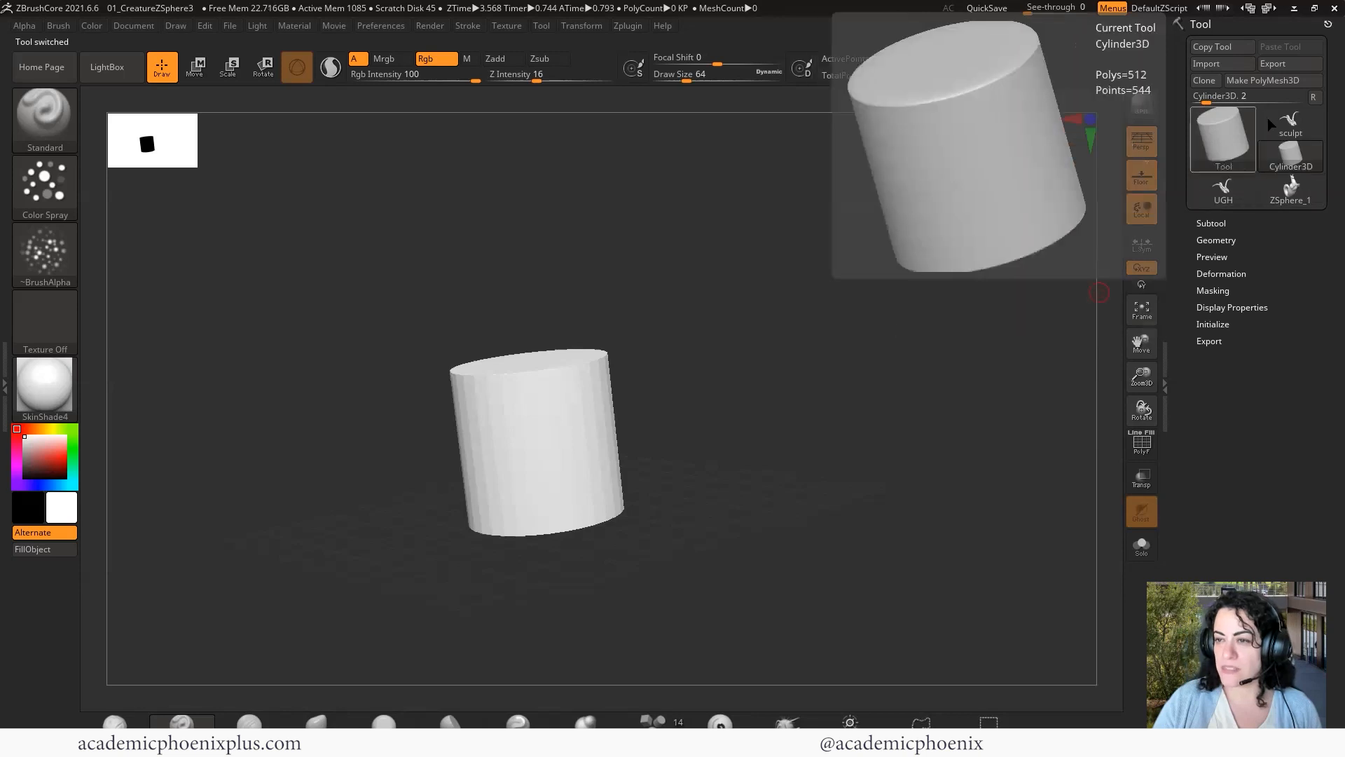
{"action": "left_click", "coordinate": [1296, 198]}
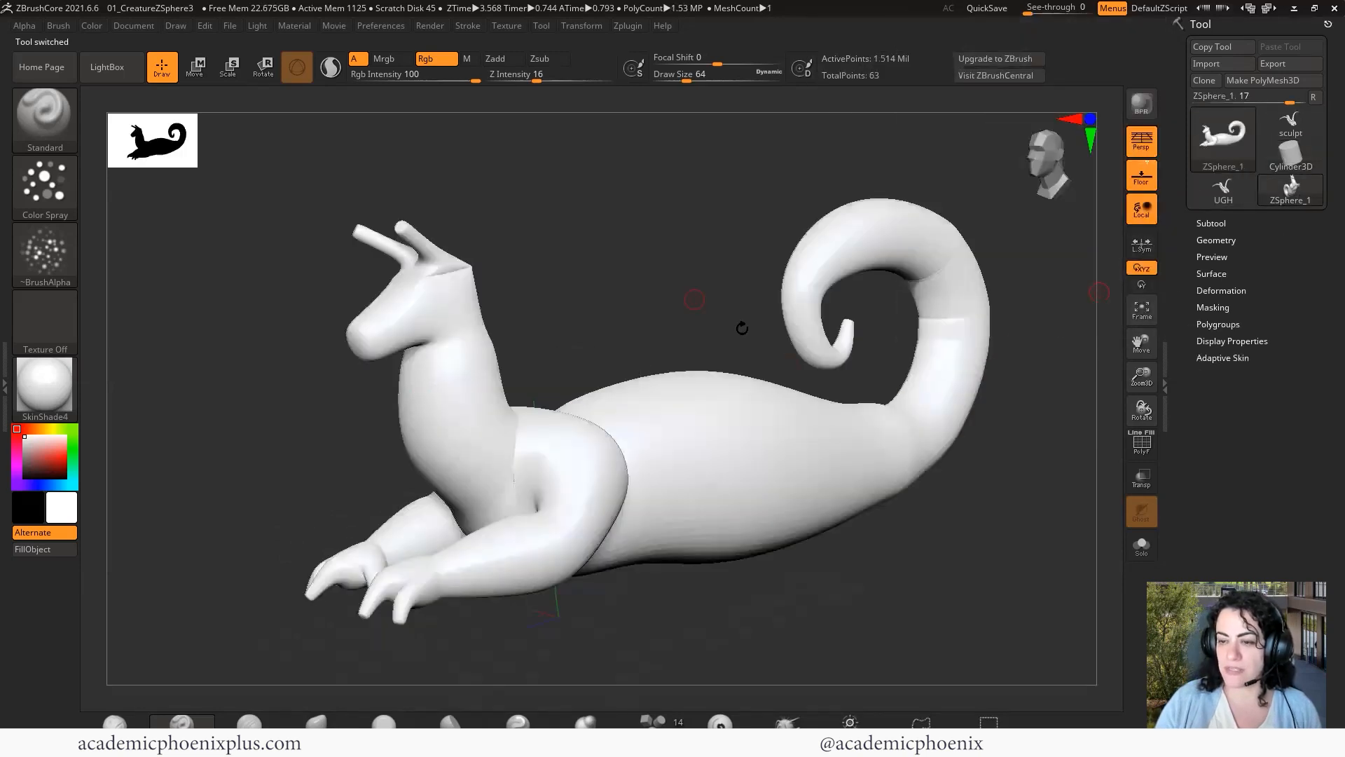
Make an adaptive skin from the ZSphere creature with density 5 and DynaMesh resolution 256.
{"action": "left_click", "coordinate": [1233, 359]}
{"action": "left_click", "coordinate": [1231, 374]}
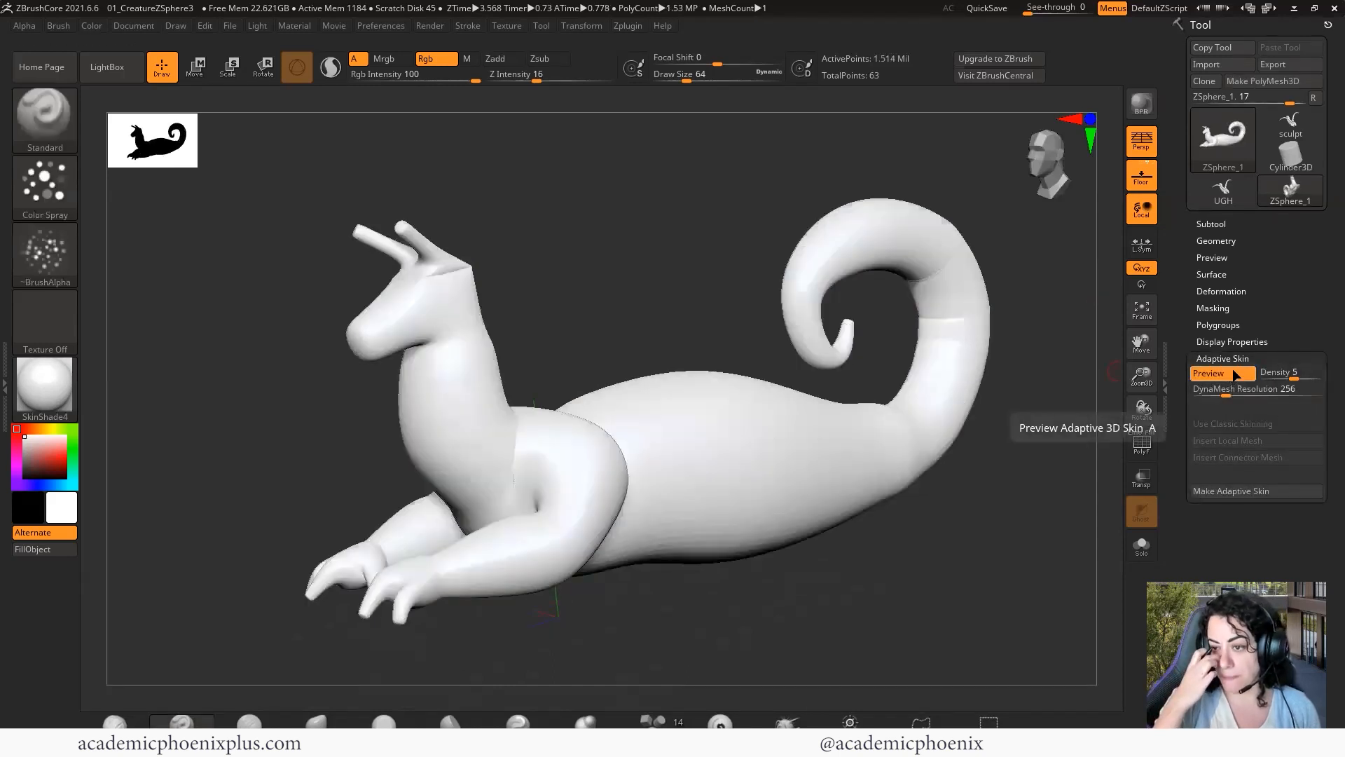
{"action": "left_click", "coordinate": [1245, 493]}
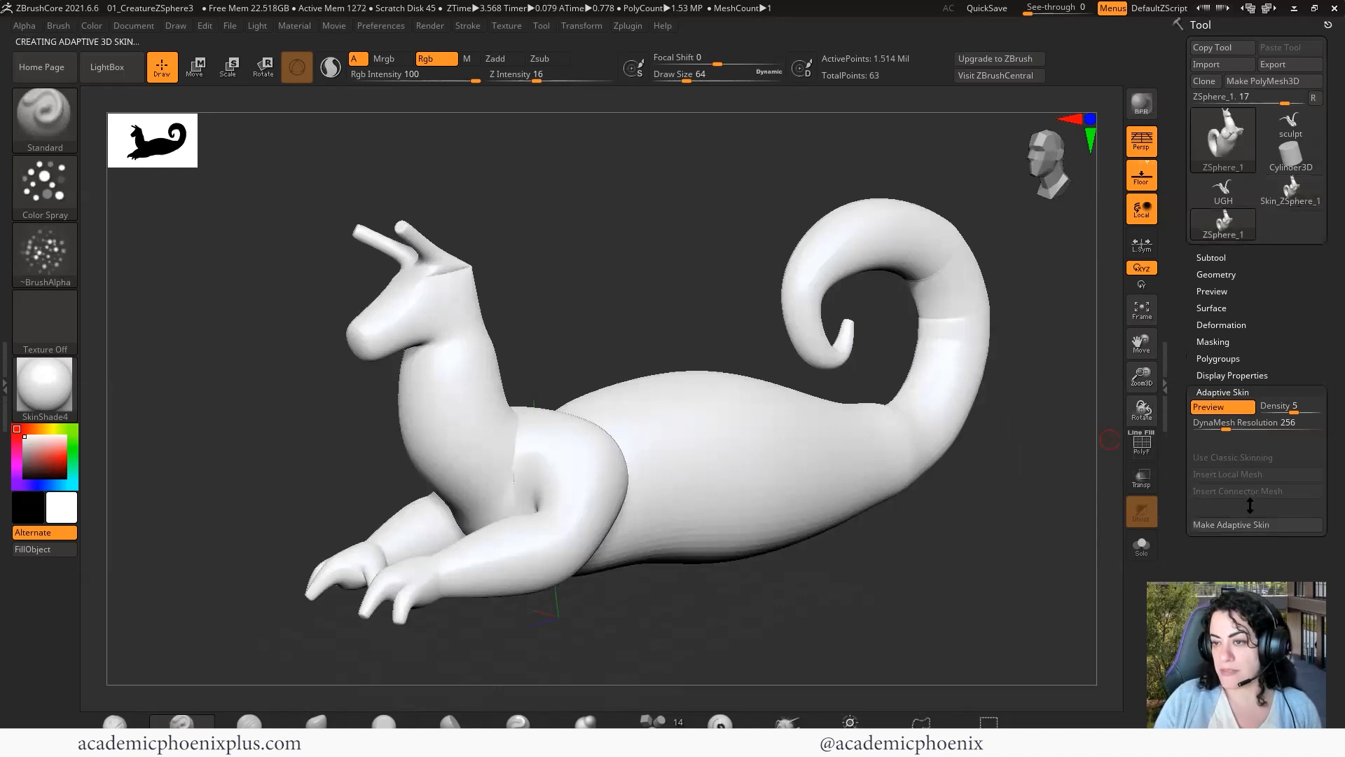
Switch to the Skin_ZSphere_1 mesh and view it from the side.
{"action": "mouse_move", "coordinate": [1288, 204]}
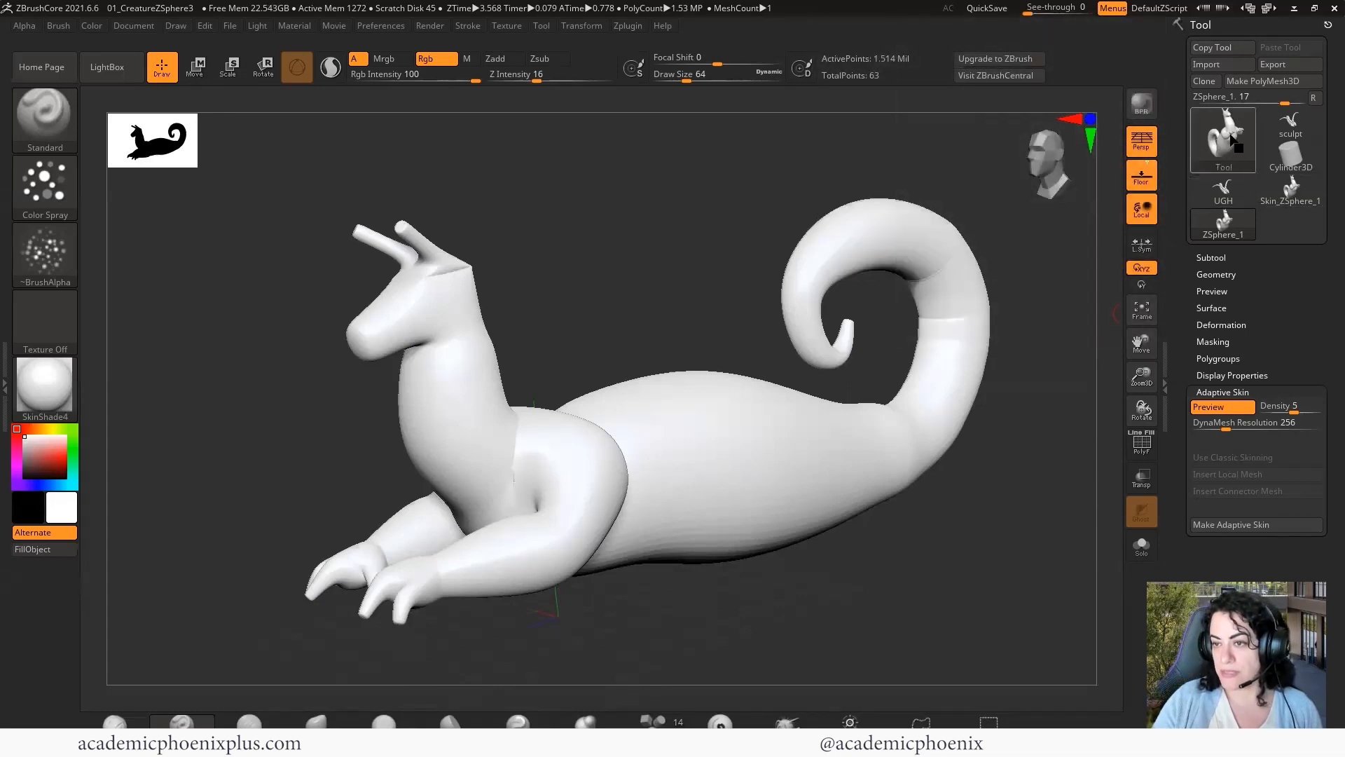
{"action": "left_click", "coordinate": [1289, 193]}
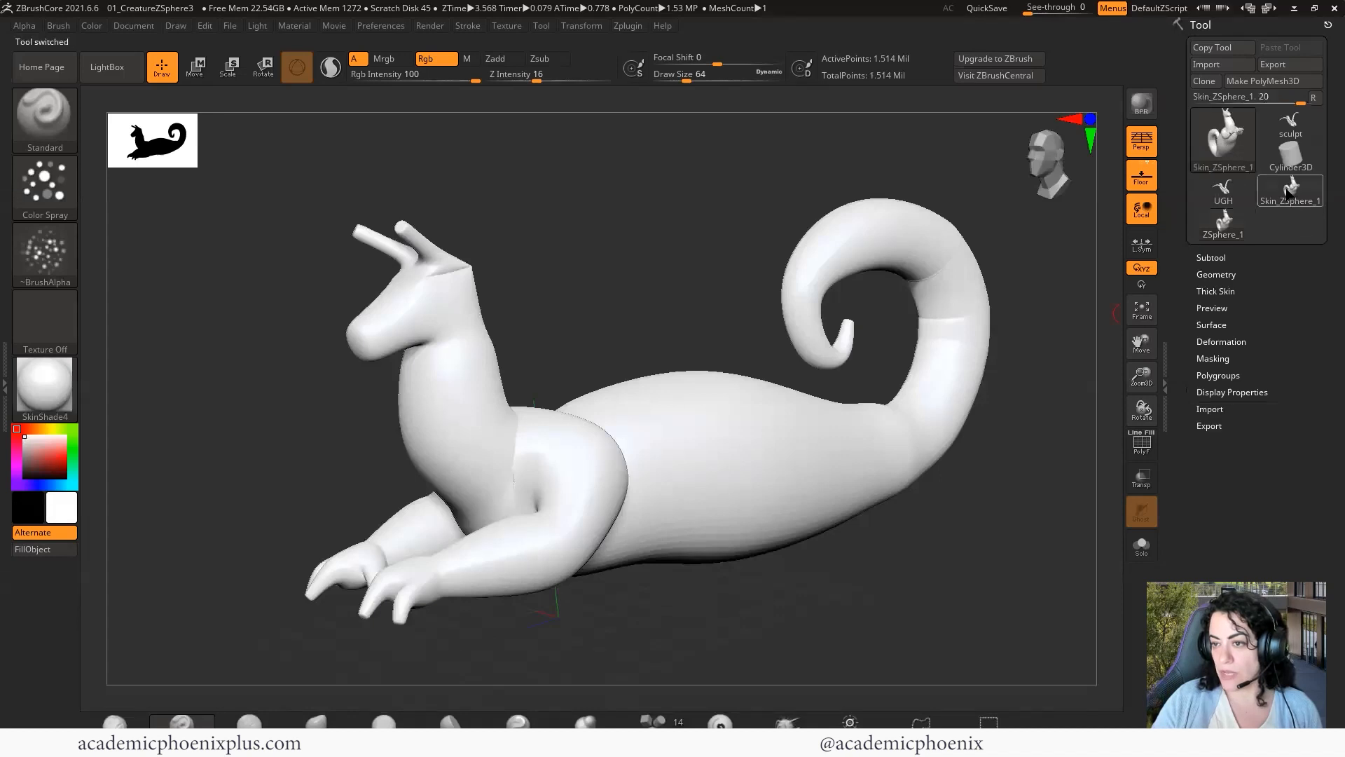
{"action": "mouse_move", "coordinate": [1287, 196]}
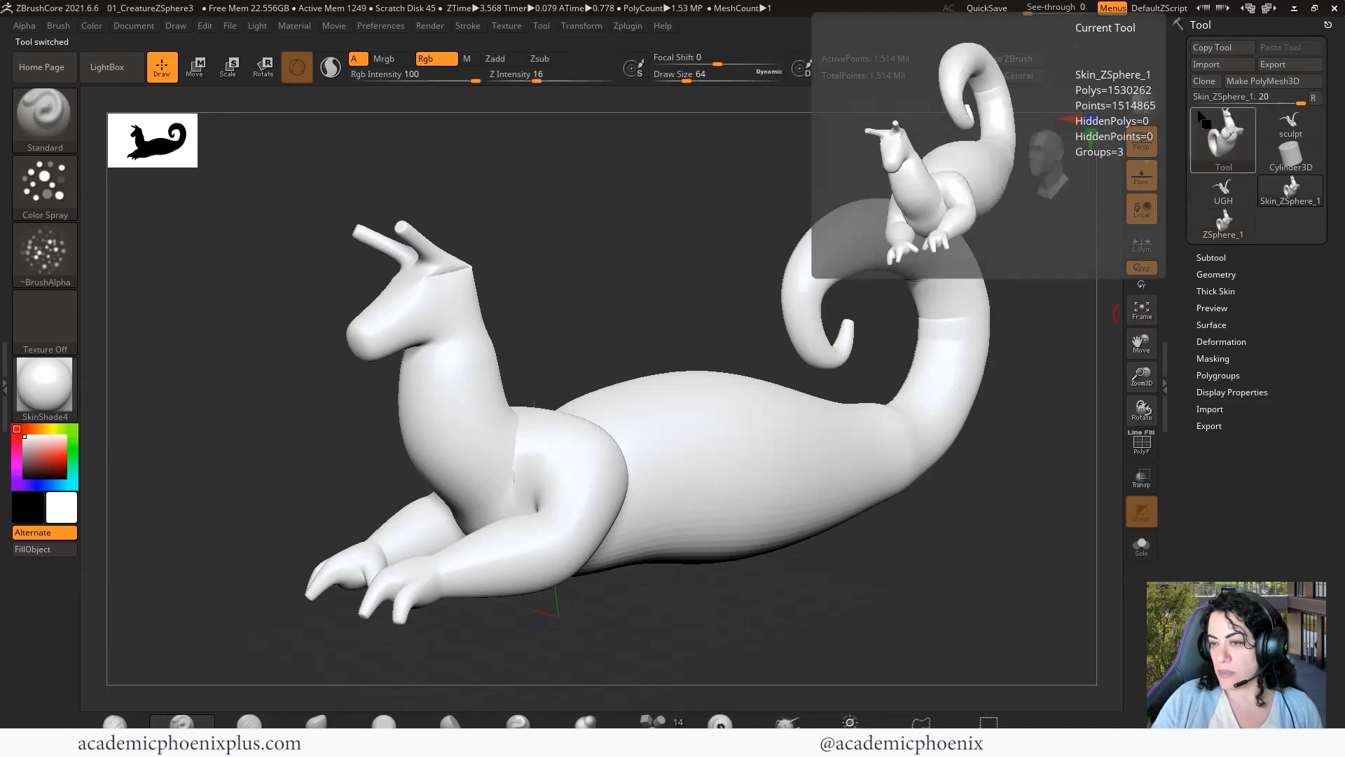
{"action": "left_click_drag", "start_coordinate": [692, 278], "coordinate": [1093, 192]}
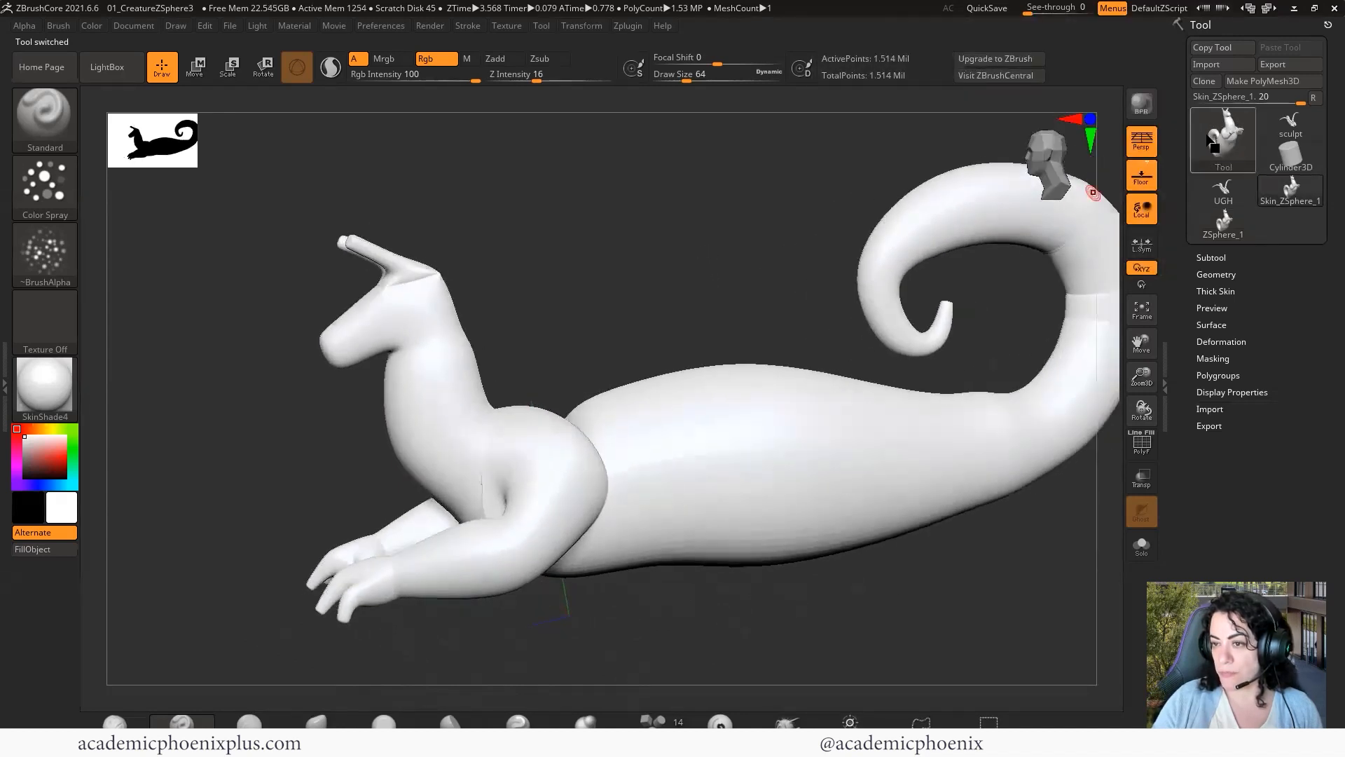
Switch to the Cylinder3D tool and back to the Skin_ZSphere_1 mesh.
{"action": "left_click", "coordinate": [1291, 151]}
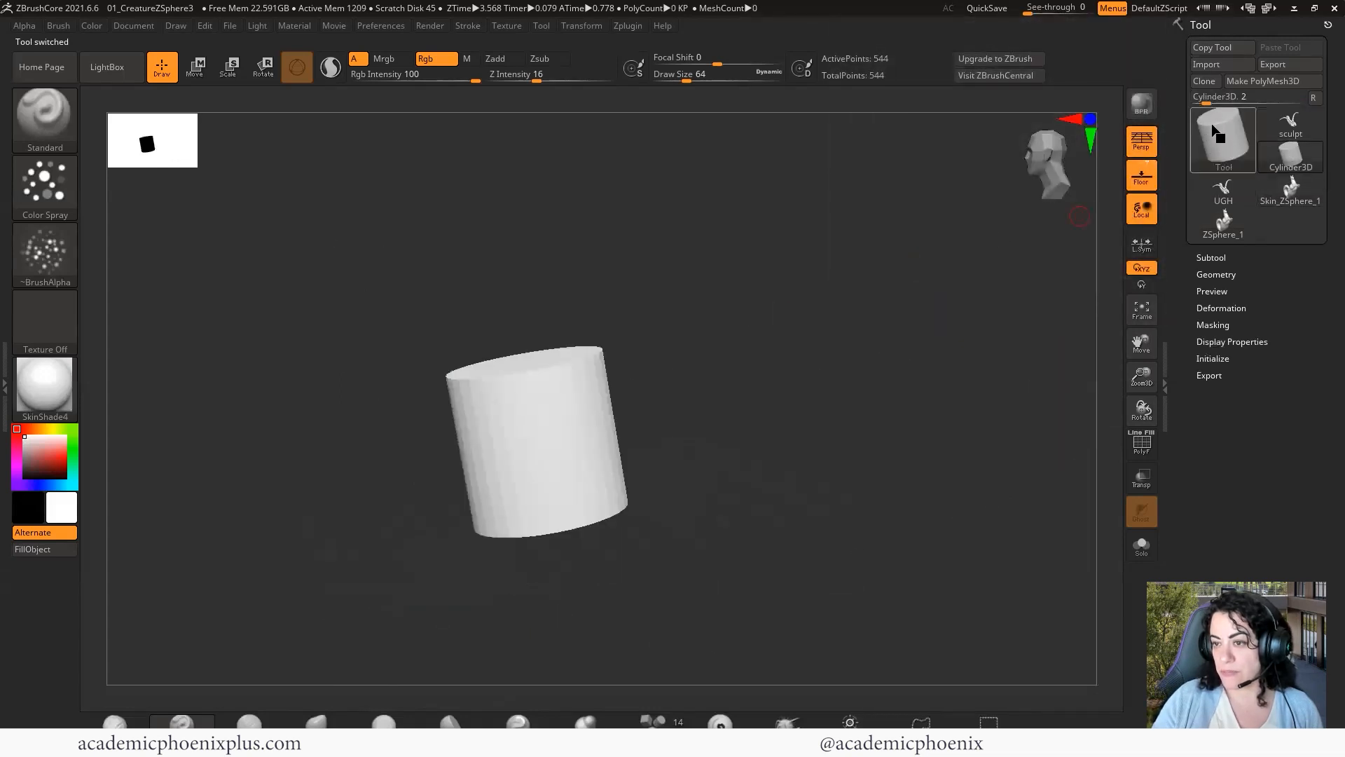
{"action": "mouse_move", "coordinate": [1289, 209]}
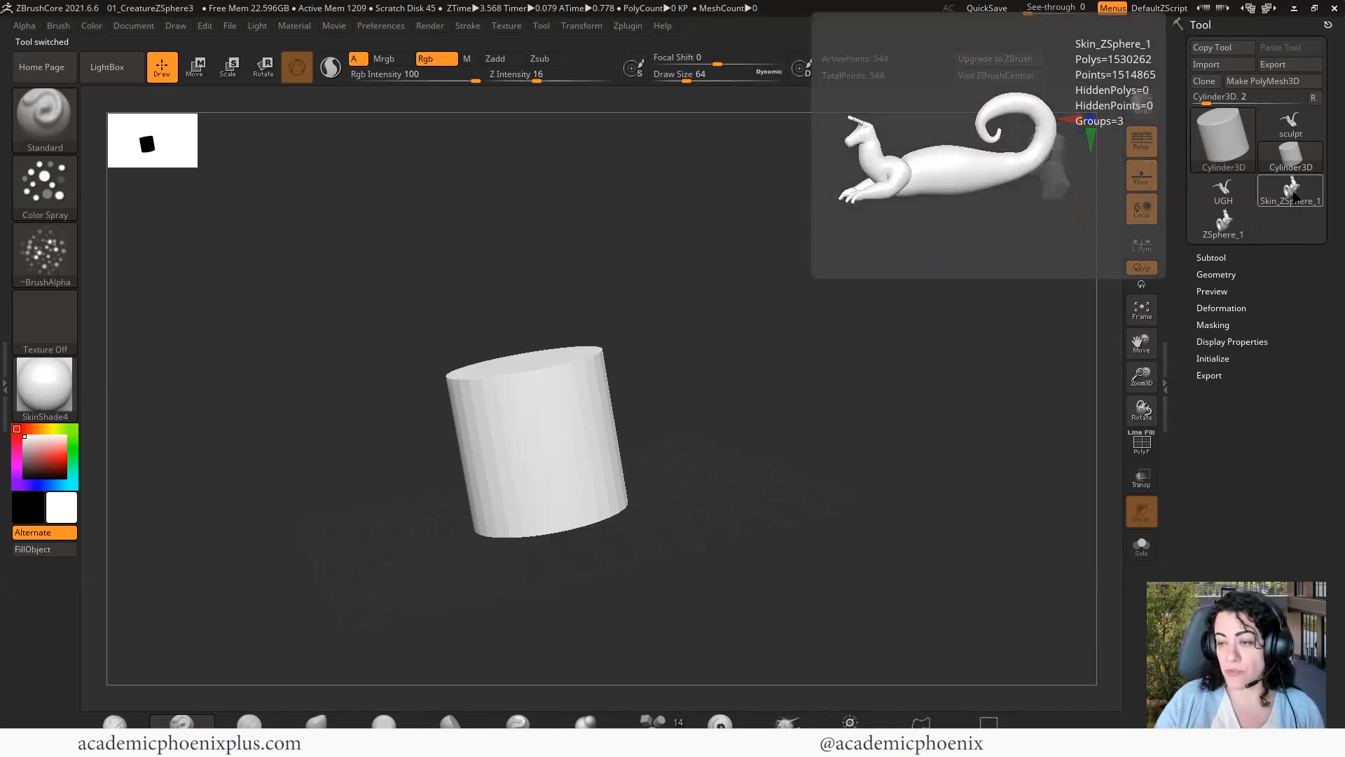
{"action": "left_click", "coordinate": [1293, 198]}
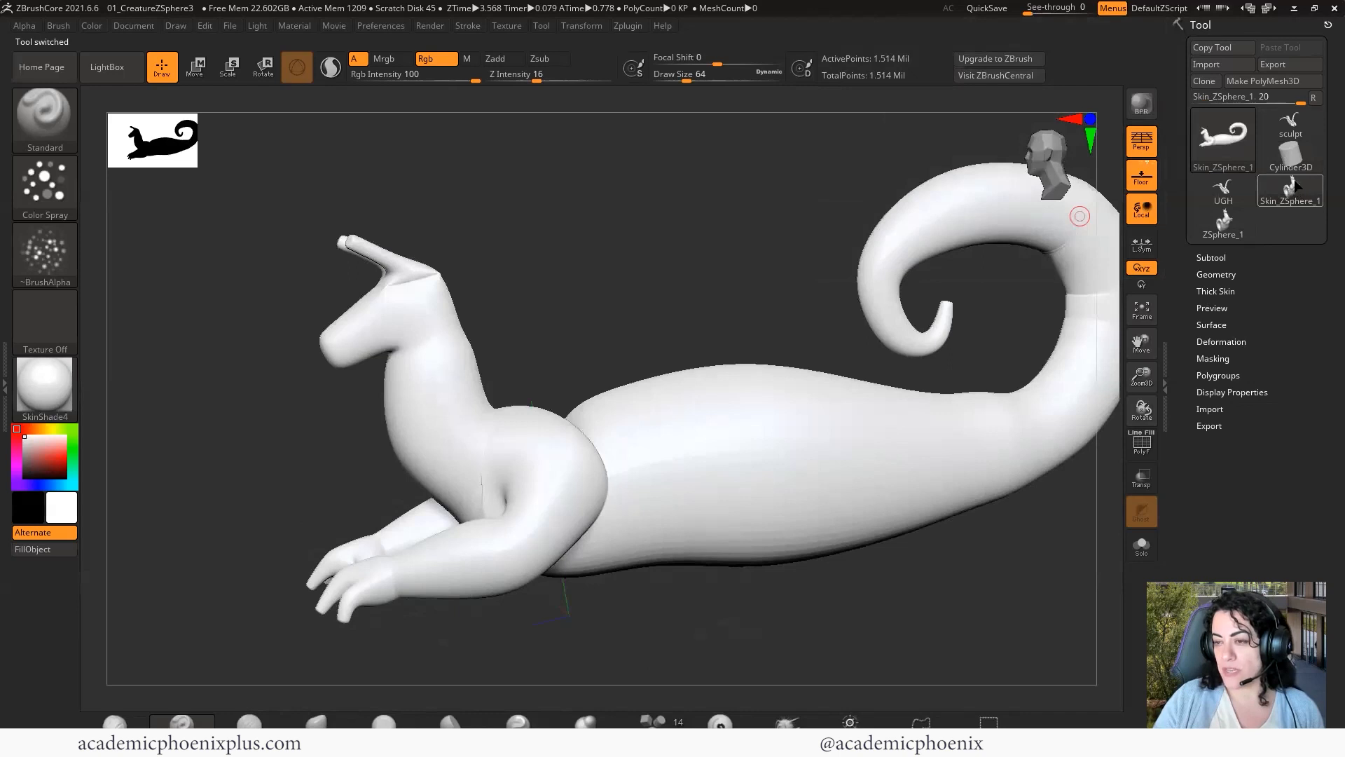
{"action": "mouse_move", "coordinate": [1295, 186]}
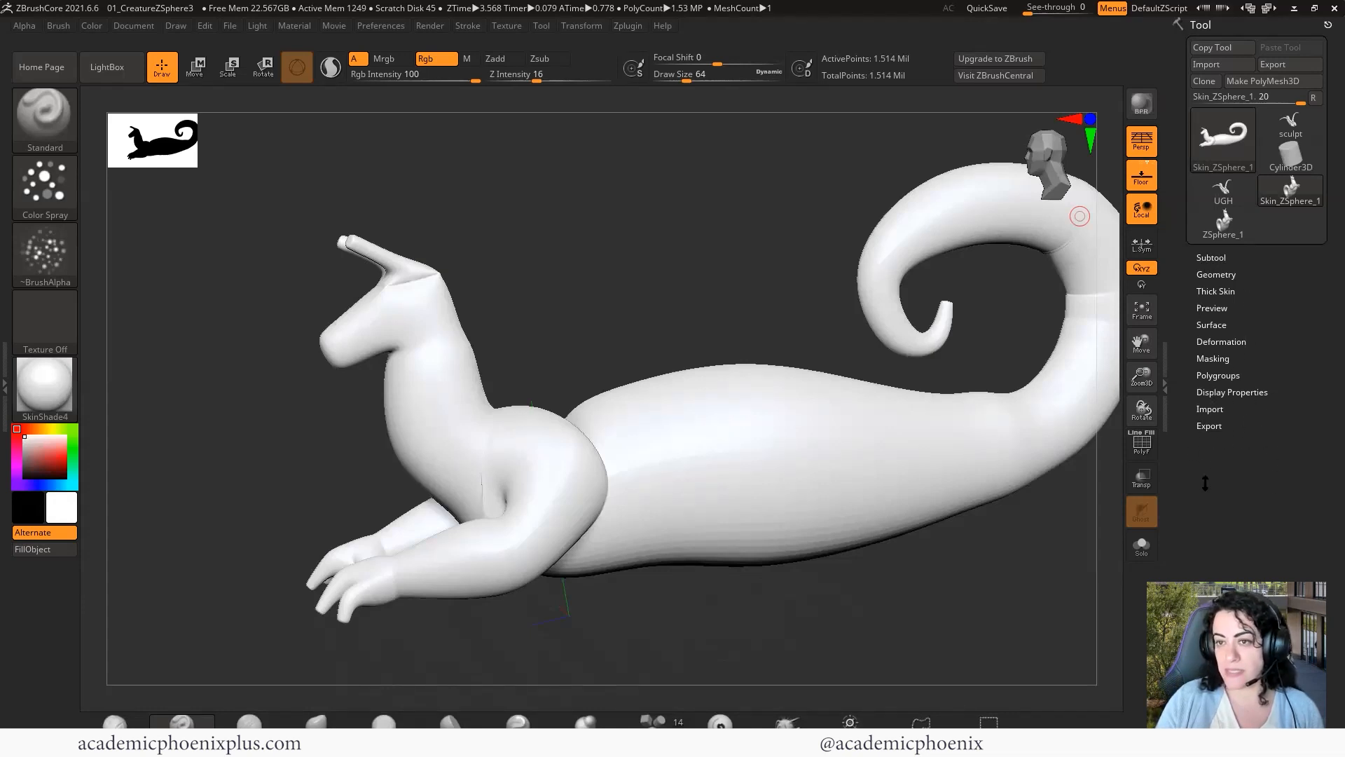
Rename the Skin_ZSphere_1 subtool as CreatureSkin.
{"action": "left_click", "coordinate": [1211, 257]}
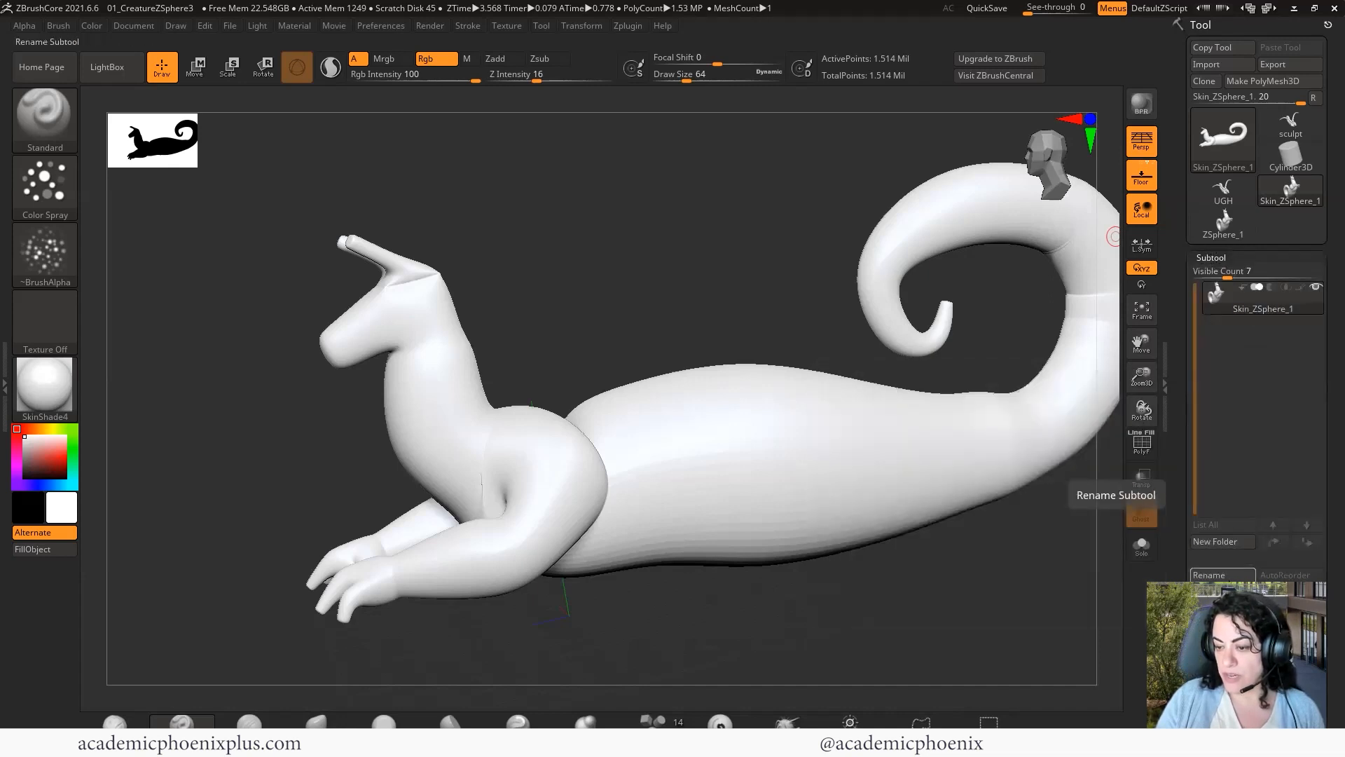
{"action": "left_click", "coordinate": [1222, 575]}
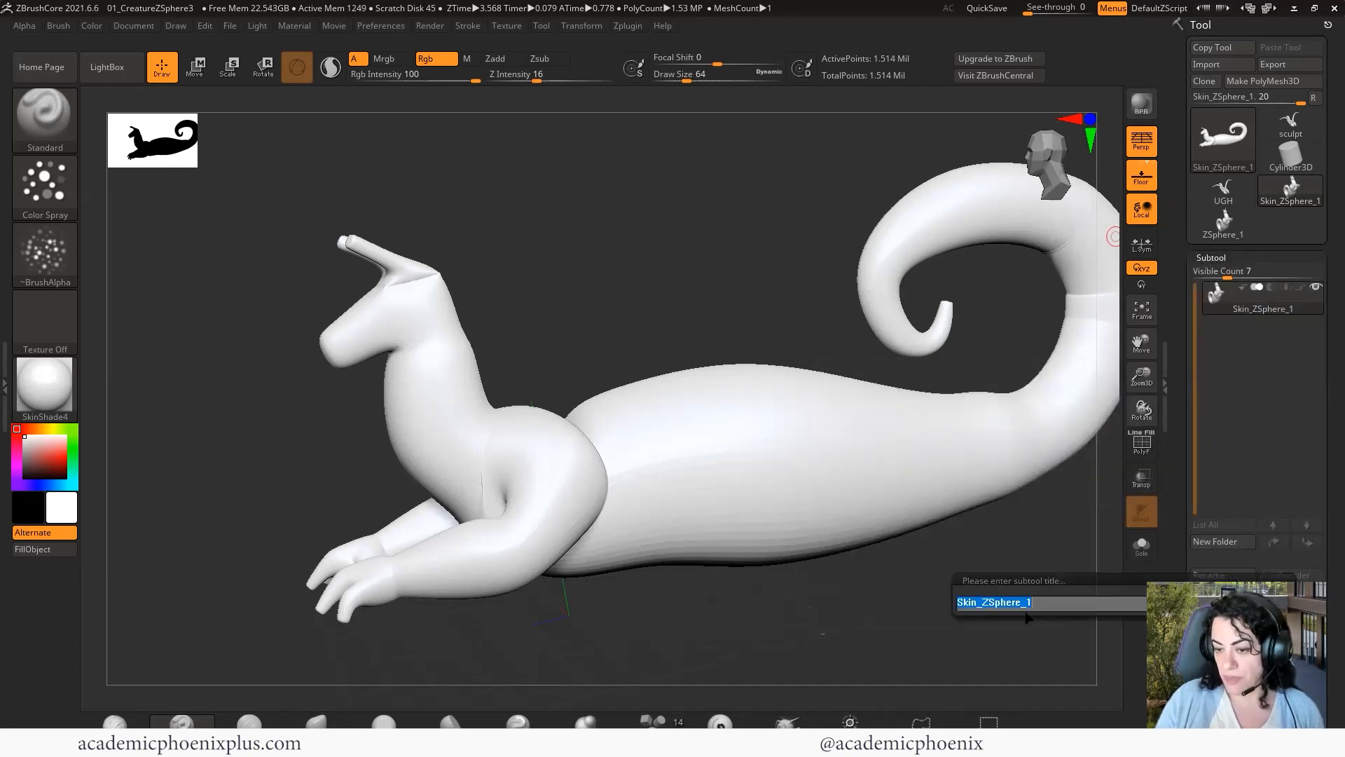
{"action": "left_click", "coordinate": [1068, 607]}
{"action": "left_click_drag", "start_coordinate": [965, 606], "coordinate": [940, 600]}
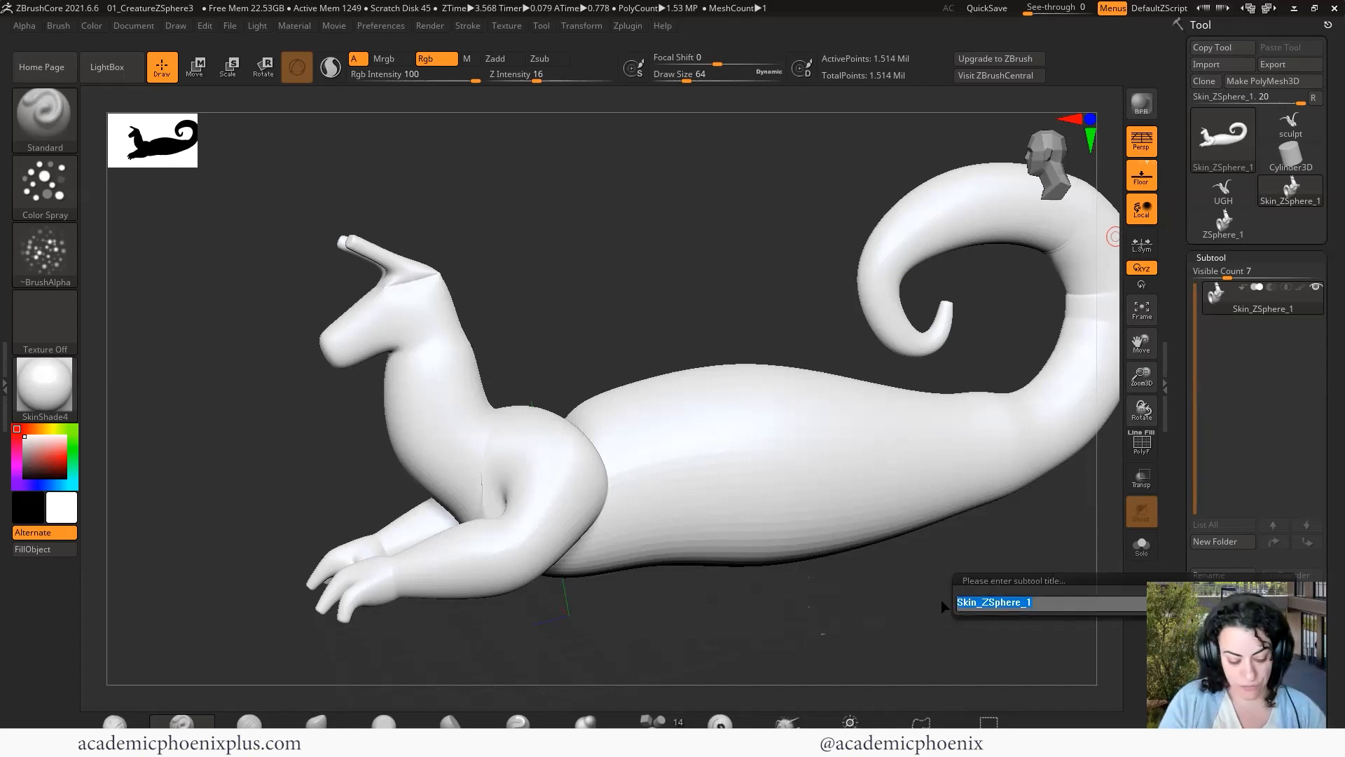
{"action": "type", "text": "Creature"}
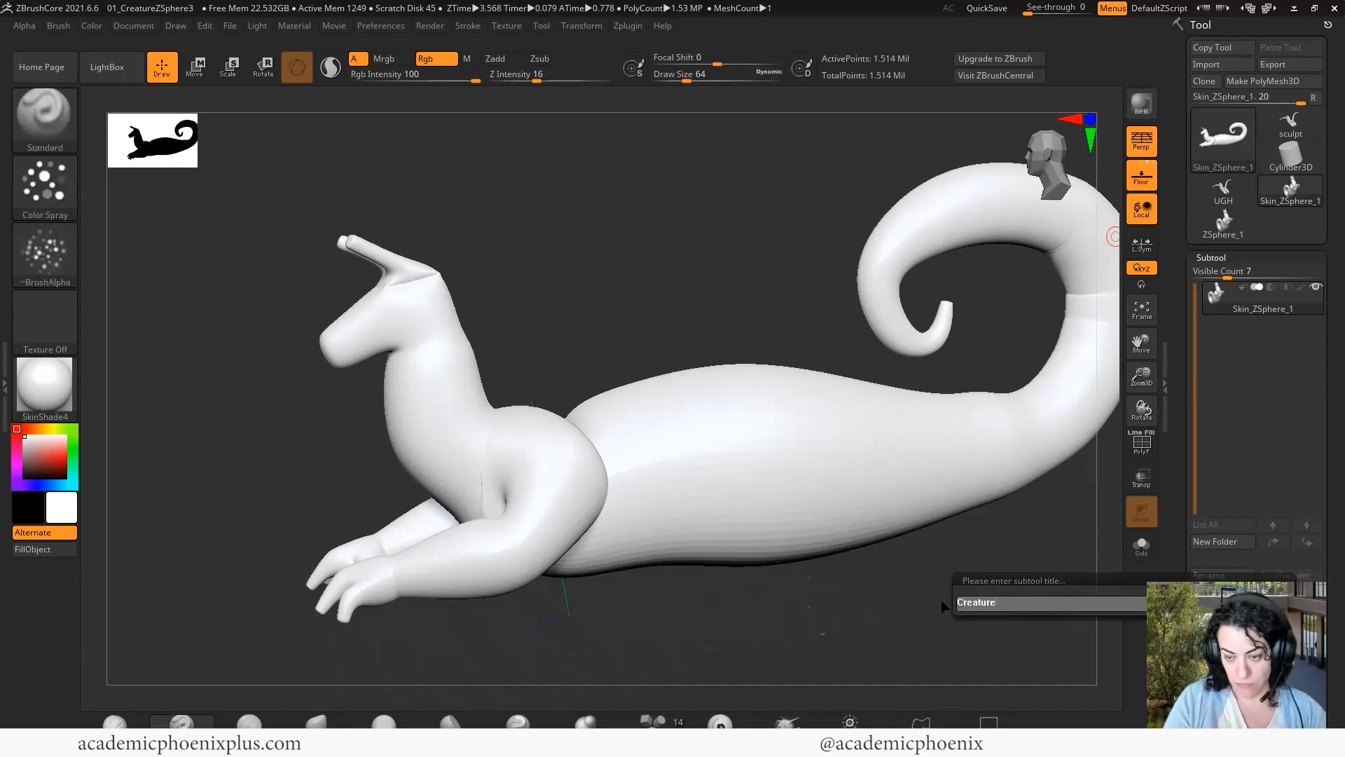
{"action": "type", "text": "Skin"}
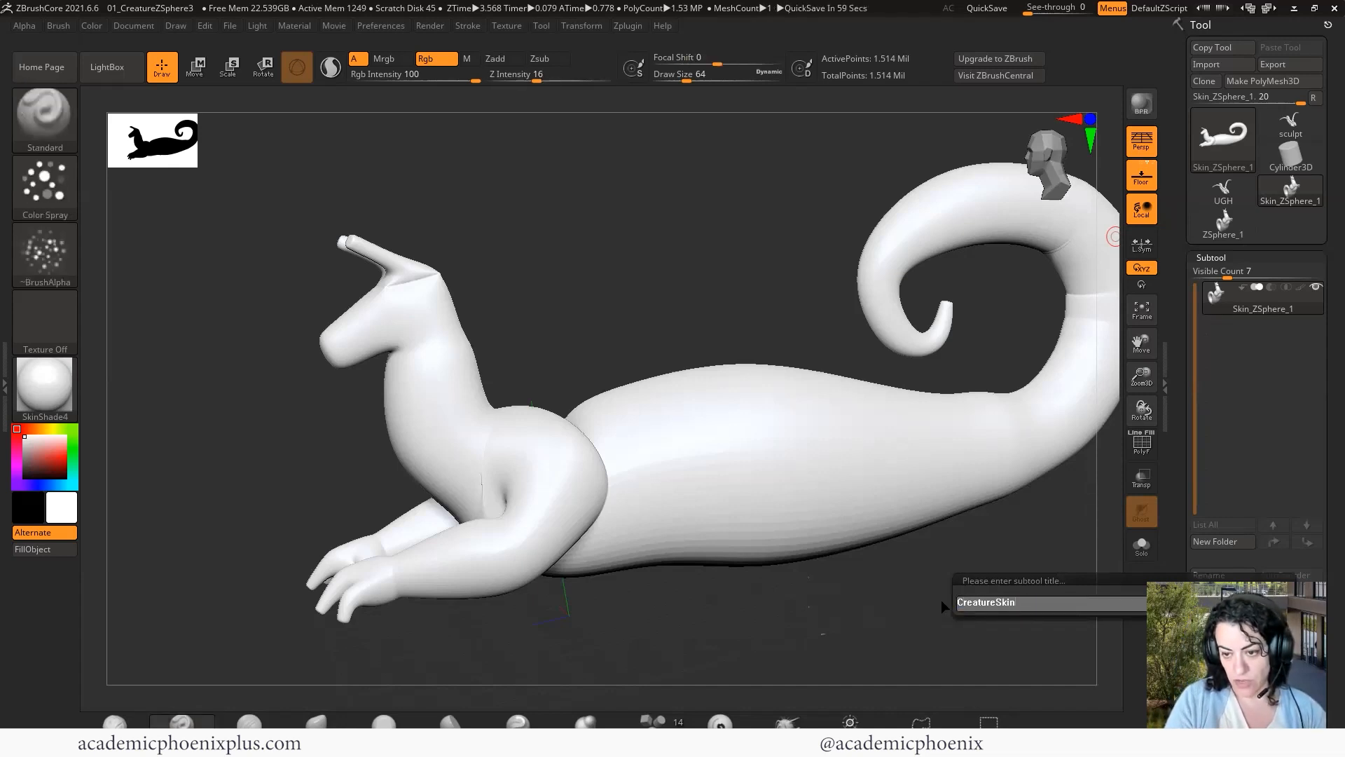
{"action": "key", "text": "Return"}
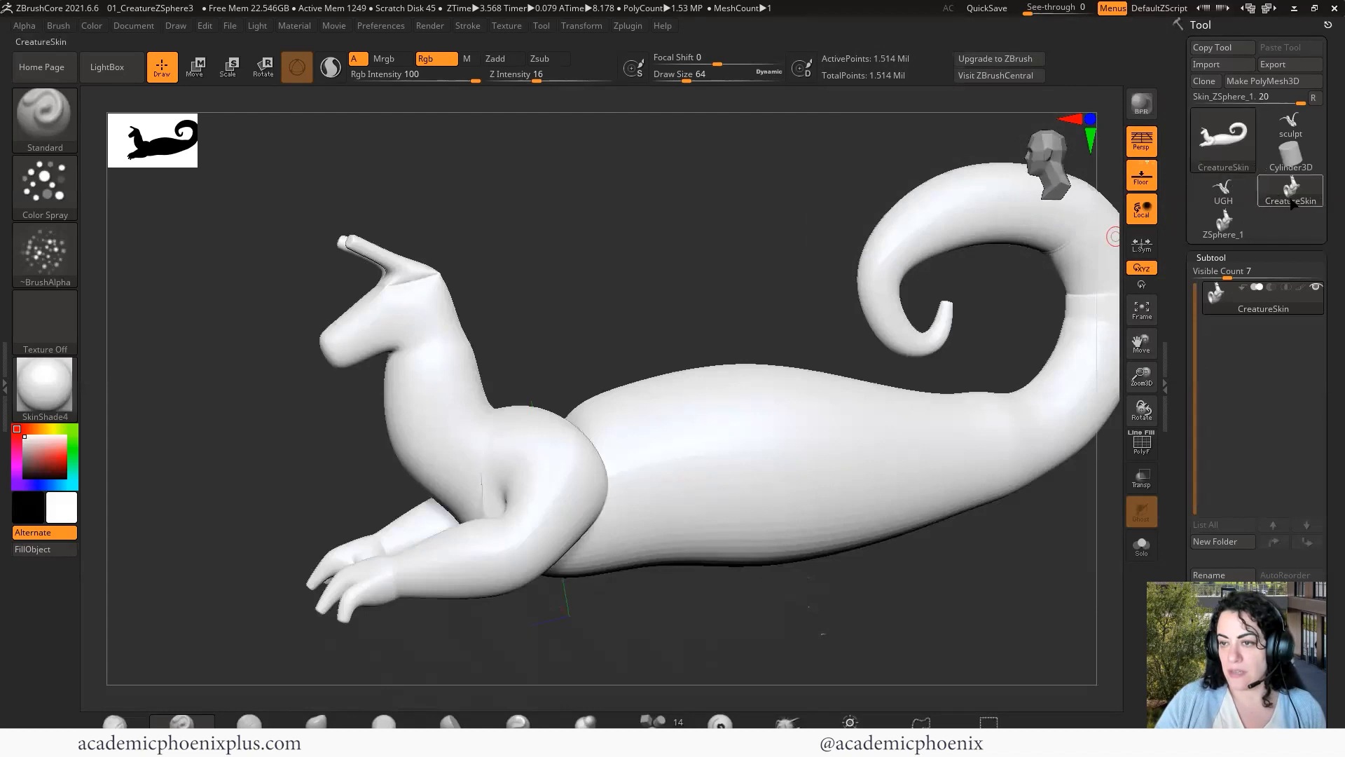
Inspect the ZSphere_1 tool's adaptive skin settings, then return to the CreatureSkin mesh.
{"action": "mouse_move", "coordinate": [1277, 201]}
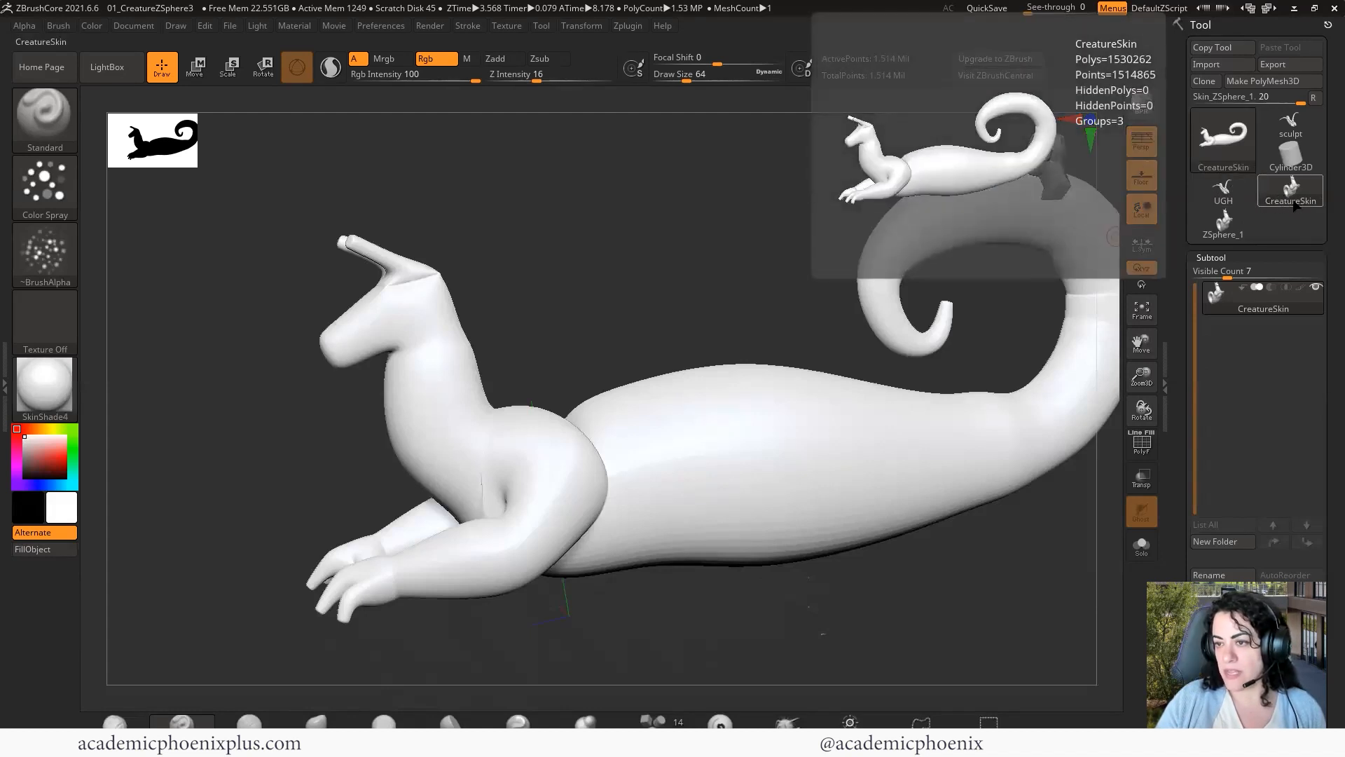
{"action": "left_click", "coordinate": [1224, 232]}
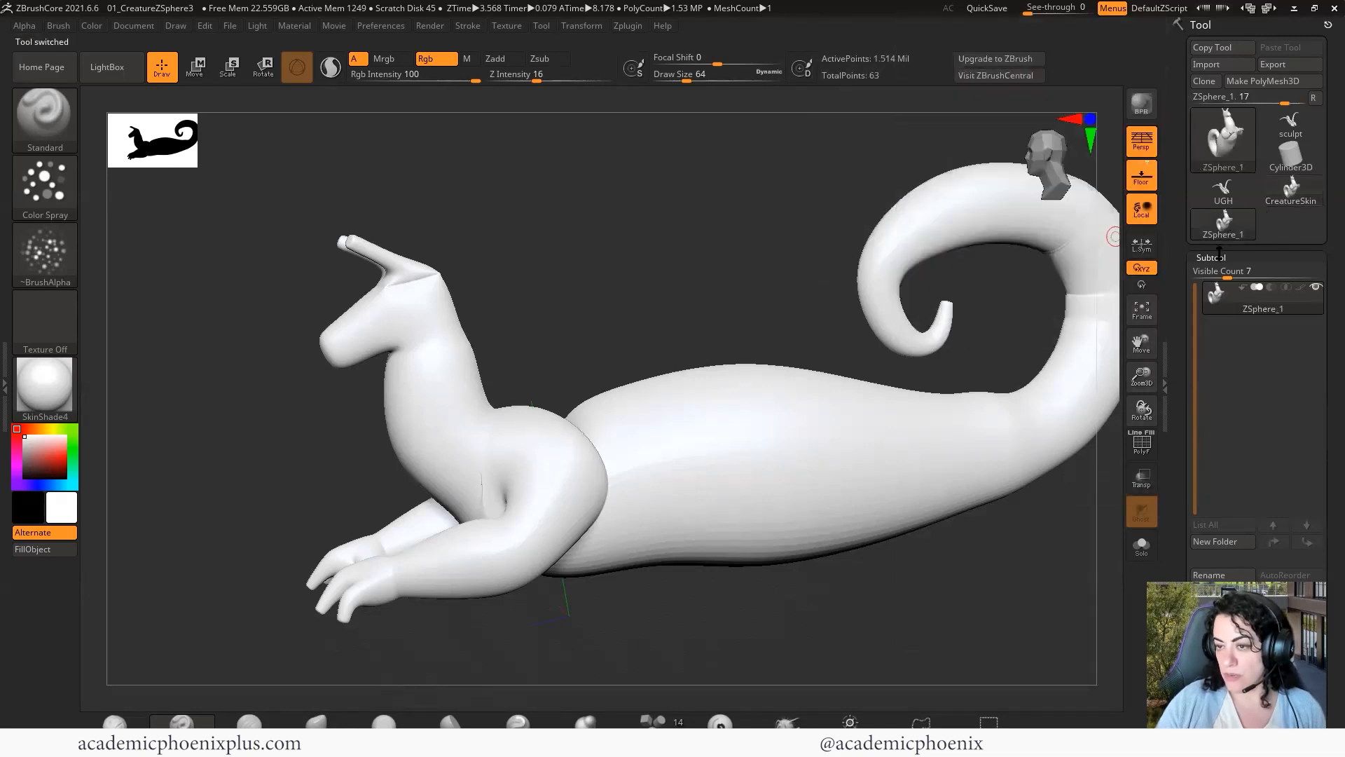
{"action": "left_click", "coordinate": [1215, 258]}
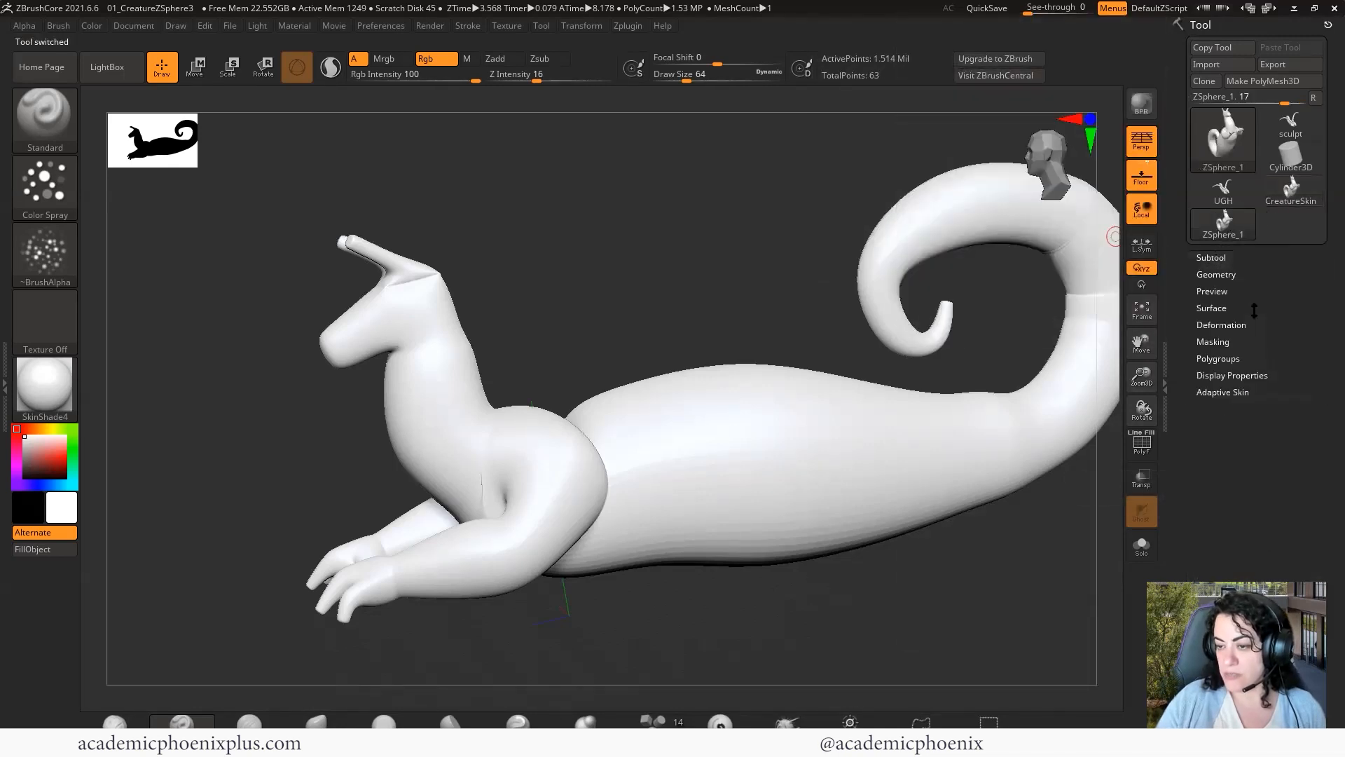
{"action": "left_click", "coordinate": [1211, 393]}
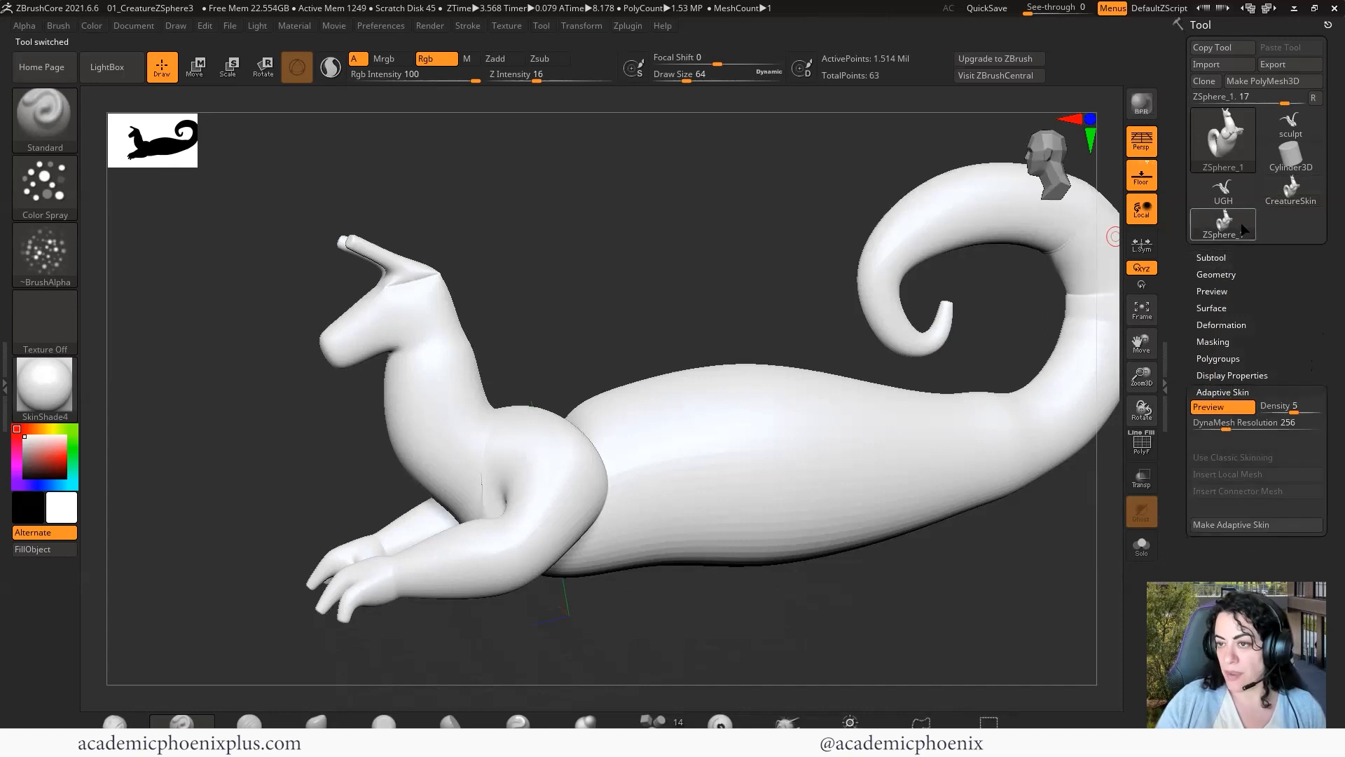
{"action": "left_click", "coordinate": [1303, 201]}
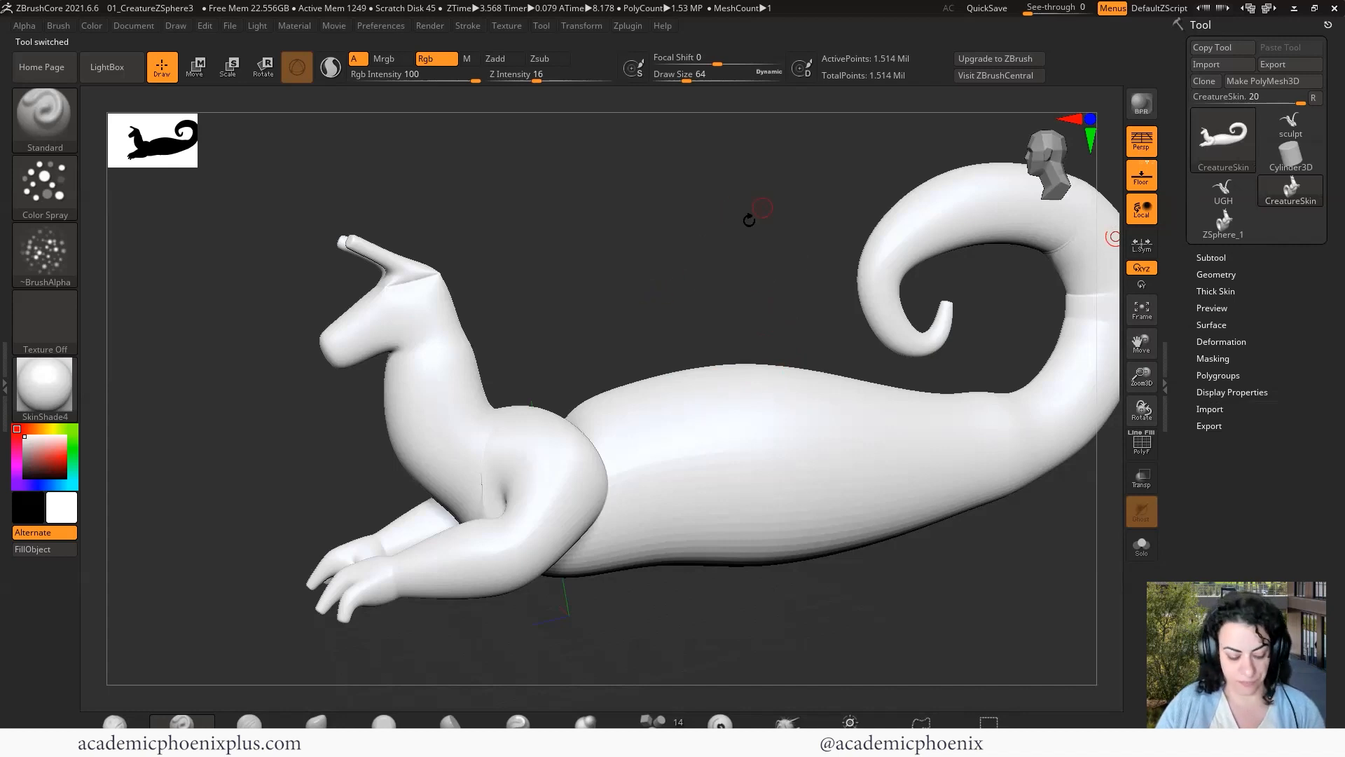
Examine the CreatureSkin mesh's topology and polygroups with the polyframe display, then hide the polyframe.
{"action": "left_click_drag", "start_coordinate": [713, 247], "coordinate": [915, 224]}
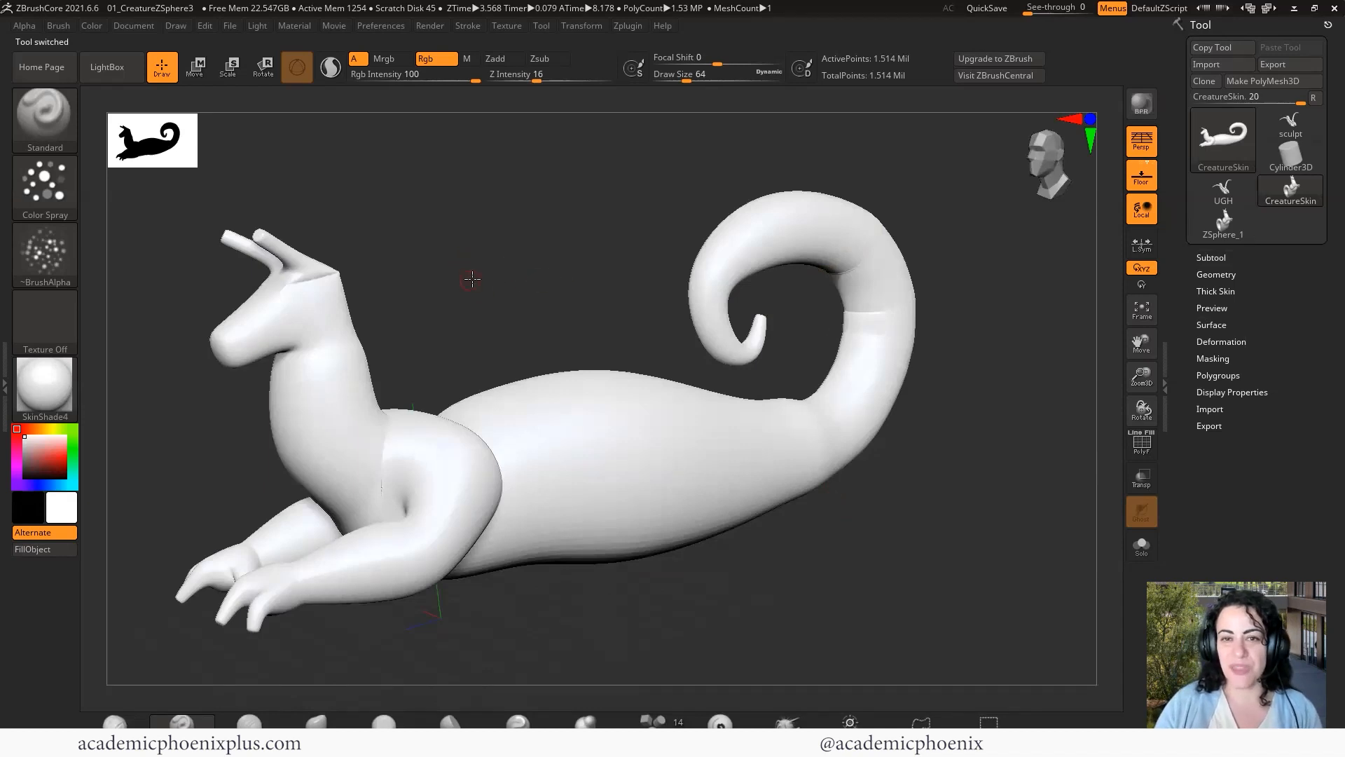
{"action": "left_click_drag", "start_coordinate": [471, 279], "coordinate": [571, 182]}
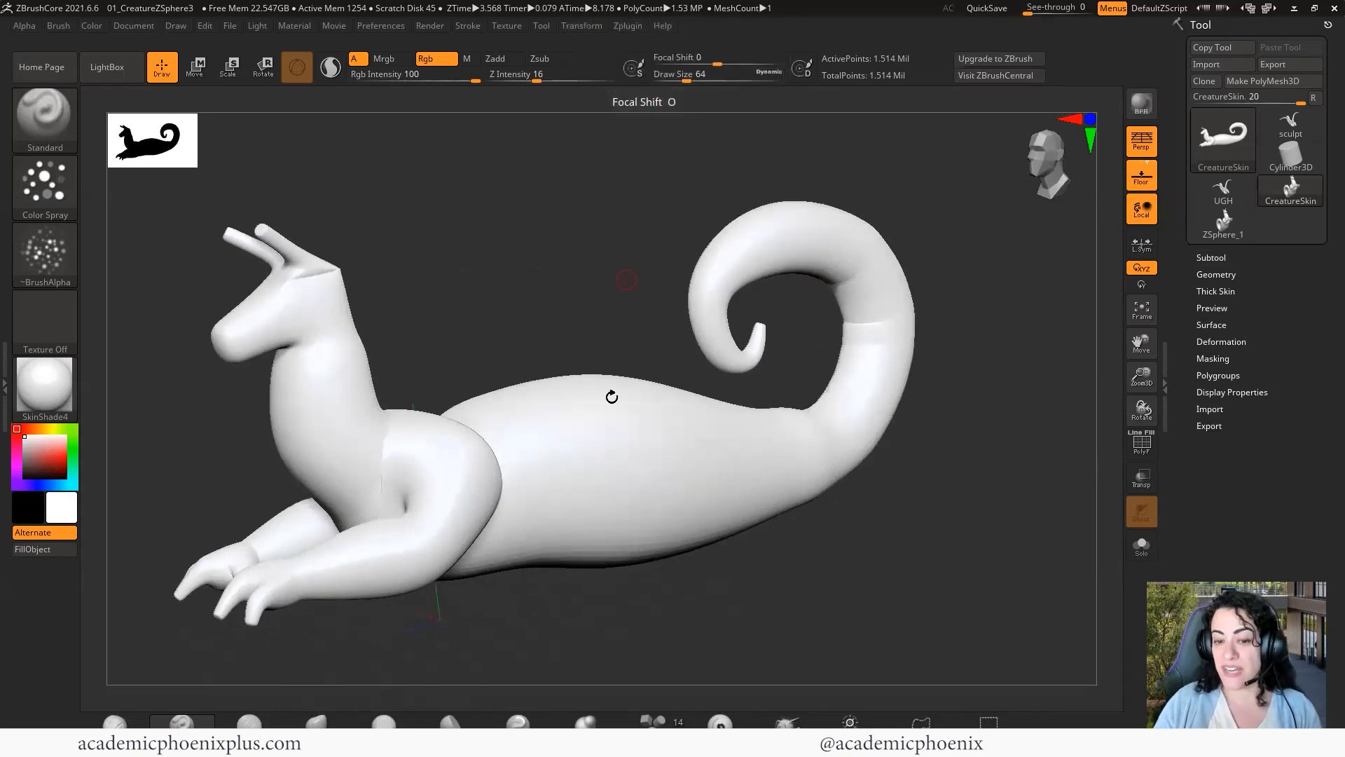
{"action": "left_click", "coordinate": [1147, 452]}
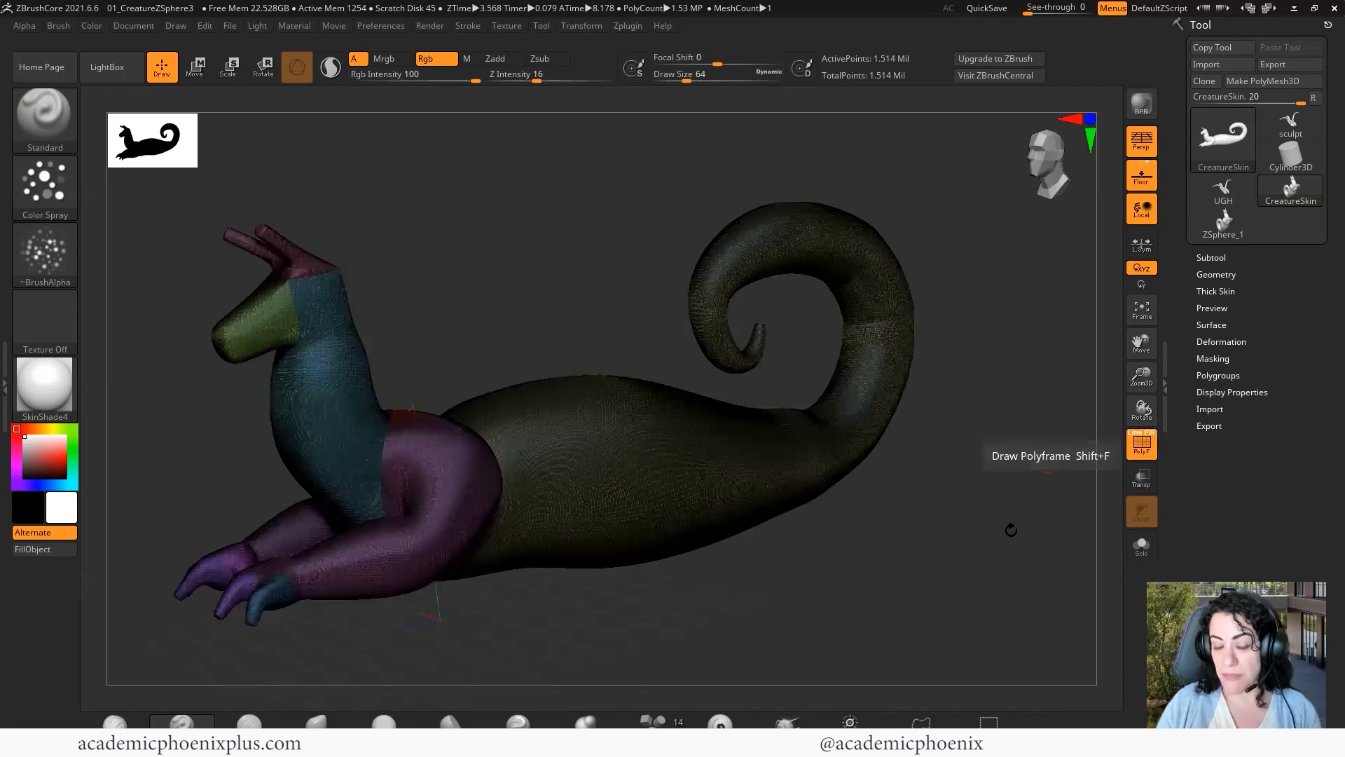
{"action": "left_click", "coordinate": [1142, 445]}
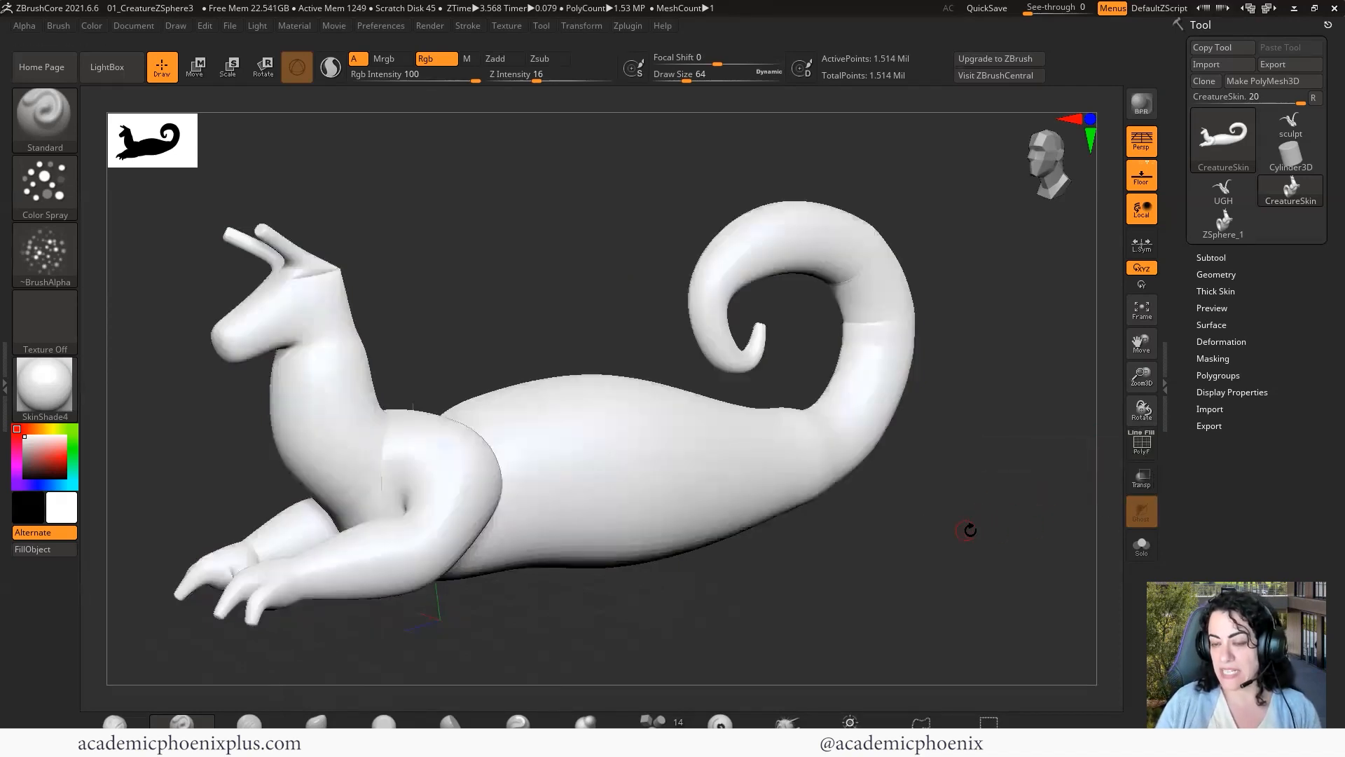
Retopologize the CreatureSkin mesh with ZRemesher and check its new polygon flow in the polyframe display.
{"action": "left_click", "coordinate": [1216, 274]}
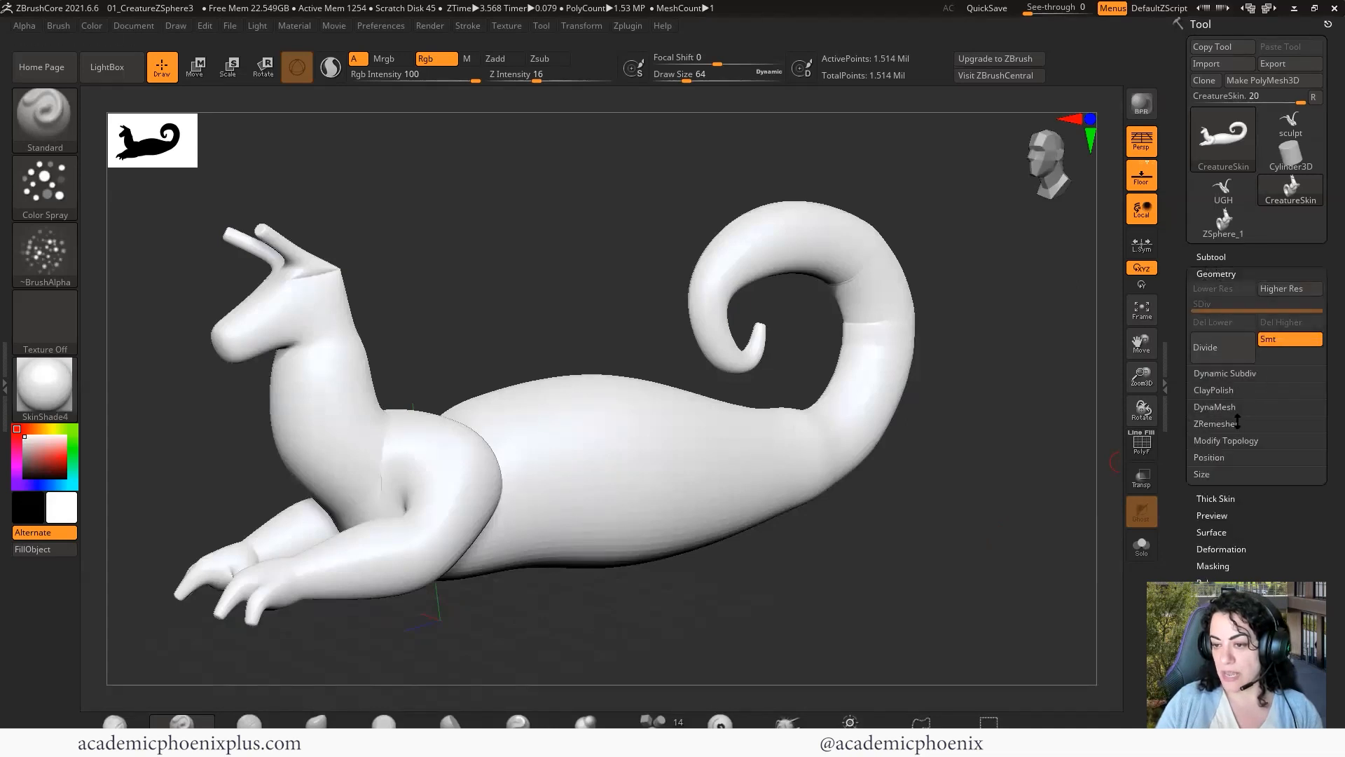
{"action": "left_click", "coordinate": [1233, 427]}
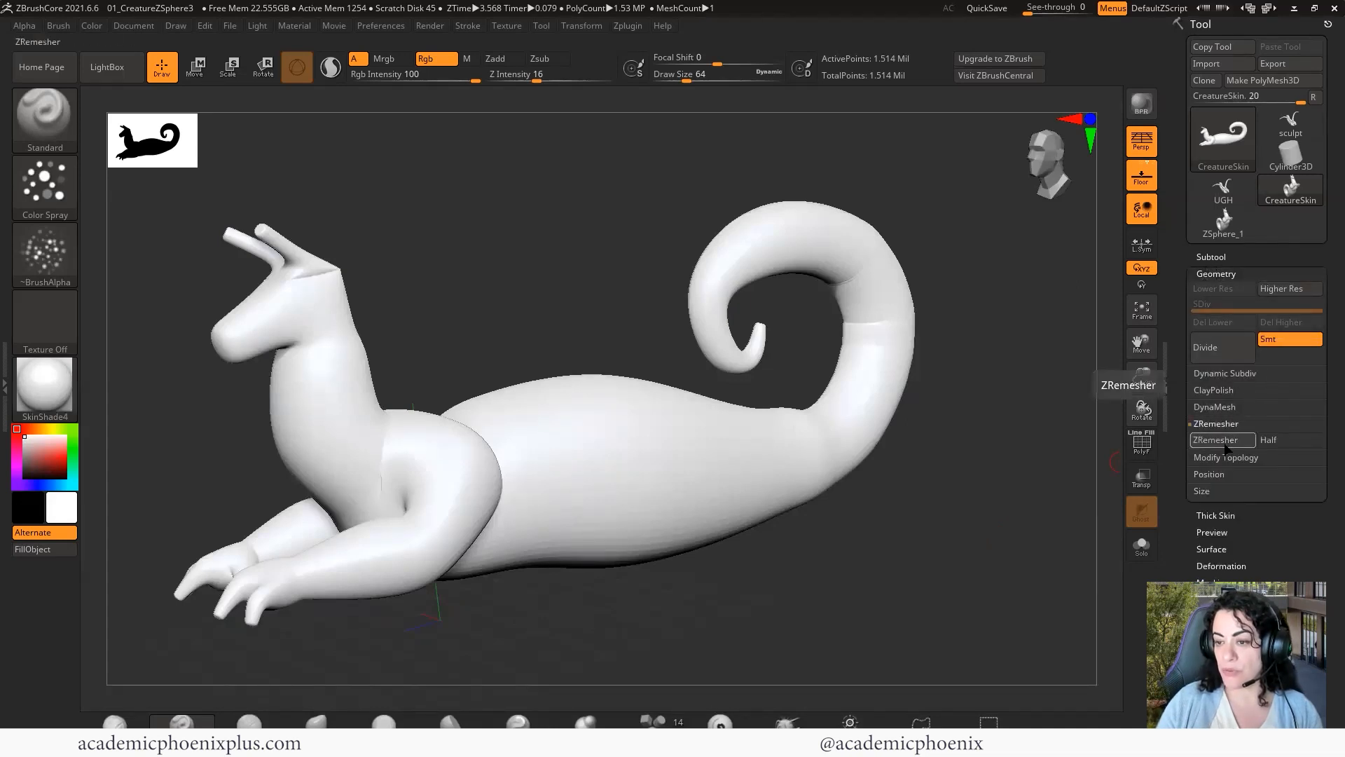
{"action": "left_click", "coordinate": [1222, 440]}
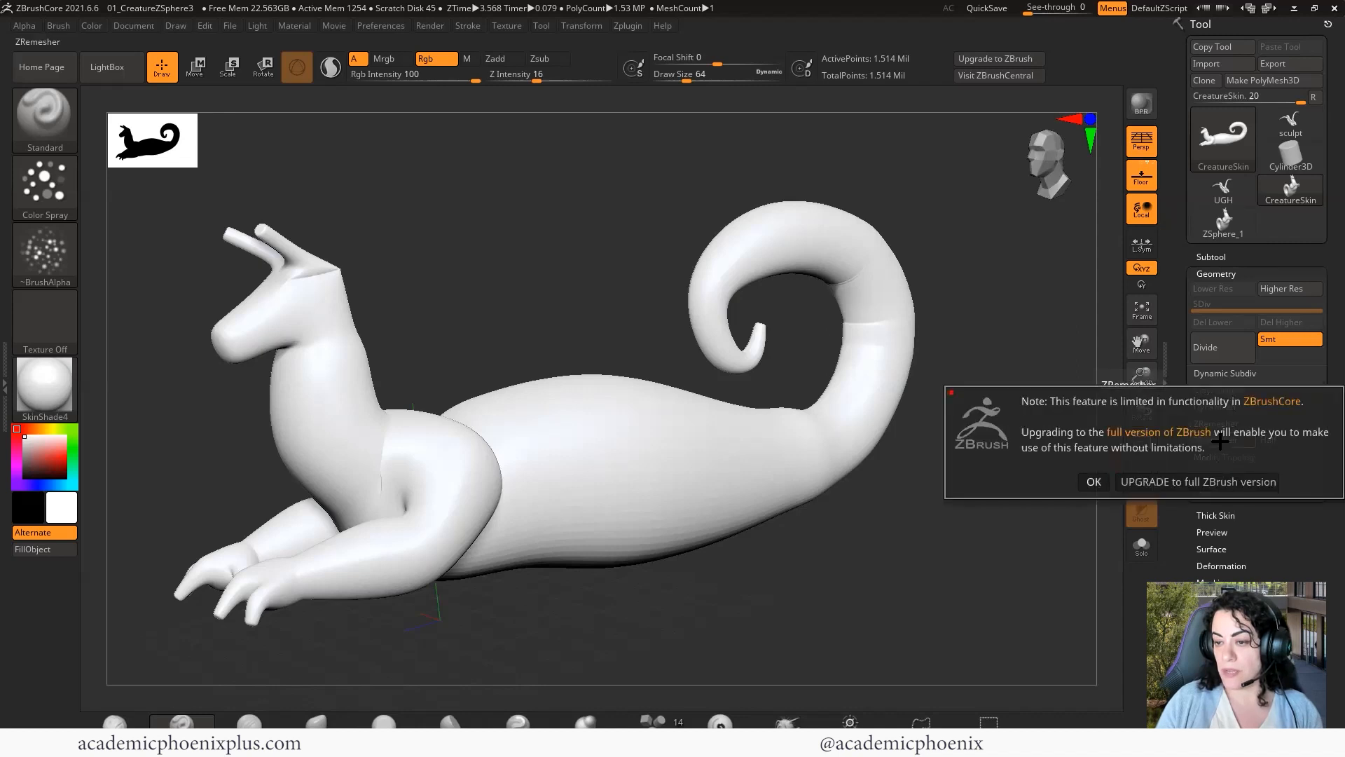
{"action": "left_click", "coordinate": [1094, 481]}
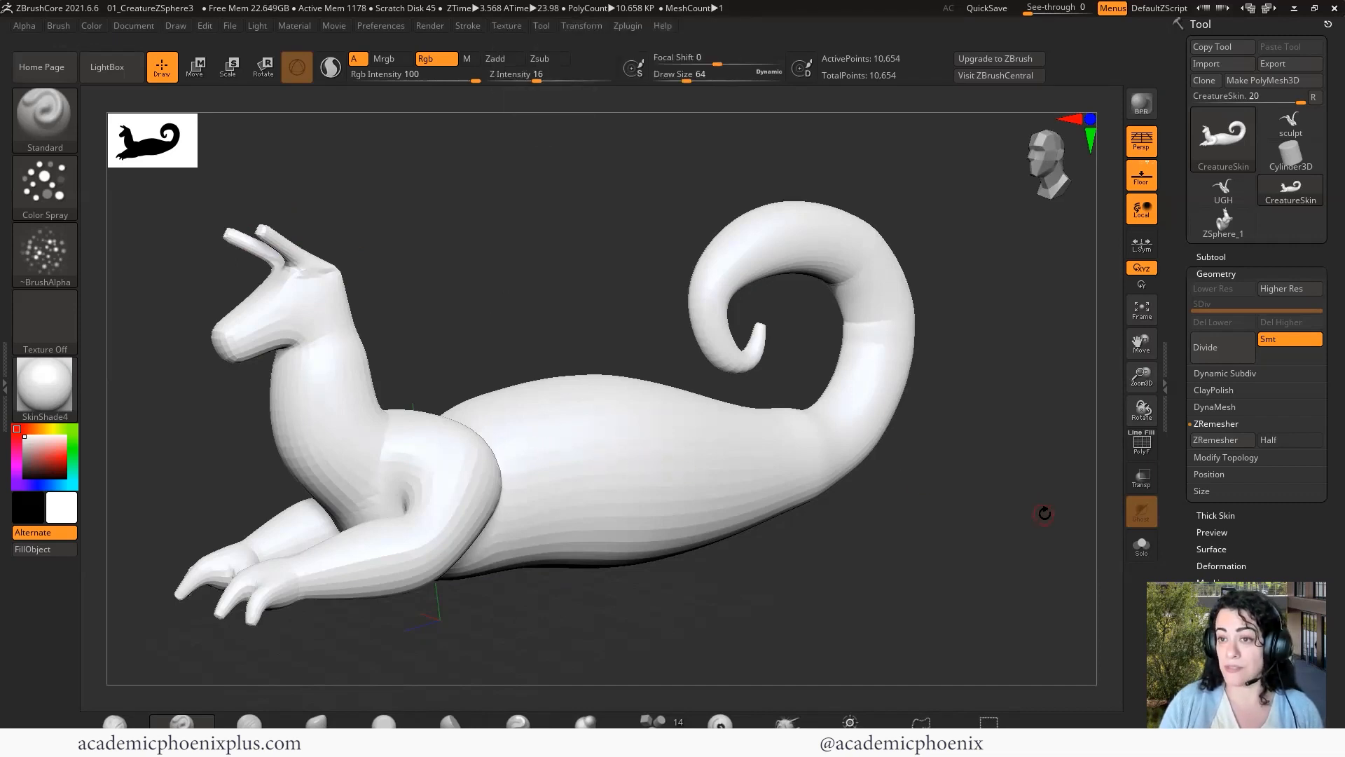
{"action": "left_click", "coordinate": [1129, 452]}
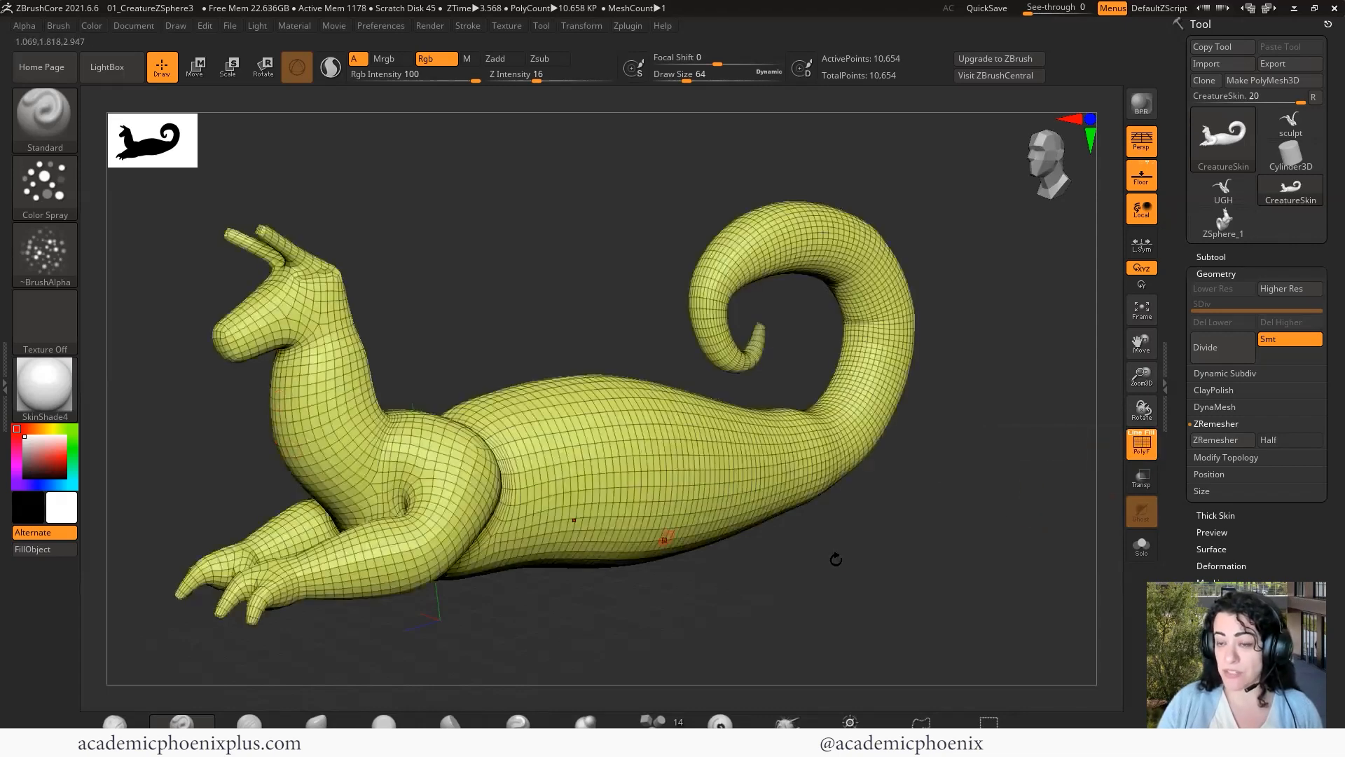
{"action": "left_click", "coordinate": [1142, 449]}
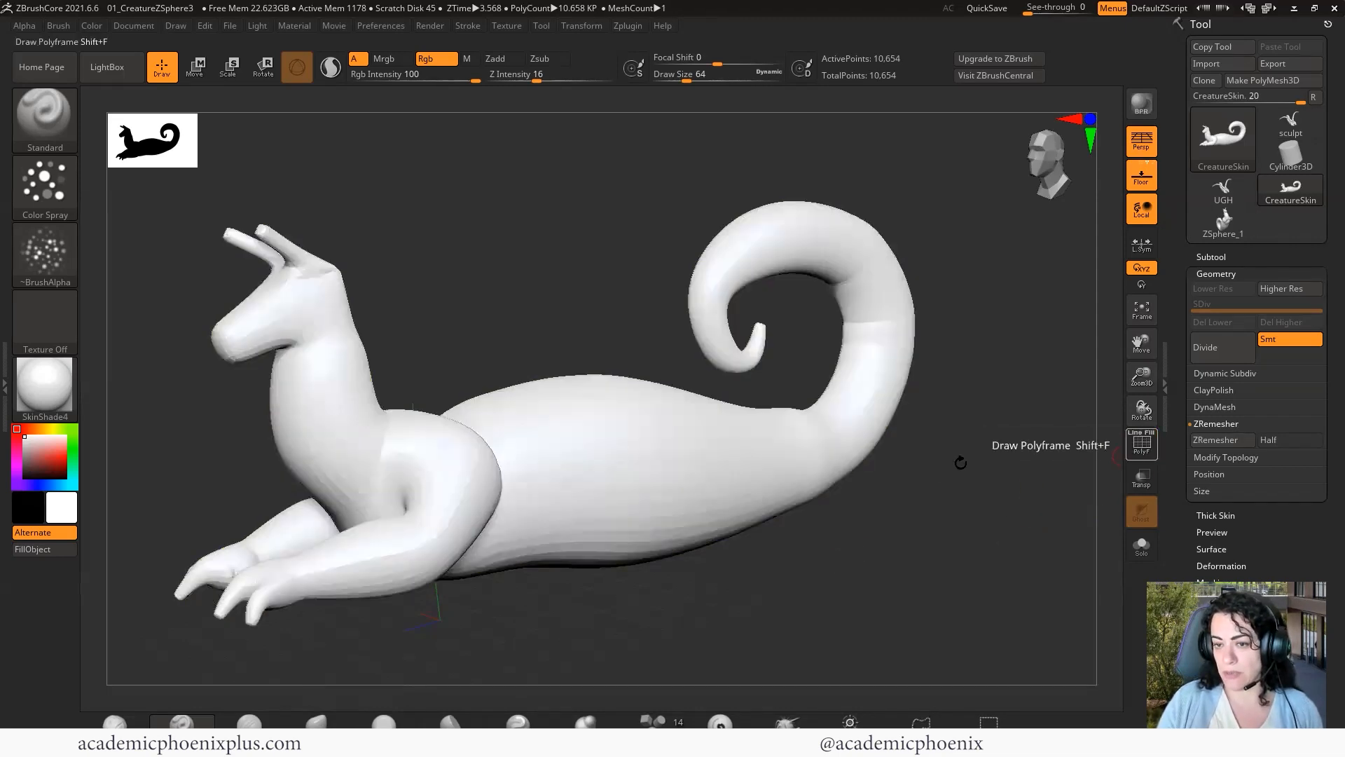
Divide the remeshed creature twice to reach subdivision level 3, with smoothing kept on.
{"action": "left_click", "coordinate": [1226, 348]}
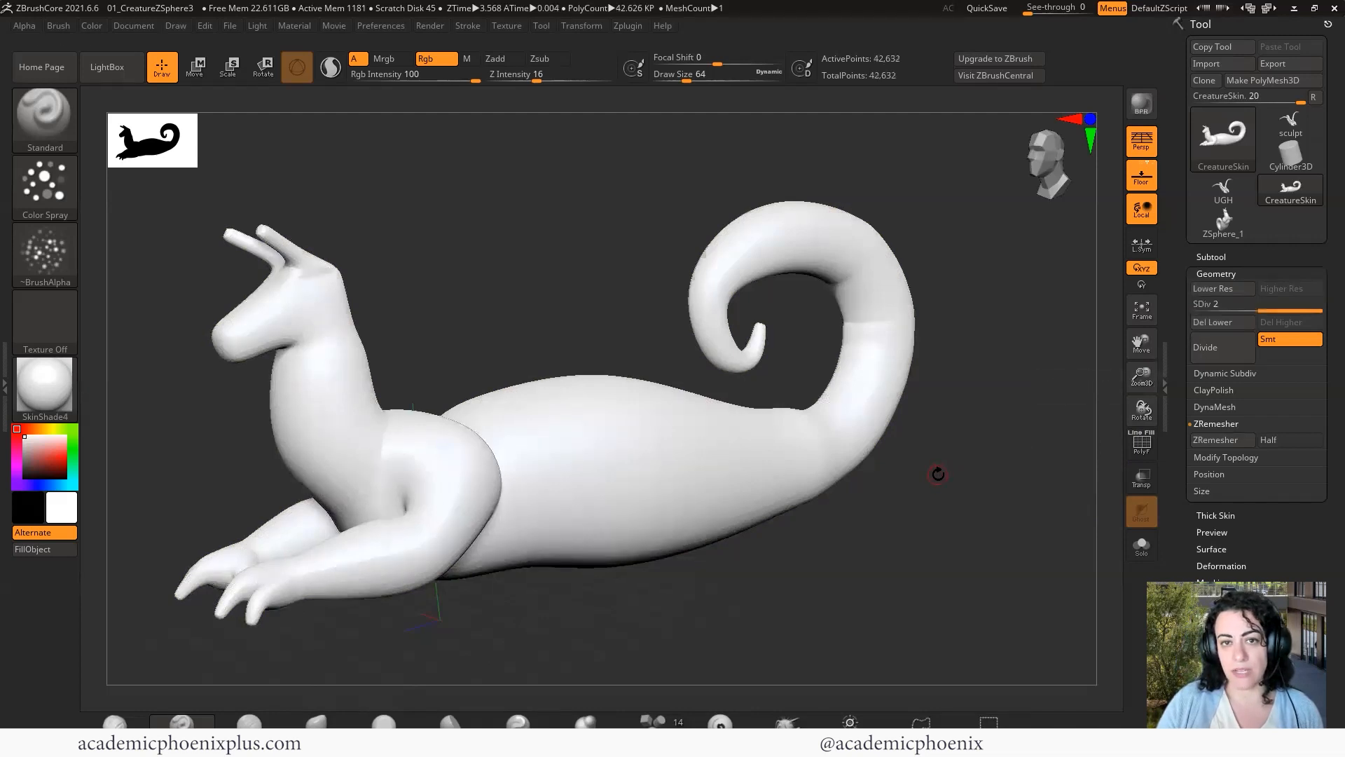
{"action": "left_click", "coordinate": [1207, 348]}
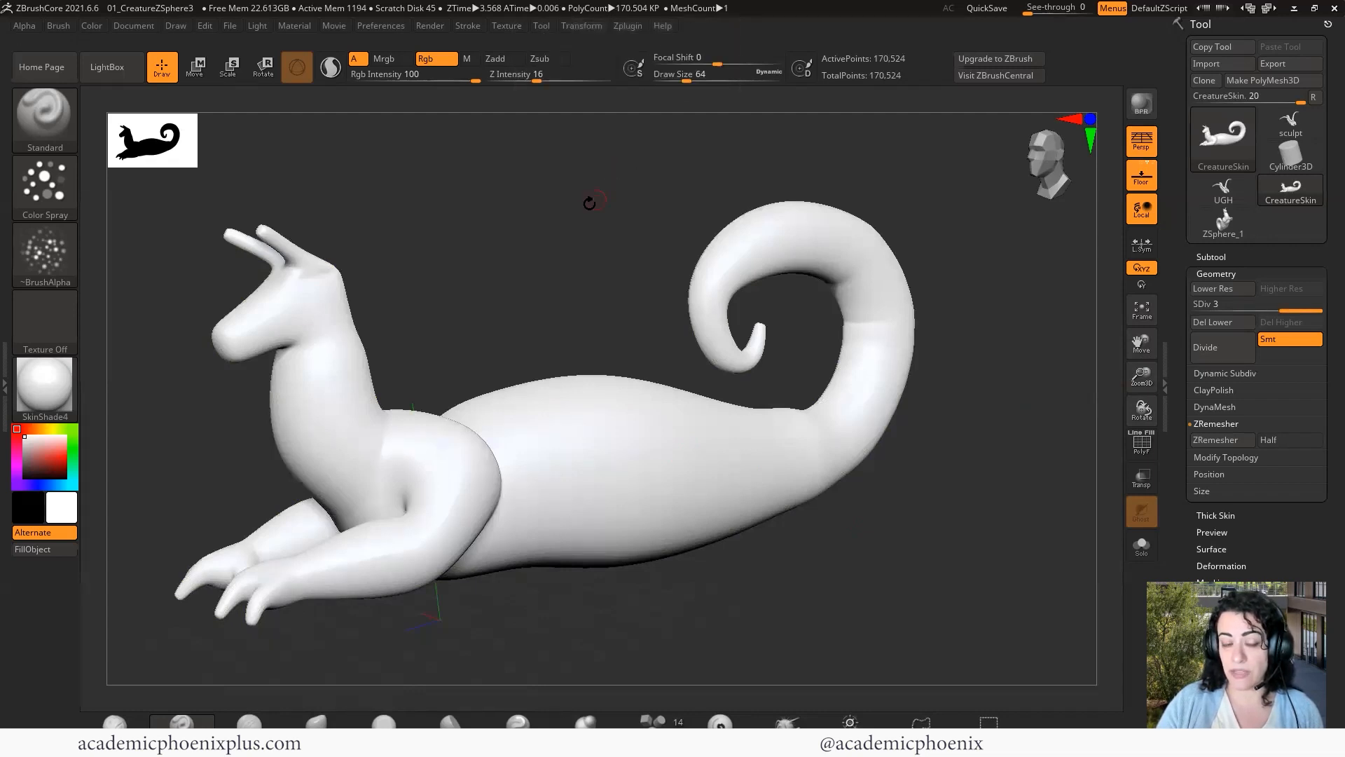
{"action": "left_click_drag", "start_coordinate": [589, 202], "coordinate": [657, 285]}
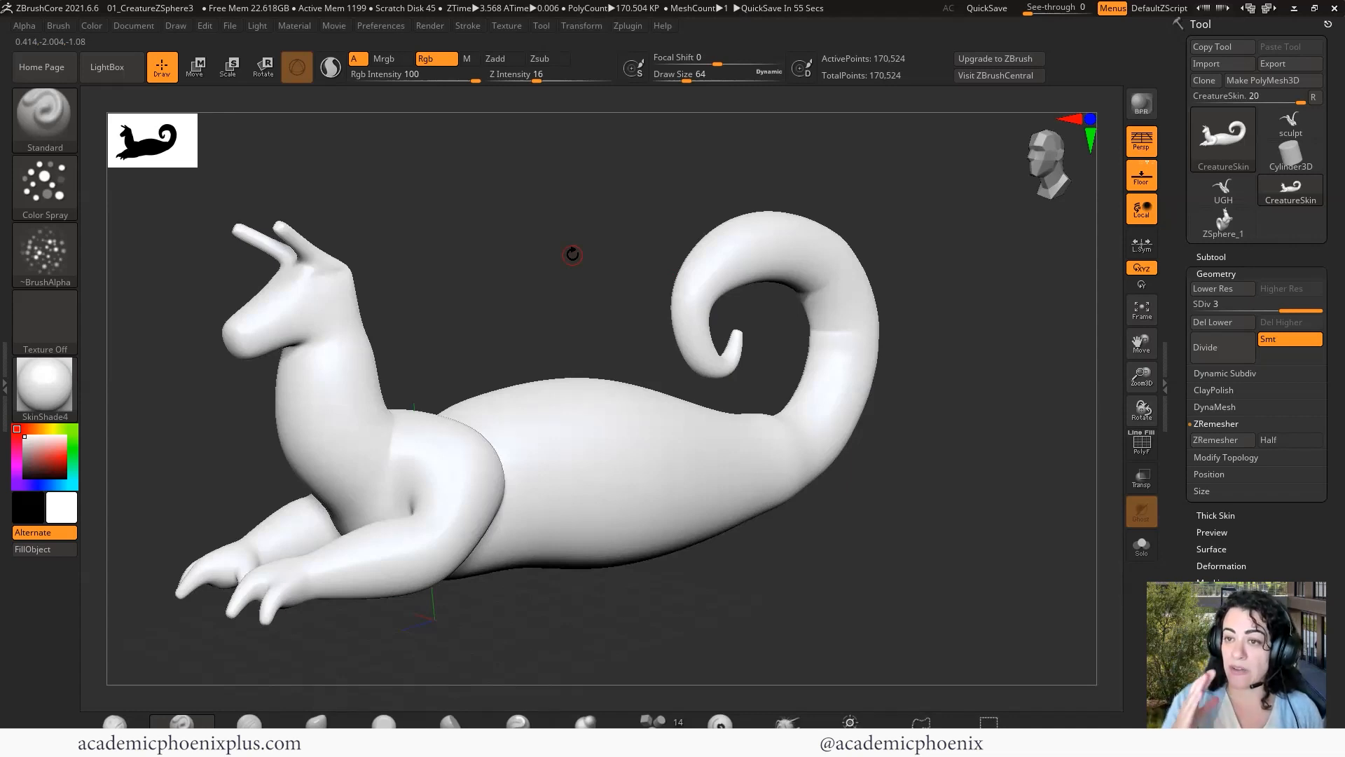
Save the project under the new name 01_CreatureMesh1.
{"action": "left_click", "coordinate": [231, 28]}
{"action": "left_click", "coordinate": [350, 57]}
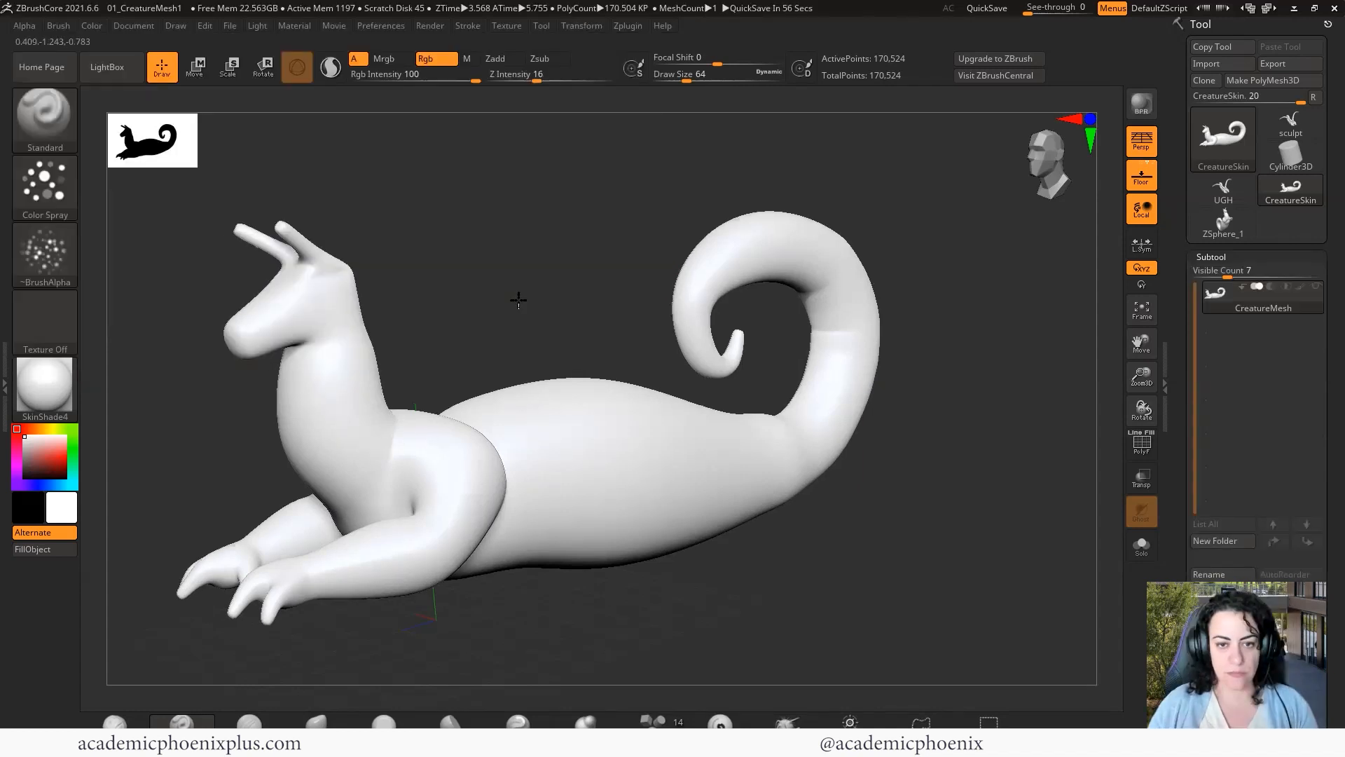
{"action": "left_click_drag", "start_coordinate": [518, 300], "coordinate": [658, 246], "text": "alt"}
{"action": "left_click_drag", "start_coordinate": [580, 259], "coordinate": [534, 258]}
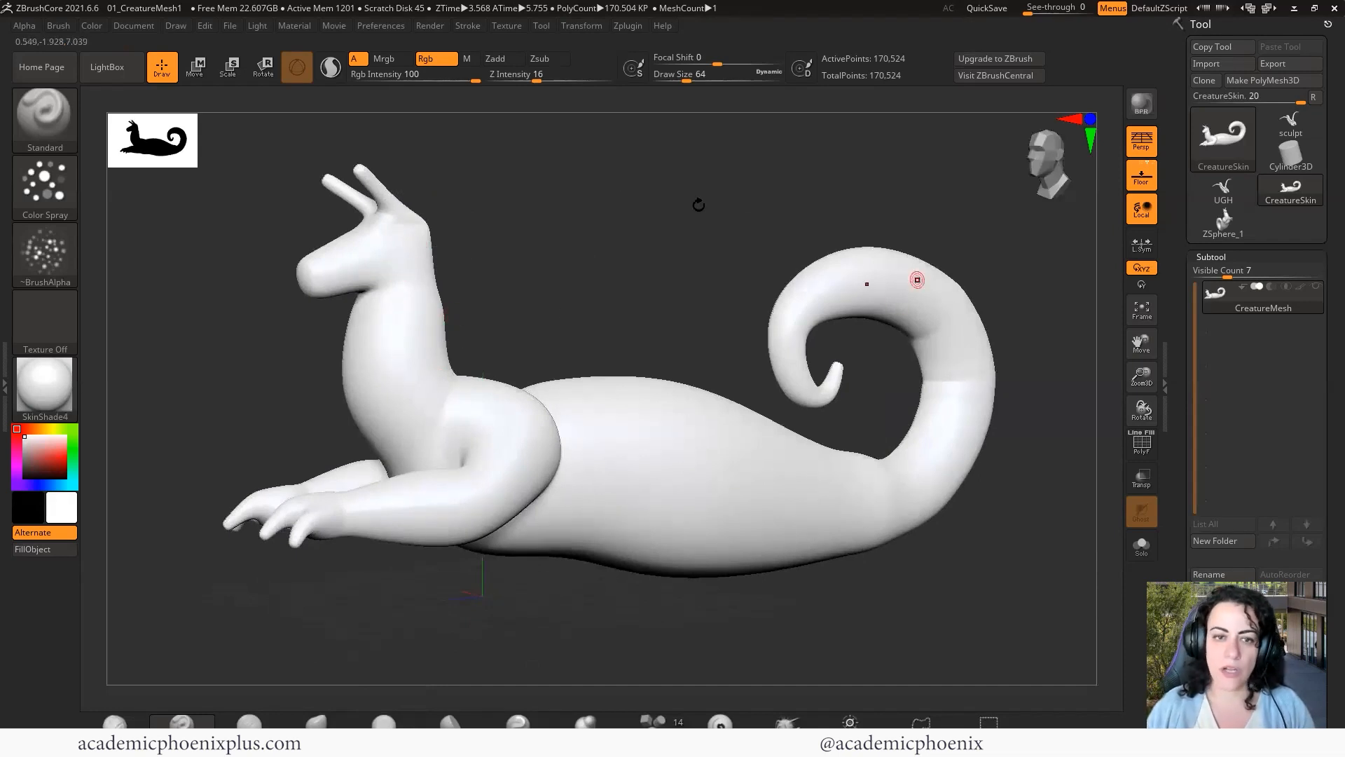
{"action": "left_click_drag", "start_coordinate": [651, 214], "coordinate": [714, 211]}
{"action": "left_click_drag", "start_coordinate": [628, 249], "coordinate": [680, 246], "text": "alt"}
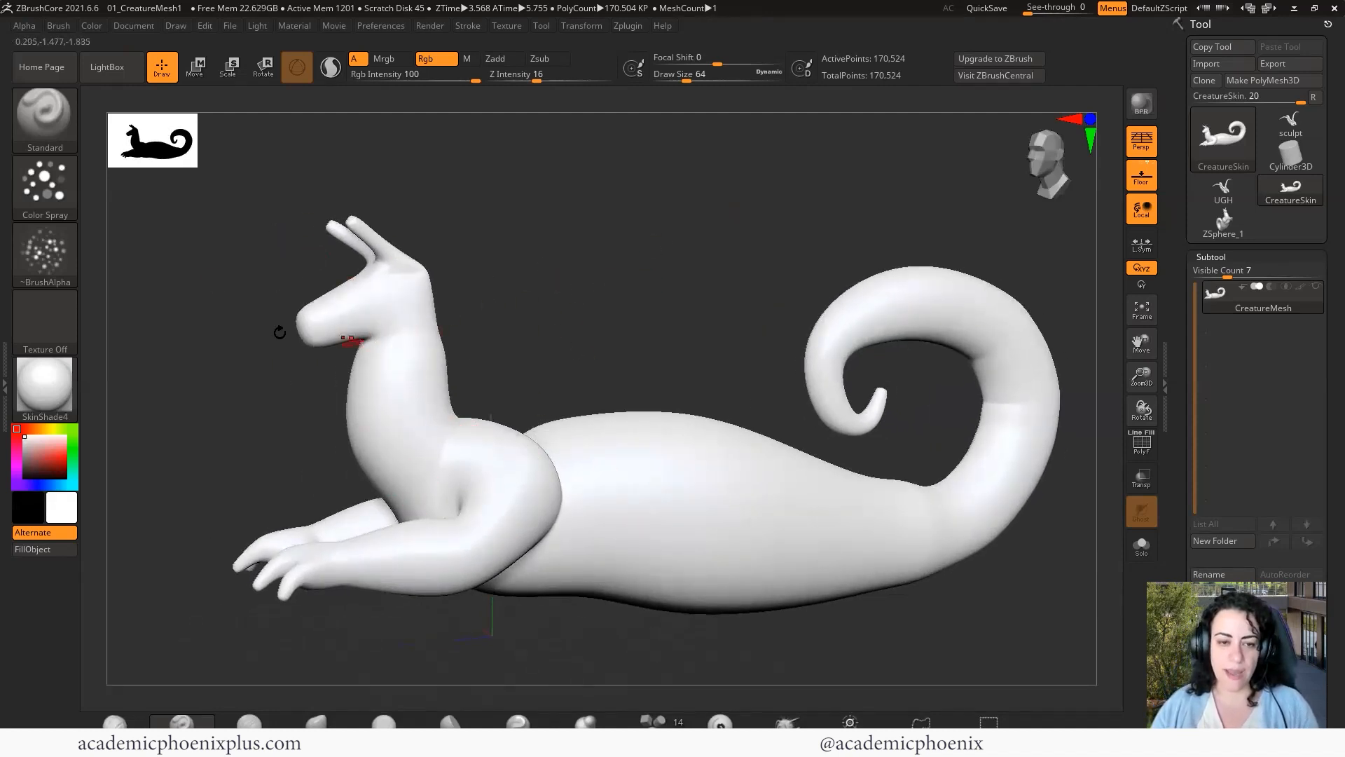
{"action": "left_click_drag", "start_coordinate": [673, 304], "coordinate": [343, 266]}
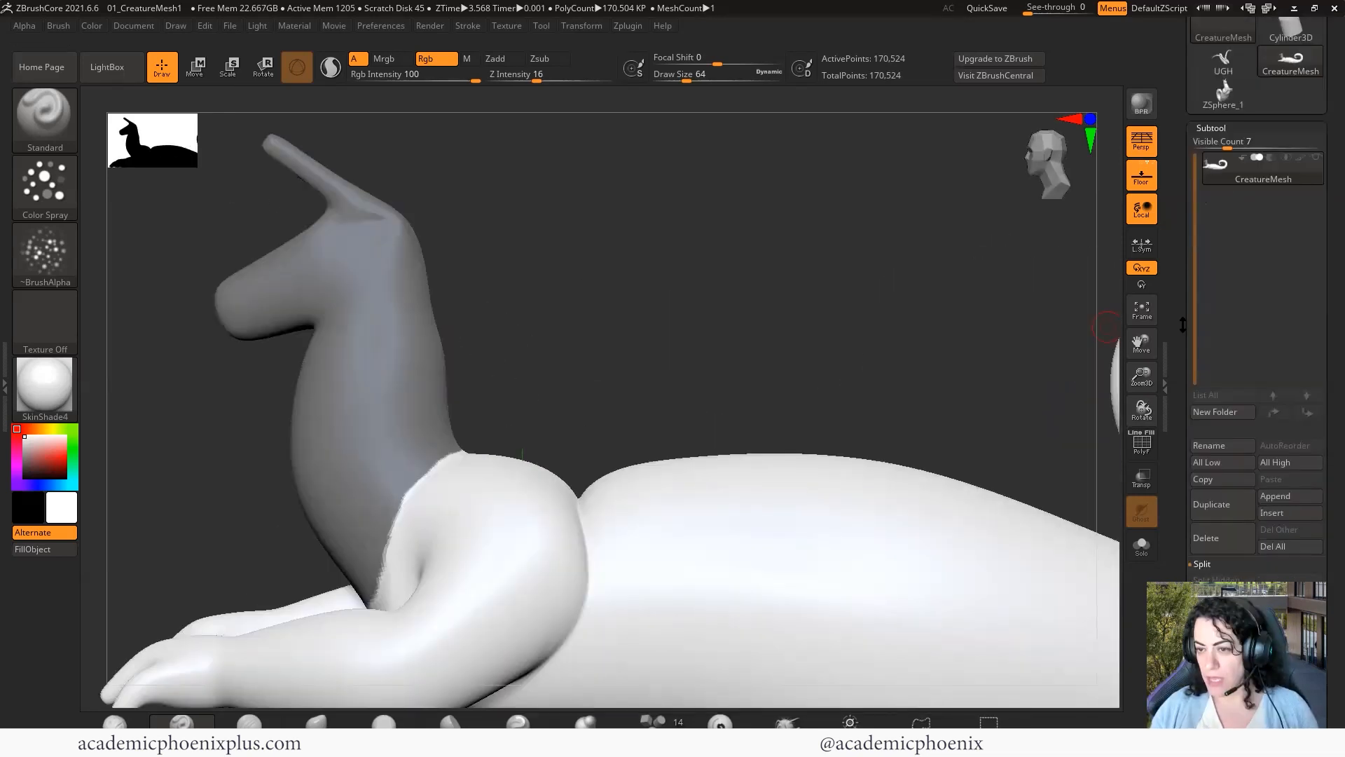
Try Make PolyMesh3D on the CreatureMesh tool.
{"action": "left_click_drag", "start_coordinate": [1182, 325], "coordinate": [1184, 449]}
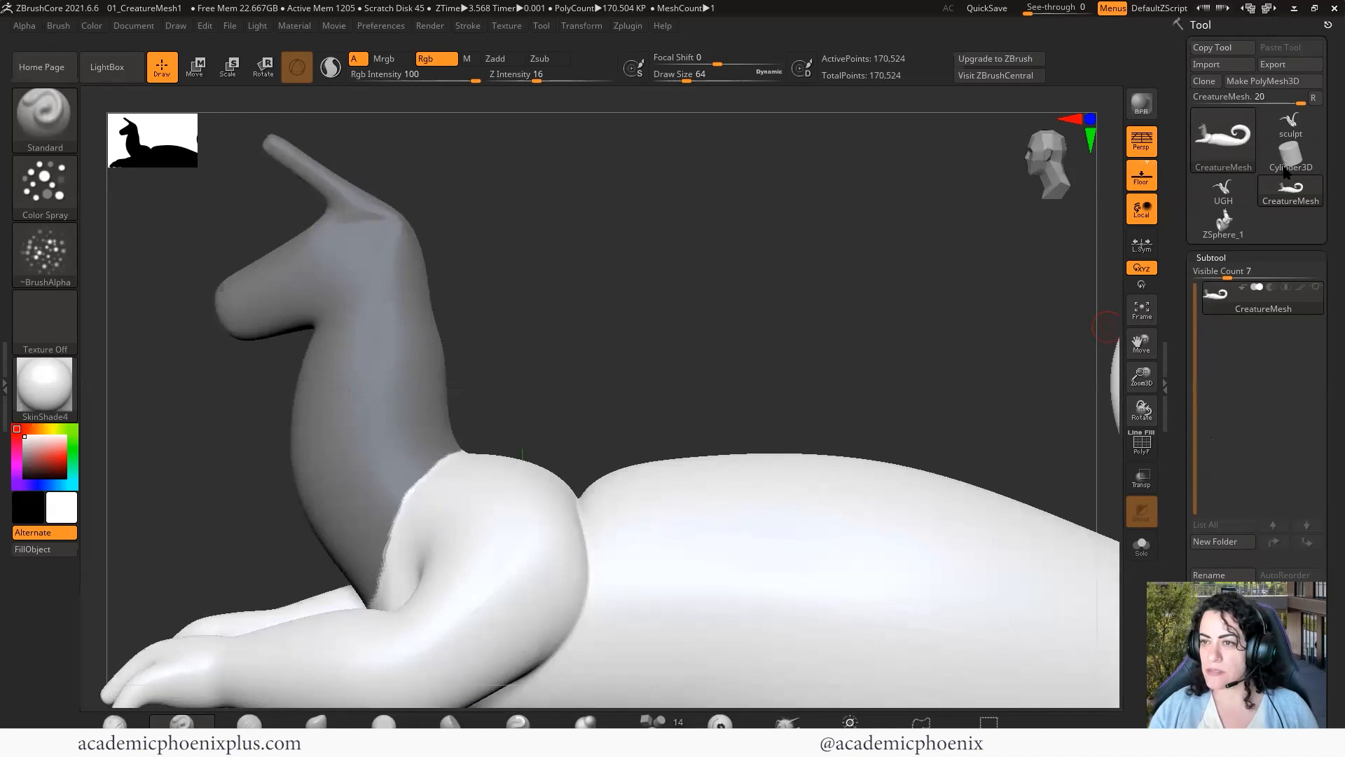
{"action": "left_click", "coordinate": [1266, 81]}
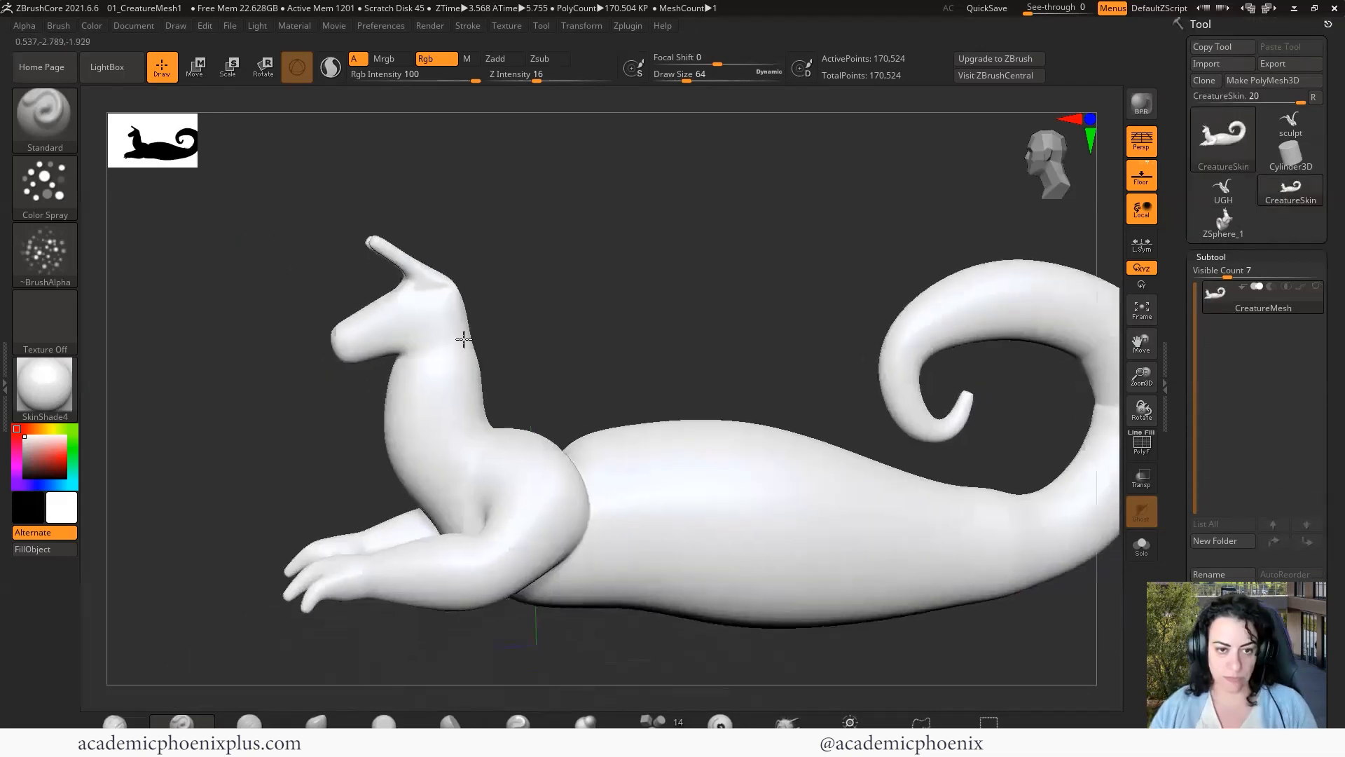
Mask the creature's head and upper neck in the side view with a rectangular selection.
{"action": "left_click_drag", "start_coordinate": [257, 249], "coordinate": [234, 227], "text": "alt"}
{"action": "mouse_move", "coordinate": [229, 220]}
{"action": "left_mouse_down", "text": "ctrl"}
{"action": "mouse_move", "coordinate": [490, 341]}
{"action": "mouse_move", "coordinate": [527, 435]}
{"action": "left_mouse_up", "text": "ctrl"}
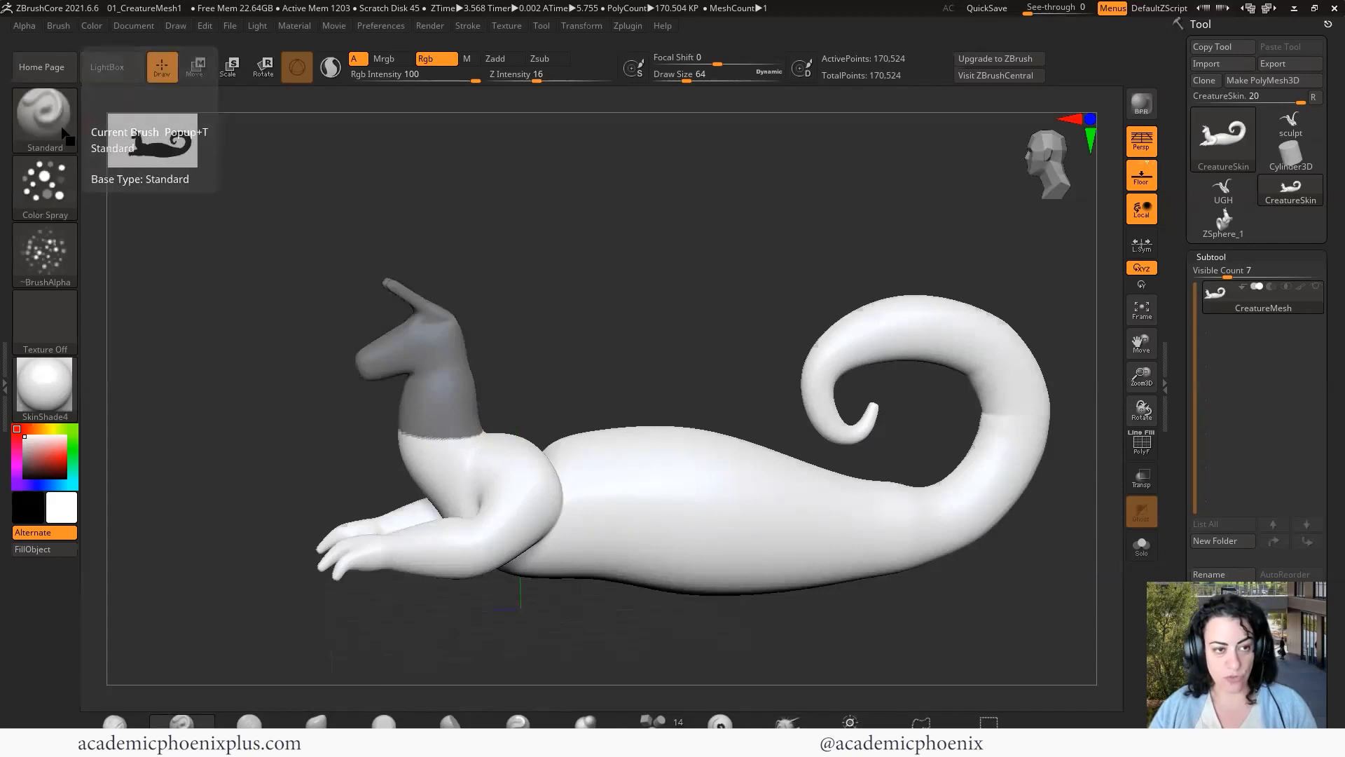
Switch the masking brush to MaskLasso and extend the mask over the creature's whole neck down to the shoulders.
{"action": "key", "text": "ctrl"}
{"action": "left_click", "coordinate": [56, 131]}
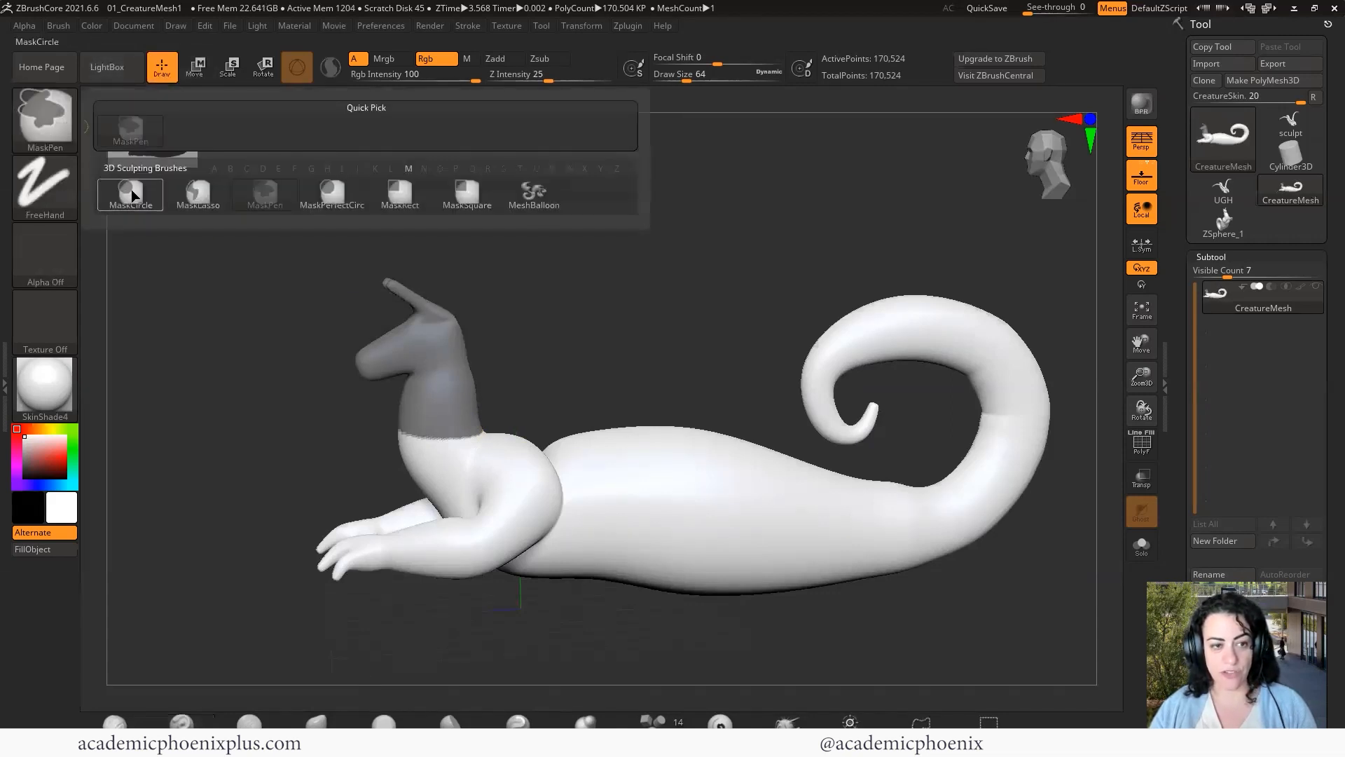
{"action": "left_click", "coordinate": [201, 202]}
{"action": "mouse_move", "coordinate": [319, 247]}
{"action": "left_mouse_down", "text": "ctrl"}
{"action": "mouse_move", "coordinate": [484, 267]}
{"action": "mouse_move", "coordinate": [504, 385]}
{"action": "mouse_move", "coordinate": [450, 490]}
{"action": "mouse_move", "coordinate": [396, 489]}
{"action": "mouse_move", "coordinate": [321, 252]}
{"action": "left_mouse_up", "text": "ctrl"}
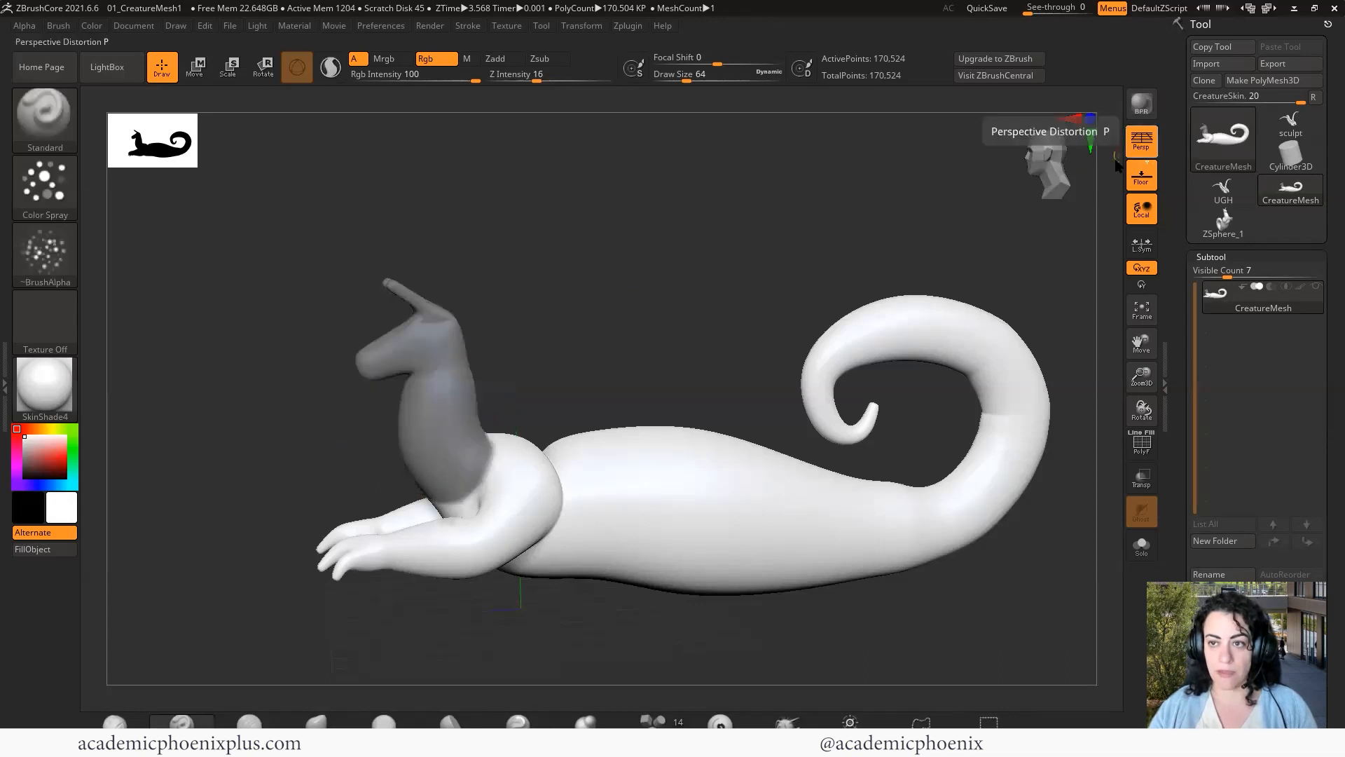
{"action": "left_click", "coordinate": [1141, 140]}
{"action": "mouse_move", "coordinate": [281, 233]}
{"action": "left_mouse_down", "text": "ctrl"}
{"action": "mouse_move", "coordinate": [429, 258]}
{"action": "mouse_move", "coordinate": [497, 422]}
{"action": "mouse_move", "coordinate": [459, 494]}
{"action": "mouse_move", "coordinate": [426, 514]}
{"action": "mouse_move", "coordinate": [365, 455]}
{"action": "mouse_move", "coordinate": [354, 423]}
{"action": "mouse_move", "coordinate": [336, 464]}
{"action": "left_mouse_up", "text": "ctrl"}
Remove the mask from the creature's arms and paws in the front view with the MaskLasso brush.
{"action": "mouse_move", "coordinate": [654, 304]}
{"action": "left_mouse_down"}
{"action": "mouse_move", "coordinate": [697, 328]}
{"action": "mouse_move", "coordinate": [751, 323]}
{"action": "mouse_move", "coordinate": [649, 322]}
{"action": "mouse_move", "coordinate": [702, 312]}
{"action": "left_mouse_up"}
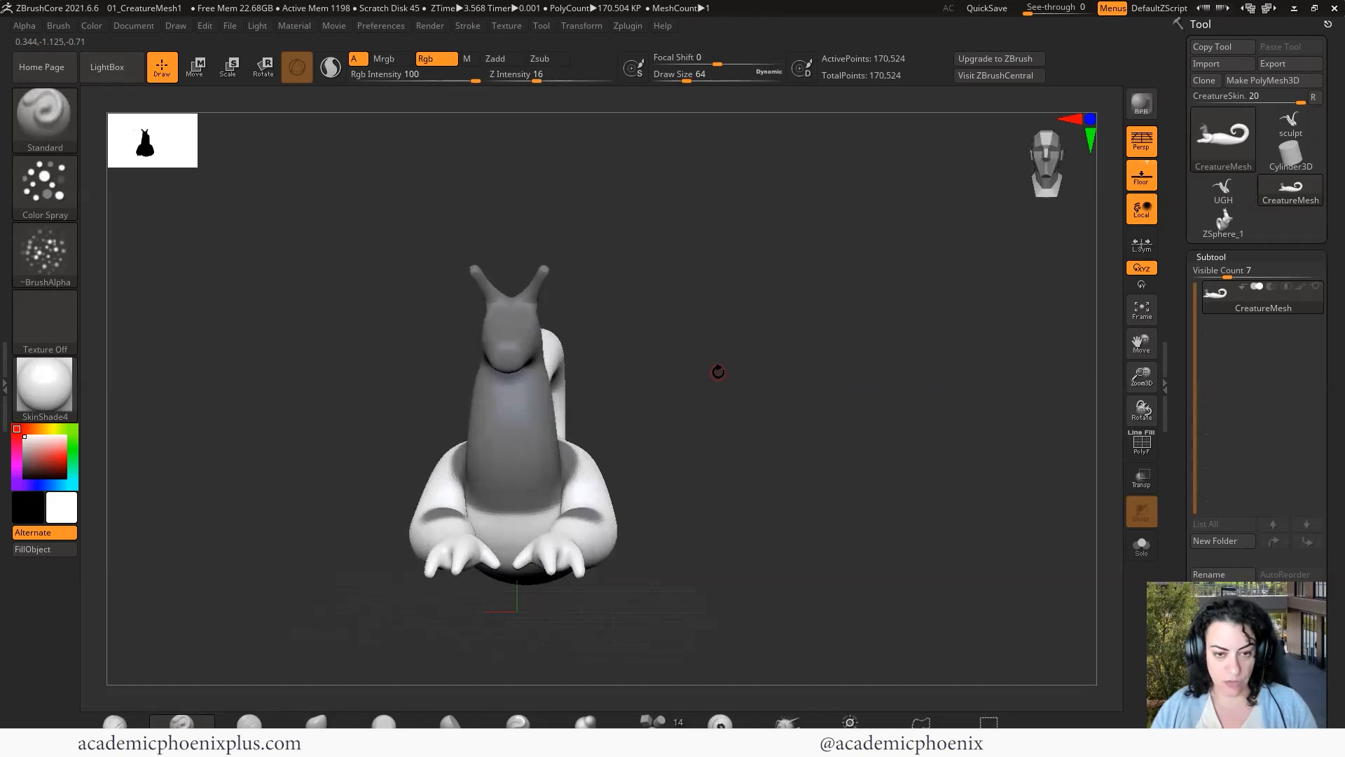
{"action": "key", "text": "ctrl"}
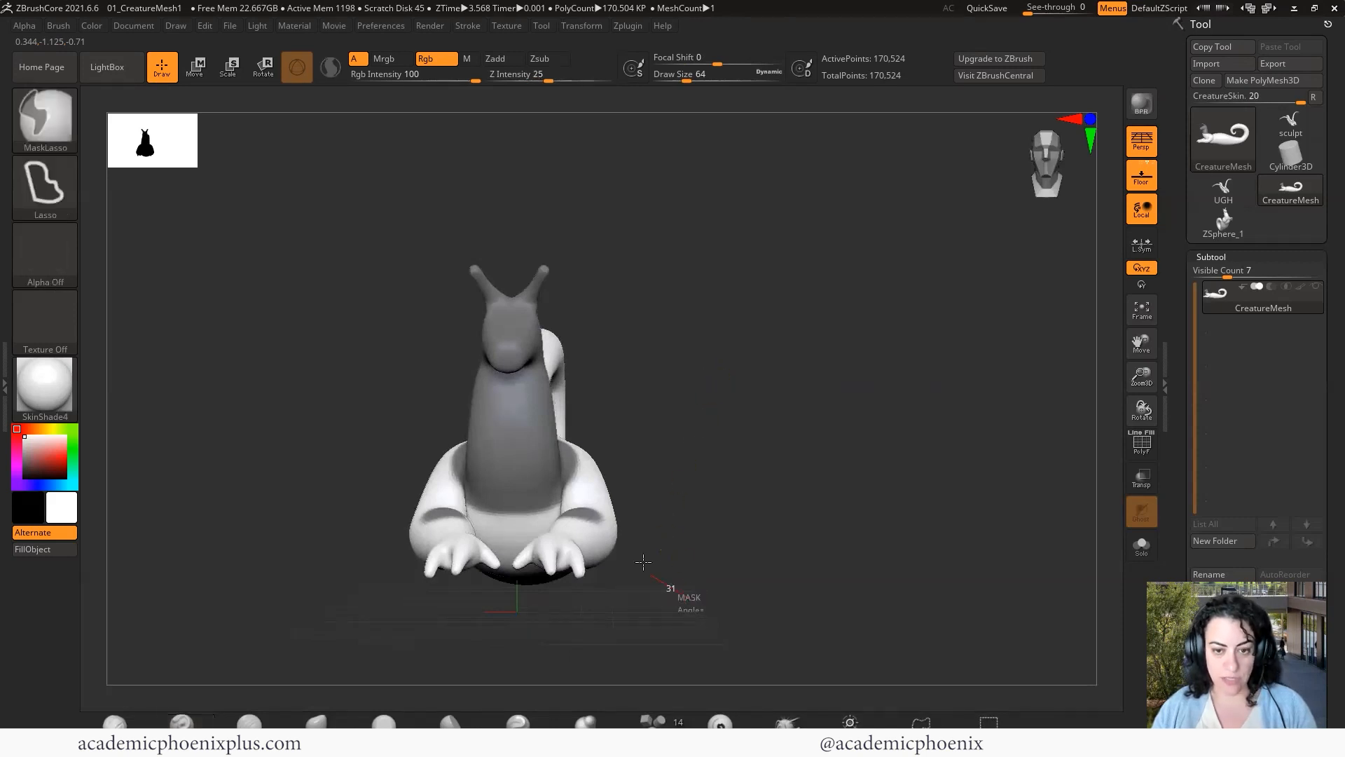
{"action": "mouse_move", "coordinate": [688, 599]}
{"action": "left_mouse_down", "text": "ctrl"}
{"action": "mouse_move", "coordinate": [565, 463]}
{"action": "mouse_move", "coordinate": [646, 394]}
{"action": "mouse_move", "coordinate": [544, 545]}
{"action": "mouse_move", "coordinate": [564, 494]}
{"action": "mouse_move", "coordinate": [694, 439]}
{"action": "left_mouse_up", "text": "ctrl"}
{"action": "mouse_move", "coordinate": [680, 550]}
{"action": "left_mouse_down", "text": "ctrl+alt"}
{"action": "mouse_move", "coordinate": [552, 446]}
{"action": "mouse_move", "coordinate": [557, 431]}
{"action": "mouse_move", "coordinate": [588, 451]}
{"action": "mouse_move", "coordinate": [603, 420]}
{"action": "left_mouse_up", "text": "ctrl+alt"}
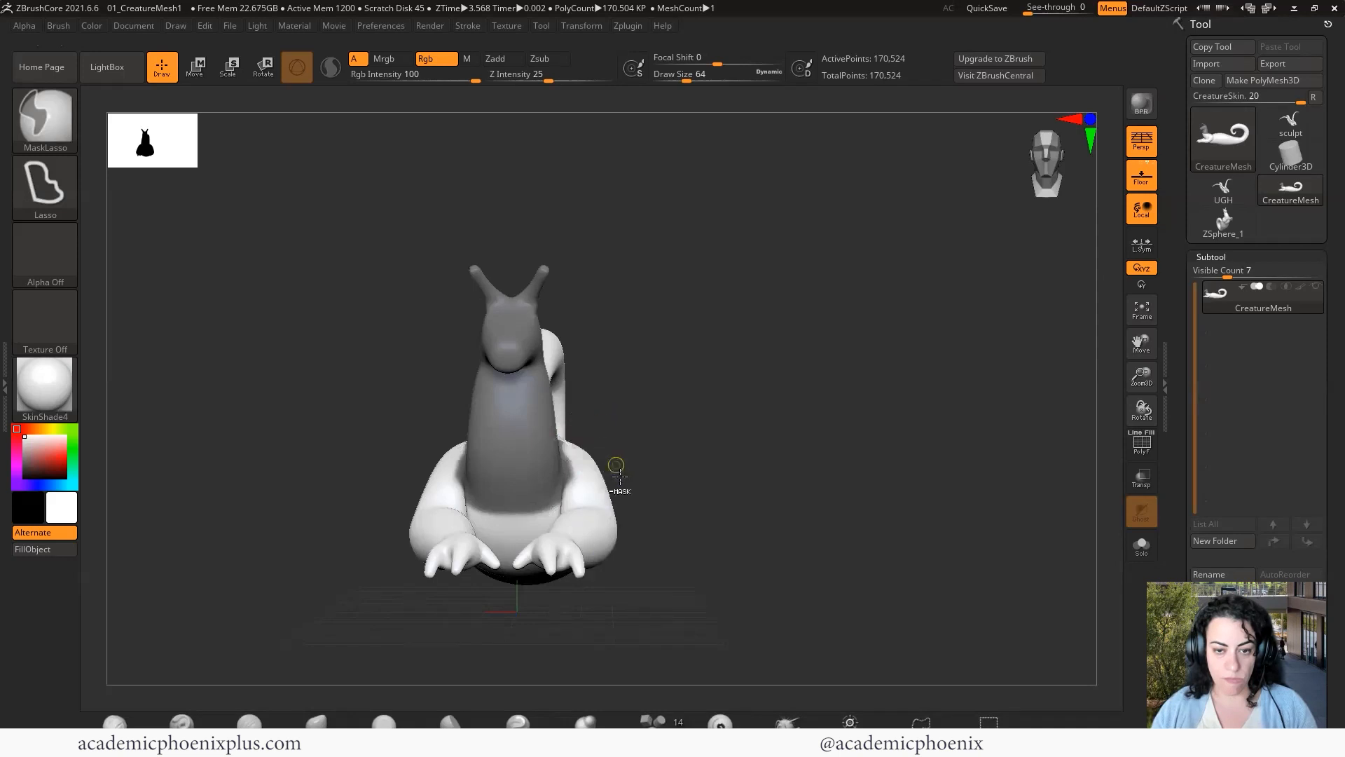
Switch the masking brush to MaskRect and unmask the area beside the neck and shoulder in the front view.
{"action": "left_click", "coordinate": [50, 133]}
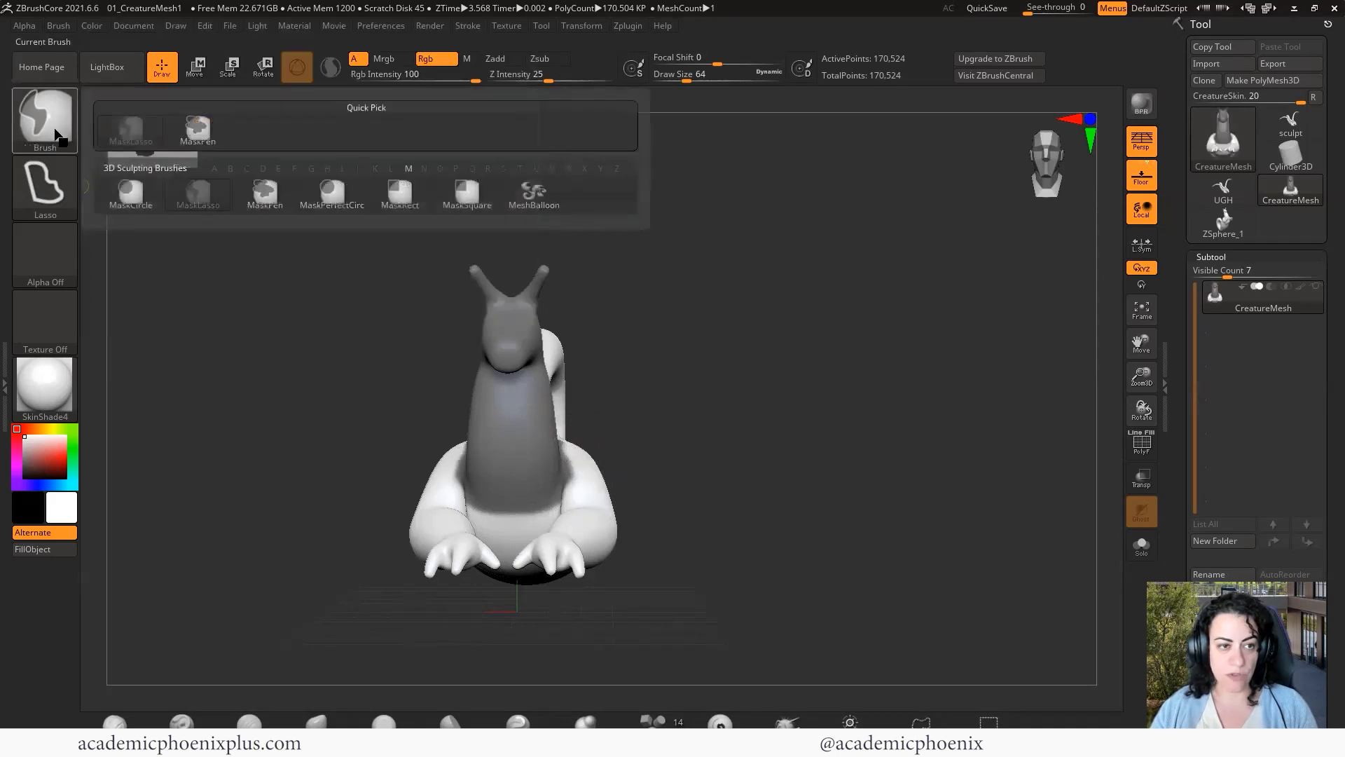
{"action": "left_click", "coordinate": [488, 192]}
{"action": "left_click_drag", "start_coordinate": [714, 578], "coordinate": [555, 395], "text": "ctrl"}
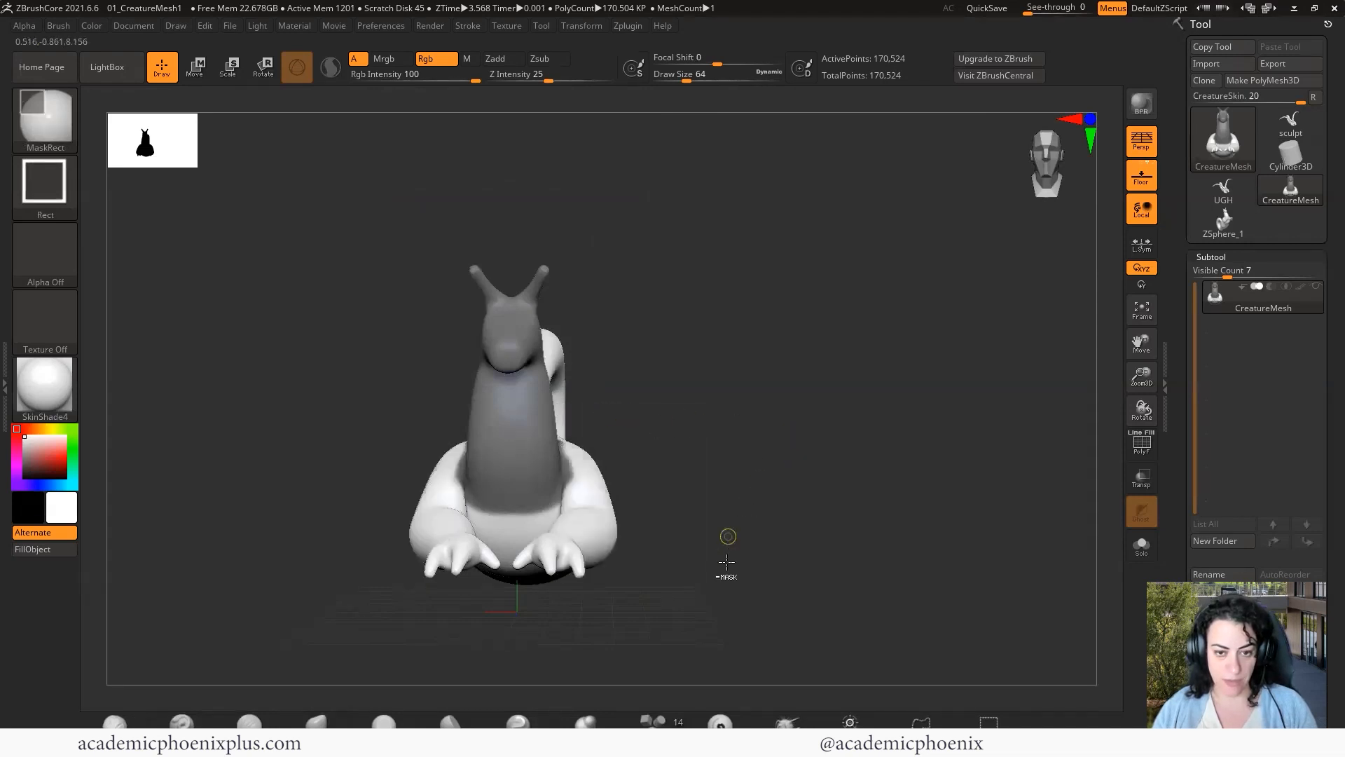
{"action": "mouse_move", "coordinate": [729, 572]}
{"action": "left_mouse_down", "text": "ctrl"}
{"action": "mouse_move", "coordinate": [601, 457]}
{"action": "mouse_move", "coordinate": [566, 377]}
{"action": "left_mouse_up", "text": "ctrl"}
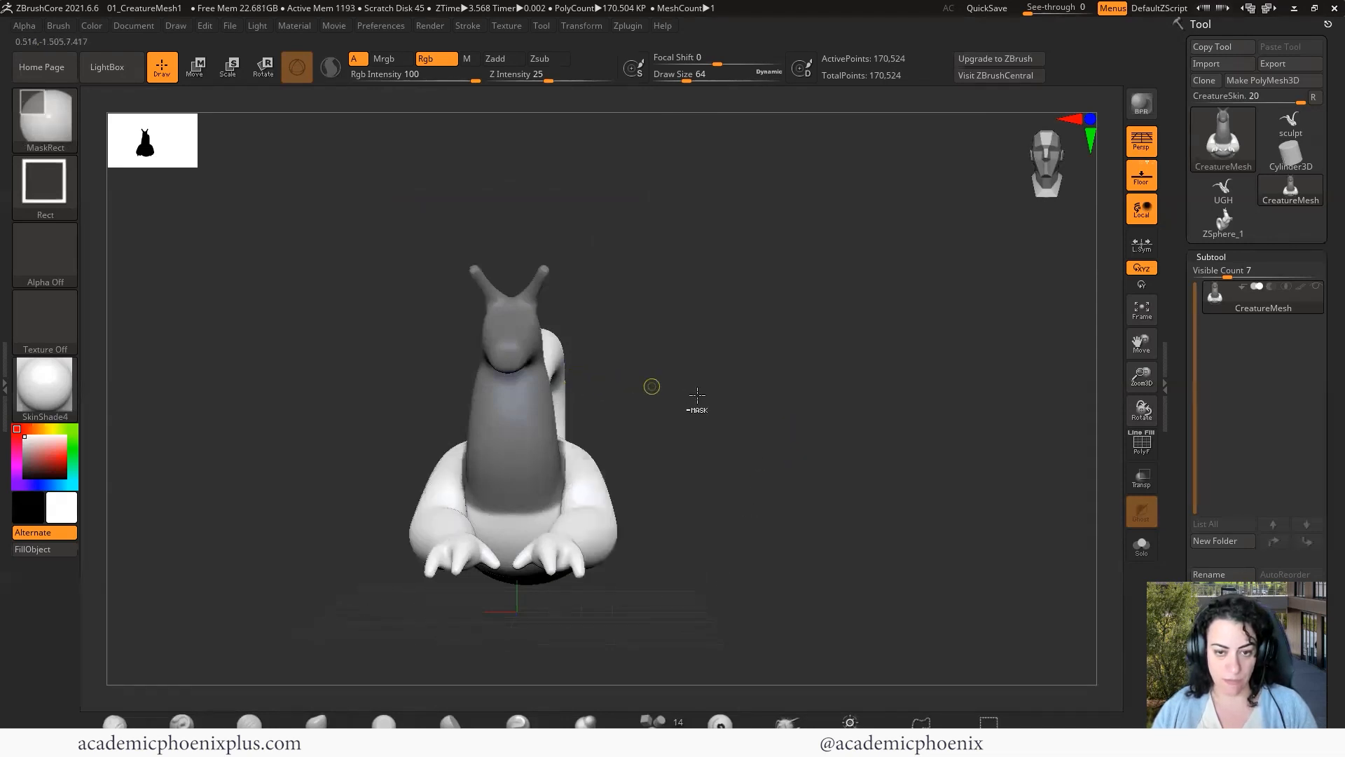
Try a rectangular mask edit over the shoulder in the side view, undo it, and trim the mask behind the neck's base.
{"action": "left_click_drag", "start_coordinate": [817, 459], "coordinate": [666, 534]}
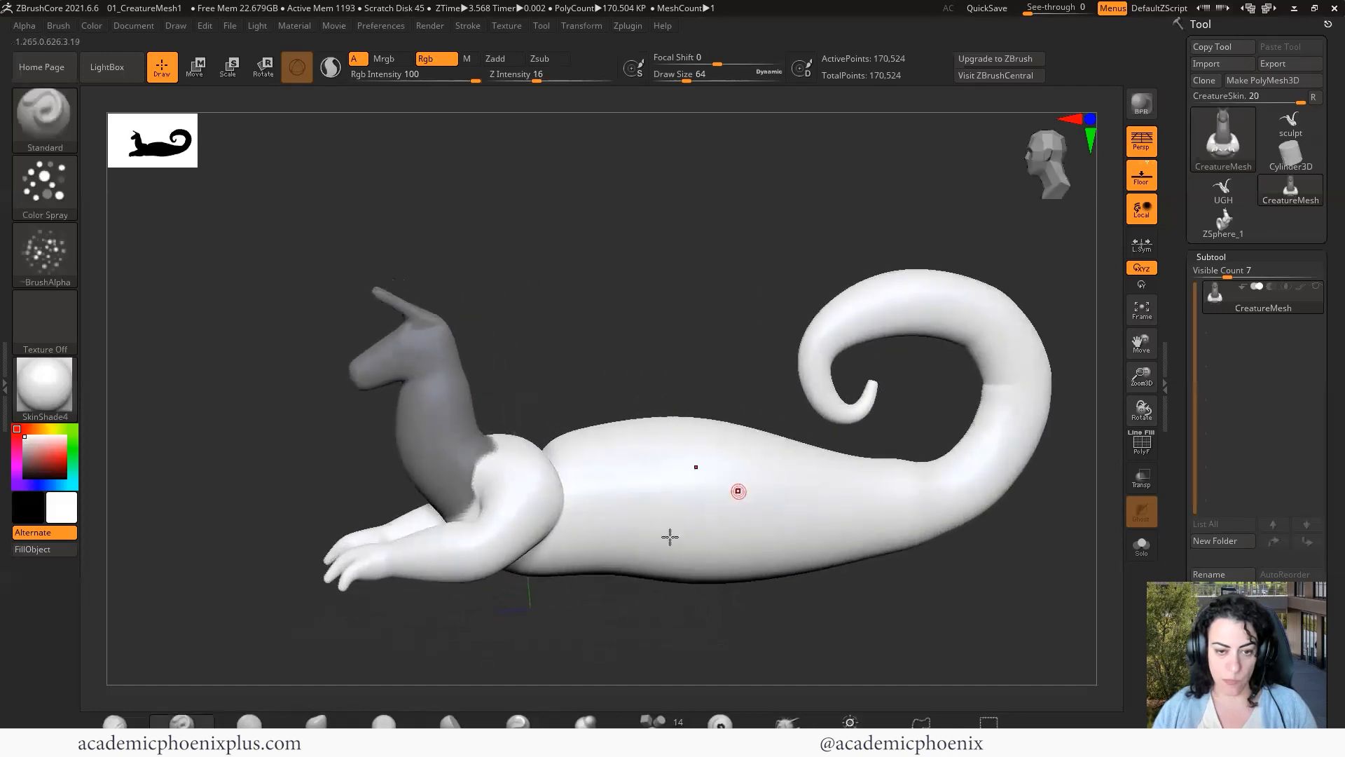
{"action": "mouse_move", "coordinate": [610, 594]}
{"action": "left_mouse_down", "text": "ctrl"}
{"action": "mouse_move", "coordinate": [481, 411]}
{"action": "mouse_move", "coordinate": [493, 402]}
{"action": "left_mouse_up", "text": "ctrl"}
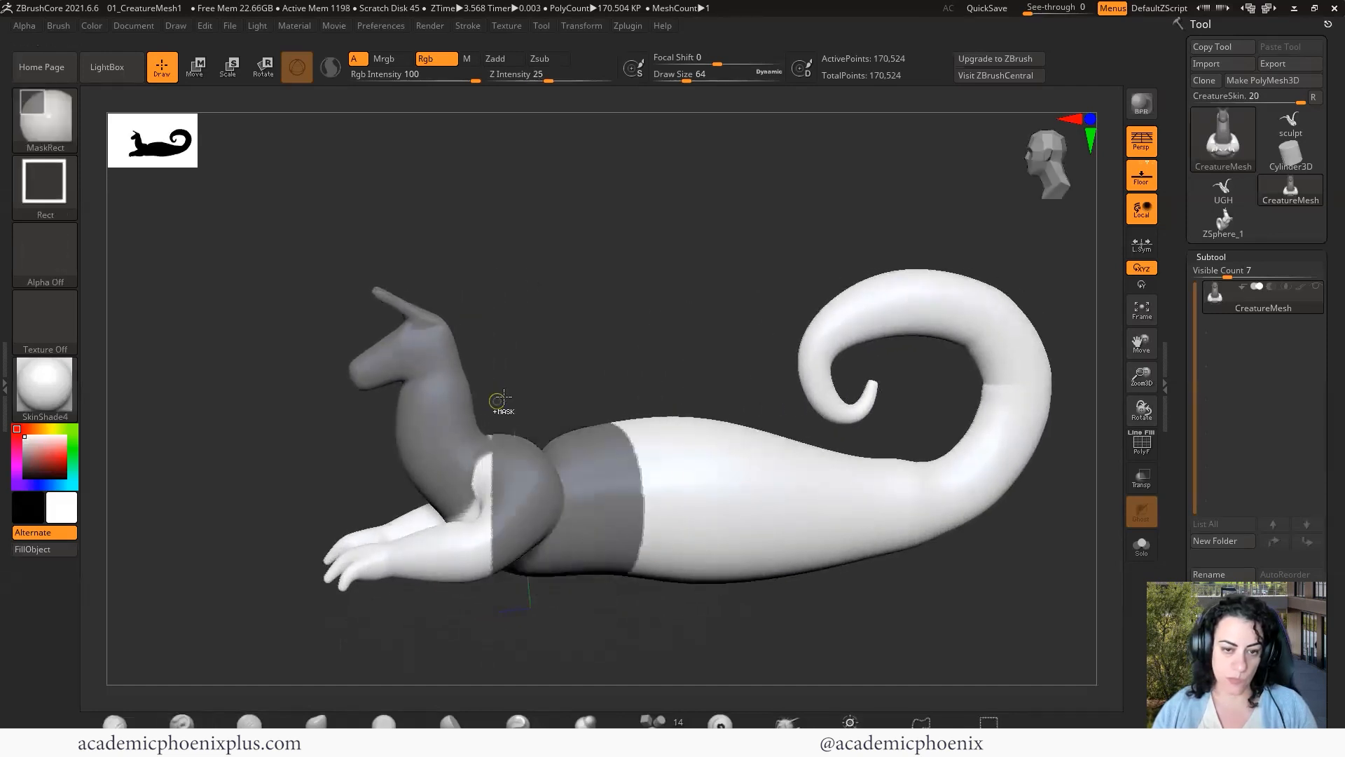
{"action": "key", "text": "ctrl+z"}
{"action": "left_click_drag", "start_coordinate": [496, 437], "coordinate": [491, 400], "text": "ctrl"}
{"action": "left_click_drag", "start_coordinate": [593, 345], "coordinate": [587, 395]}
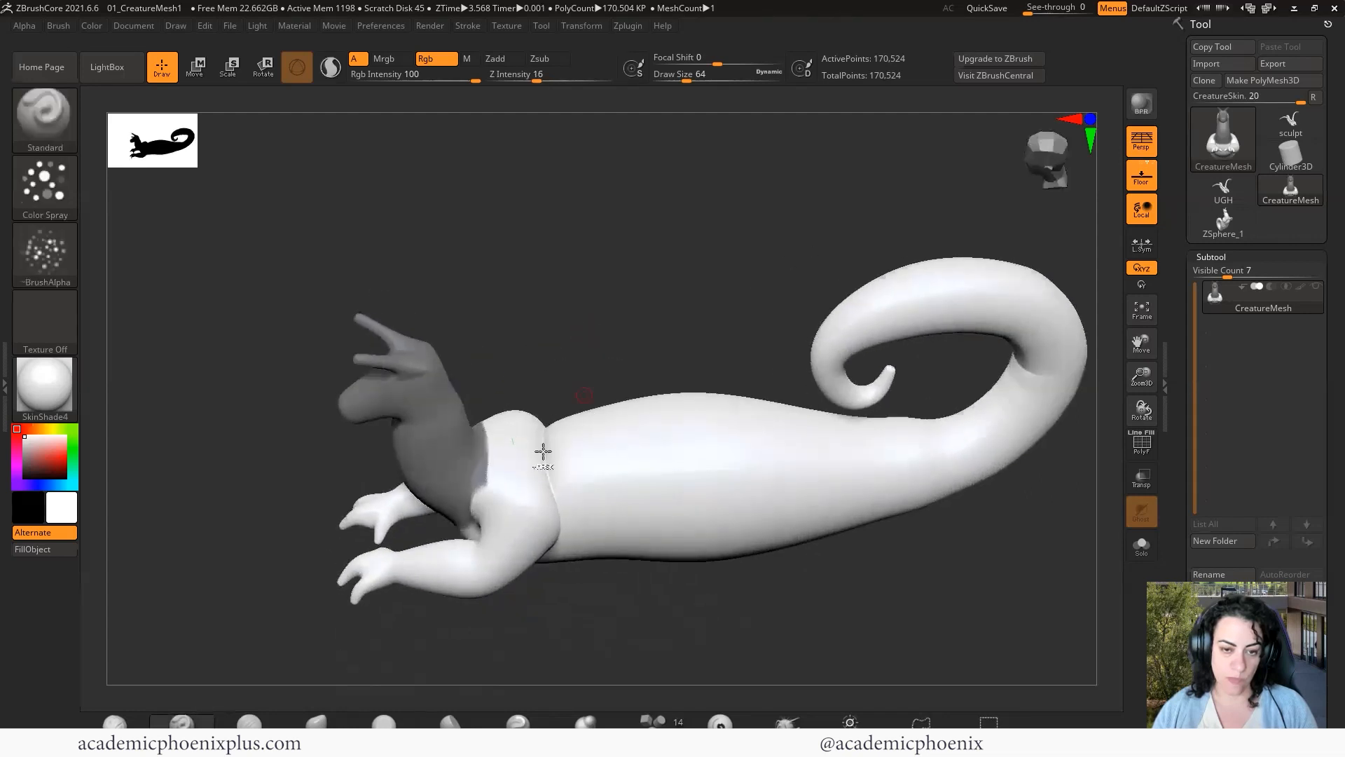
Switch the masking brush to MaskPen and clean up the mask edge along the side of the neck's base.
{"action": "left_click", "coordinate": [44, 116]}
{"action": "left_click", "coordinate": [265, 193]}
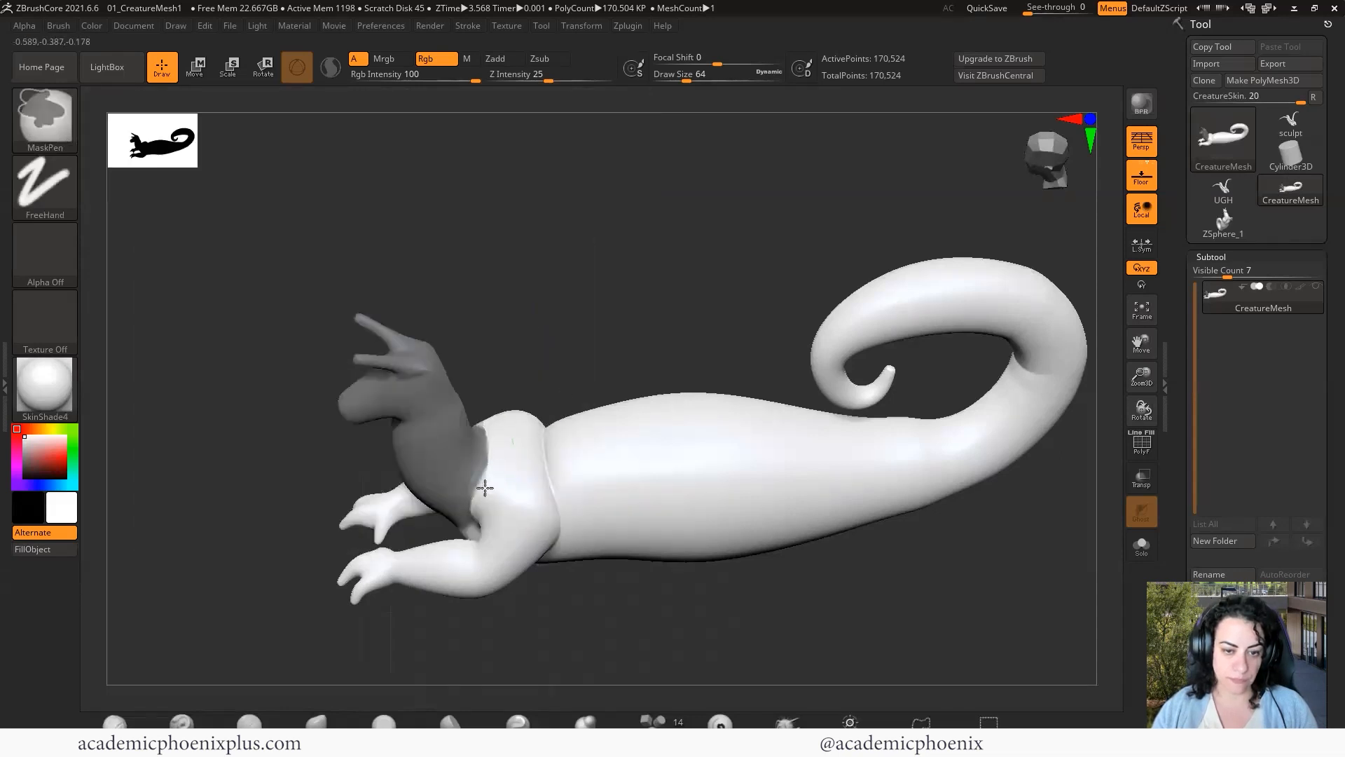
{"action": "left_click_drag", "start_coordinate": [595, 580], "coordinate": [488, 571]}
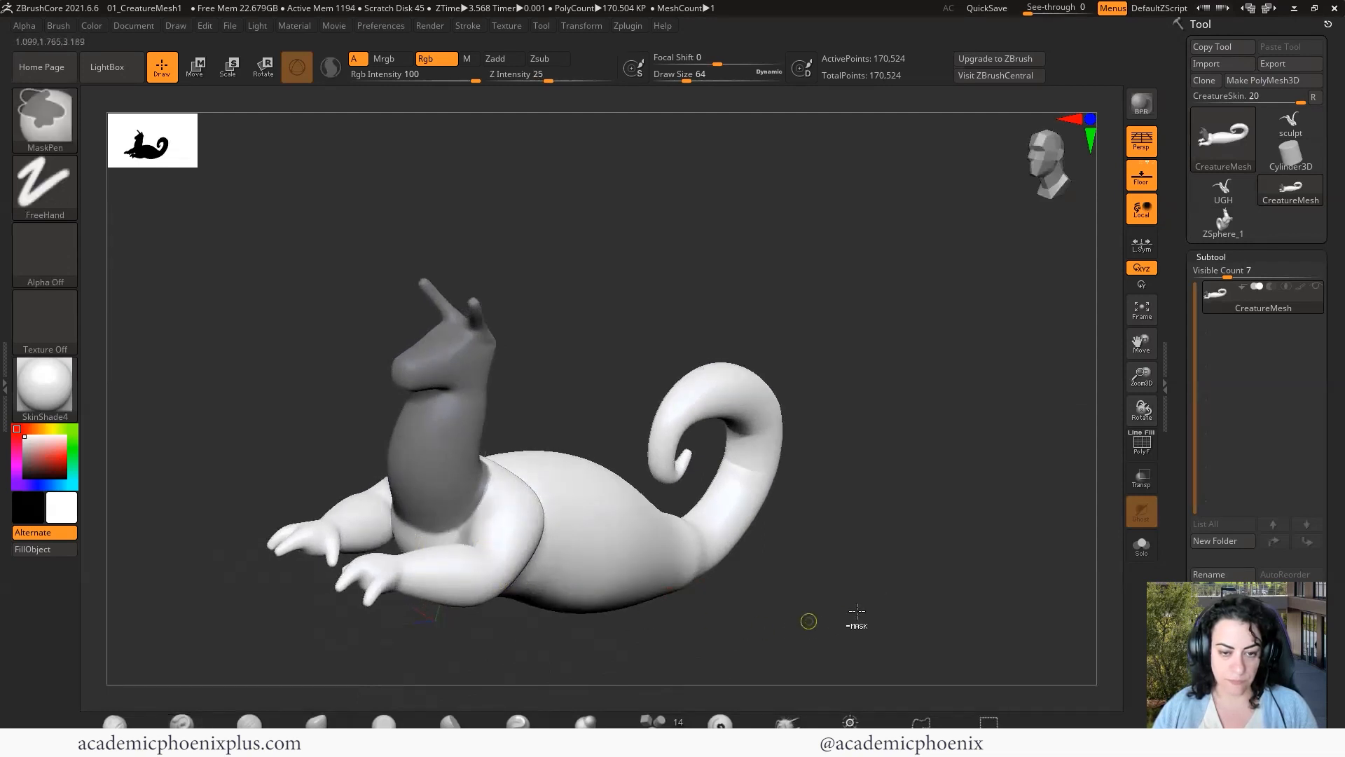
{"action": "mouse_move", "coordinate": [966, 553]}
{"action": "left_mouse_down"}
{"action": "mouse_move", "coordinate": [904, 564]}
{"action": "mouse_move", "coordinate": [871, 548]}
{"action": "mouse_move", "coordinate": [843, 360]}
{"action": "mouse_move", "coordinate": [829, 376]}
{"action": "mouse_move", "coordinate": [904, 466]}
{"action": "mouse_move", "coordinate": [786, 481]}
{"action": "mouse_move", "coordinate": [634, 430]}
{"action": "left_mouse_up"}
{"action": "left_click_drag", "start_coordinate": [555, 370], "coordinate": [581, 425], "text": "alt"}
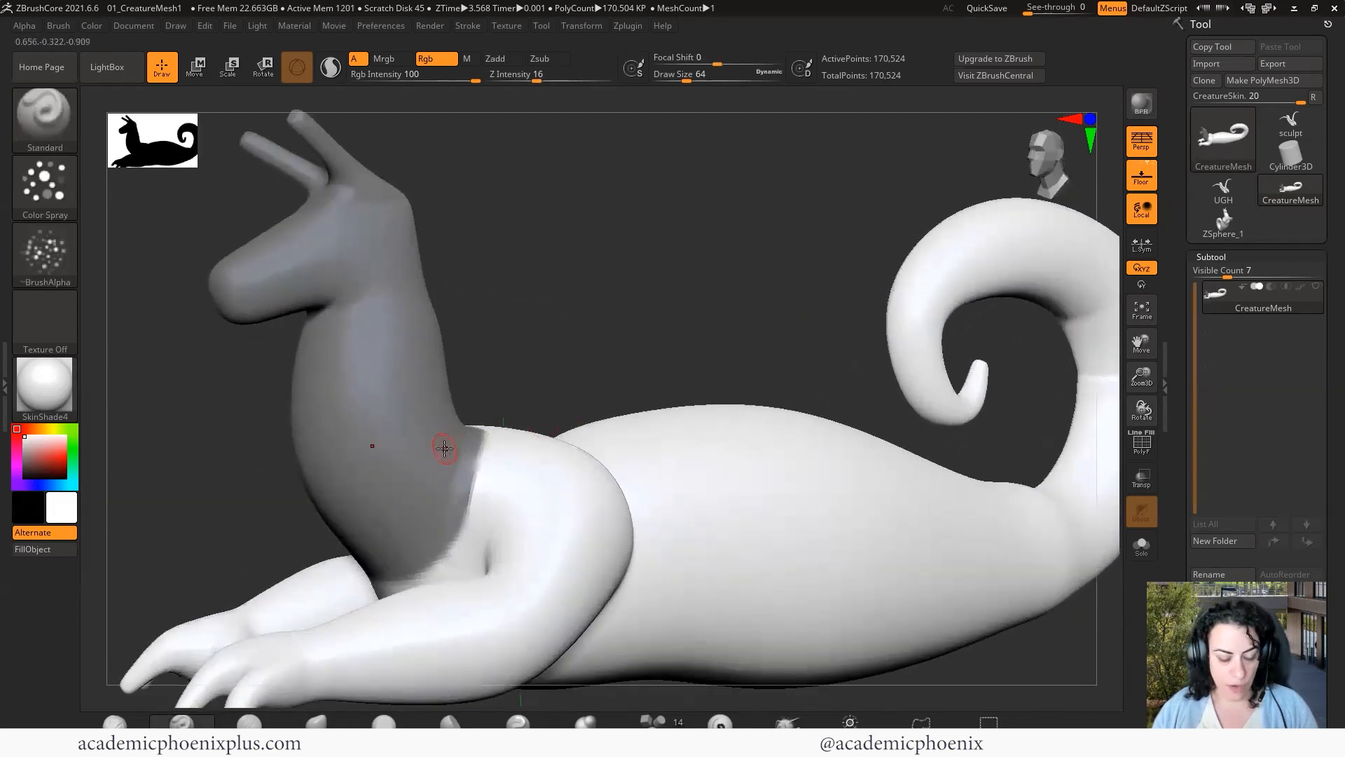
{"action": "key", "text": "ctrl"}
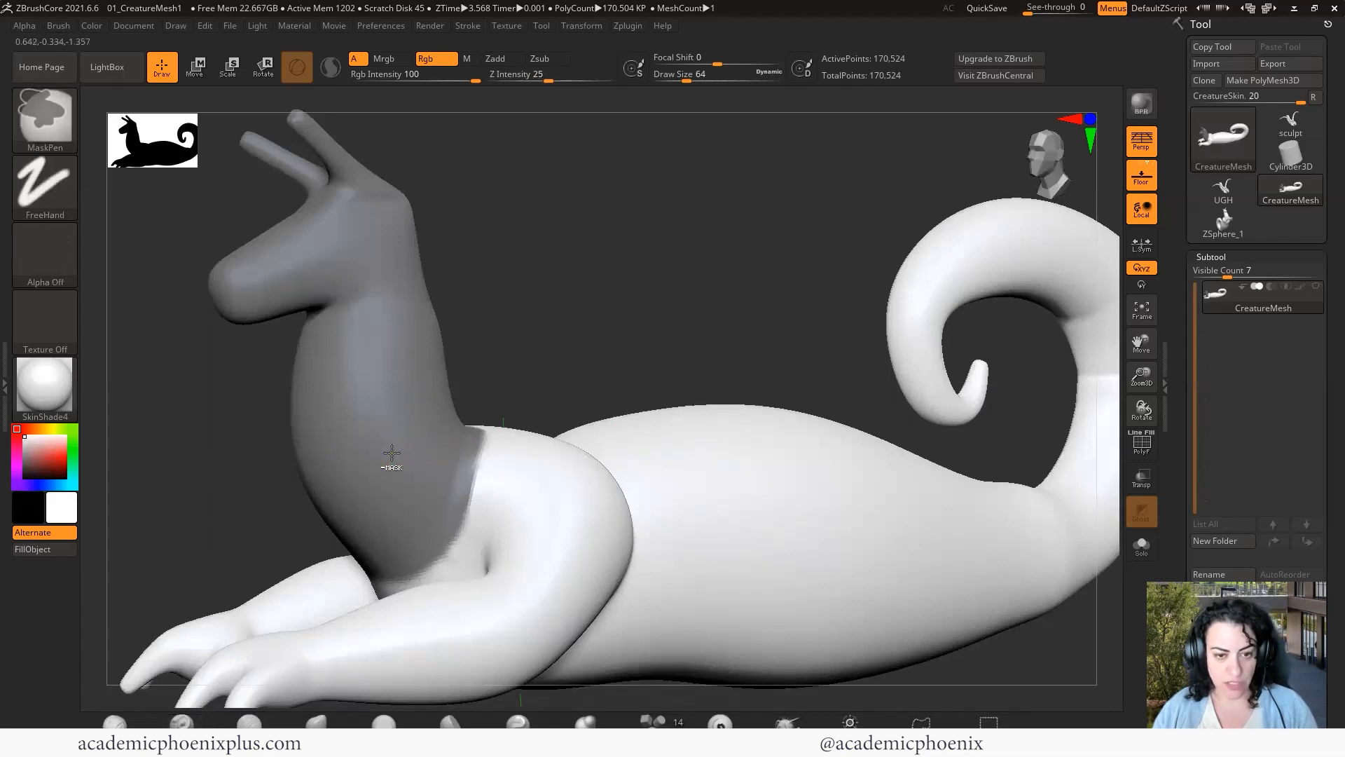
{"action": "mouse_move", "coordinate": [460, 452]}
{"action": "left_mouse_down", "text": "ctrl+alt"}
{"action": "mouse_move", "coordinate": [405, 570]}
{"action": "mouse_move", "coordinate": [484, 475]}
{"action": "mouse_move", "coordinate": [432, 537]}
{"action": "left_mouse_up", "text": "ctrl+alt"}
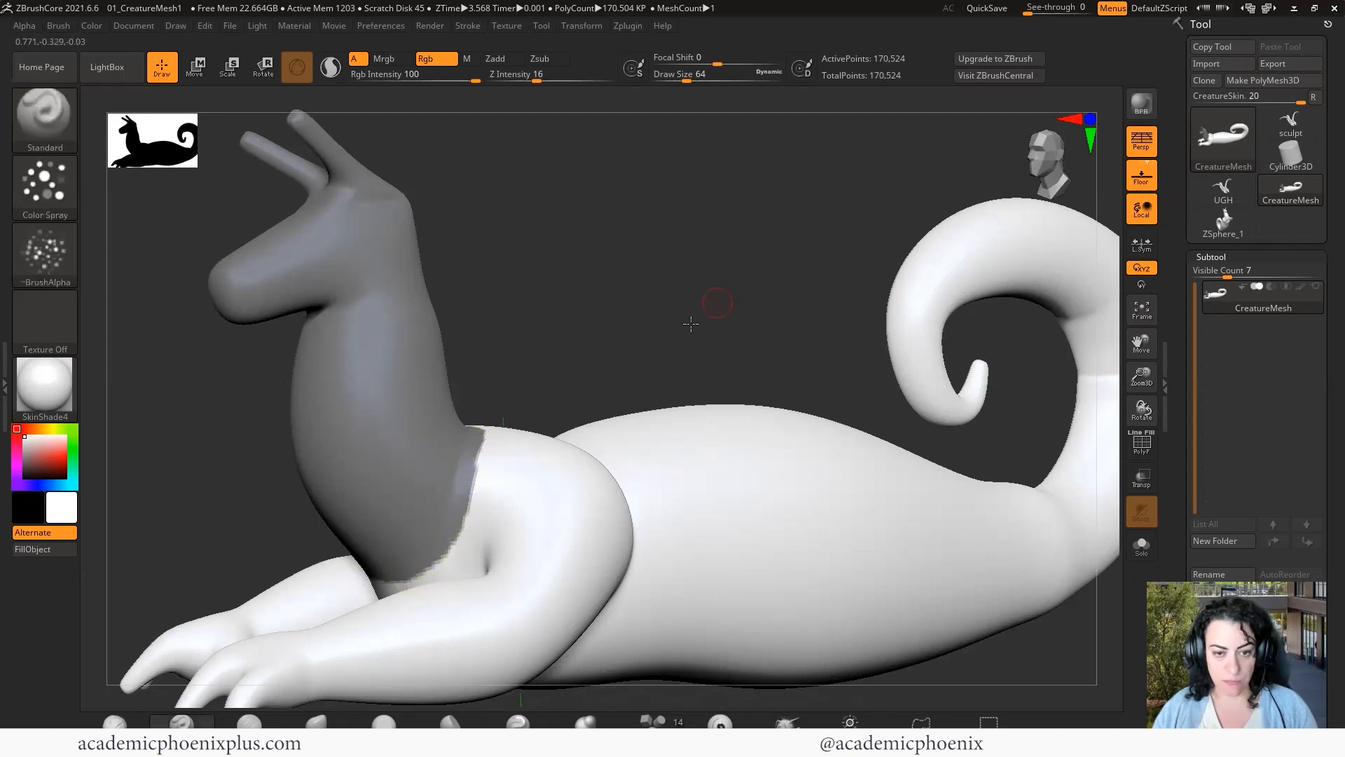
Refine the mask edge across the chest and around the front of the shoulder with MaskPen.
{"action": "mouse_move", "coordinate": [690, 315]}
{"action": "left_mouse_down"}
{"action": "mouse_move", "coordinate": [700, 336]}
{"action": "mouse_move", "coordinate": [529, 402]}
{"action": "mouse_move", "coordinate": [615, 300]}
{"action": "mouse_move", "coordinate": [502, 480]}
{"action": "left_mouse_up"}
{"action": "key", "text": "ctrl"}
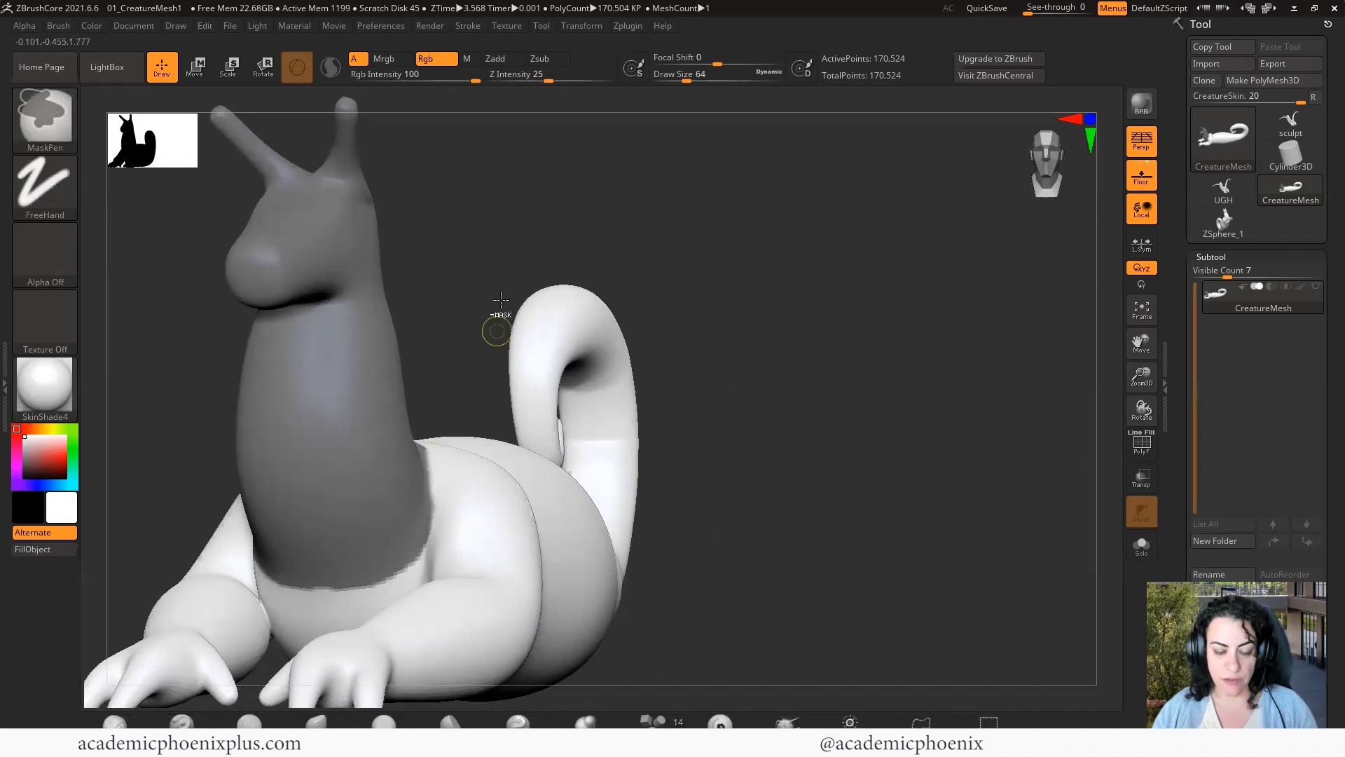
{"action": "left_click_drag", "start_coordinate": [495, 324], "coordinate": [419, 547]}
{"action": "key", "text": "ctrl"}
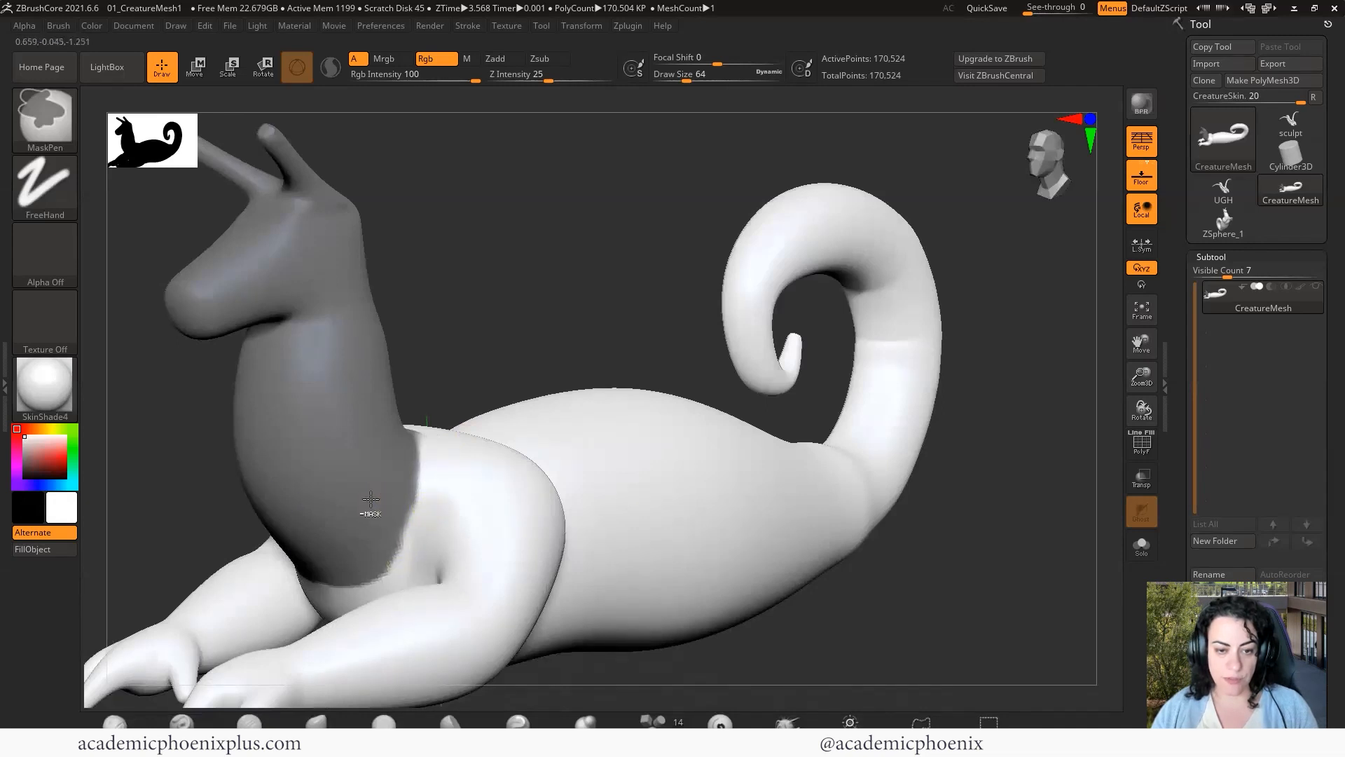
Paint and trim the mask behind the neck into a smooth edge where it meets the shoulders.
{"action": "left_click_drag", "start_coordinate": [982, 506], "coordinate": [785, 553]}
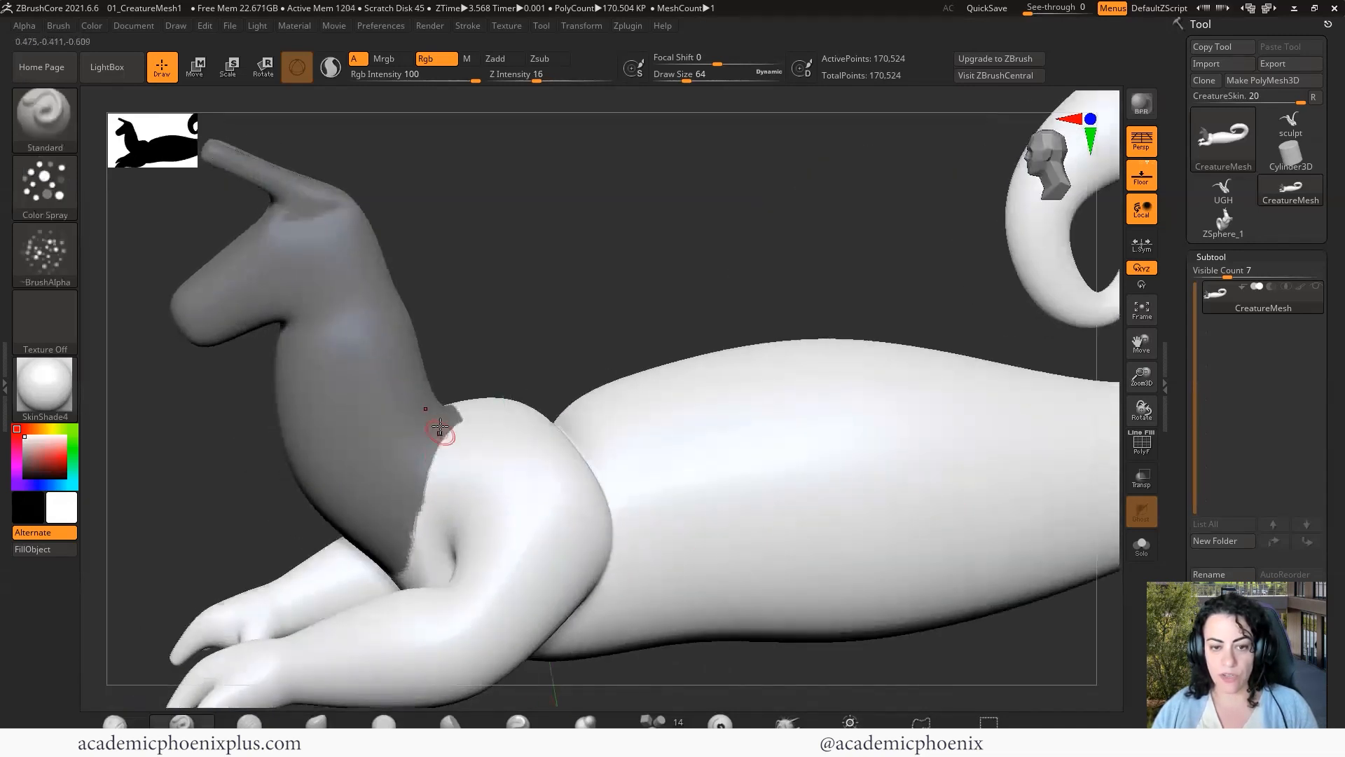
{"action": "left_click_drag", "start_coordinate": [588, 213], "coordinate": [594, 270]}
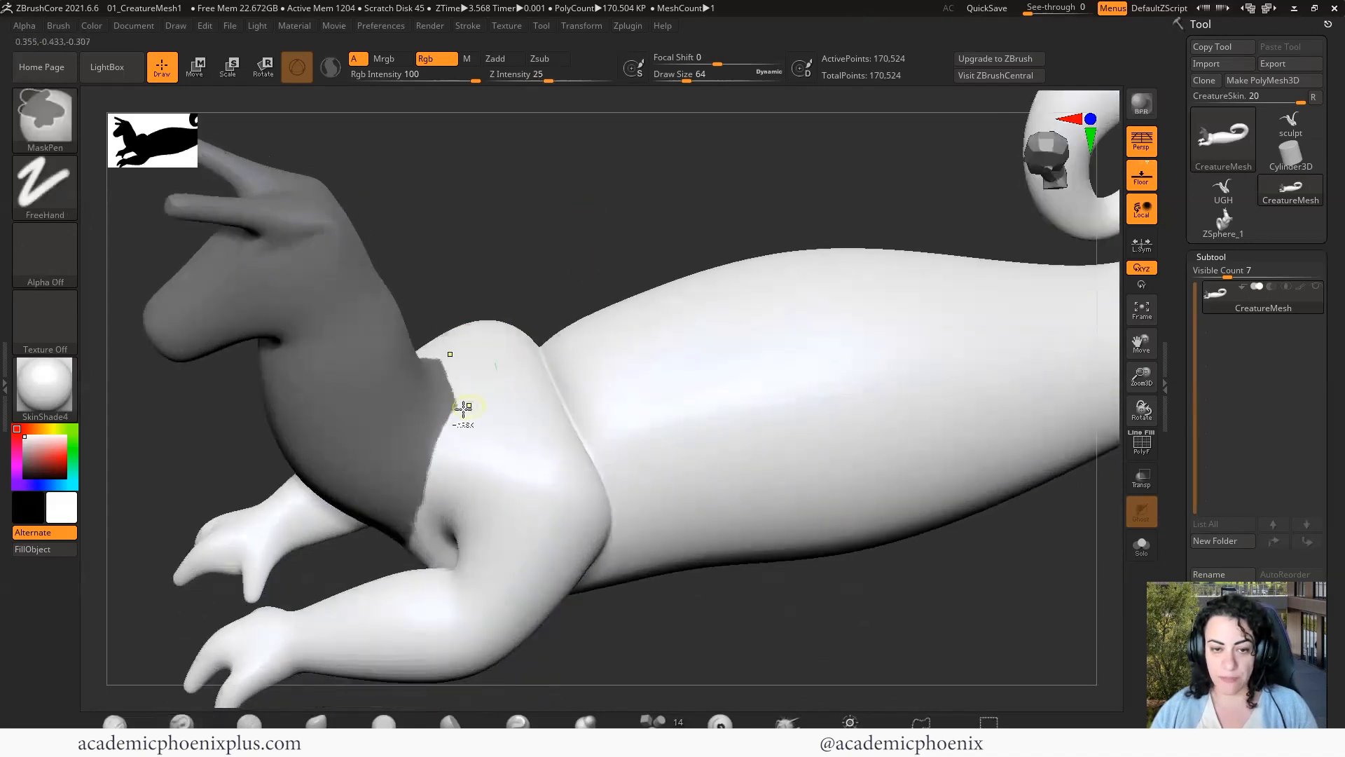
{"action": "mouse_move", "coordinate": [455, 392]}
{"action": "left_mouse_down", "text": "ctrl+alt"}
{"action": "mouse_move", "coordinate": [444, 371]}
{"action": "mouse_move", "coordinate": [453, 417]}
{"action": "left_mouse_up", "text": "ctrl+alt"}
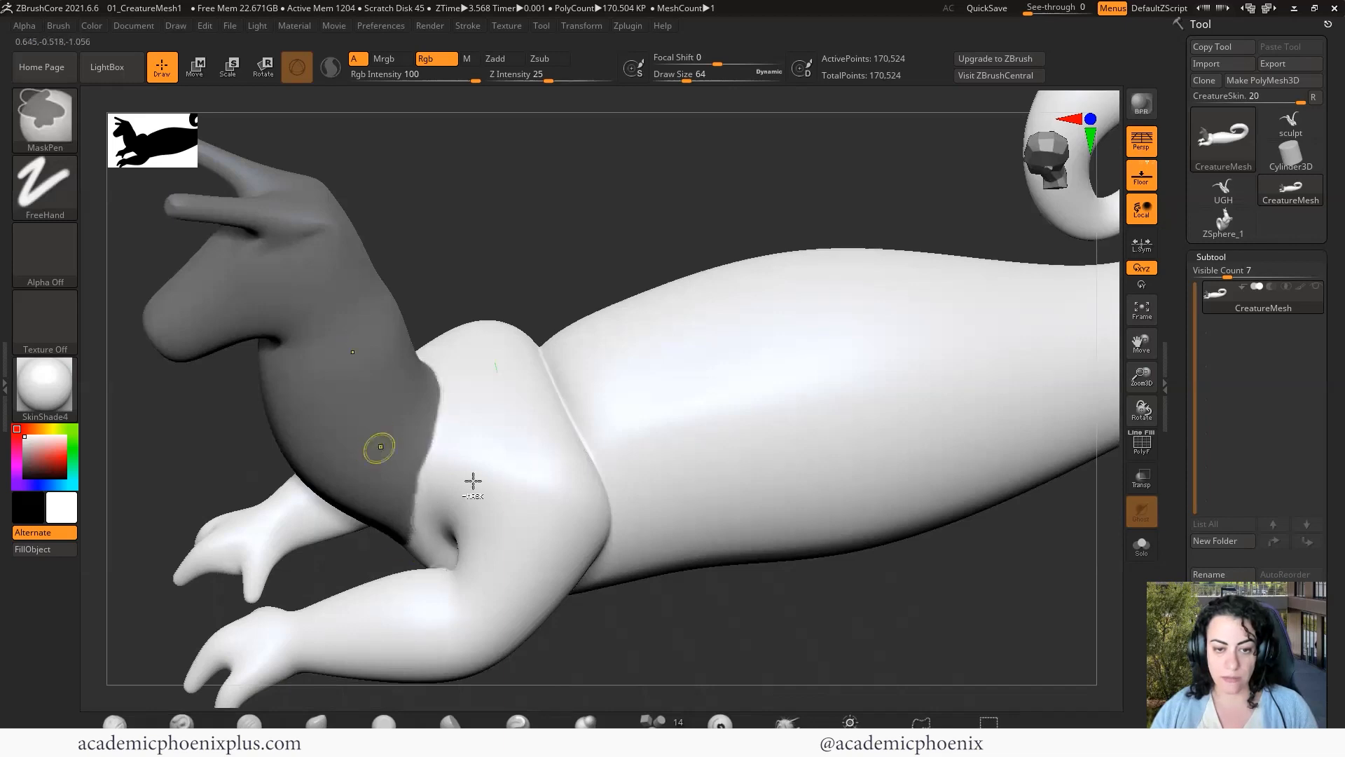
{"action": "left_click_drag", "start_coordinate": [852, 609], "coordinate": [720, 250]}
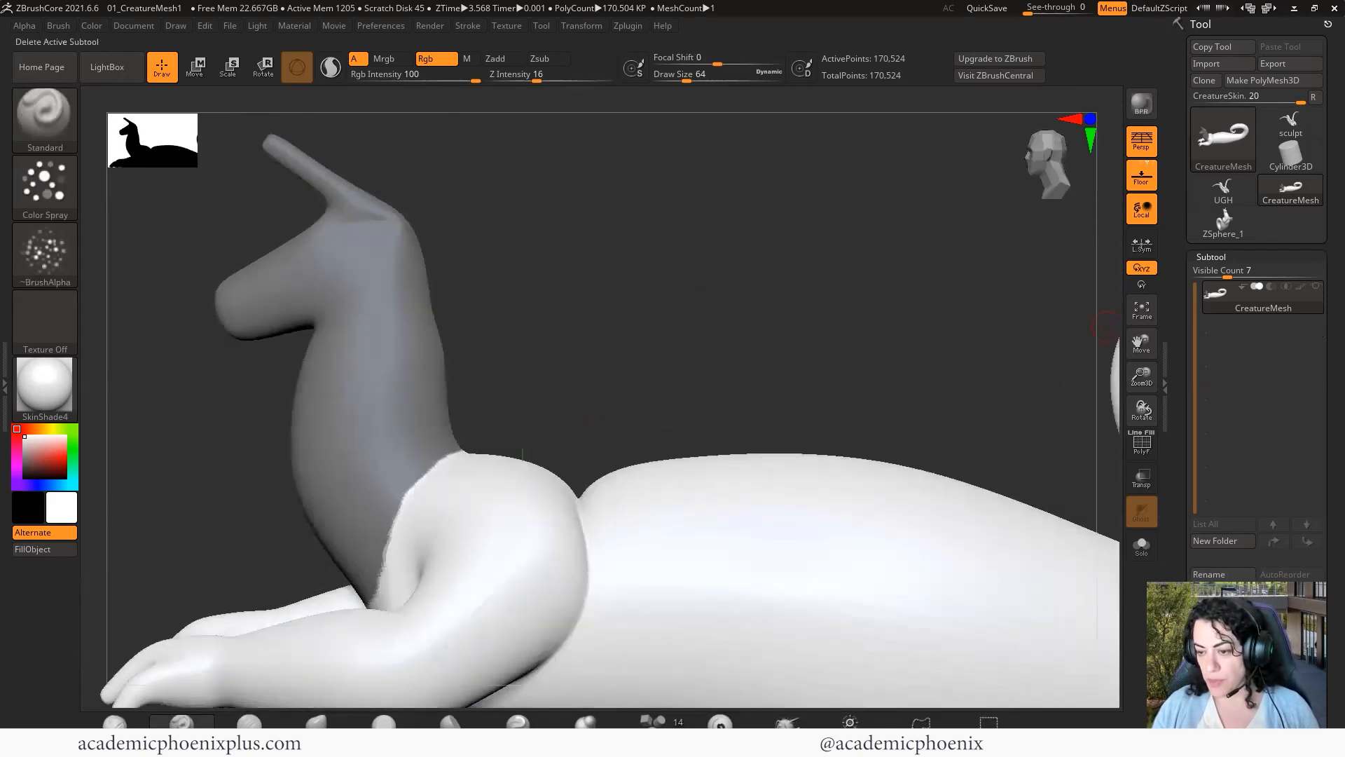
Split the masked head and neck of the PM3D_CreatureMesh tool into a separate subtool and select that subtool.
{"action": "scroll", "coordinate": [1257, 315], "scroll_direction": "down", "scroll_amount": 3}
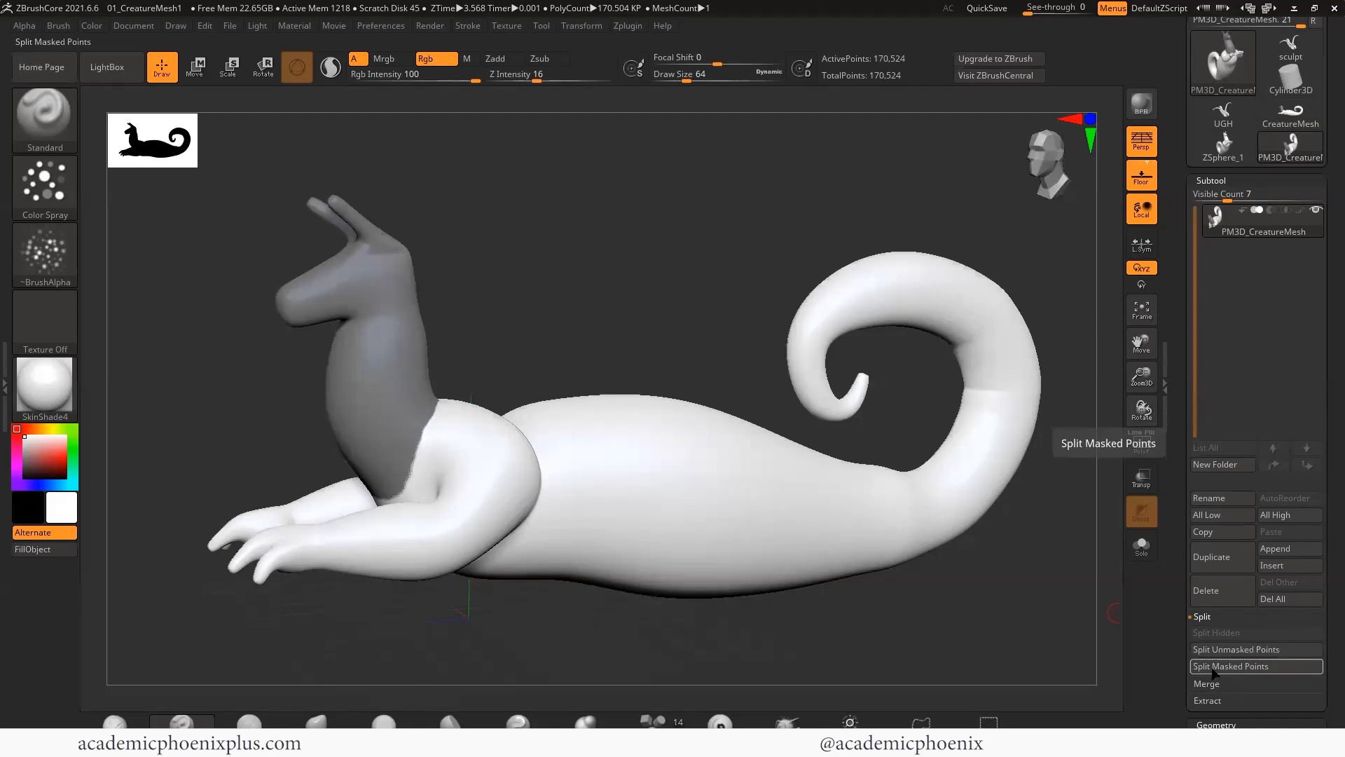
{"action": "left_click", "coordinate": [1230, 666]}
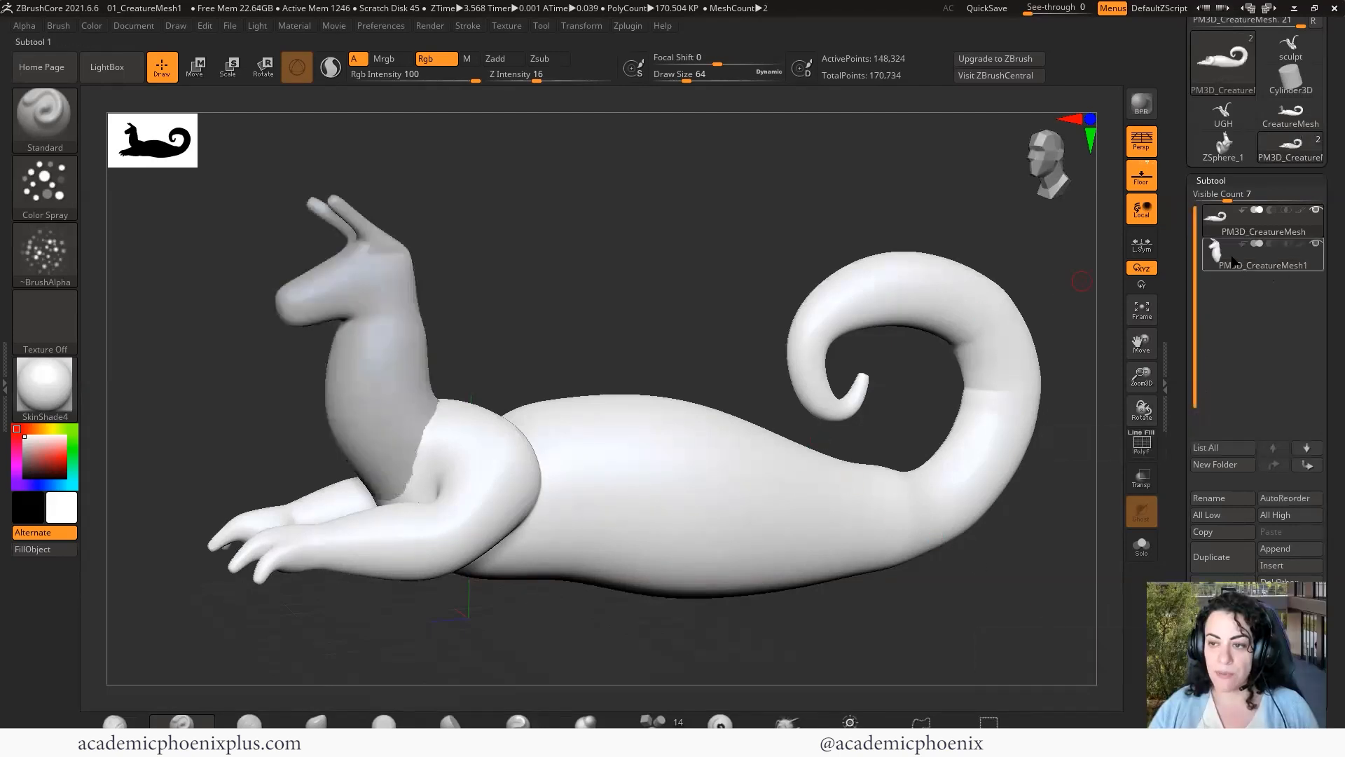
{"action": "left_click", "coordinate": [1229, 232]}
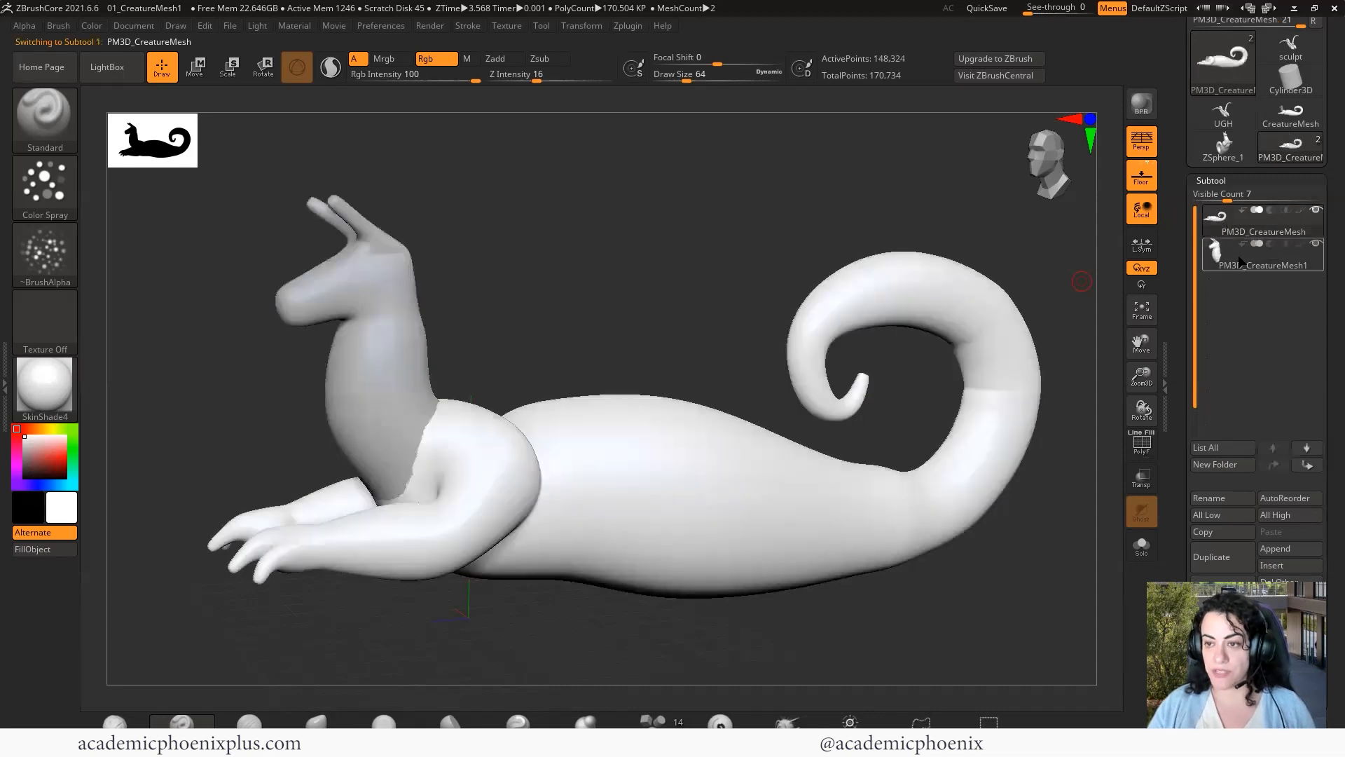
{"action": "left_click", "coordinate": [1286, 269]}
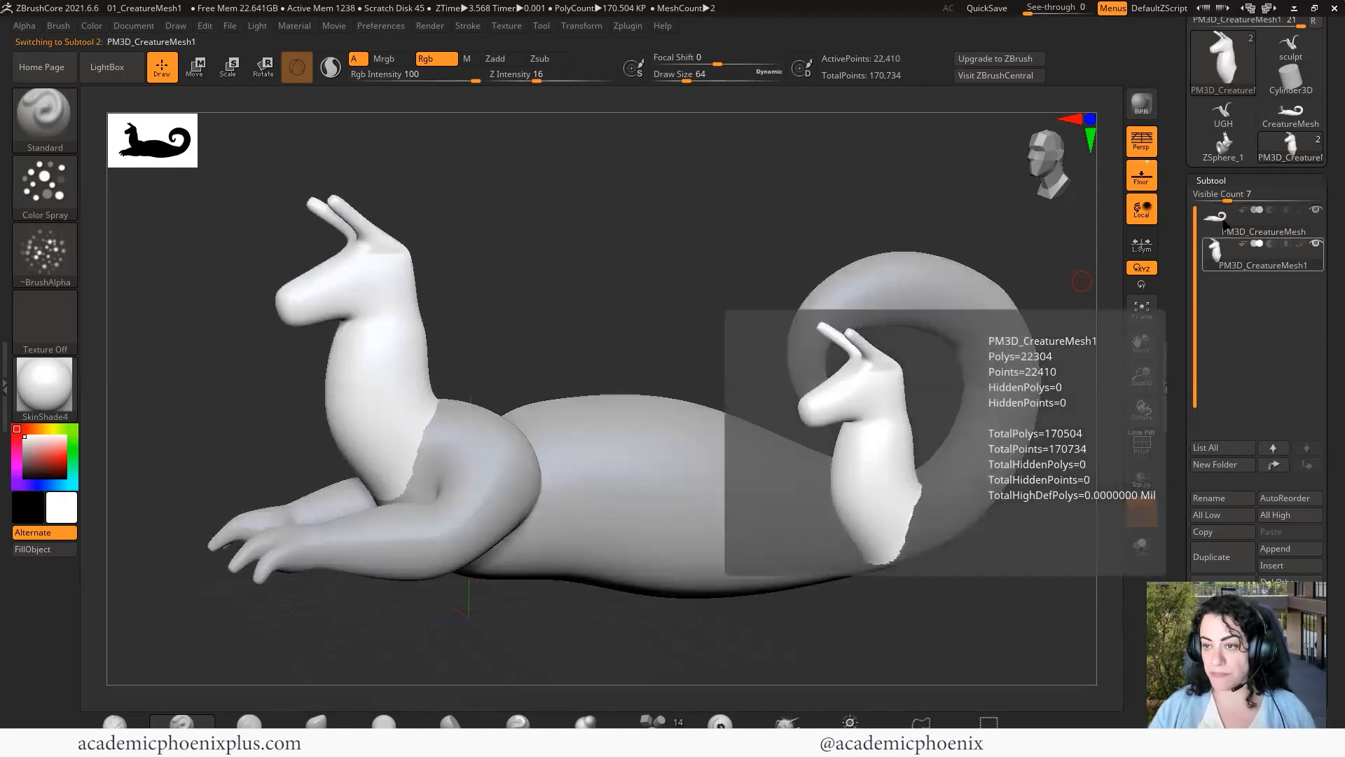
Isolate the head subtool PM3D_CreatureMesh1 by hiding the body and subdivide it up to SDiv 4.
{"action": "left_click", "coordinate": [1316, 230]}
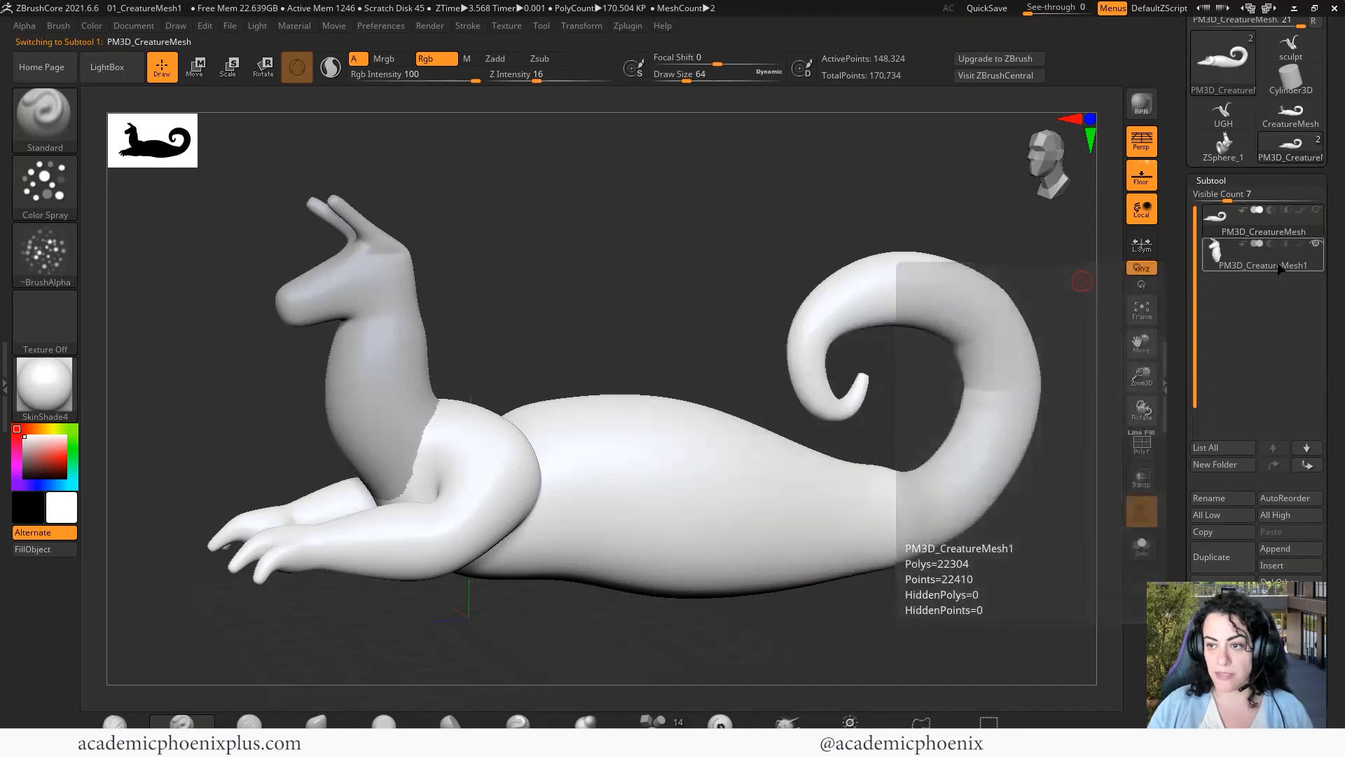
{"action": "left_click", "coordinate": [1280, 261]}
{"action": "mouse_move", "coordinate": [675, 254]}
{"action": "left_mouse_down"}
{"action": "mouse_move", "coordinate": [607, 260]}
{"action": "mouse_move", "coordinate": [671, 261]}
{"action": "left_mouse_up"}
{"action": "mouse_move", "coordinate": [1242, 264]}
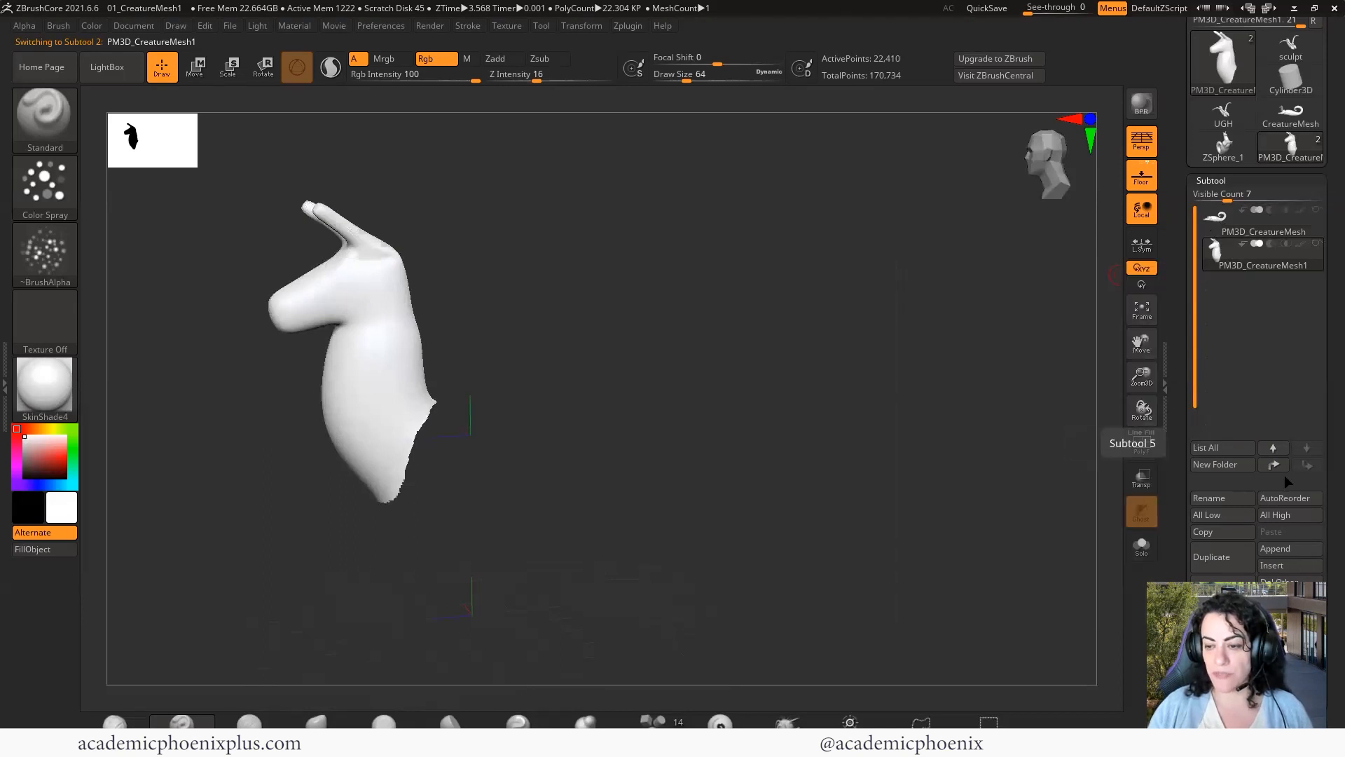
{"action": "scroll", "coordinate": [1290, 468], "scroll_direction": "down", "scroll_amount": 5}
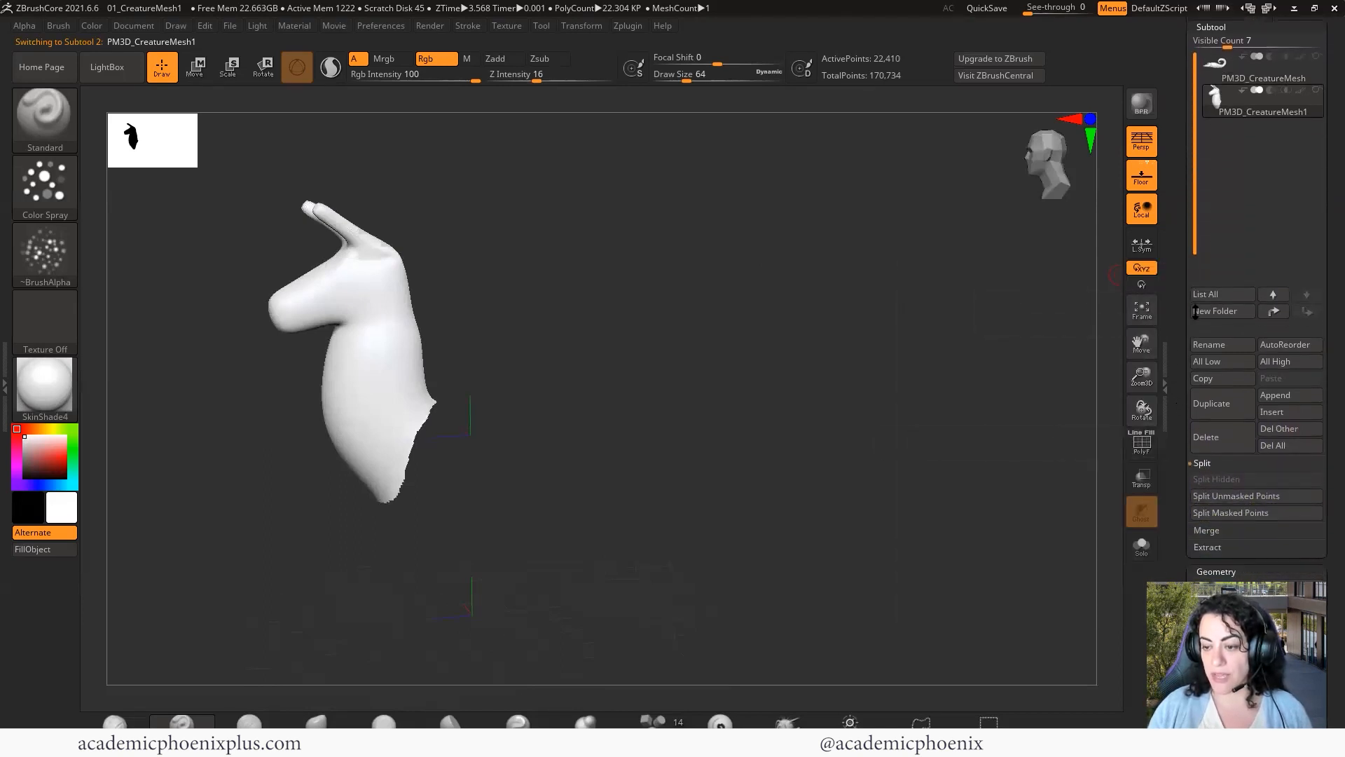
{"action": "left_click", "coordinate": [1227, 546]}
{"action": "left_click", "coordinate": [1227, 545]}
{"action": "left_click", "coordinate": [1226, 546]}
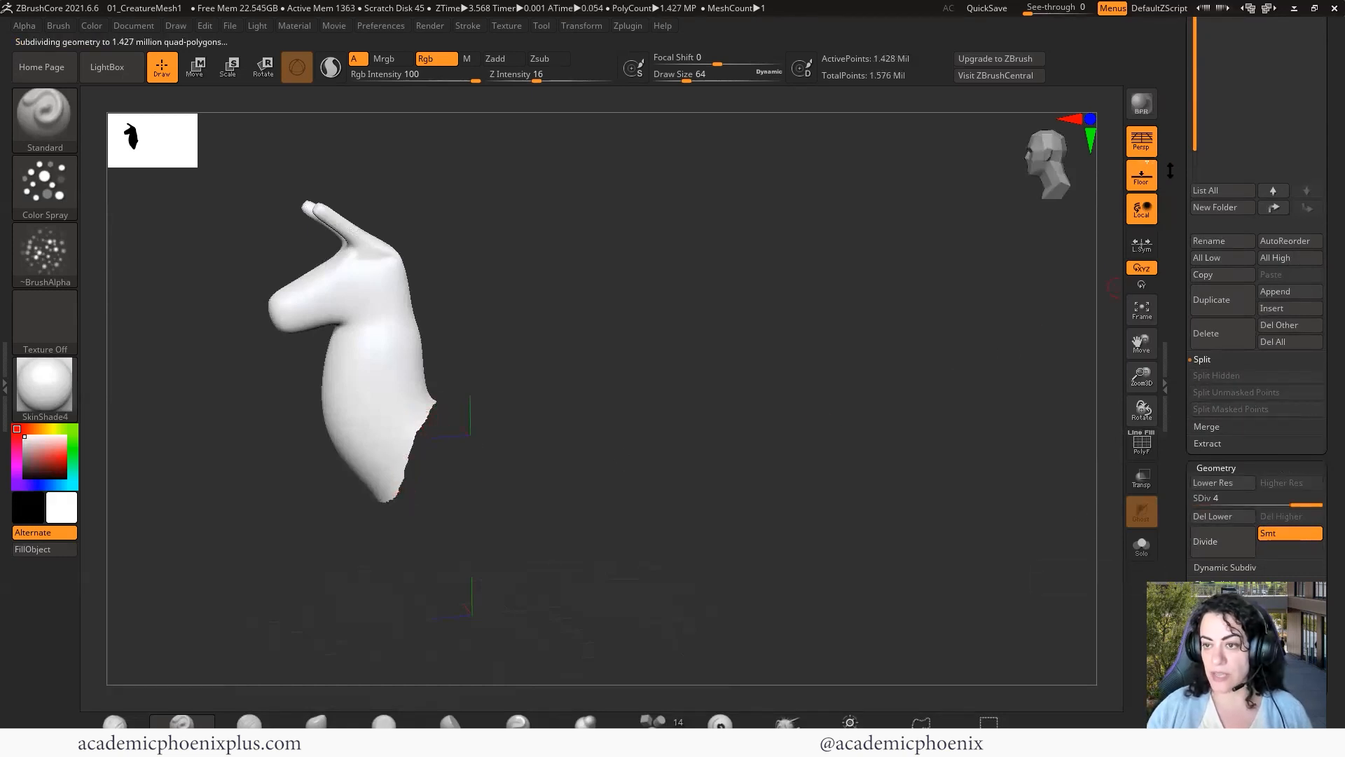
Display the body and head subtools together and undo the split on the body subtool.
{"action": "scroll", "coordinate": [1261, 280], "scroll_direction": "up", "scroll_amount": 6}
{"action": "left_click", "coordinate": [1298, 294]}
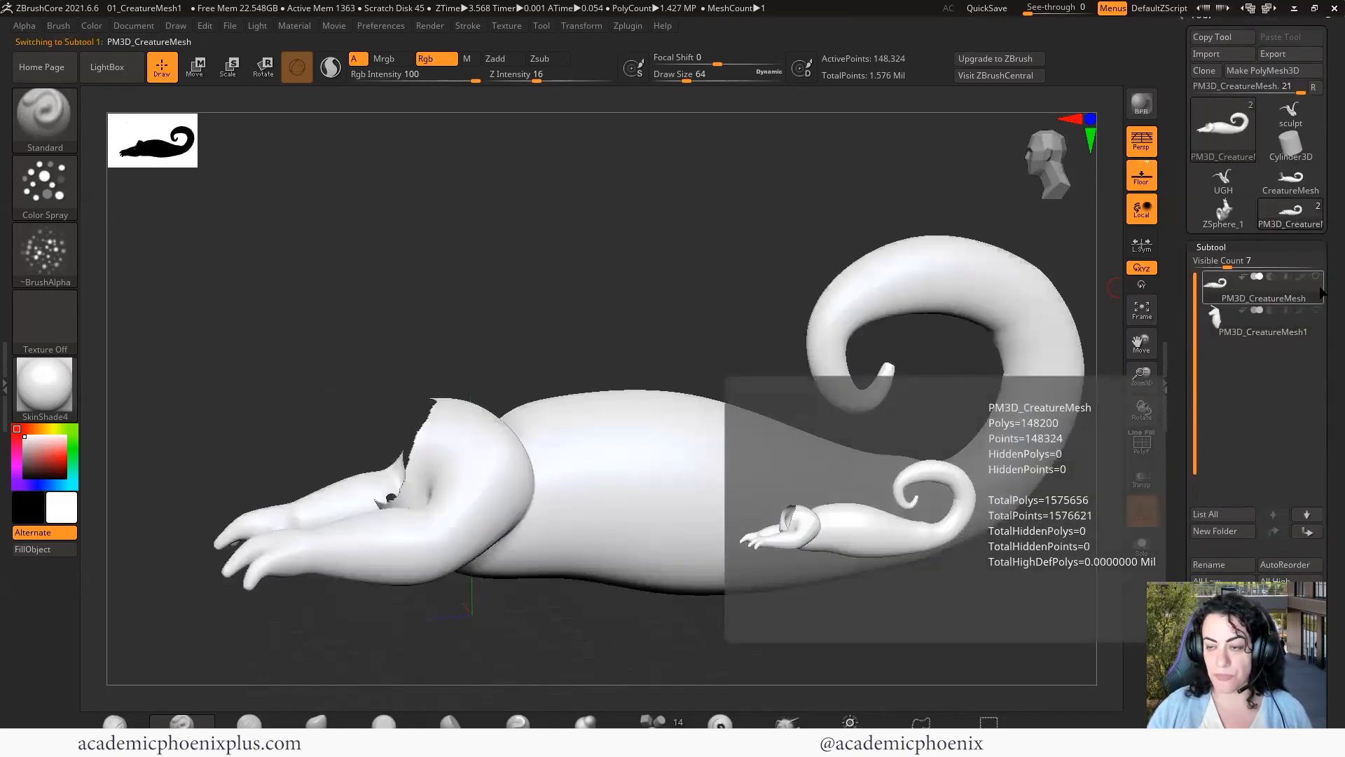
{"action": "left_click", "coordinate": [1316, 309]}
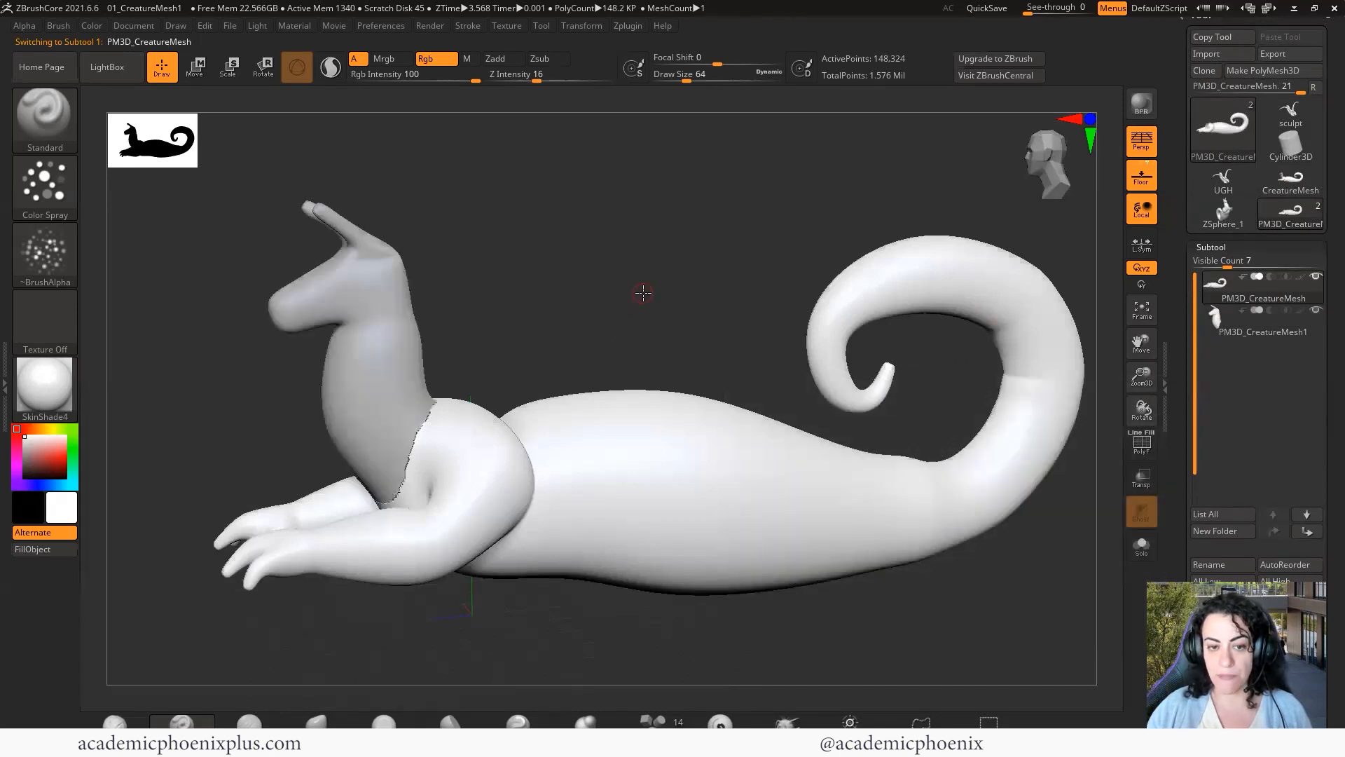
{"action": "mouse_move", "coordinate": [643, 293]}
{"action": "left_mouse_down"}
{"action": "mouse_move", "coordinate": [658, 309]}
{"action": "mouse_move", "coordinate": [639, 301]}
{"action": "mouse_move", "coordinate": [658, 294]}
{"action": "left_mouse_up"}
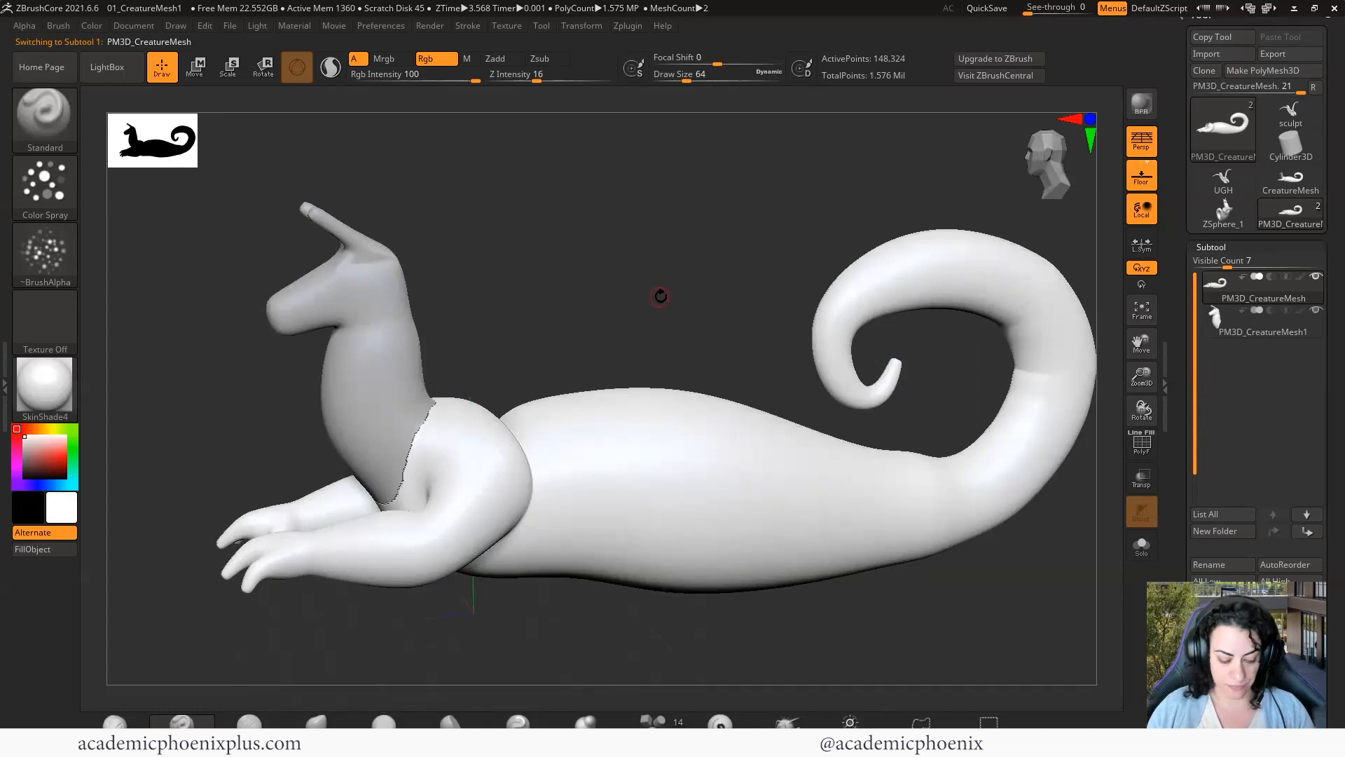
{"action": "key", "text": "ctrl+z"}
{"action": "key", "text": "ctrl+z"}
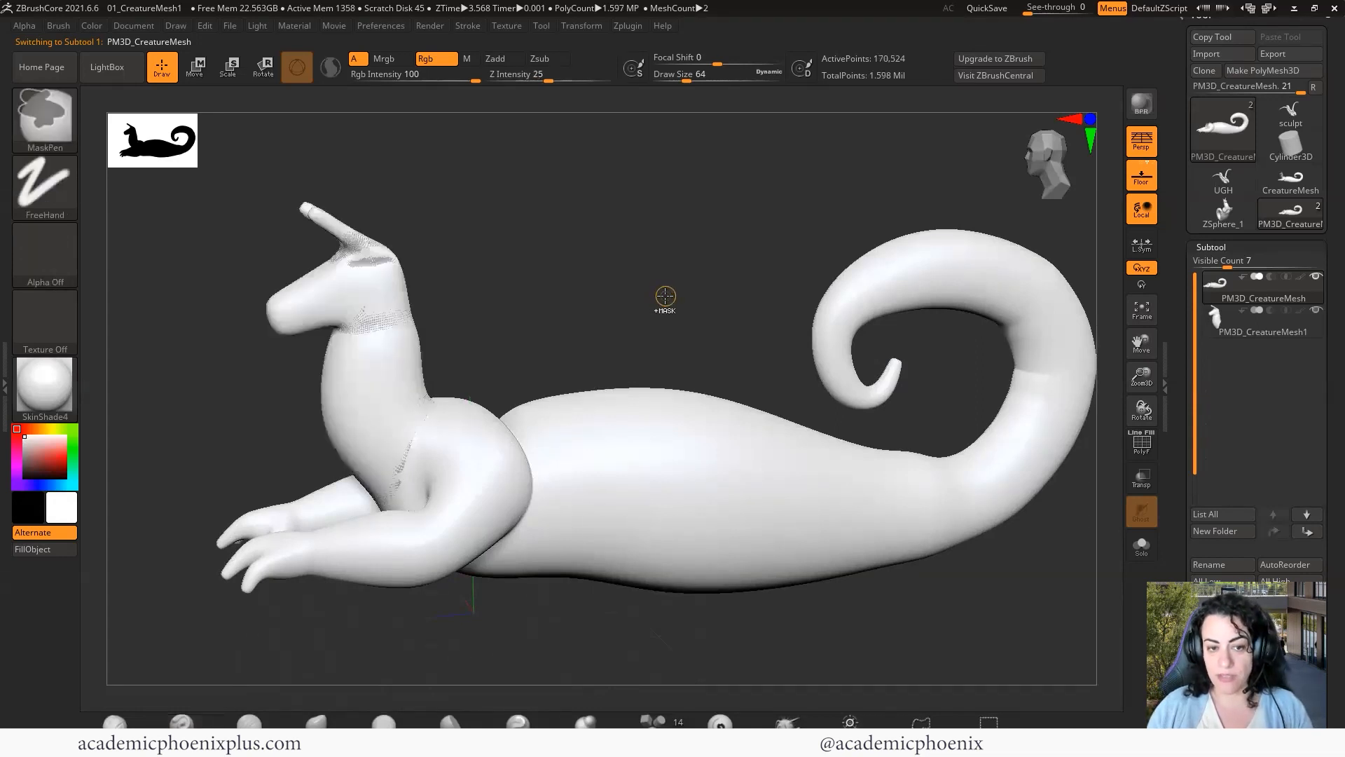
Return to the CreatureMesh tool, turn its masked head and neck into a separate polygroup, and display the PolyFrame.
{"action": "left_click", "coordinate": [1290, 179]}
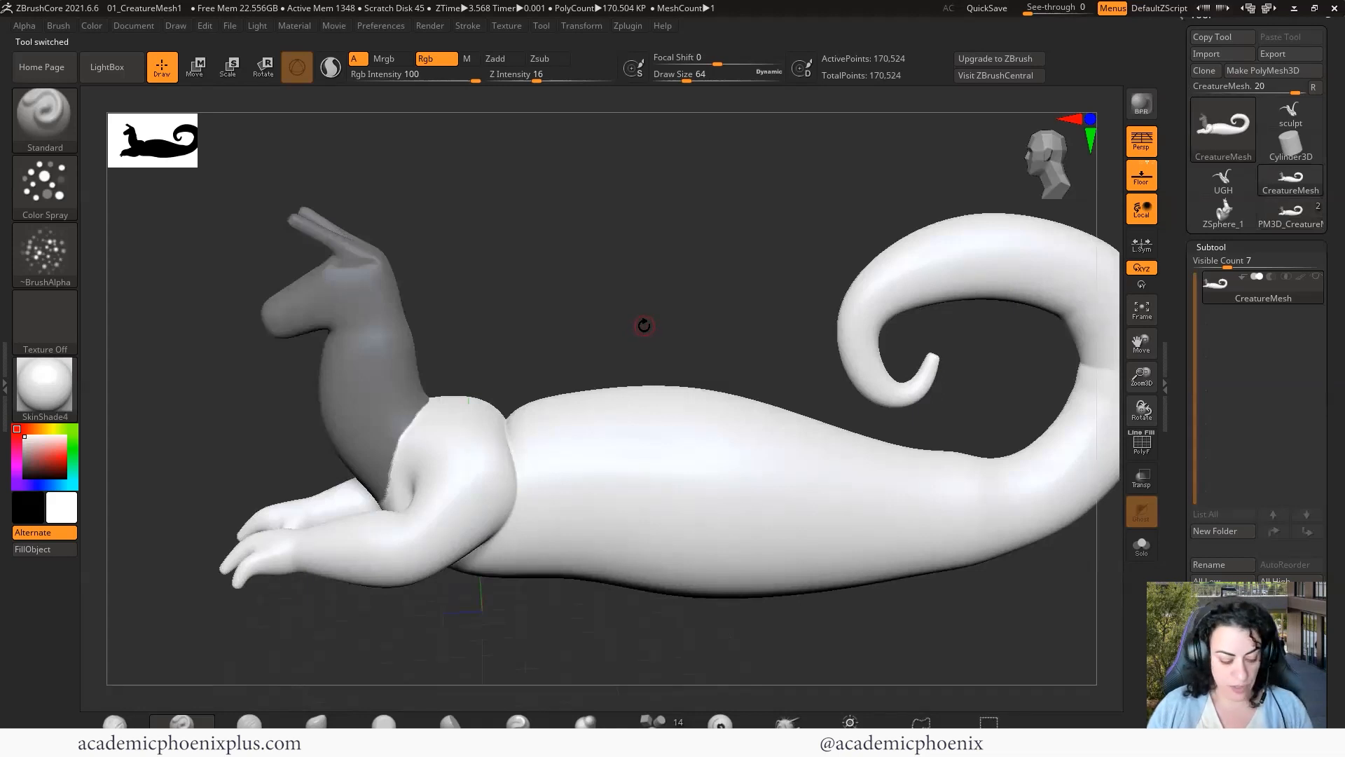
{"action": "key", "text": "ctrl"}
{"action": "left_click_drag", "start_coordinate": [643, 326], "coordinate": [640, 322], "text": "ctrl"}
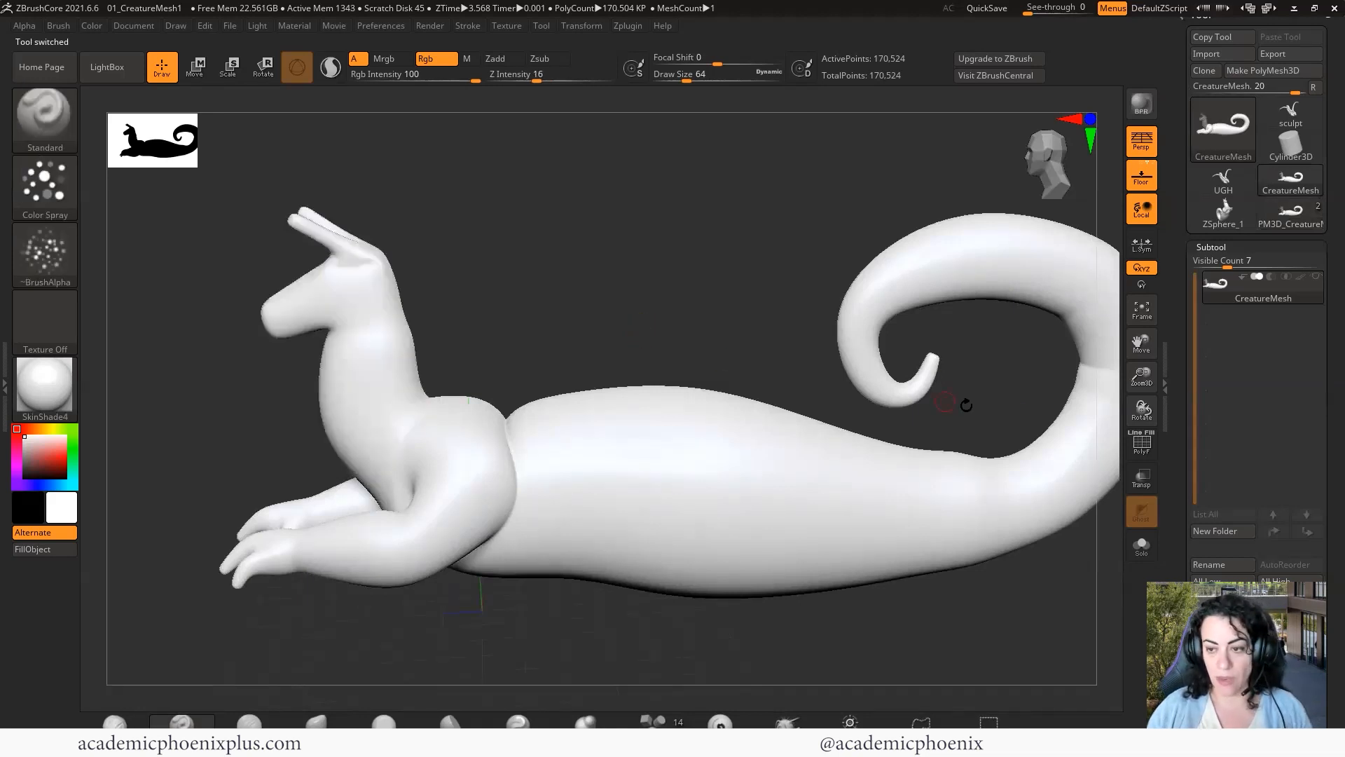
{"action": "left_click", "coordinate": [1142, 443]}
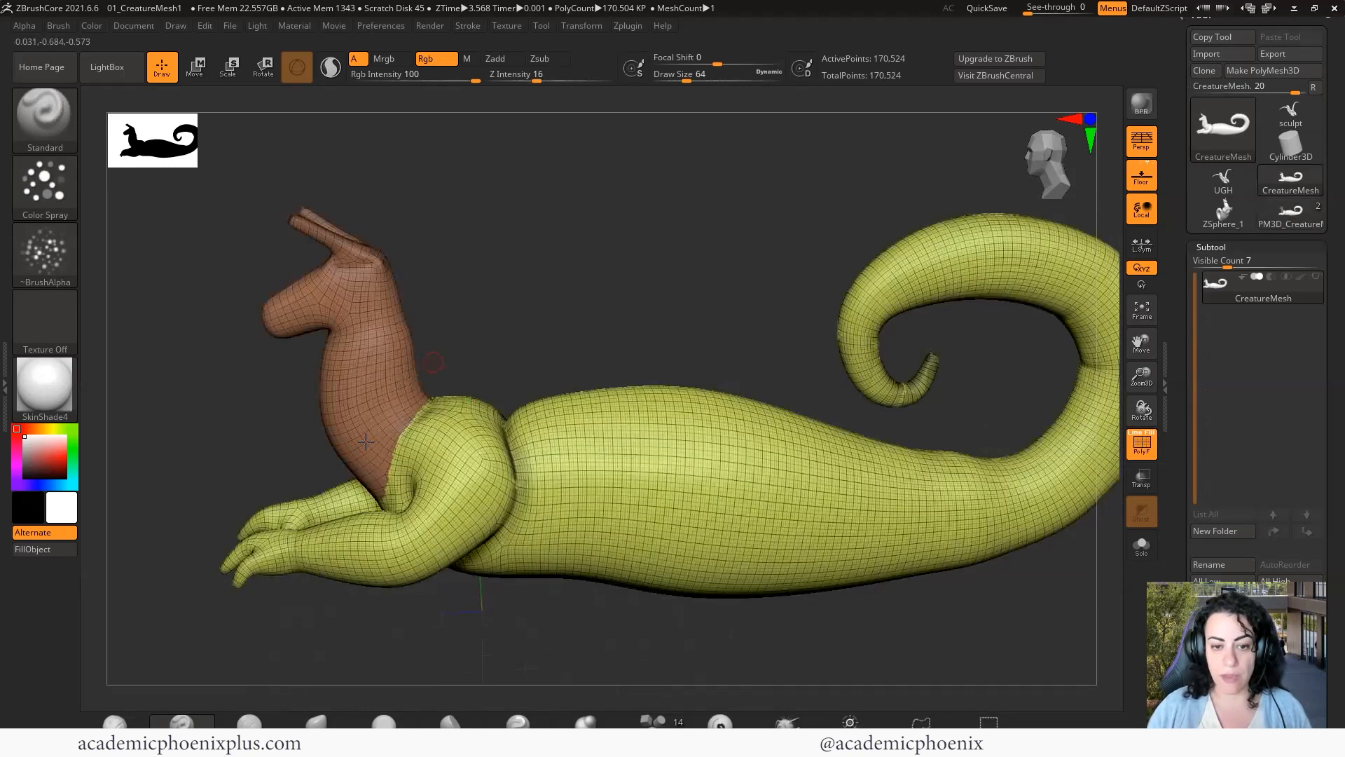
Check the polygroup visibility by isolating the head and neck, switching to the body alone, and showing the whole creature again.
{"action": "key", "text": "ctrl+shift"}
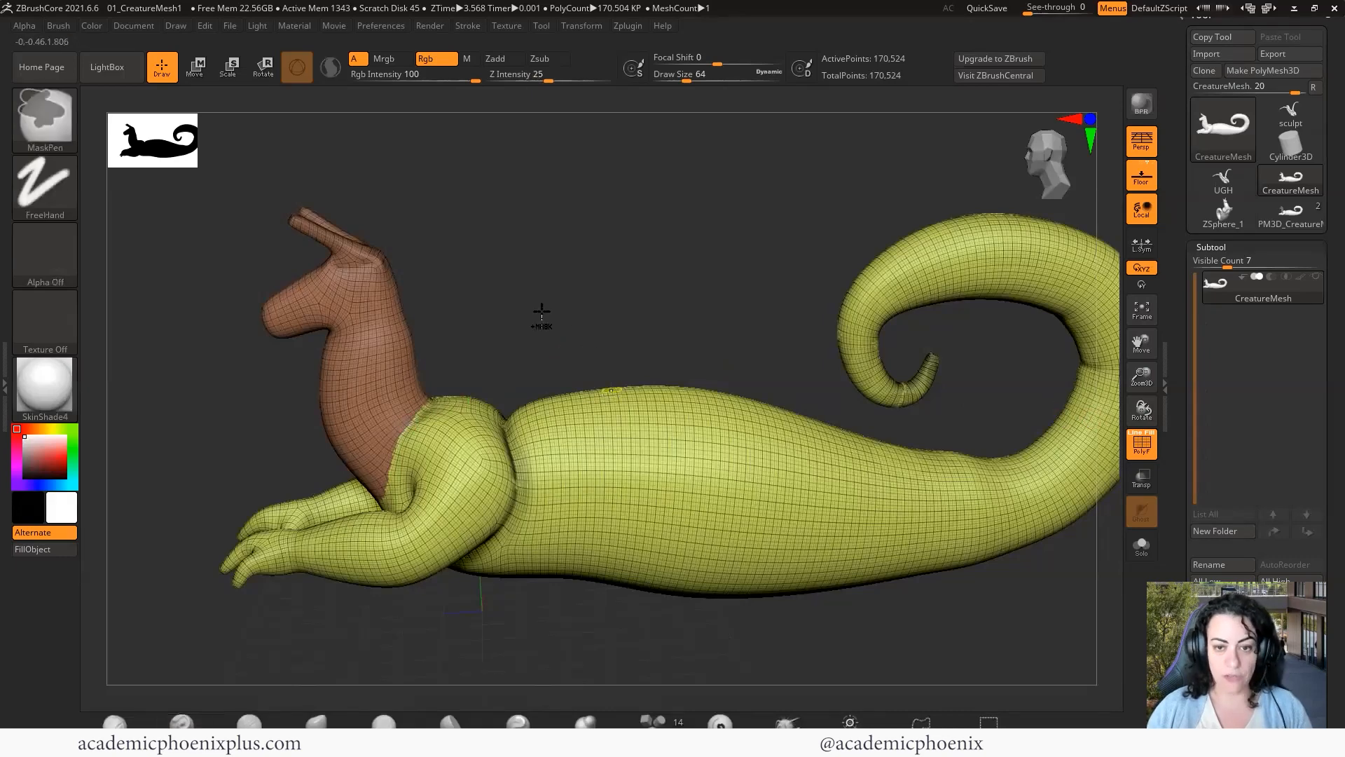
{"action": "left_click", "coordinate": [385, 361], "text": "ctrl+shift"}
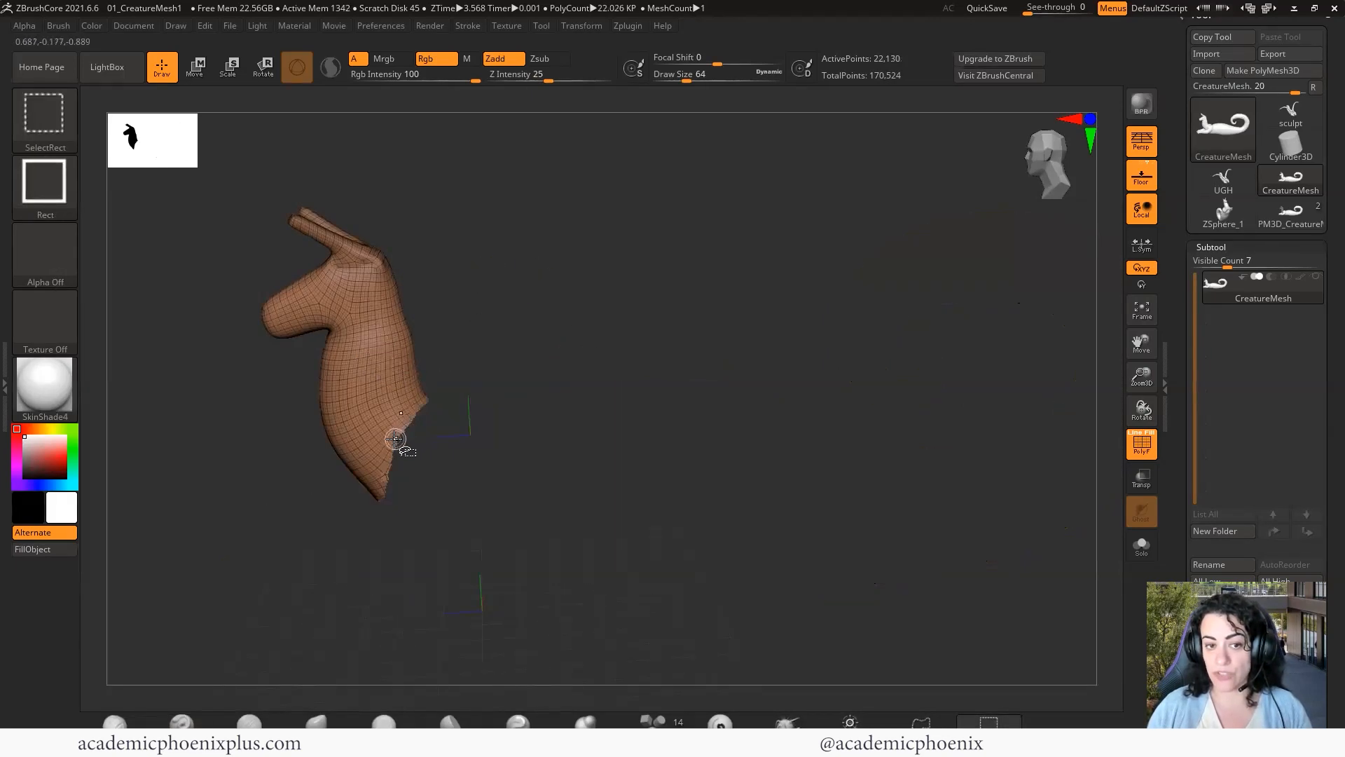
{"action": "left_click", "coordinate": [366, 363], "text": "ctrl+shift"}
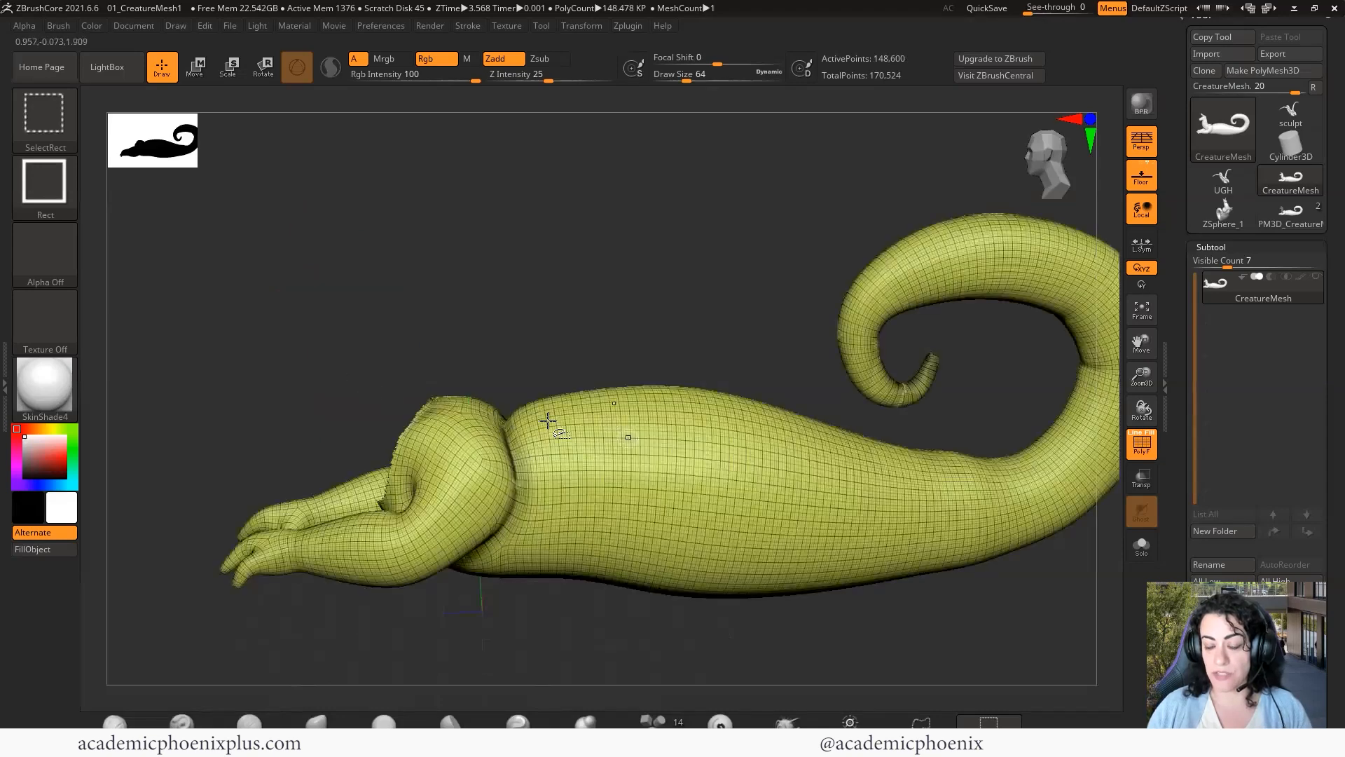
{"action": "left_click", "coordinate": [651, 259], "text": "ctrl+shift"}
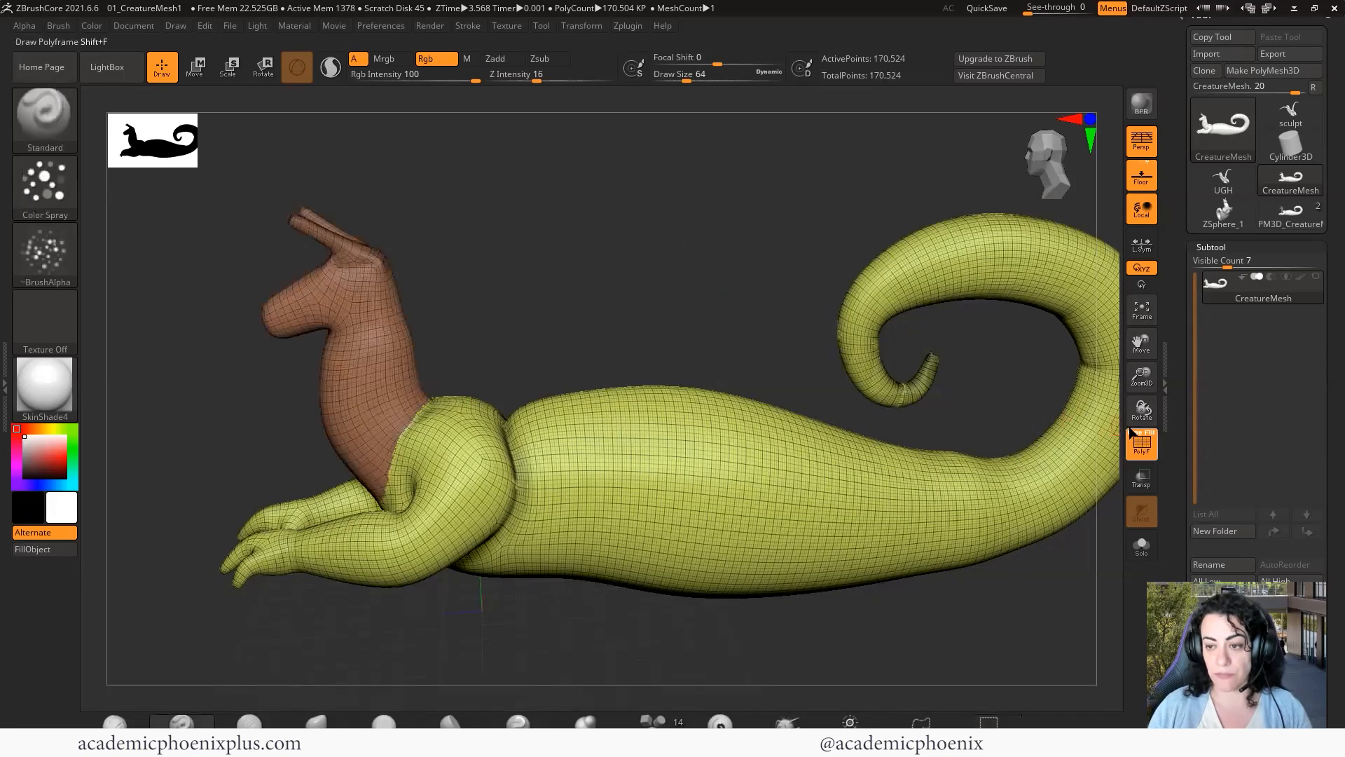
Hide the PolyFrame, then isolate the head and neck polygroup and restore the full creature.
{"action": "left_click", "coordinate": [1140, 446]}
{"action": "left_click_drag", "start_coordinate": [549, 324], "coordinate": [348, 468]}
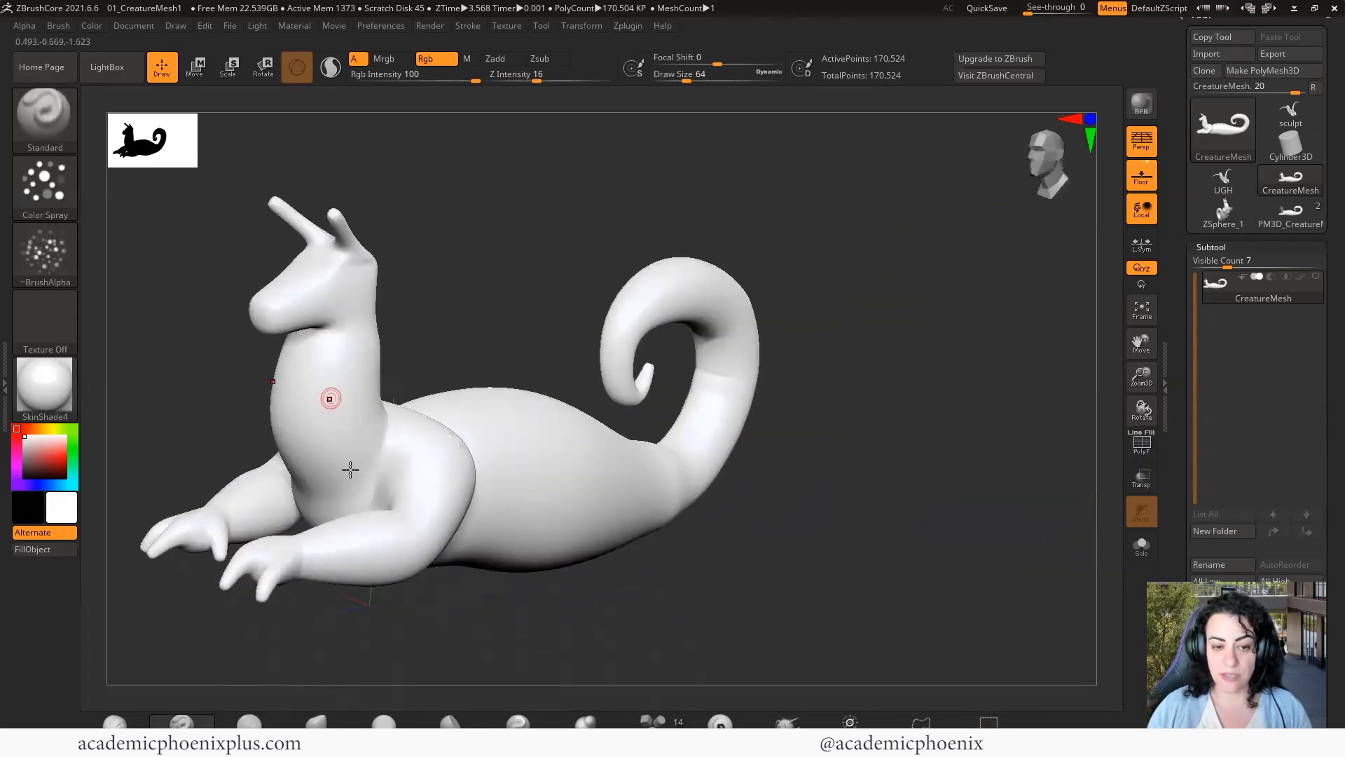
{"action": "left_click", "coordinate": [344, 388], "text": "ctrl+shift"}
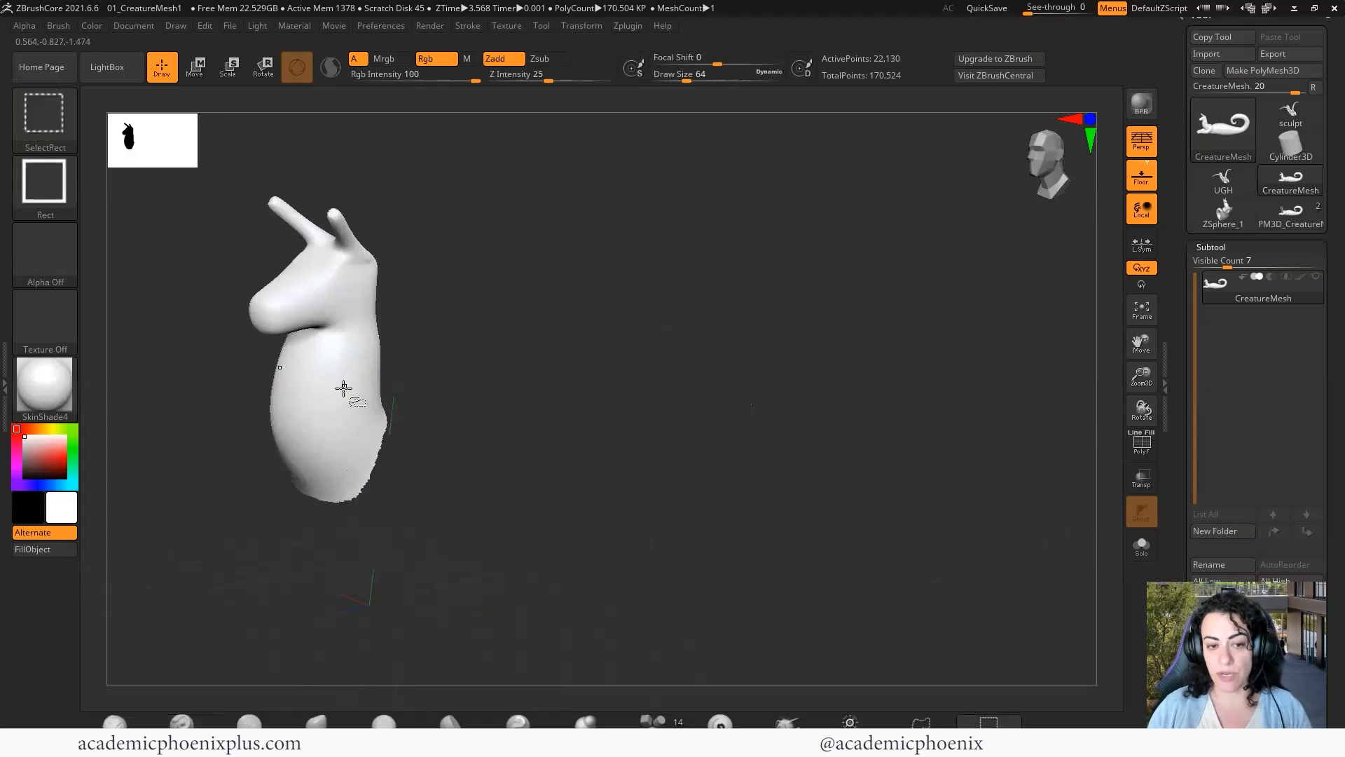
{"action": "left_click", "coordinate": [470, 458], "text": "ctrl+shift"}
Mask the body and tail behind the shoulders with a rectangular mask from the side view.
{"action": "mouse_move", "coordinate": [510, 304]}
{"action": "left_mouse_down"}
{"action": "mouse_move", "coordinate": [672, 300]}
{"action": "mouse_move", "coordinate": [657, 324]}
{"action": "mouse_move", "coordinate": [705, 319]}
{"action": "mouse_move", "coordinate": [683, 370]}
{"action": "mouse_move", "coordinate": [694, 355]}
{"action": "mouse_move", "coordinate": [679, 288]}
{"action": "mouse_move", "coordinate": [694, 272]}
{"action": "mouse_move", "coordinate": [502, 407]}
{"action": "mouse_move", "coordinate": [633, 301]}
{"action": "mouse_move", "coordinate": [731, 262]}
{"action": "left_mouse_up"}
{"action": "right_click_drag", "start_coordinate": [693, 231], "coordinate": [573, 238], "text": "ctrl"}
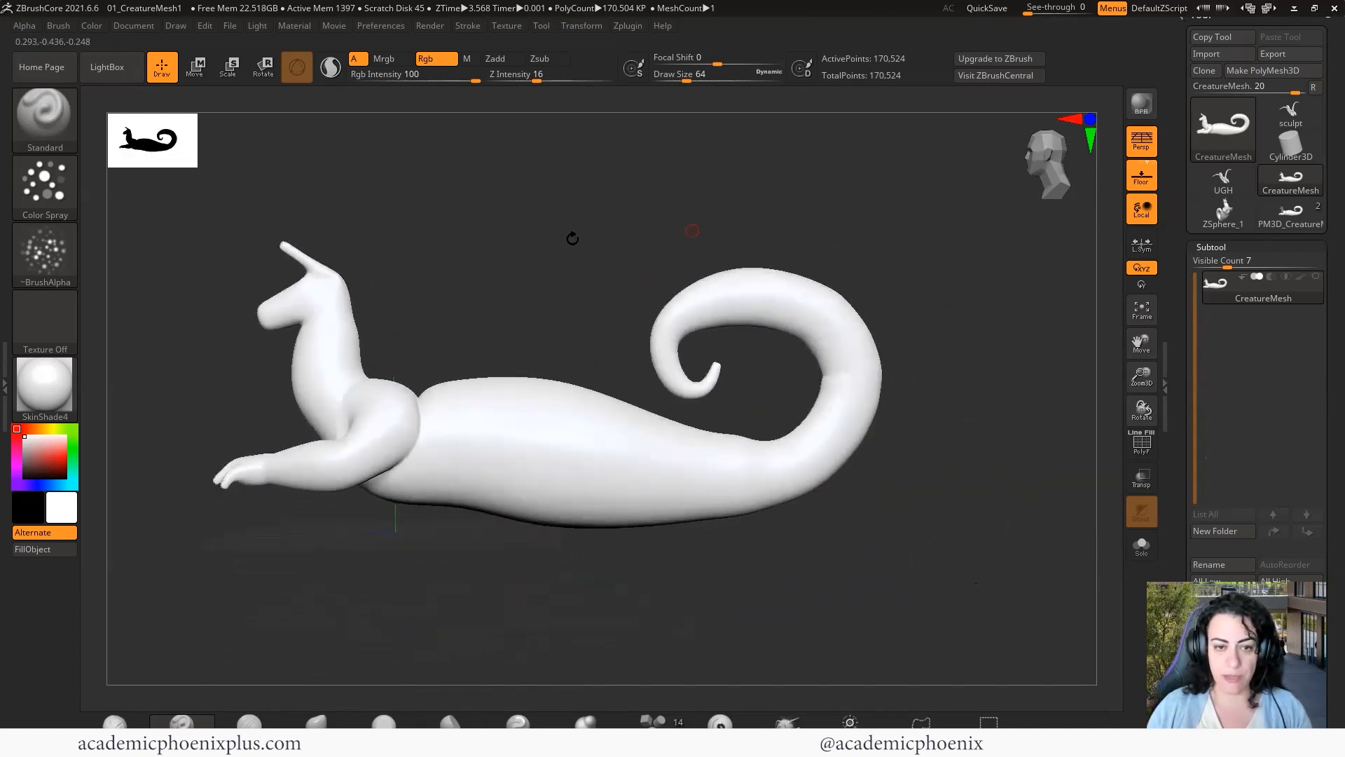
{"action": "mouse_move", "coordinate": [413, 209]}
{"action": "left_mouse_down", "text": "ctrl"}
{"action": "mouse_move", "coordinate": [769, 471]}
{"action": "mouse_move", "coordinate": [911, 543]}
{"action": "mouse_move", "coordinate": [944, 580]}
{"action": "left_mouse_up", "text": "ctrl"}
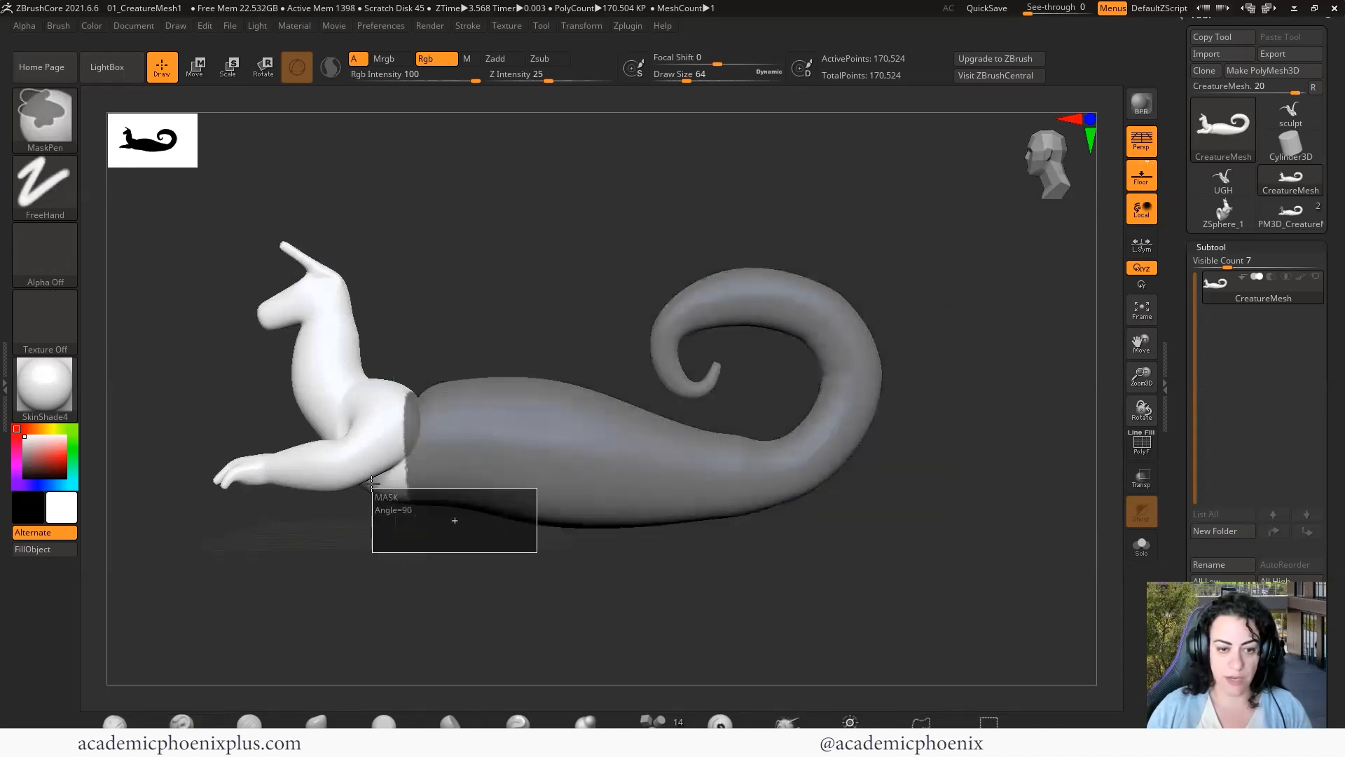
Choose the MaskLasso brush and extend the mask over the belly behind the arms, undoing the stray masking of the whole creature.
{"action": "left_click", "coordinate": [63, 125]}
{"action": "left_click", "coordinate": [195, 193]}
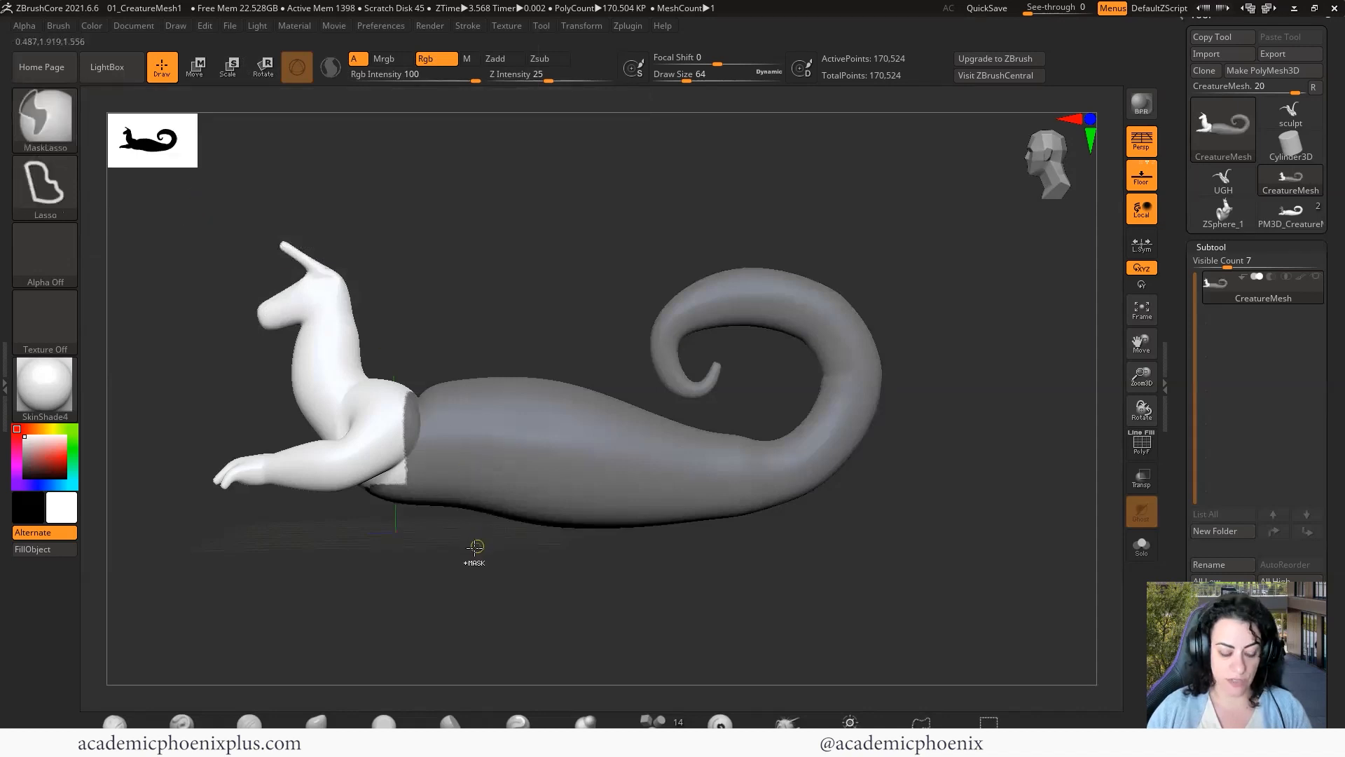
{"action": "mouse_move", "coordinate": [516, 578]}
{"action": "left_mouse_down"}
{"action": "mouse_move", "coordinate": [350, 538]}
{"action": "mouse_move", "coordinate": [349, 483]}
{"action": "mouse_move", "coordinate": [382, 464]}
{"action": "mouse_move", "coordinate": [436, 469]}
{"action": "mouse_move", "coordinate": [483, 429]}
{"action": "left_mouse_up"}
{"action": "left_click_drag", "start_coordinate": [378, 508], "coordinate": [487, 526], "text": "ctrl"}
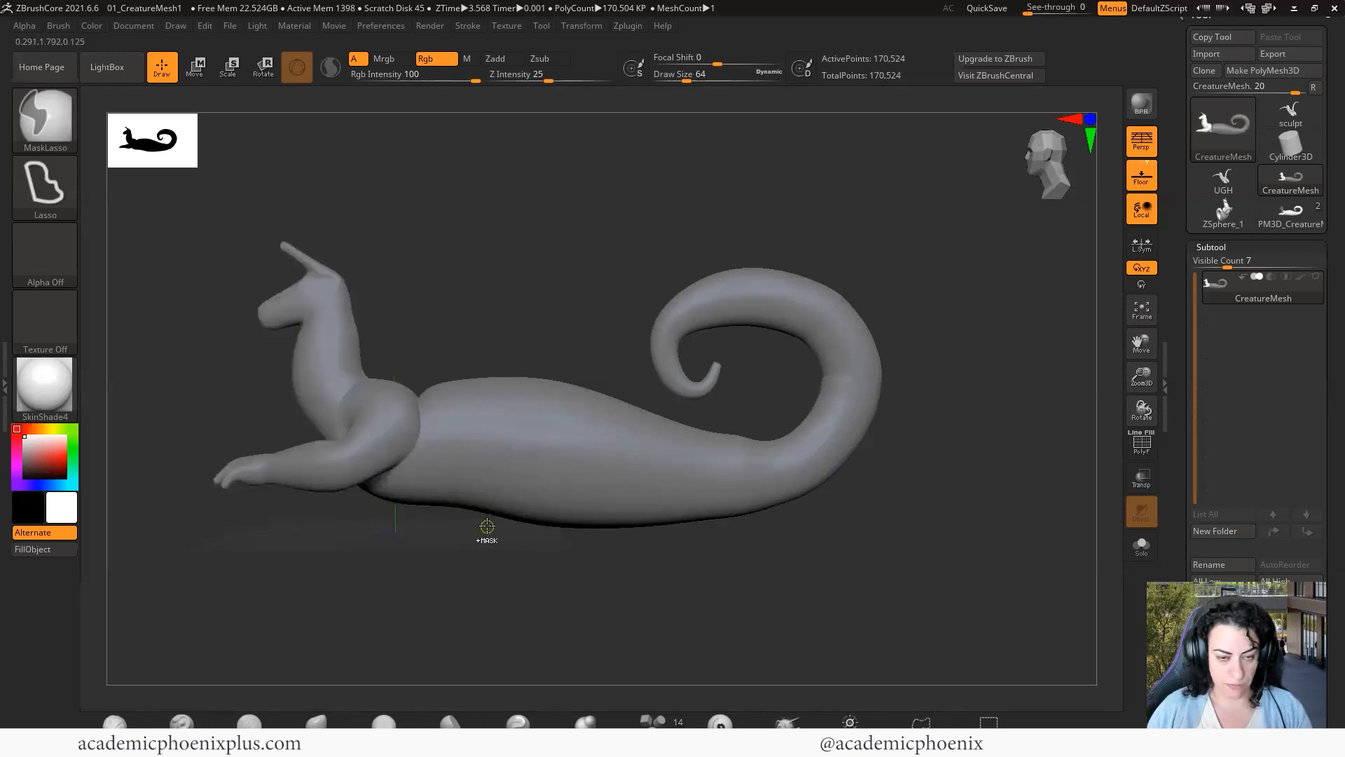
{"action": "key", "text": "ctrl+z"}
{"action": "key", "text": "ctrl+z"}
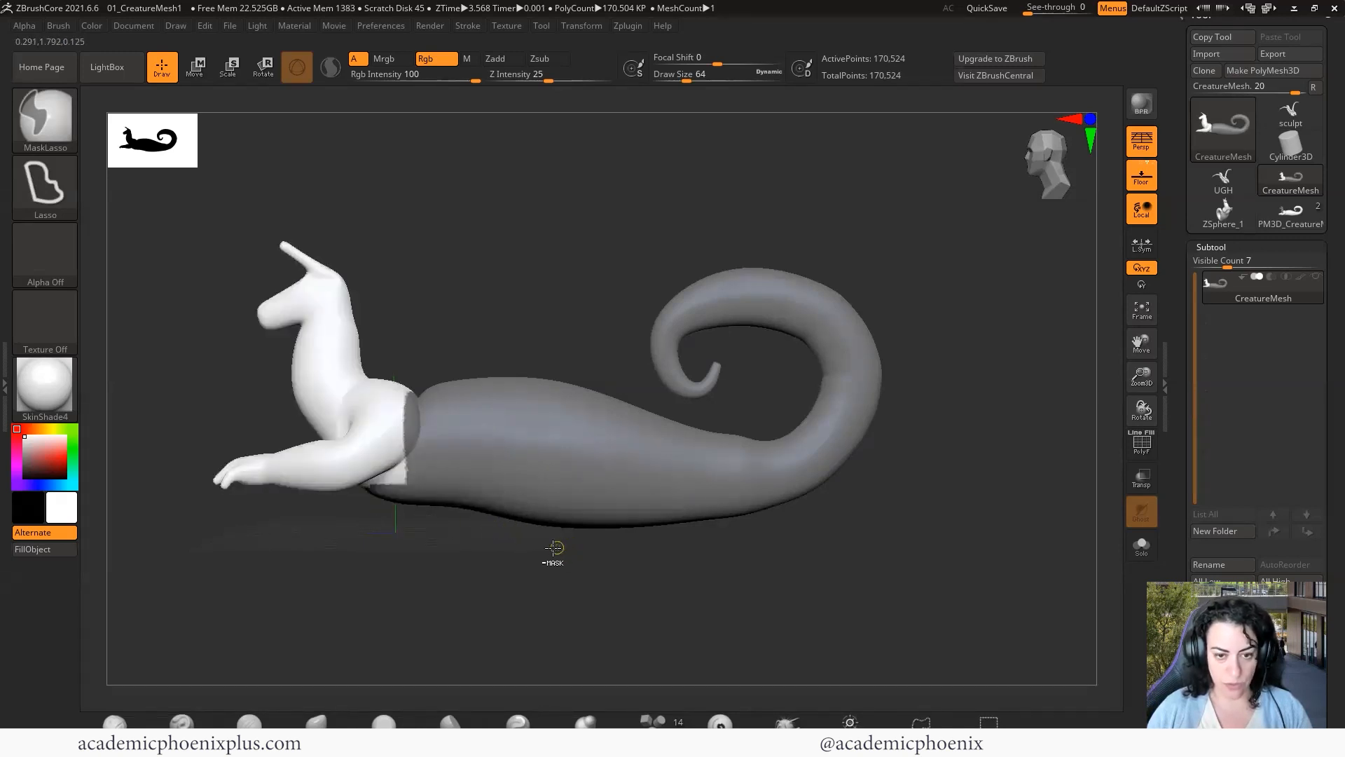
{"action": "mouse_move", "coordinate": [611, 554]}
{"action": "left_mouse_down", "text": "ctrl"}
{"action": "mouse_move", "coordinate": [361, 483]}
{"action": "mouse_move", "coordinate": [337, 564]}
{"action": "left_mouse_up", "text": "ctrl"}
{"action": "left_click_drag", "start_coordinate": [530, 495], "coordinate": [383, 455], "text": "ctrl"}
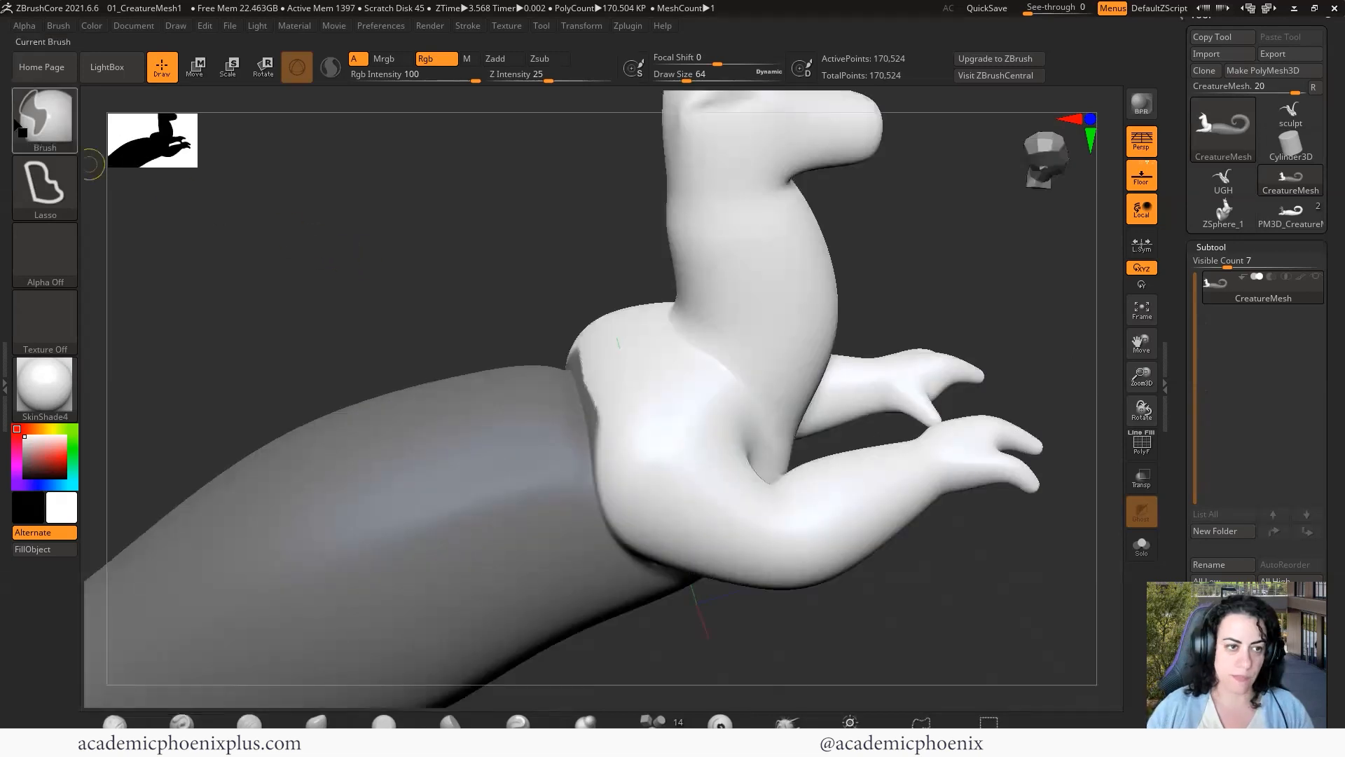
Switch the masking brush to MaskPen, undo the accidental mask clearing, and unmask the spill along the back of the shoulder.
{"action": "left_click", "coordinate": [45, 115]}
{"action": "key", "text": "m"}
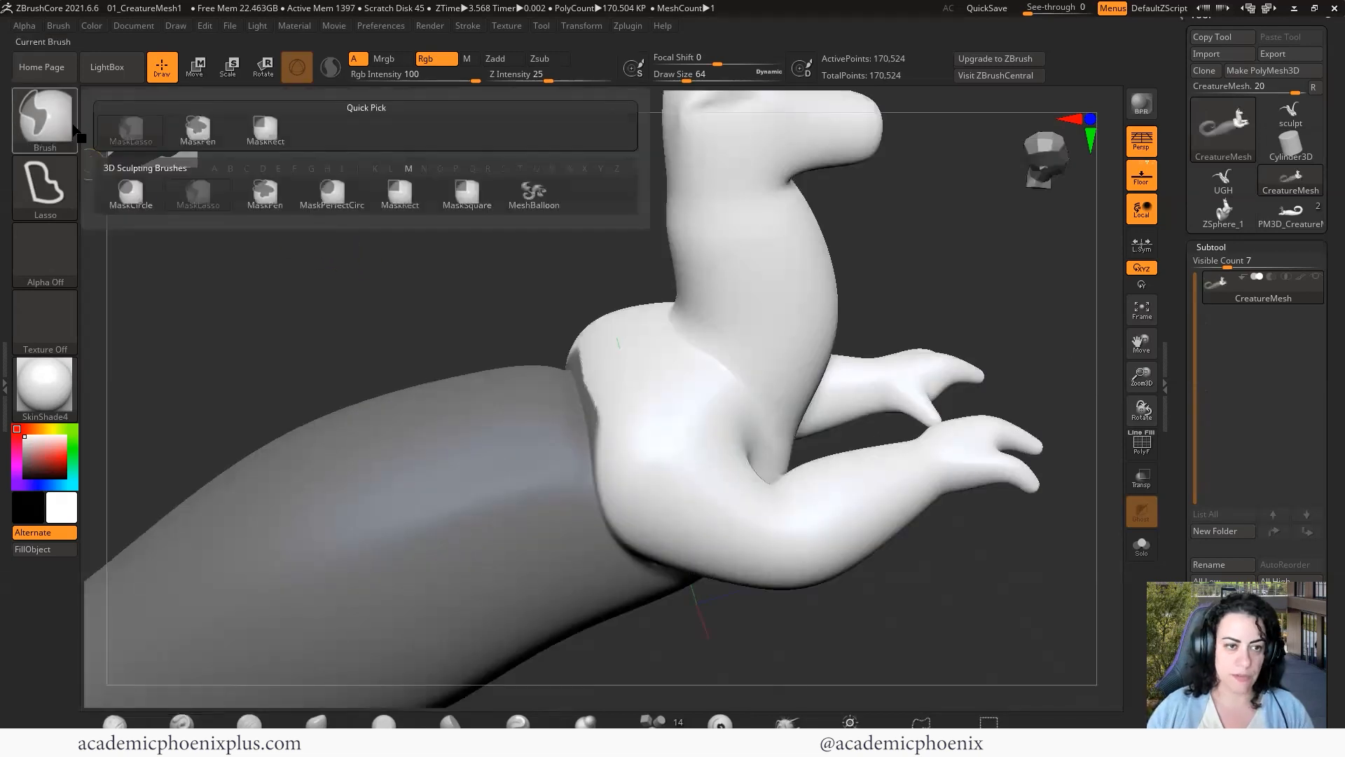
{"action": "left_click", "coordinate": [262, 200]}
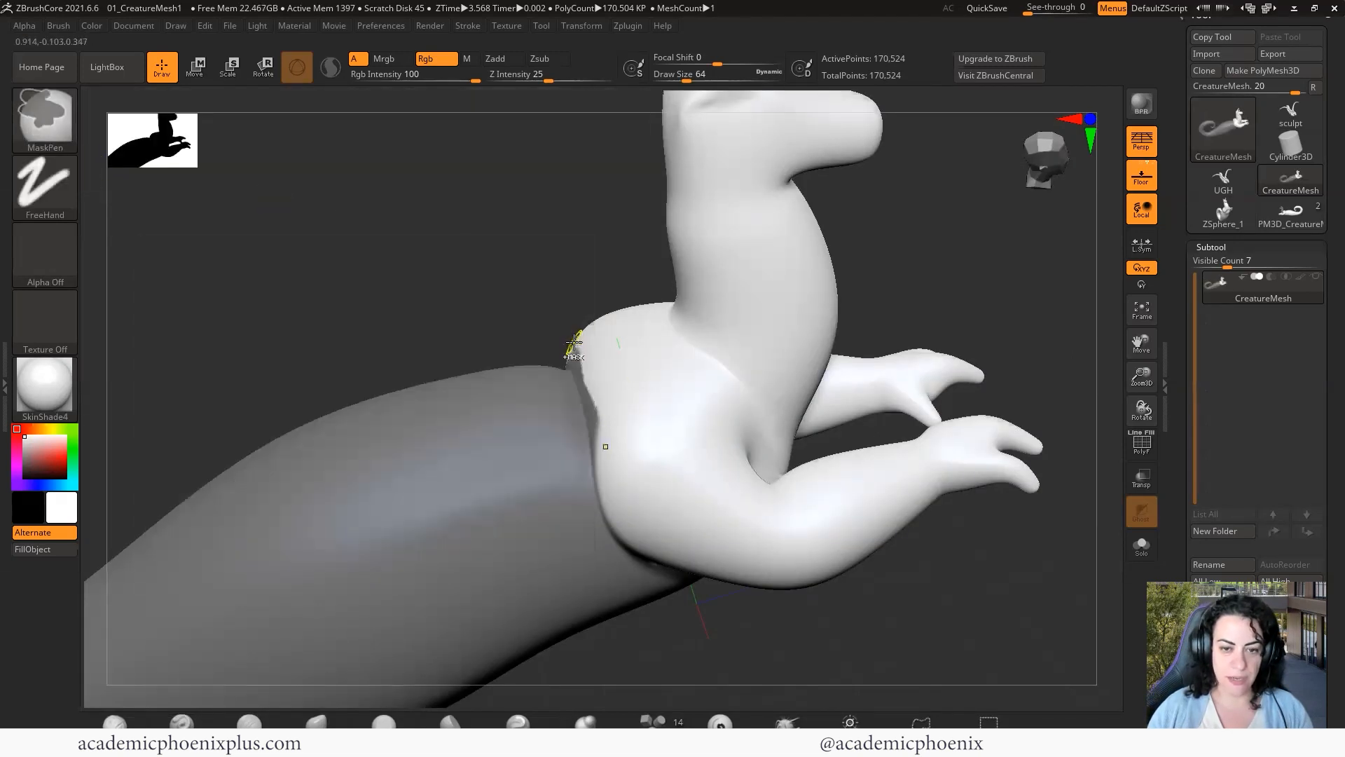
{"action": "left_click_drag", "start_coordinate": [547, 268], "coordinate": [574, 270], "text": "ctrl"}
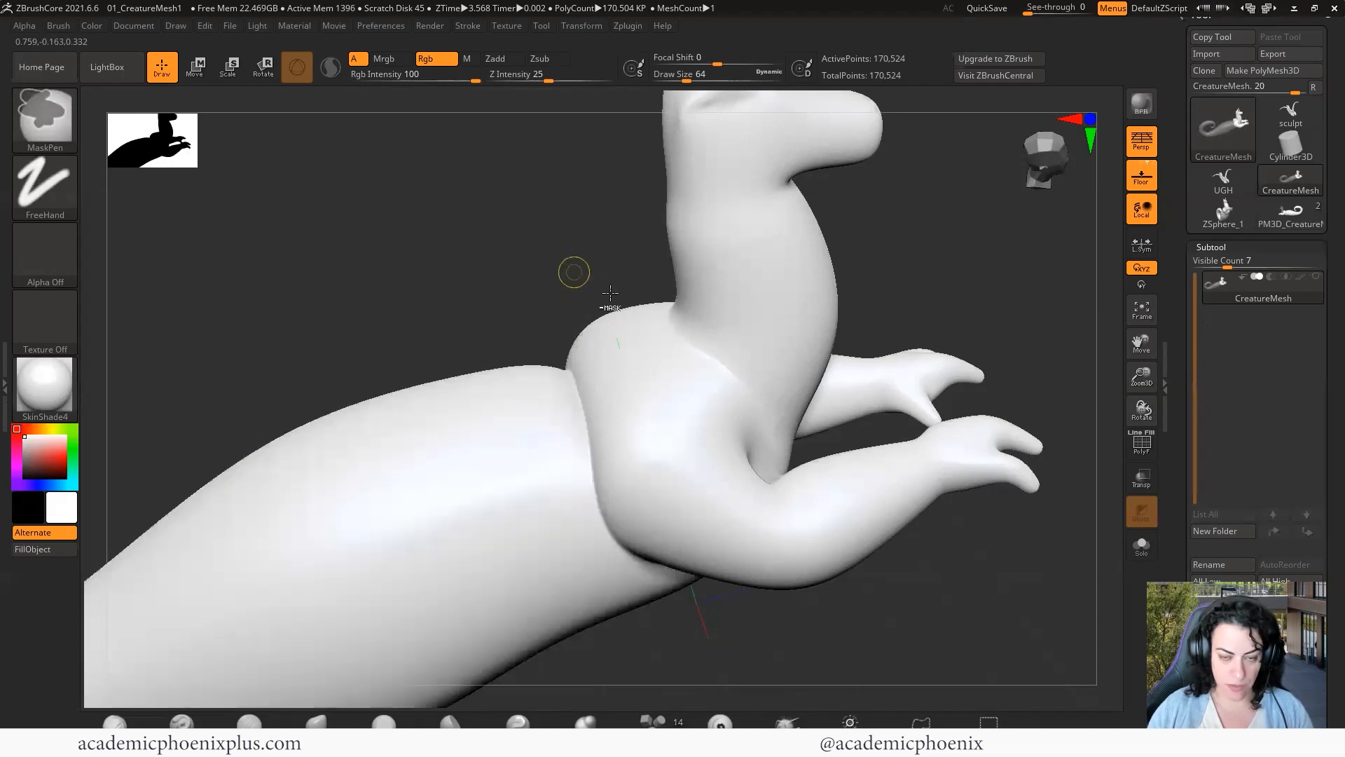
{"action": "key", "text": "ctrl+z"}
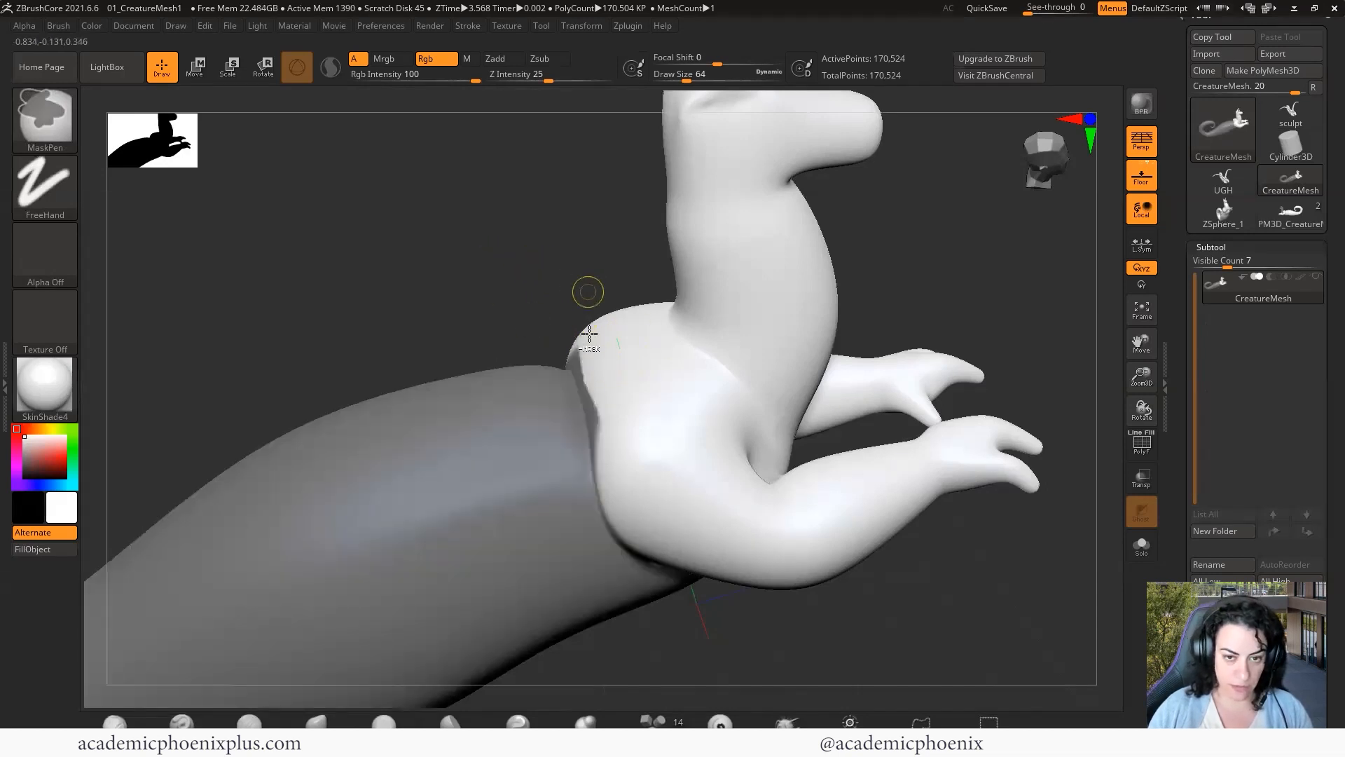
{"action": "left_click_drag", "start_coordinate": [591, 337], "coordinate": [584, 378], "text": "ctrl+alt"}
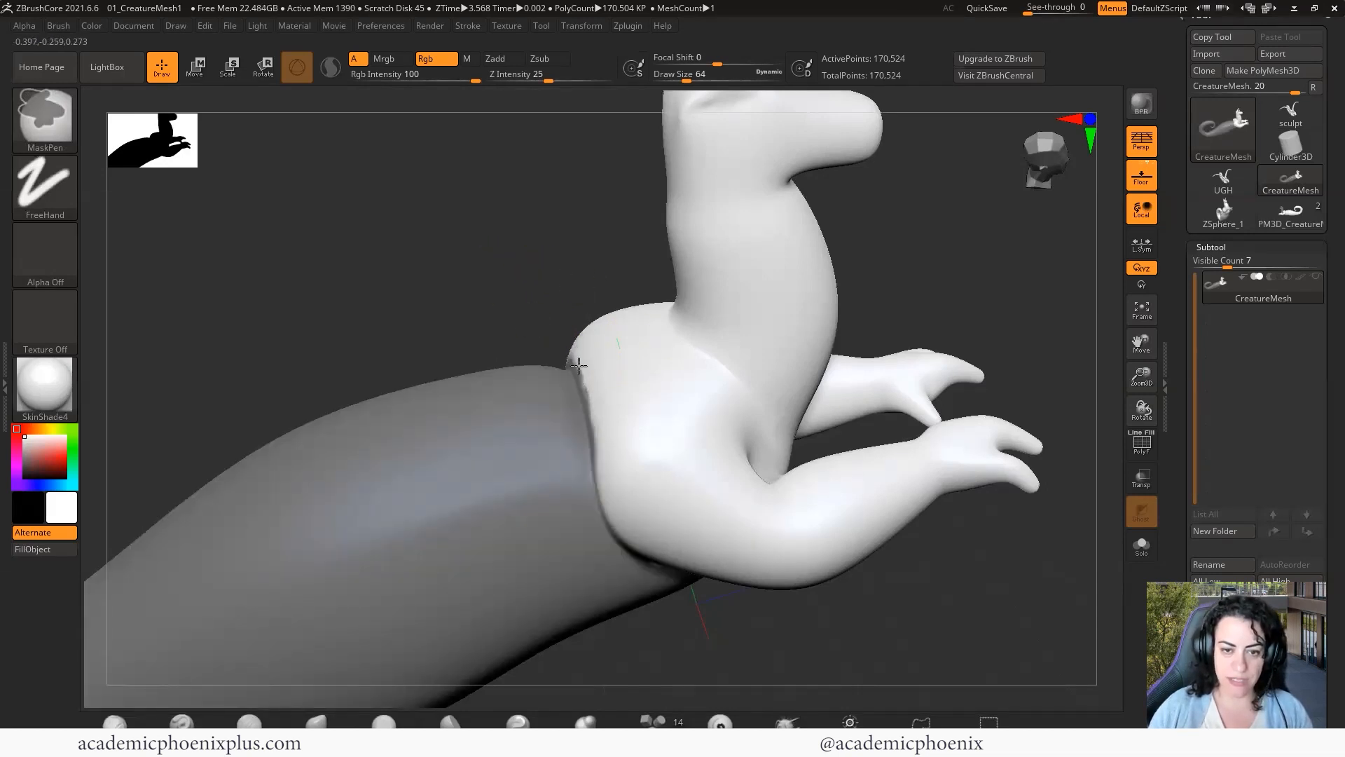
Clean up the mask border along the crease between shoulder and body by erasing the mask that spills onto the shoulder and arm.
{"action": "mouse_move", "coordinate": [516, 285]}
{"action": "left_mouse_down"}
{"action": "mouse_move", "coordinate": [570, 321]}
{"action": "mouse_move", "coordinate": [590, 369]}
{"action": "mouse_move", "coordinate": [507, 361]}
{"action": "left_mouse_up"}
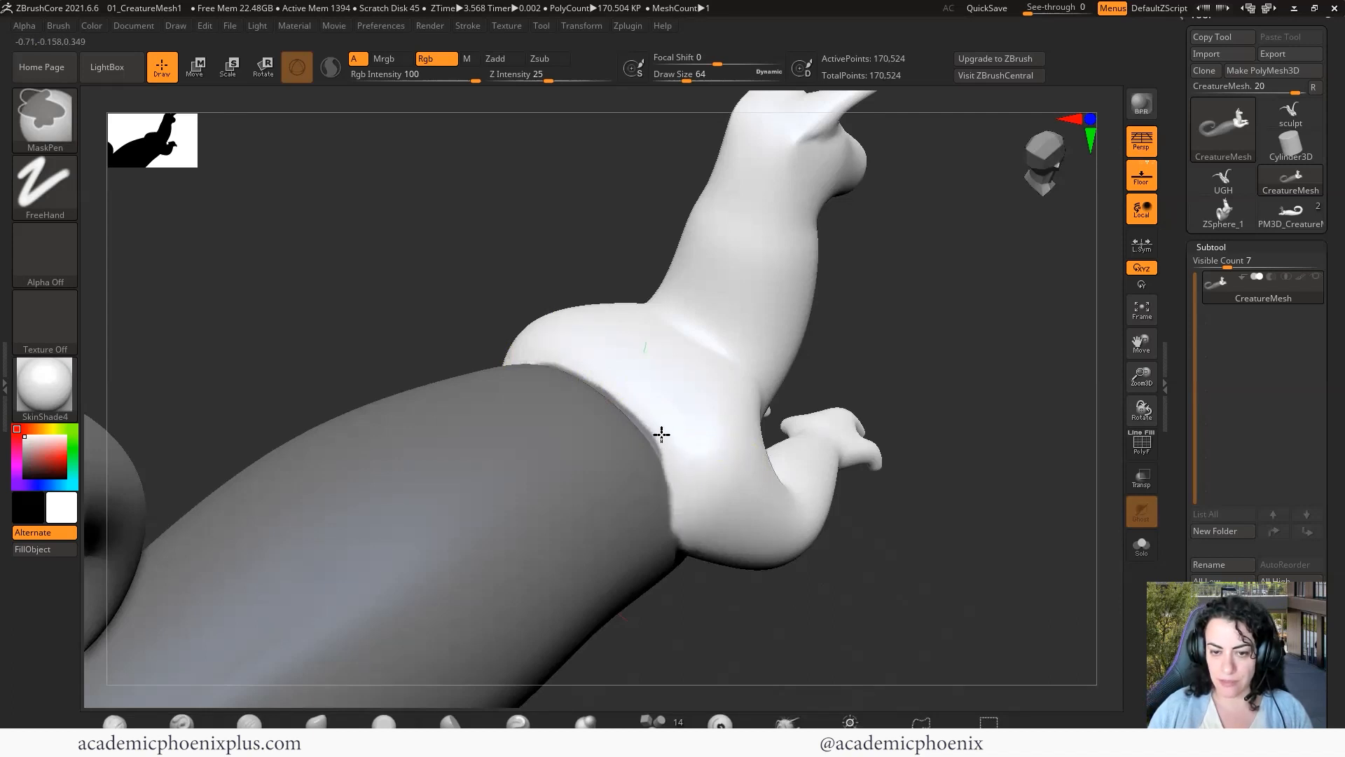
{"action": "left_click_drag", "start_coordinate": [610, 379], "coordinate": [591, 372], "text": "ctrl+alt"}
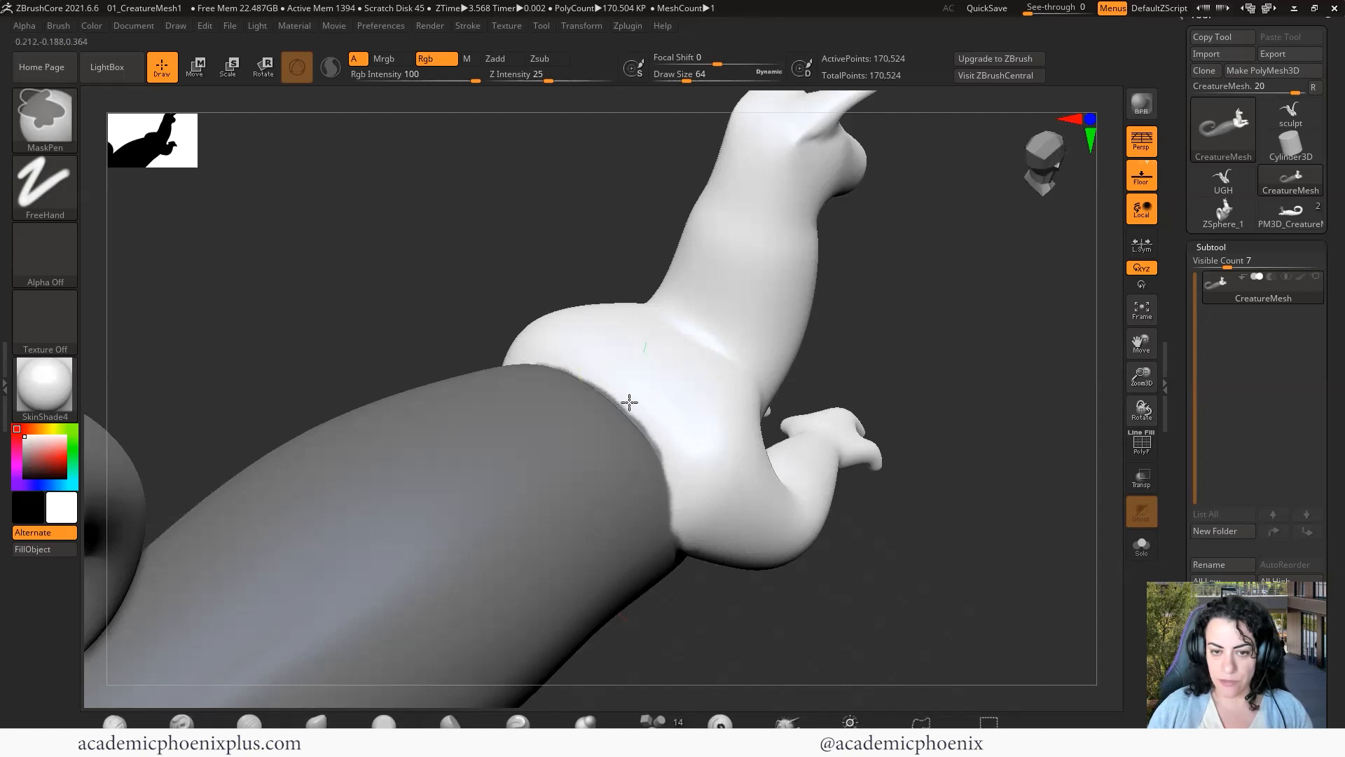
{"action": "left_click_drag", "start_coordinate": [671, 468], "coordinate": [690, 546], "text": "ctrl+alt"}
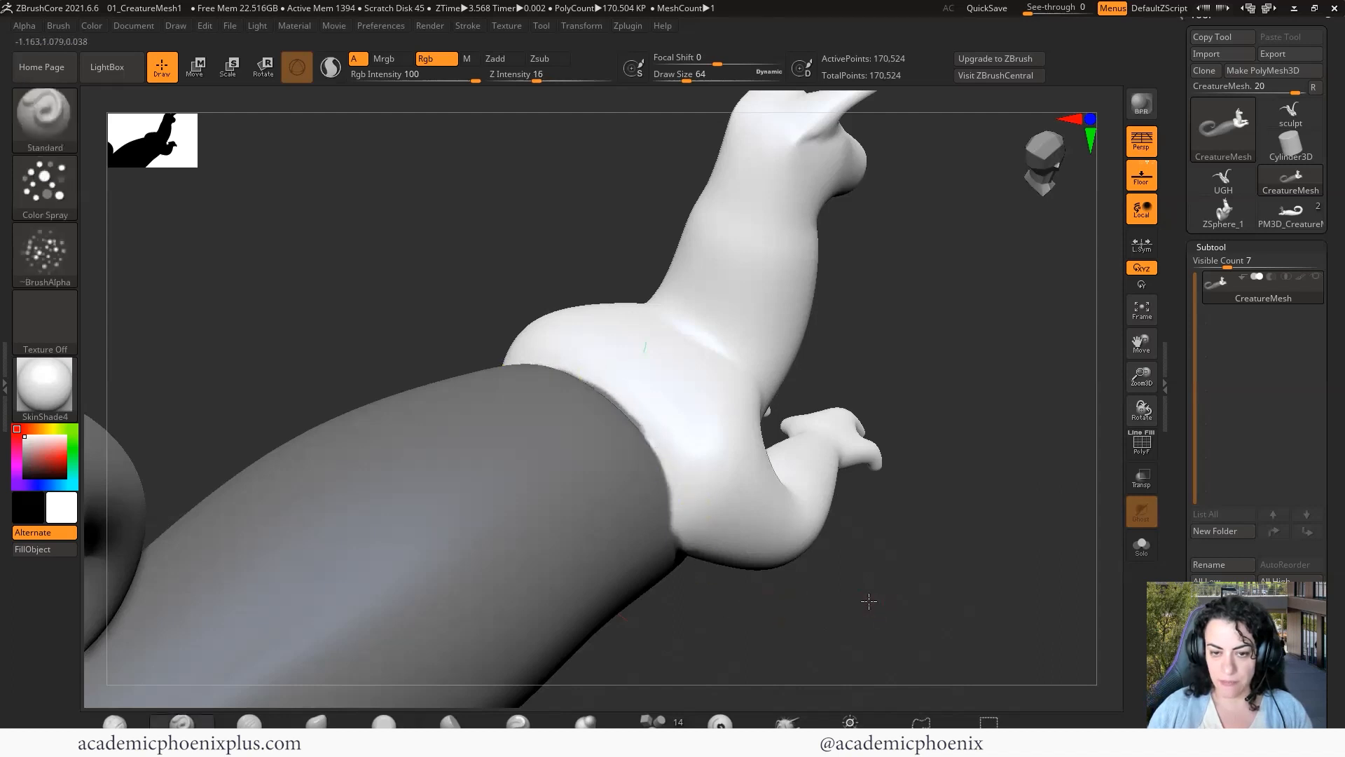
{"action": "left_click_drag", "start_coordinate": [865, 603], "coordinate": [792, 597]}
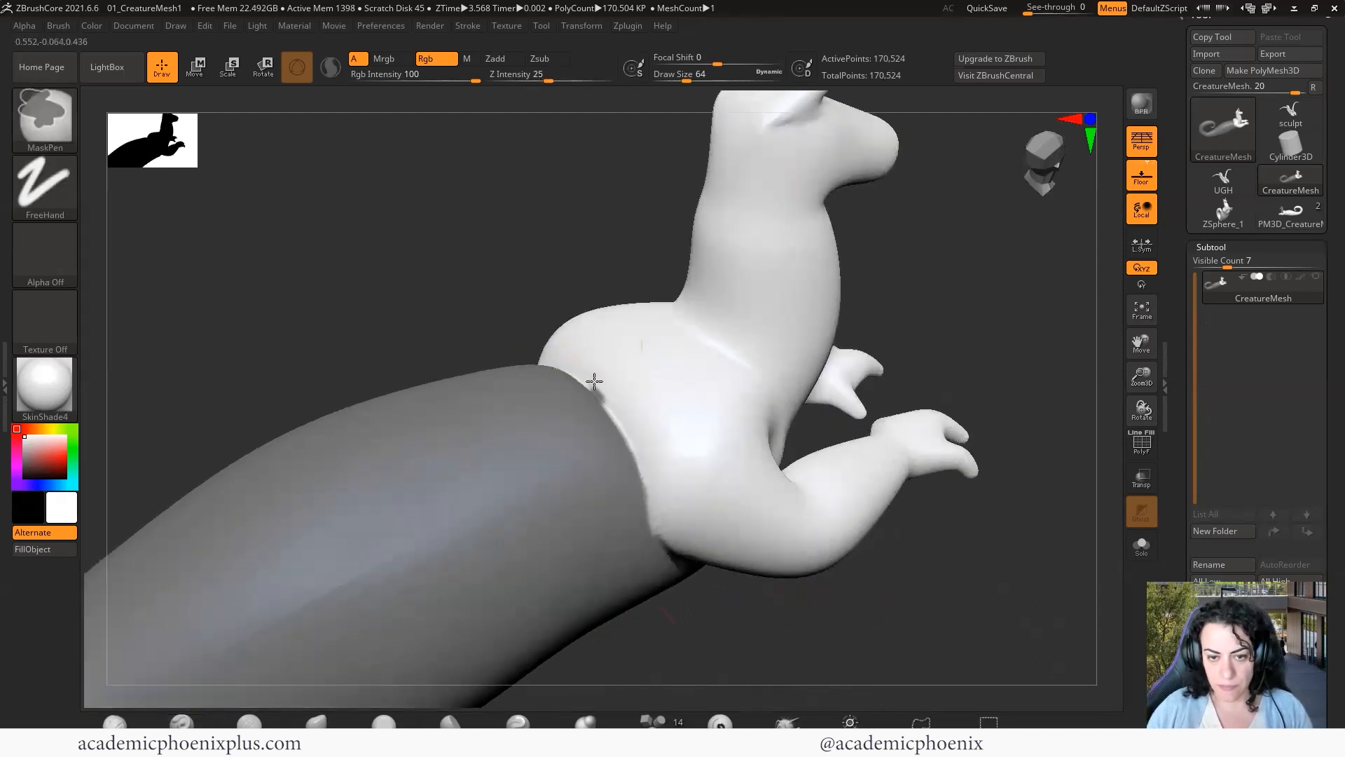
{"action": "left_click_drag", "start_coordinate": [861, 643], "coordinate": [729, 471]}
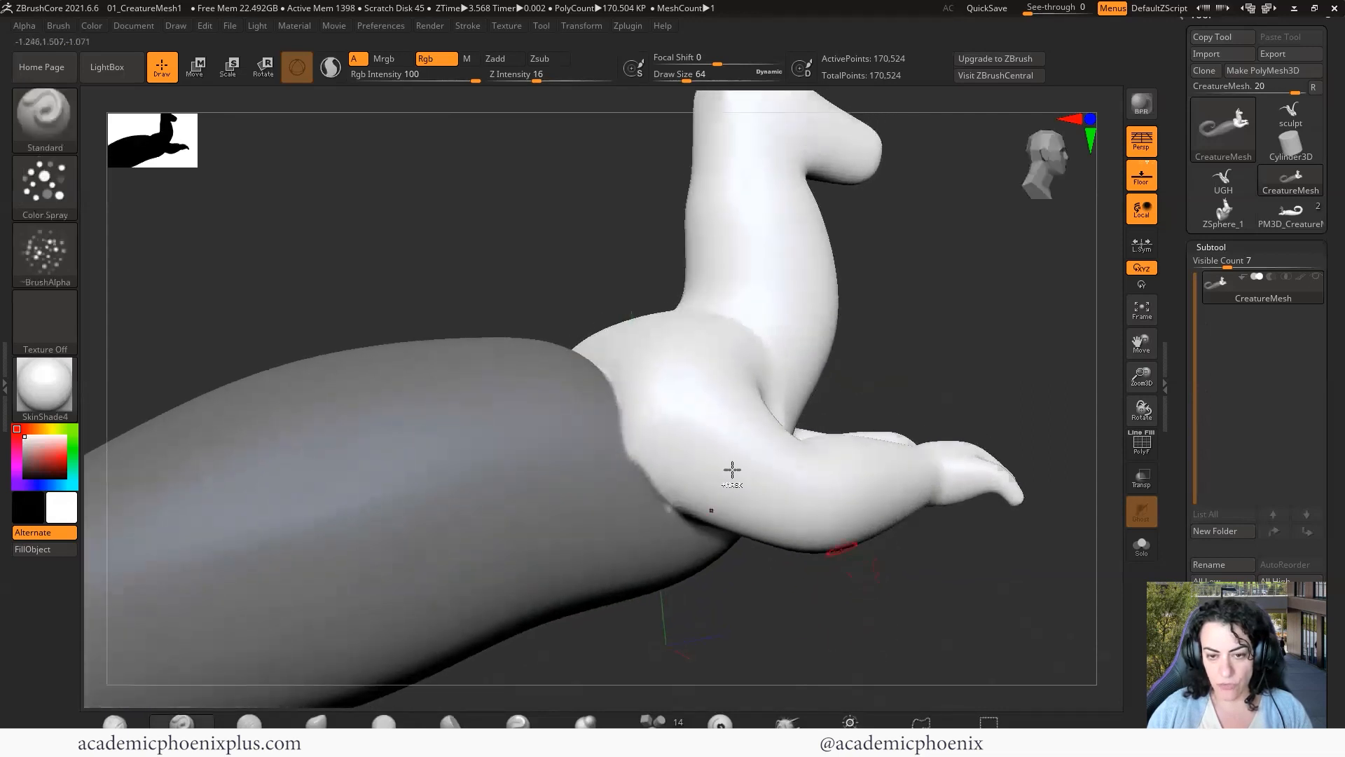
{"action": "left_click_drag", "start_coordinate": [644, 454], "coordinate": [629, 406], "text": "ctrl+alt"}
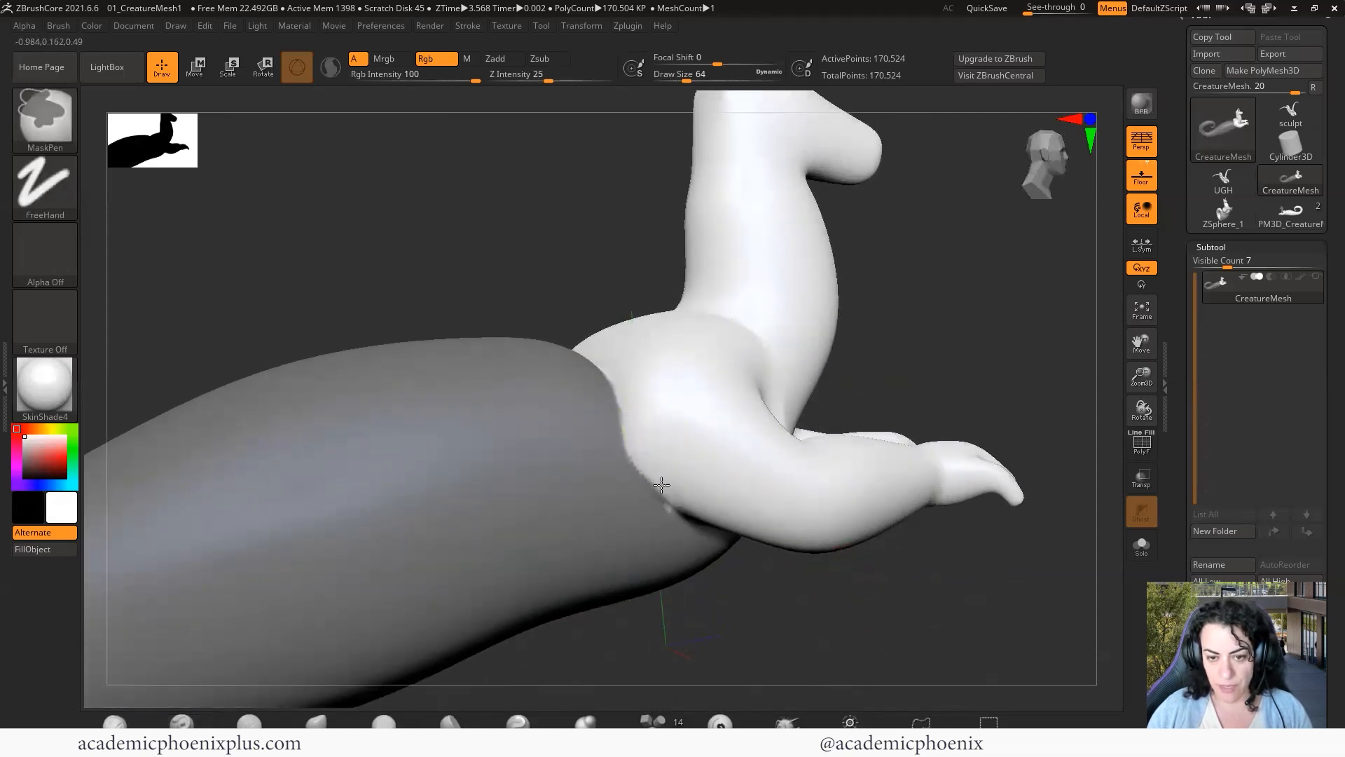
{"action": "left_click_drag", "start_coordinate": [659, 465], "coordinate": [671, 522], "text": "ctrl+alt"}
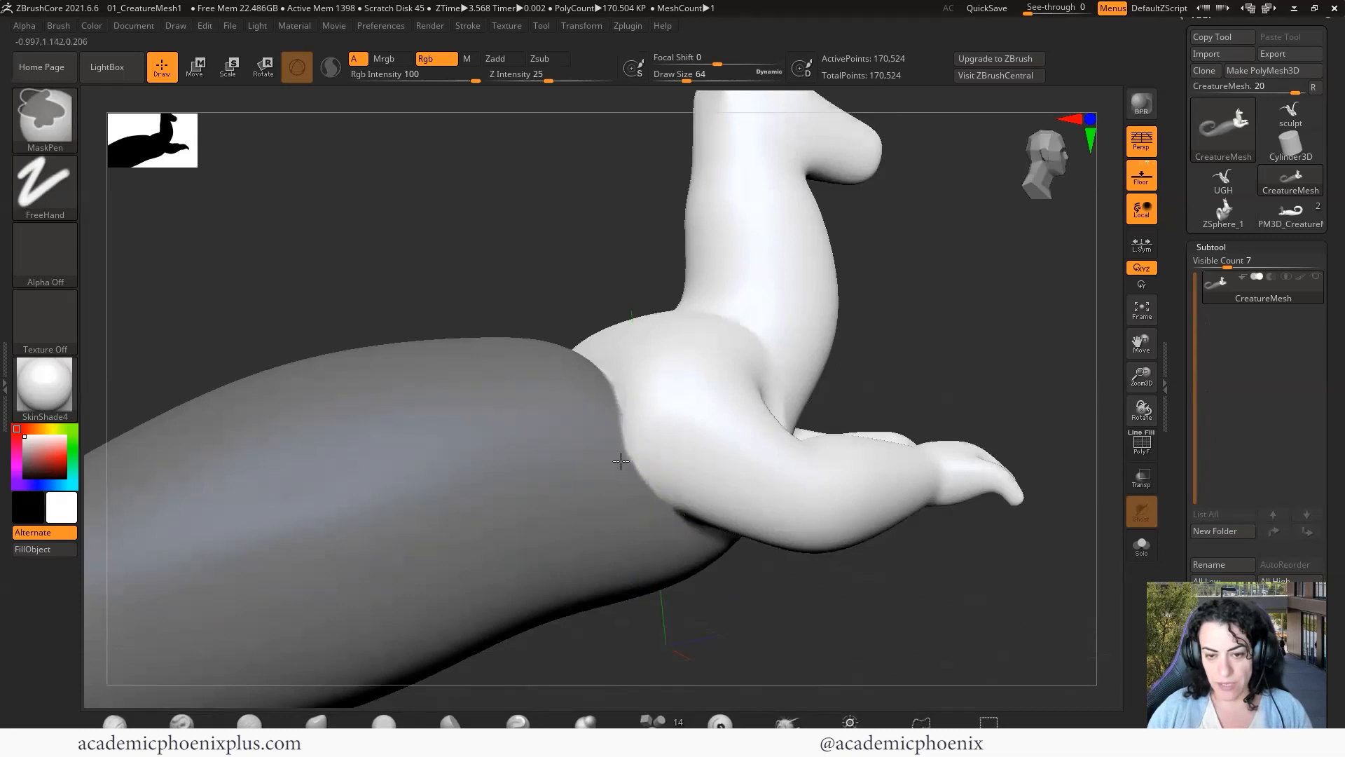
{"action": "left_click_drag", "start_coordinate": [617, 435], "coordinate": [602, 401], "text": "ctrl+alt"}
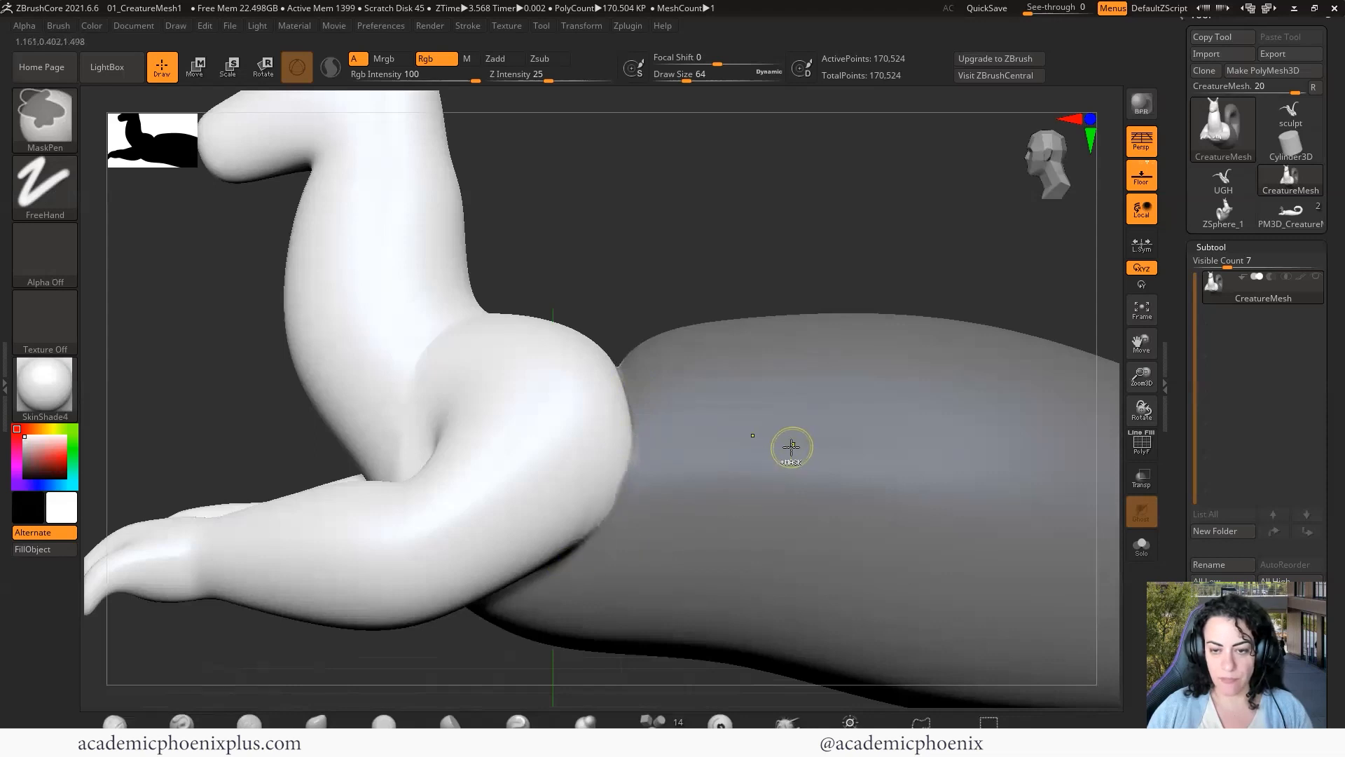
Refine the mask border behind the shoulder on the creature's other side.
{"action": "left_click_drag", "start_coordinate": [716, 284], "coordinate": [673, 315]}
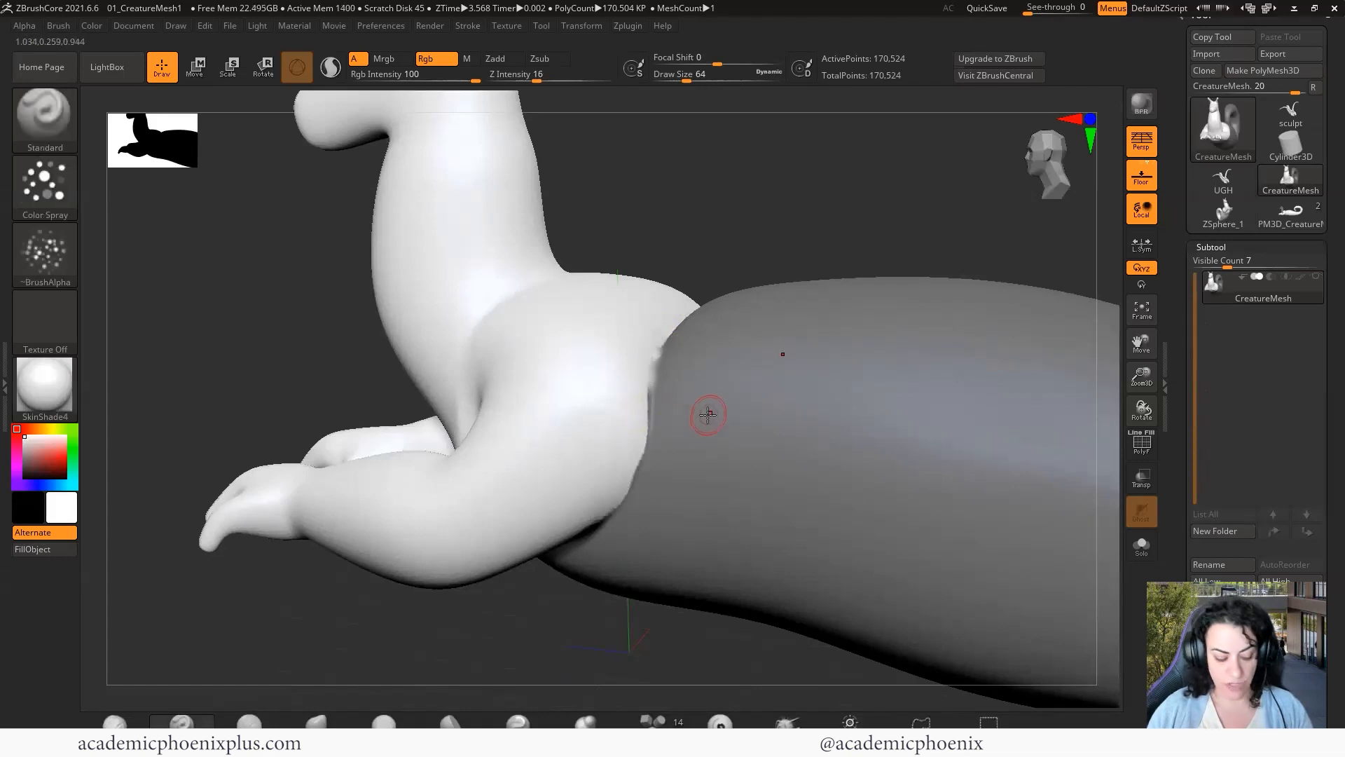
{"action": "key", "text": "ctrl+alt"}
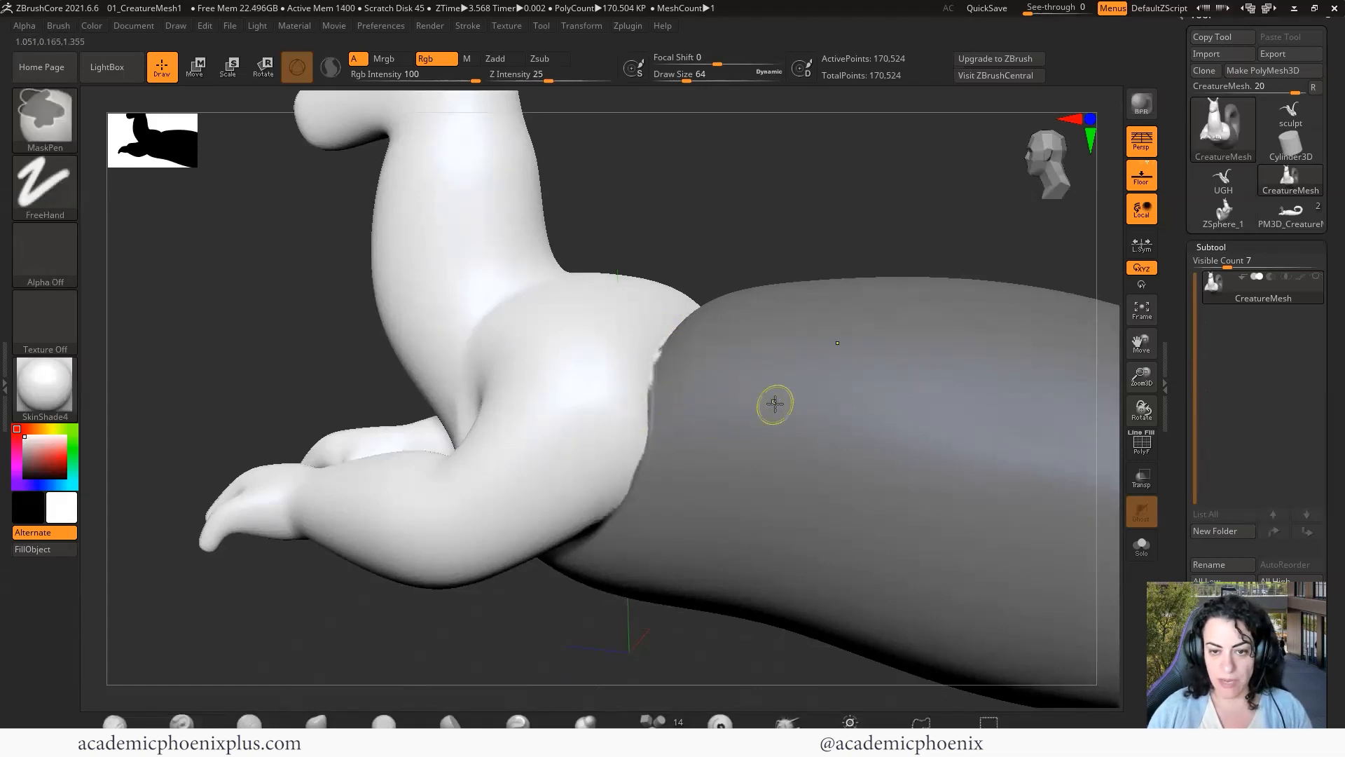
{"action": "right_click_drag", "start_coordinate": [627, 454], "coordinate": [597, 489]}
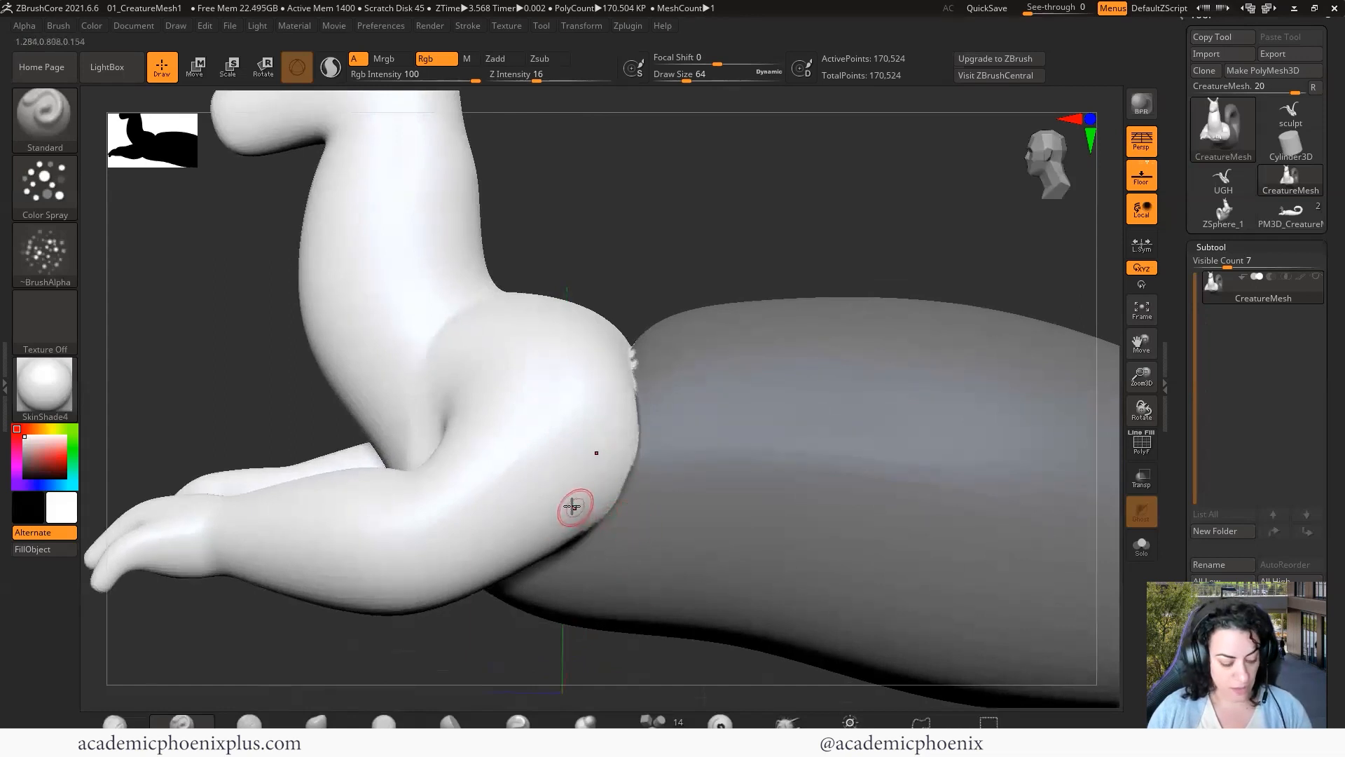
Turn the masked body and tail into a separate polygroup and inspect it with the PolyFrame temporarily displayed.
{"action": "key", "text": "ctrl+z"}
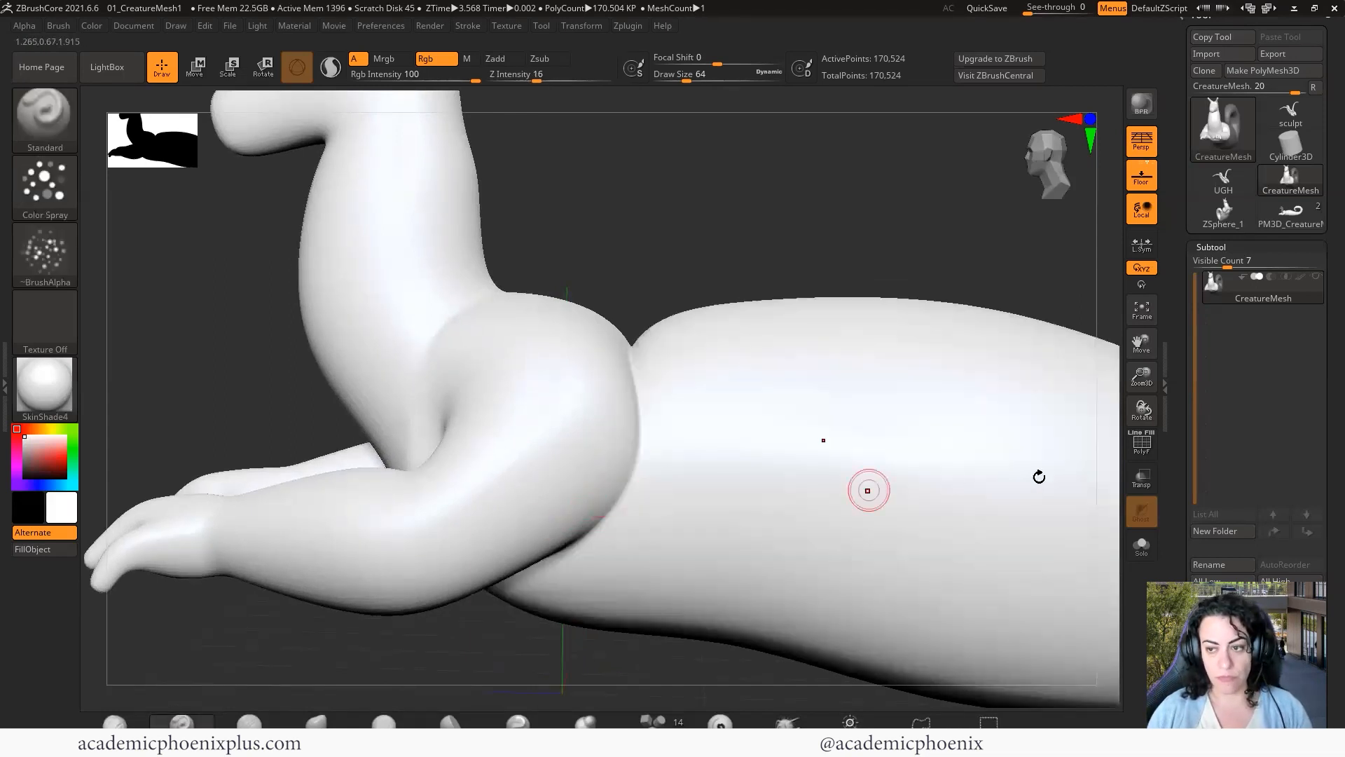
{"action": "left_click", "coordinate": [1140, 449]}
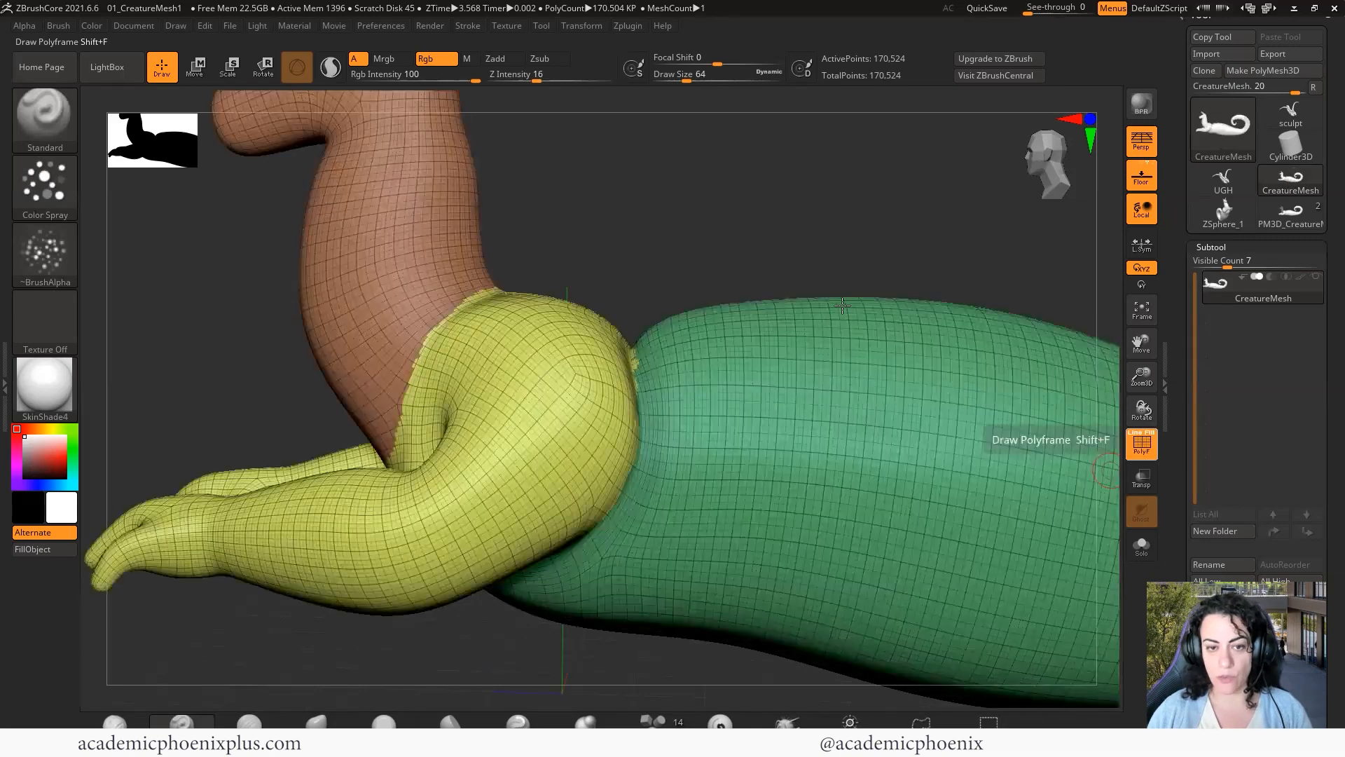
{"action": "left_click_drag", "start_coordinate": [825, 250], "coordinate": [681, 223]}
{"action": "left_click_drag", "start_coordinate": [853, 213], "coordinate": [671, 252], "text": "alt"}
{"action": "left_click", "coordinate": [1142, 446]}
{"action": "left_click_drag", "start_coordinate": [642, 607], "coordinate": [647, 608]}
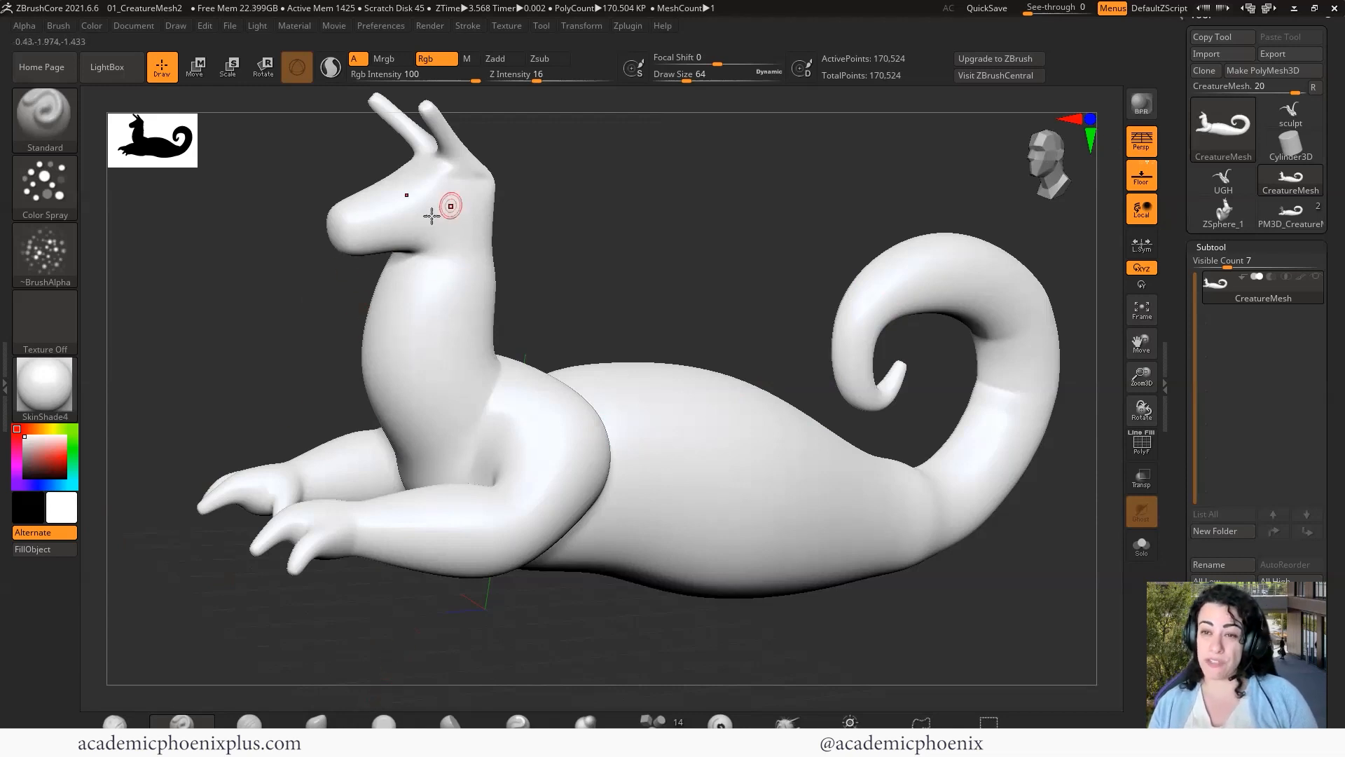
Set the Standard brush to the DragRect stroke and switch its alpha off.
{"action": "left_click_drag", "start_coordinate": [597, 239], "coordinate": [617, 276]}
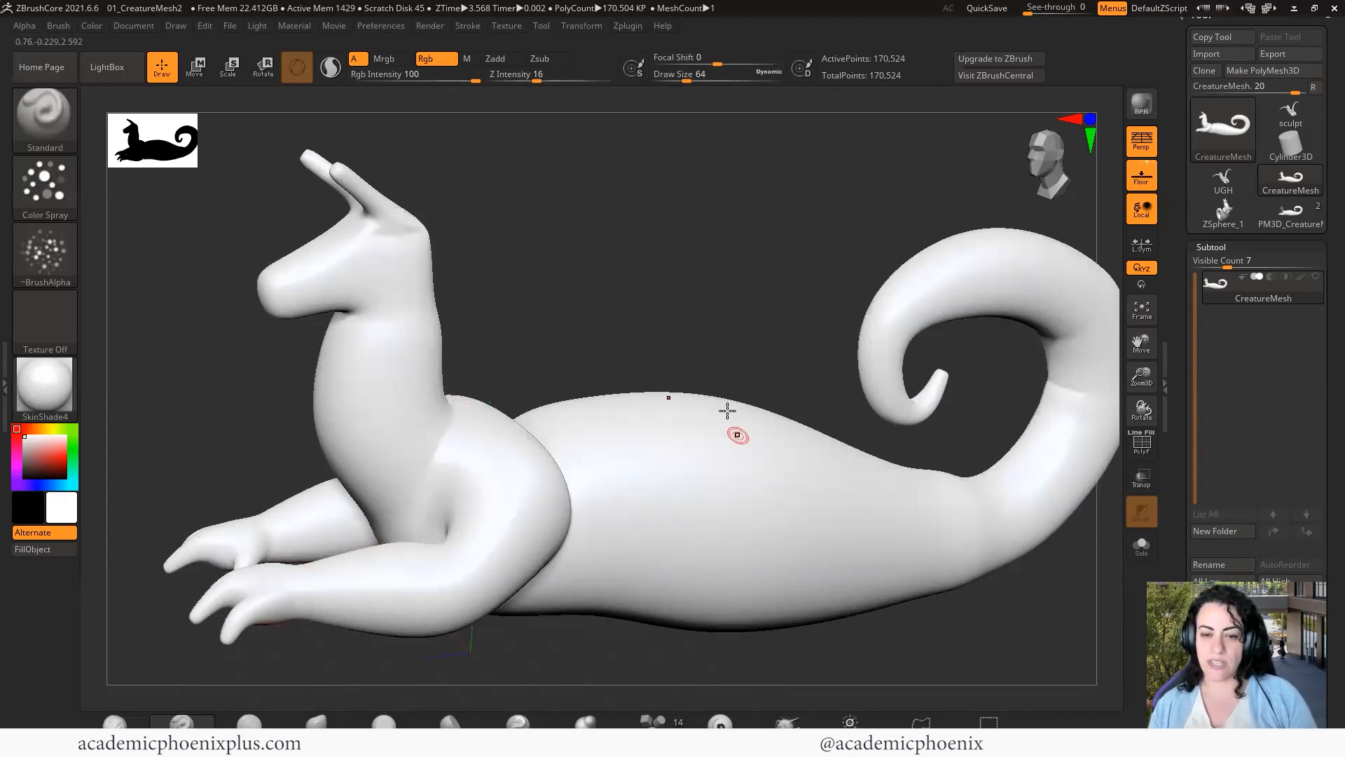
{"action": "left_click_drag", "start_coordinate": [626, 326], "coordinate": [687, 309]}
{"action": "mouse_move", "coordinate": [583, 327]}
{"action": "left_mouse_down", "text": "alt"}
{"action": "mouse_move", "coordinate": [681, 391]}
{"action": "mouse_move", "coordinate": [616, 315]}
{"action": "mouse_move", "coordinate": [663, 322]}
{"action": "mouse_move", "coordinate": [631, 259]}
{"action": "mouse_move", "coordinate": [755, 344]}
{"action": "mouse_move", "coordinate": [741, 334]}
{"action": "left_mouse_up", "text": "alt"}
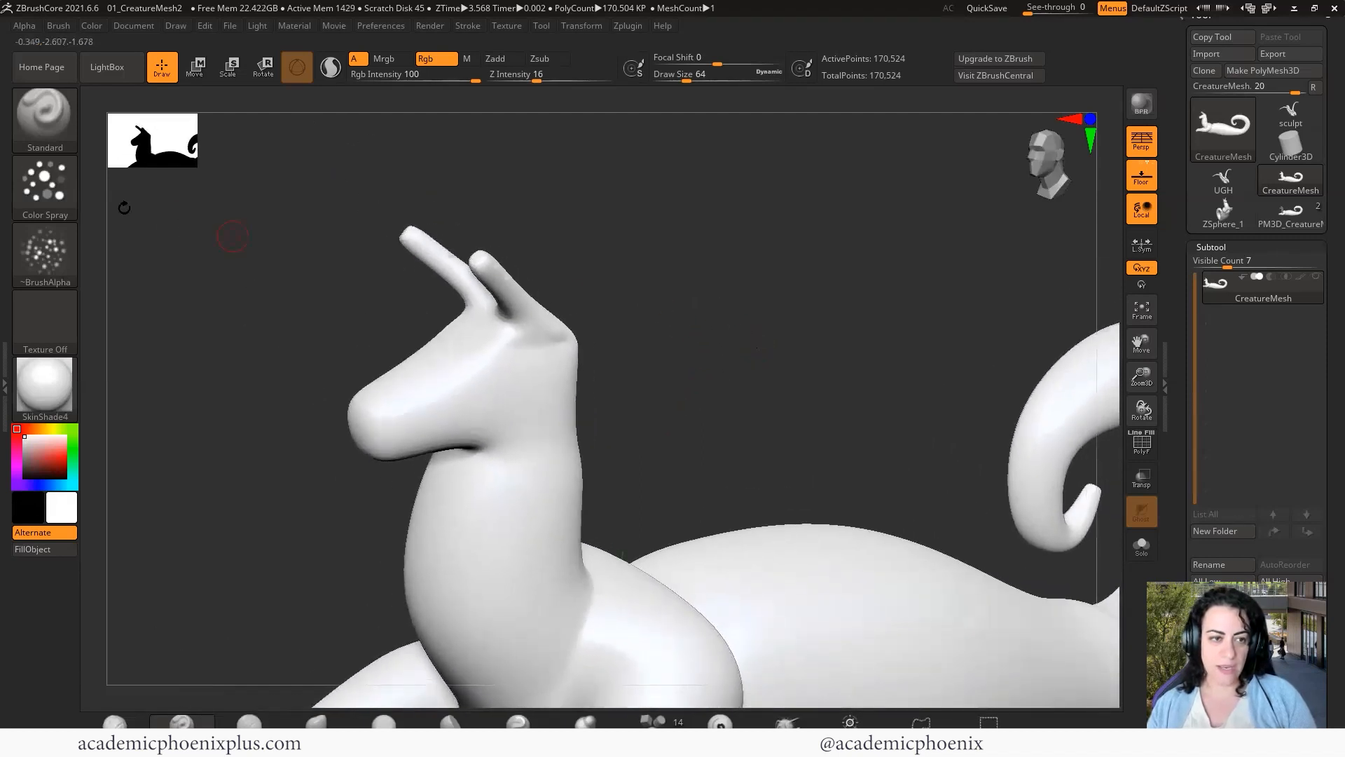
{"action": "left_click", "coordinate": [46, 196]}
{"action": "left_click", "coordinate": [196, 199]}
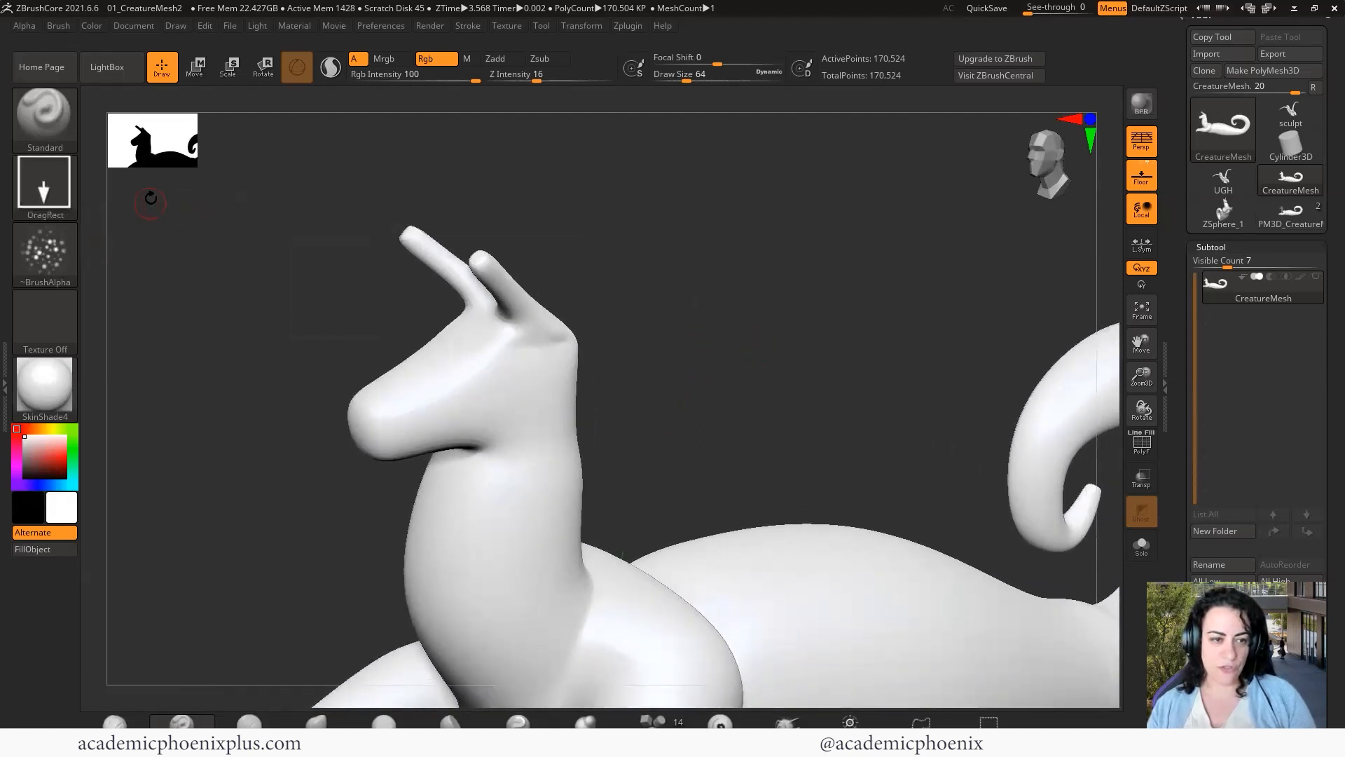
{"action": "left_click", "coordinate": [56, 250]}
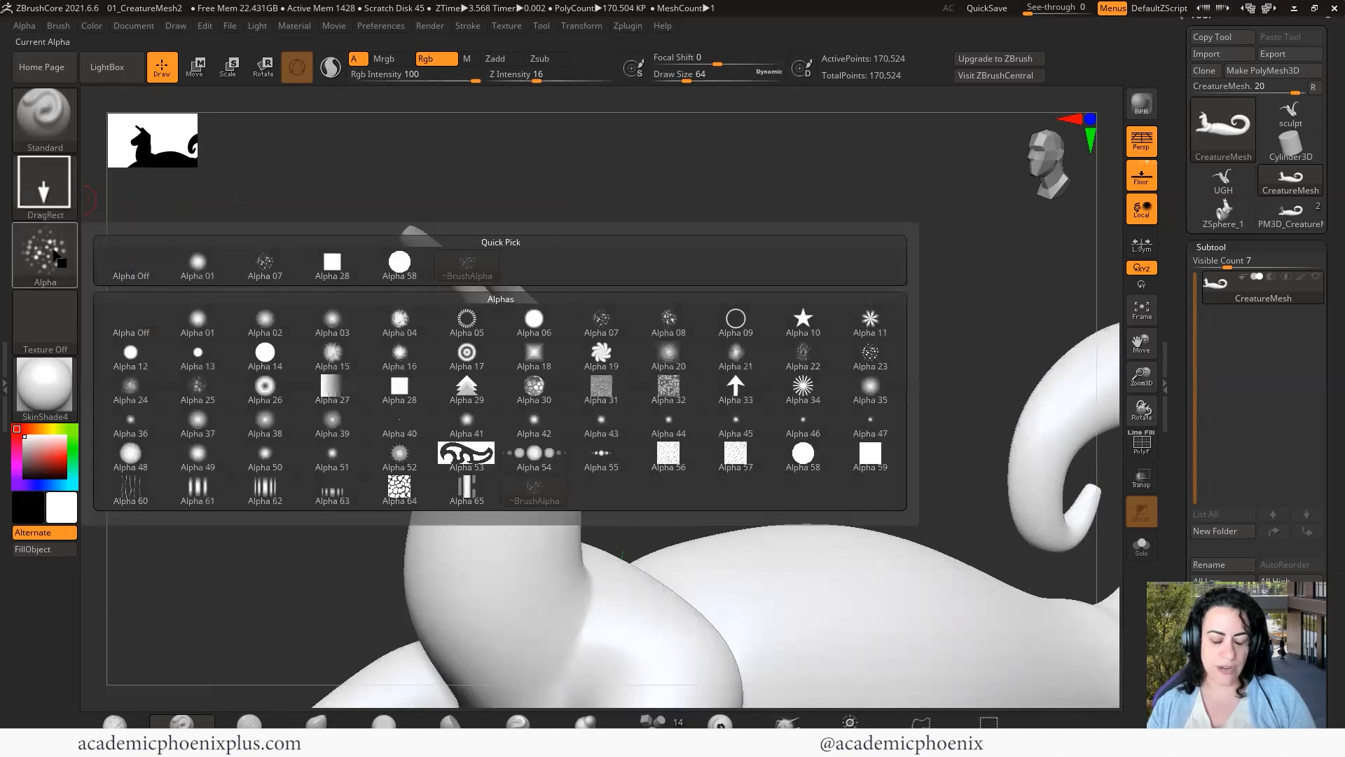
{"action": "left_click", "coordinate": [128, 261]}
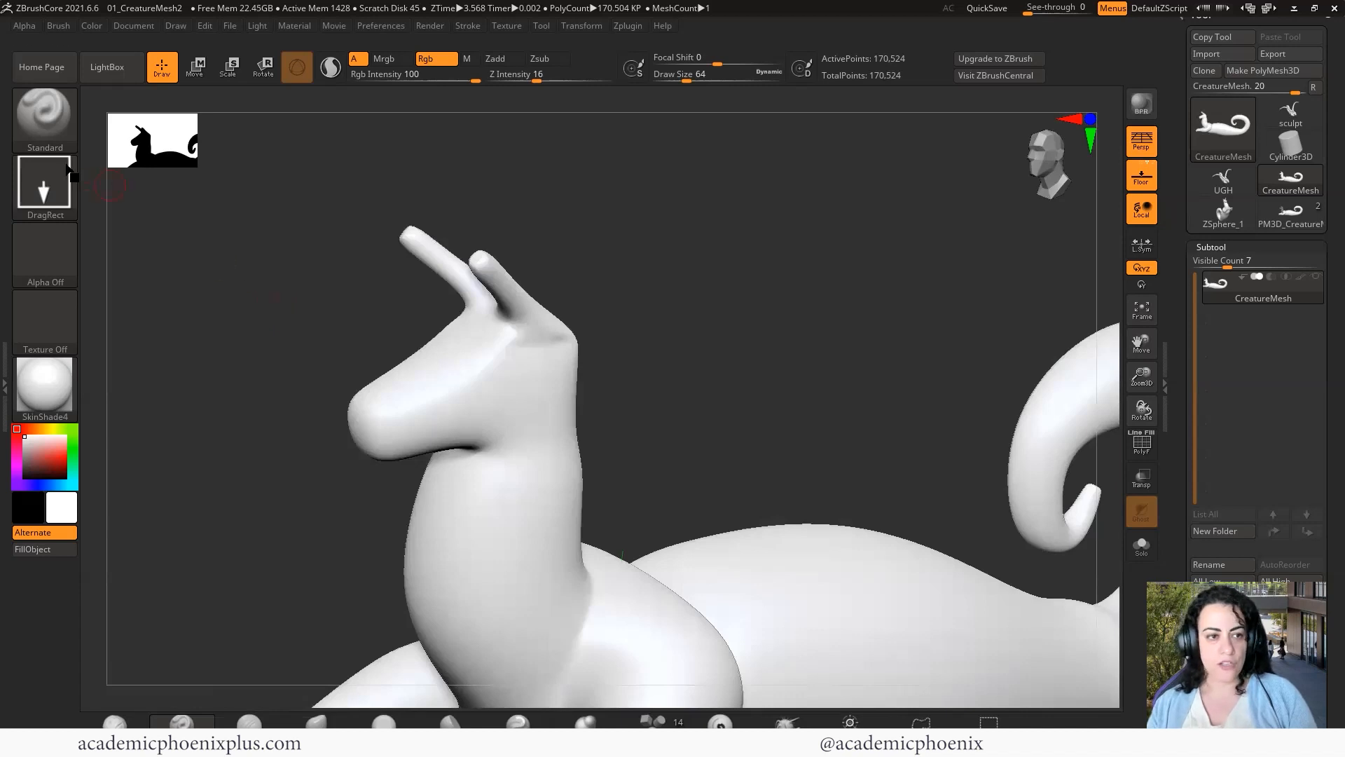
Choose the Chisel3D brush, try stamping its Nose05 shape on the side of the muzzle, and undo the stamp.
{"action": "left_click", "coordinate": [45, 115]}
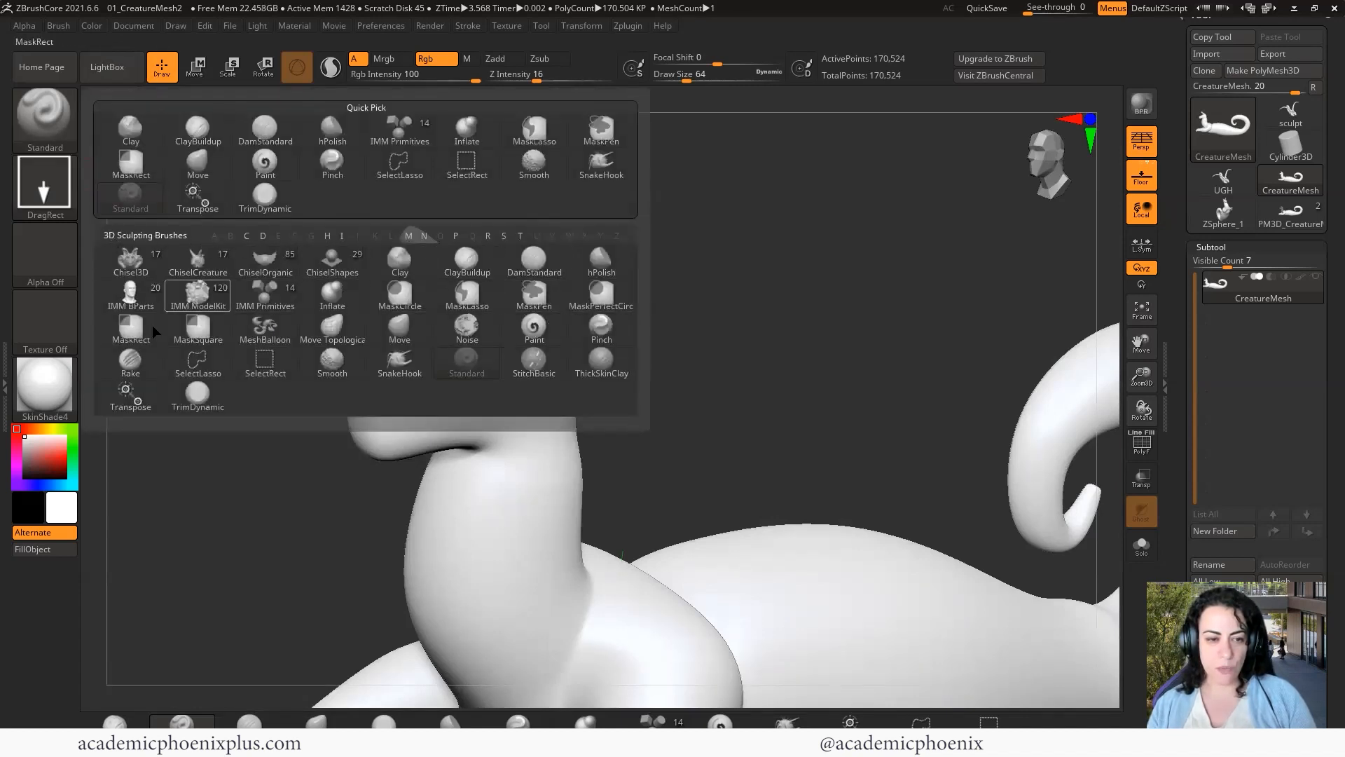
{"action": "mouse_move", "coordinate": [129, 273]}
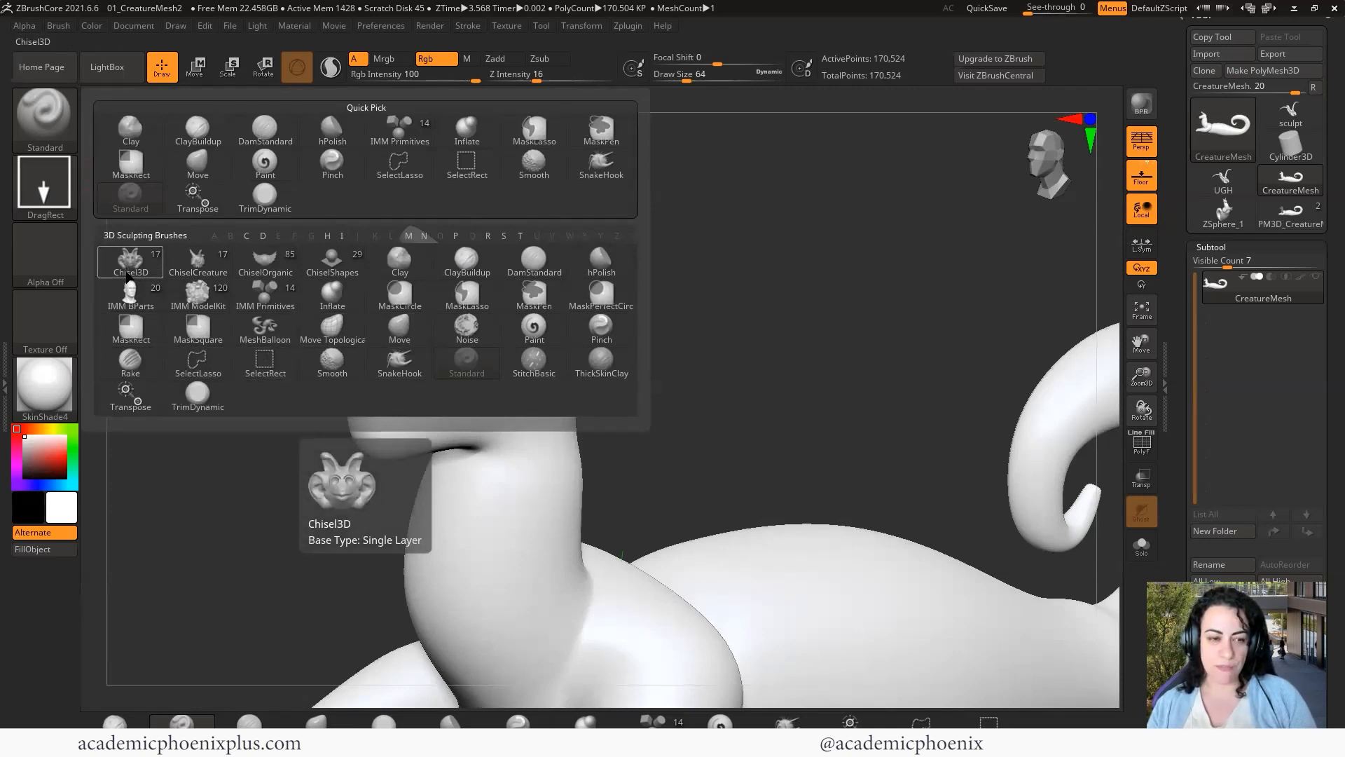
{"action": "left_click", "coordinate": [130, 272]}
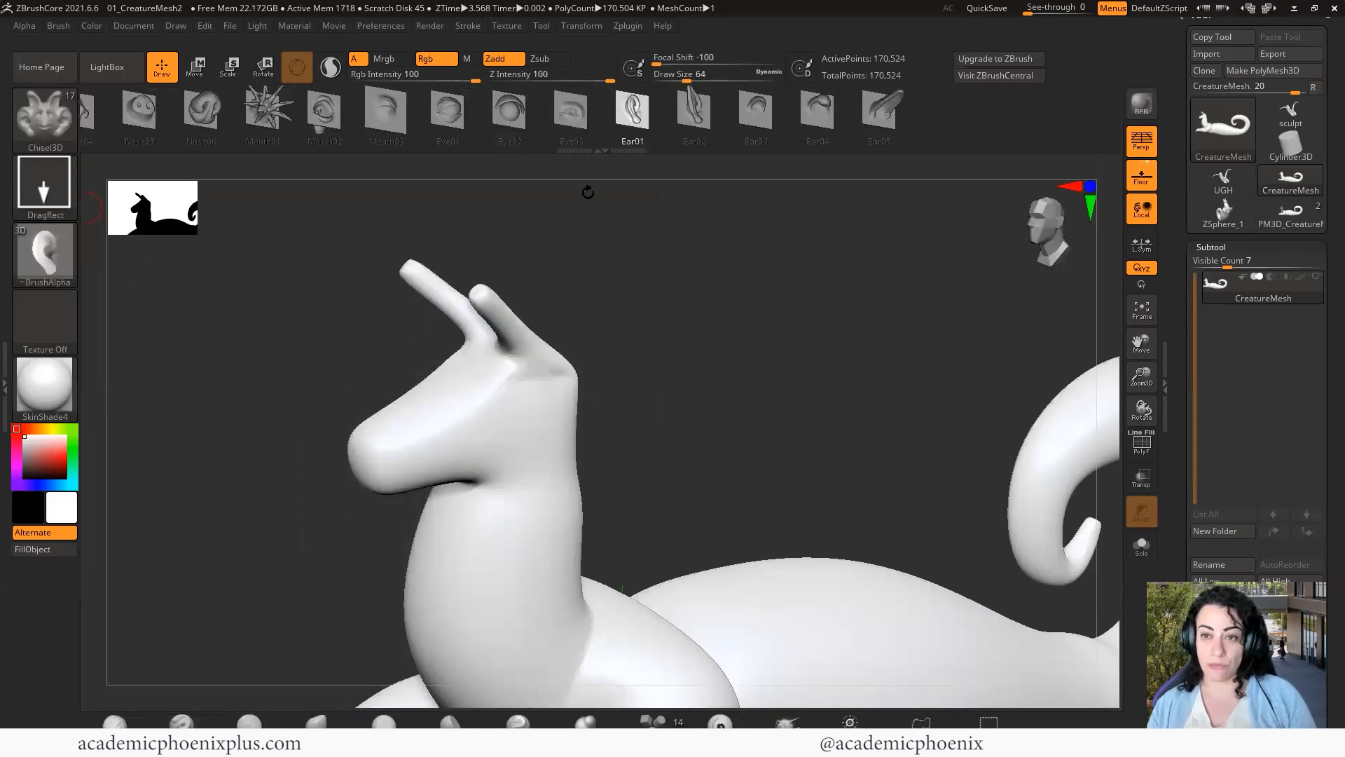
{"action": "mouse_move", "coordinate": [349, 132]}
{"action": "left_mouse_down"}
{"action": "mouse_move", "coordinate": [706, 159]}
{"action": "mouse_move", "coordinate": [0, 133]}
{"action": "mouse_move", "coordinate": [727, 172]}
{"action": "mouse_move", "coordinate": [469, 144]}
{"action": "left_mouse_up"}
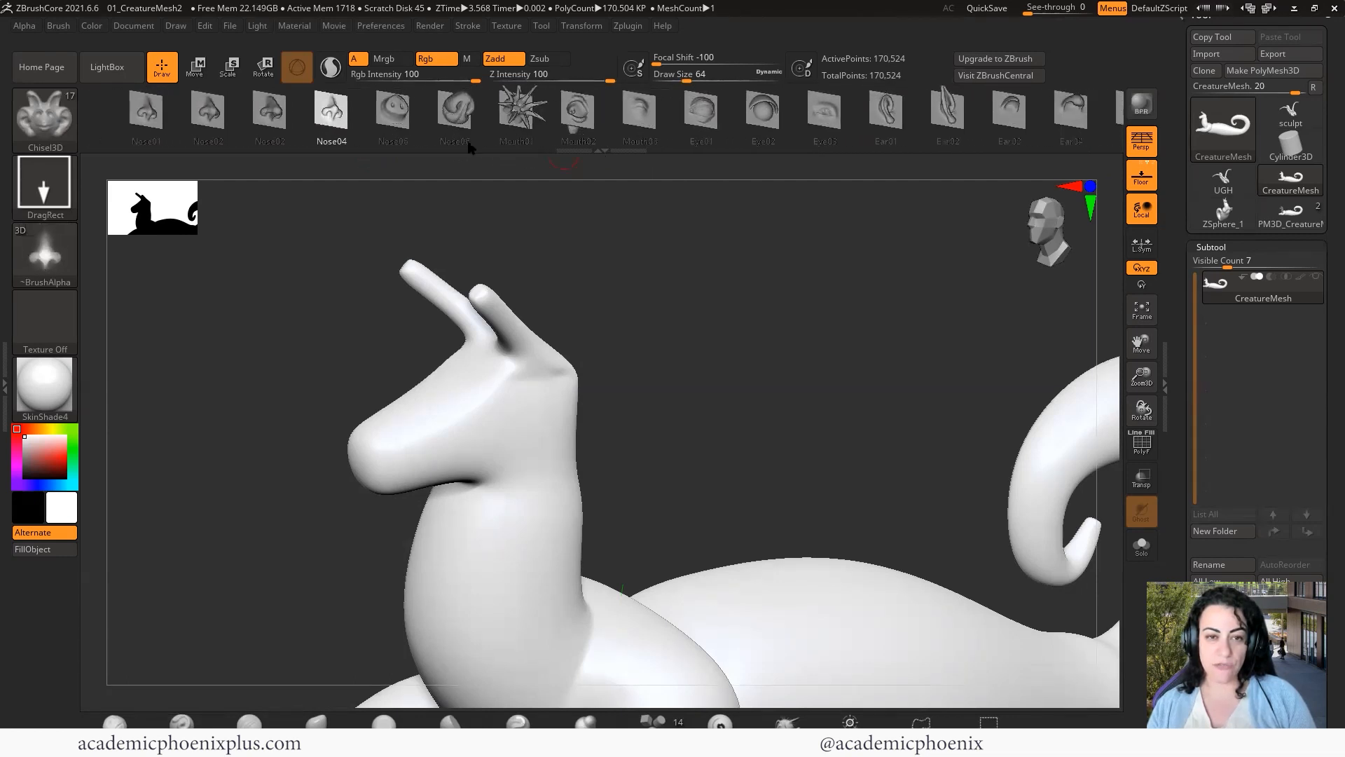
{"action": "mouse_move", "coordinate": [671, 332]}
{"action": "left_mouse_down"}
{"action": "mouse_move", "coordinate": [712, 324]}
{"action": "mouse_move", "coordinate": [700, 326]}
{"action": "left_mouse_up"}
{"action": "left_click", "coordinate": [395, 119]}
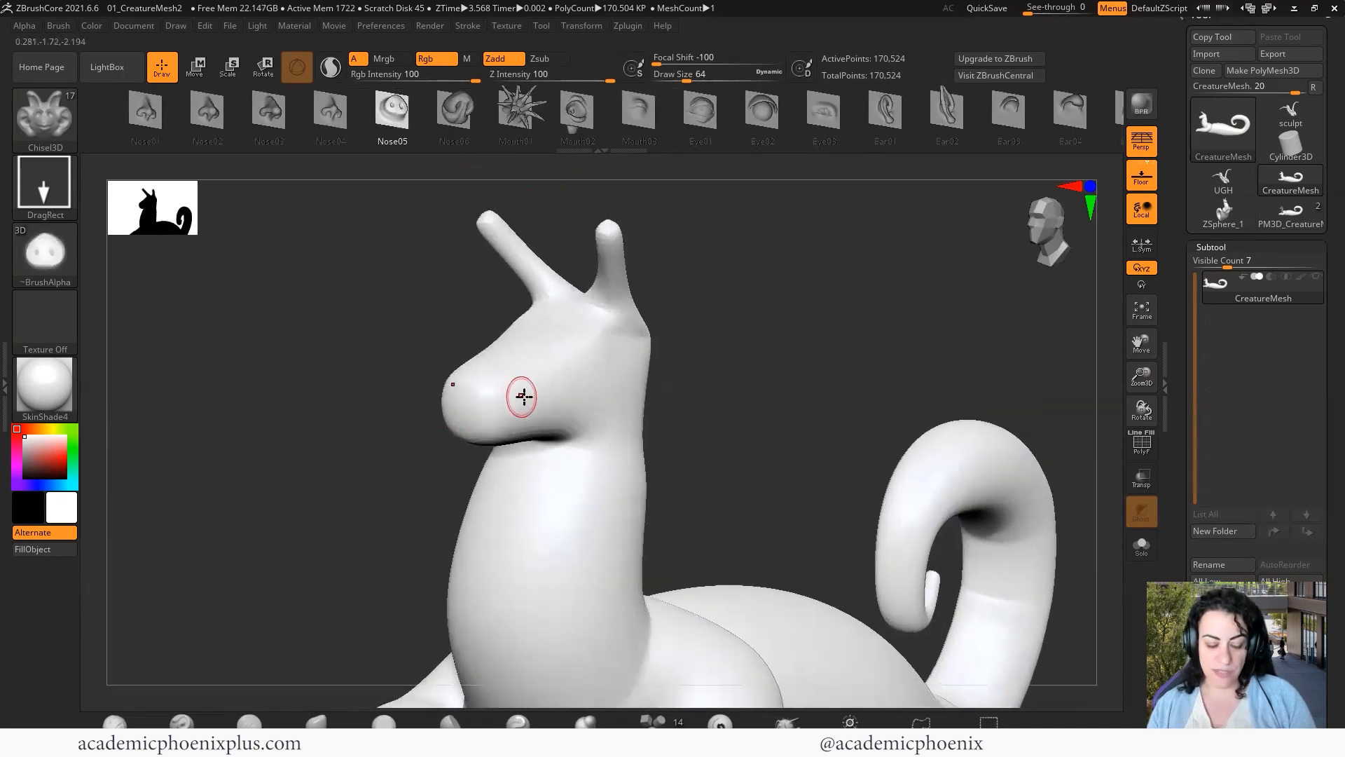
{"action": "left_click_drag", "start_coordinate": [543, 405], "coordinate": [576, 404]}
{"action": "left_click_drag", "start_coordinate": [793, 389], "coordinate": [767, 385]}
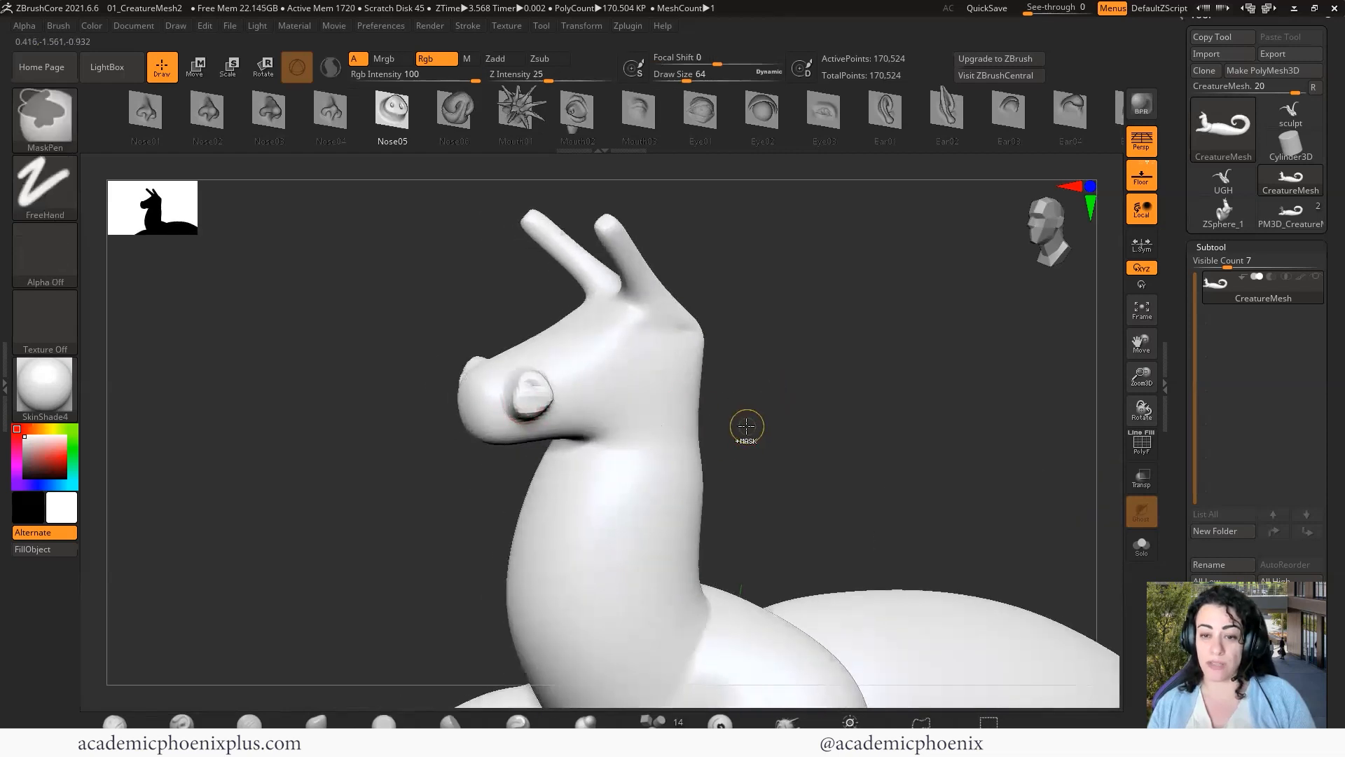
{"action": "key", "text": "ctrl+z"}
Divide the CreatureMesh once more to reach subdivision level 4.
{"action": "left_click", "coordinate": [1211, 247]}
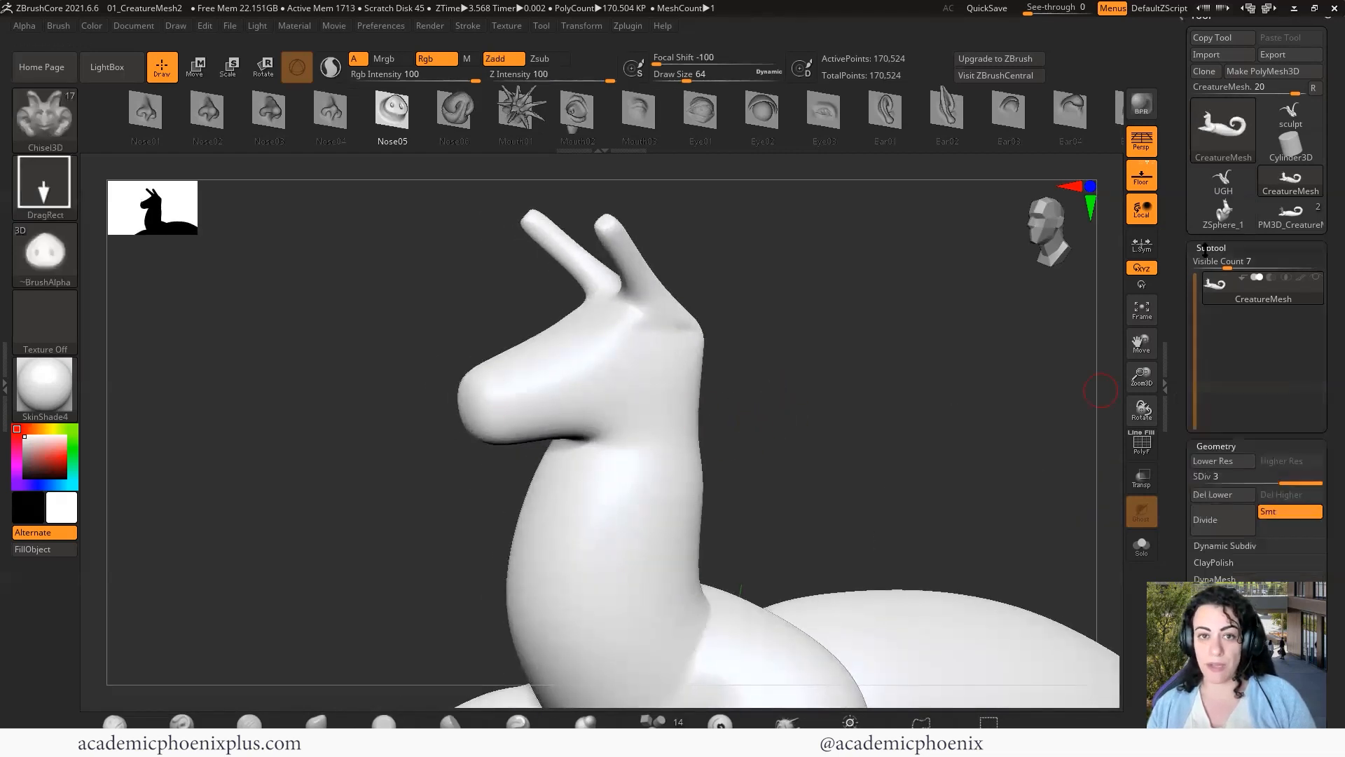
{"action": "left_click", "coordinate": [1219, 264]}
{"action": "left_click", "coordinate": [1219, 339]}
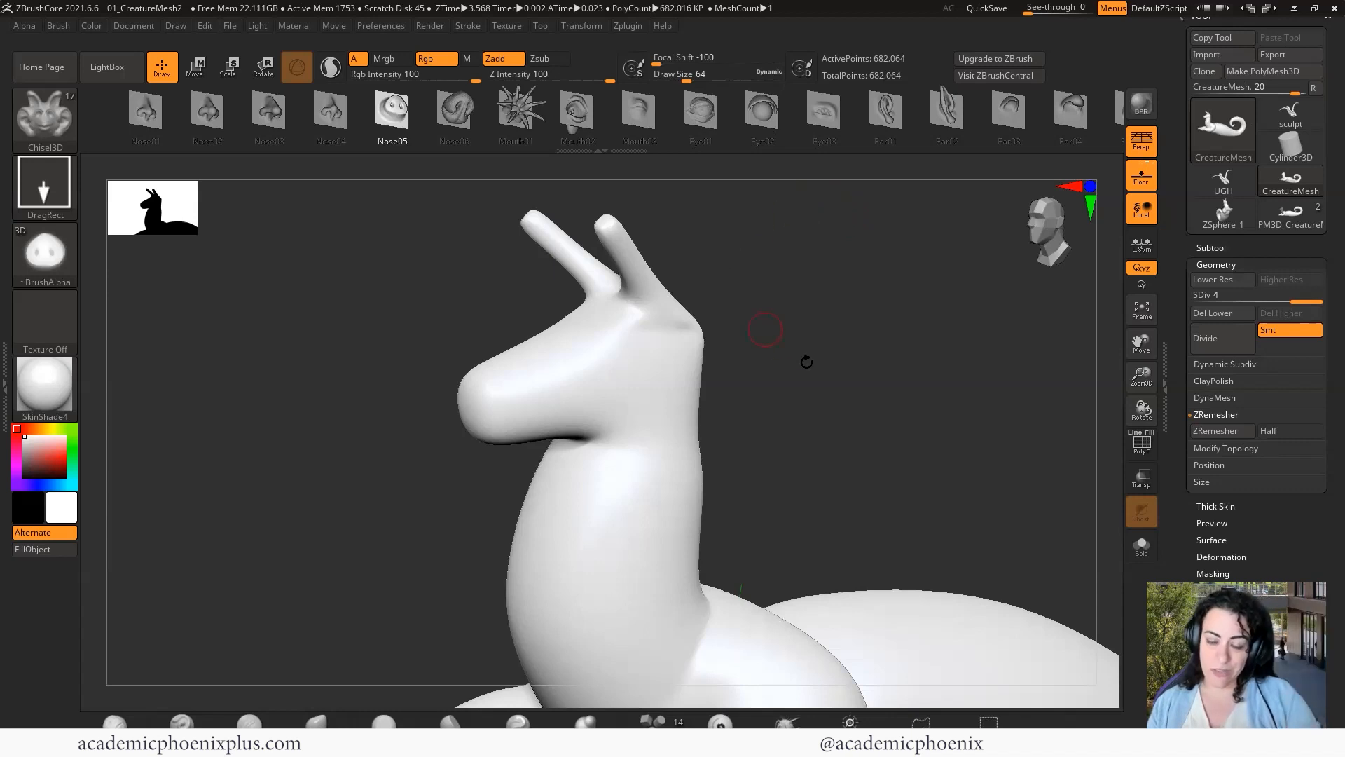
Try stamping the Nose05 shape on the side of the muzzle of the denser mesh and undo the stamp.
{"action": "mouse_move", "coordinate": [805, 361]}
{"action": "left_mouse_down"}
{"action": "mouse_move", "coordinate": [851, 401]}
{"action": "mouse_move", "coordinate": [711, 351]}
{"action": "left_mouse_up"}
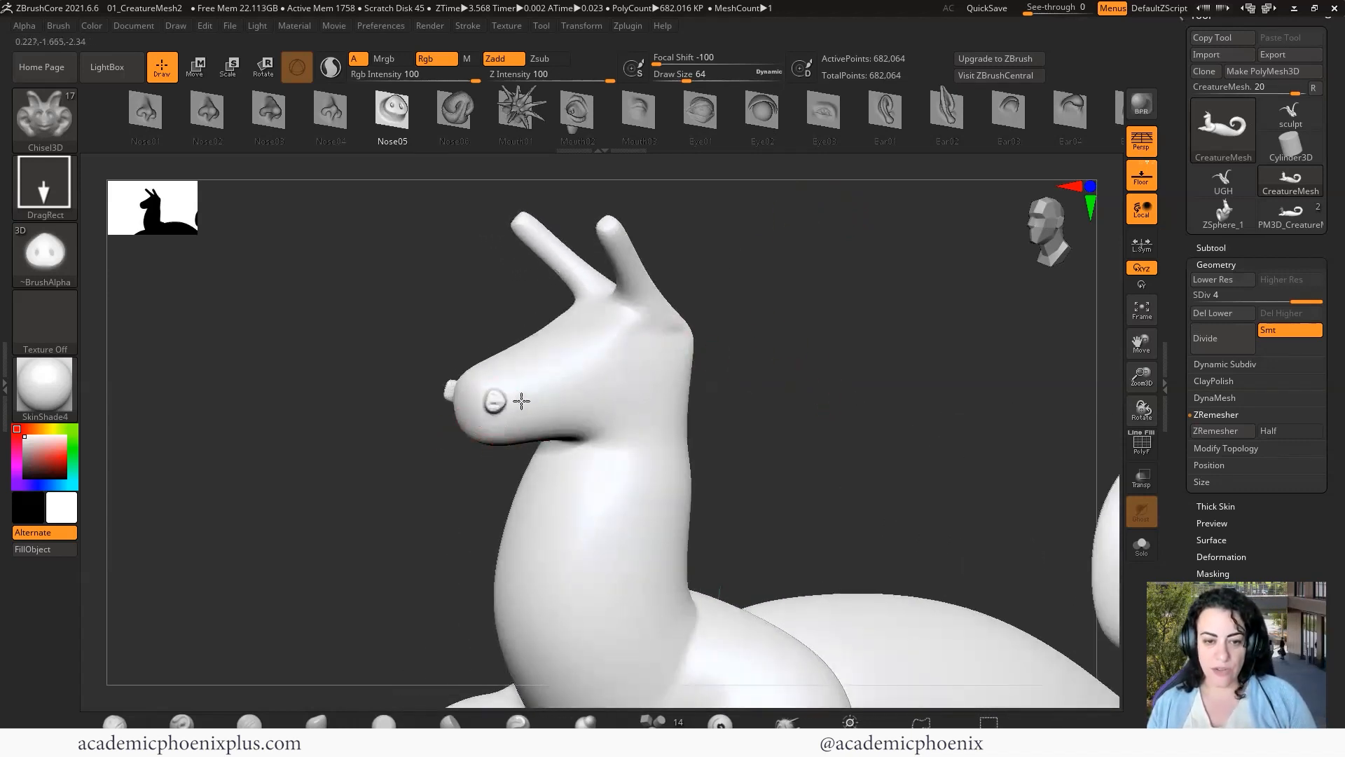
{"action": "left_click_drag", "start_coordinate": [521, 401], "coordinate": [519, 360]}
{"action": "mouse_move", "coordinate": [729, 407]}
{"action": "left_mouse_down"}
{"action": "mouse_move", "coordinate": [843, 422]}
{"action": "mouse_move", "coordinate": [819, 459]}
{"action": "mouse_move", "coordinate": [721, 435]}
{"action": "mouse_move", "coordinate": [739, 436]}
{"action": "left_mouse_up"}
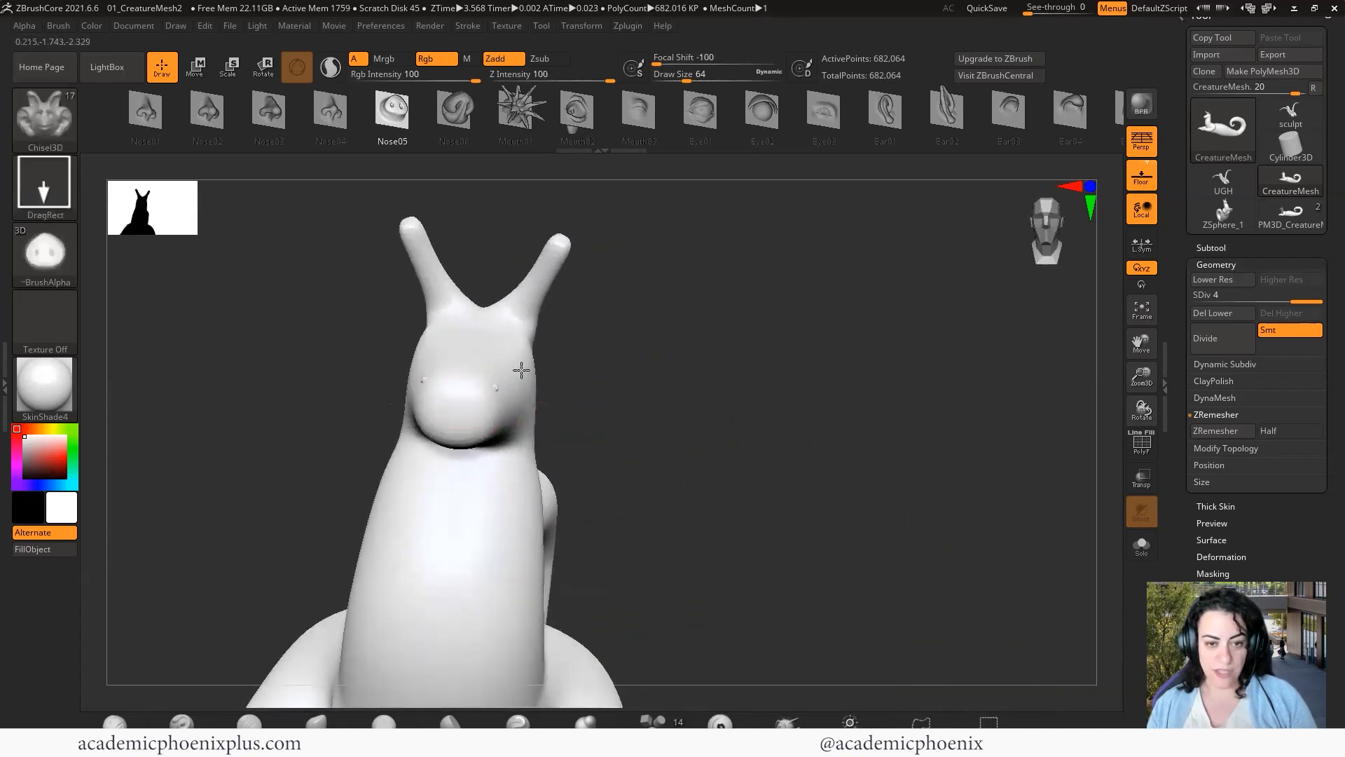
{"action": "left_click_drag", "start_coordinate": [521, 370], "coordinate": [528, 365]}
{"action": "key", "text": "ctrl+z"}
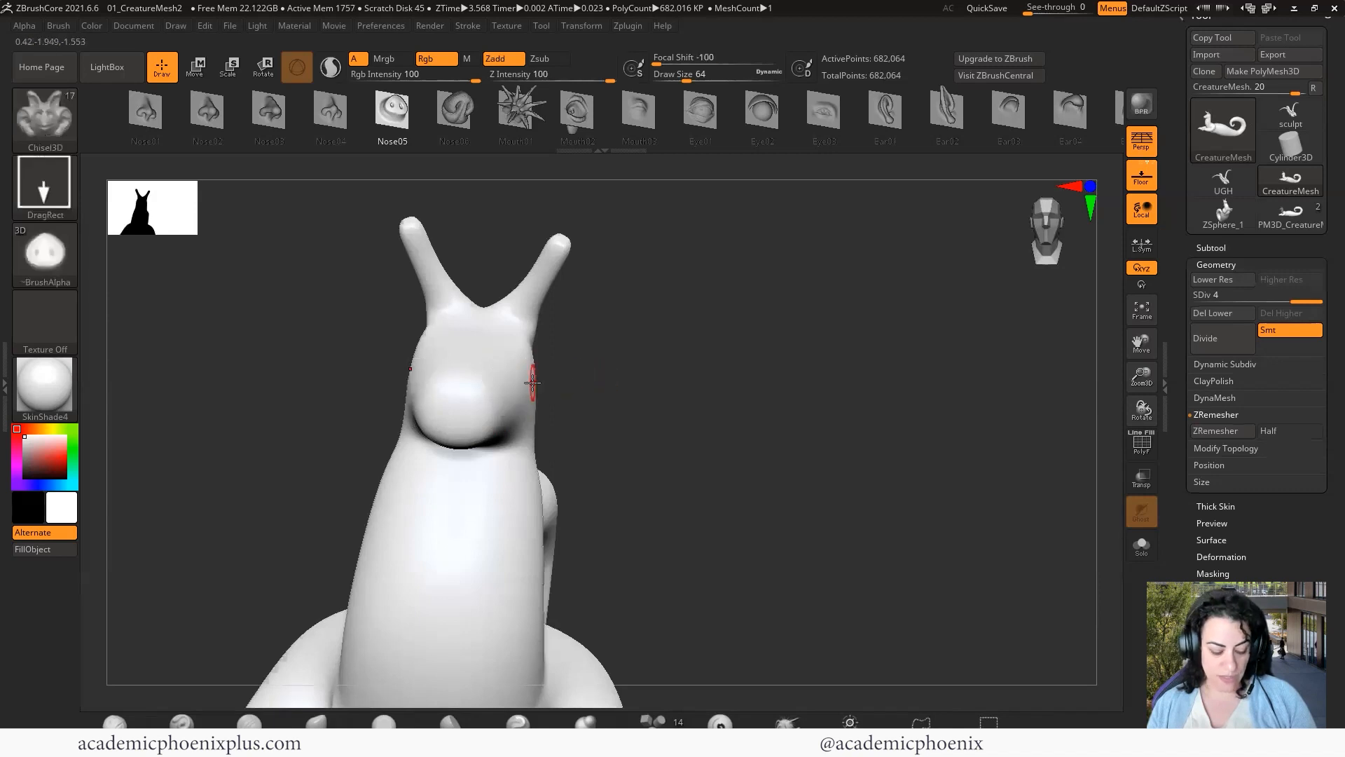
Try a Nose05 snout centred on the tip of the muzzle, inspect it from the side, and undo it.
{"action": "mouse_move", "coordinate": [460, 400]}
{"action": "left_mouse_down"}
{"action": "mouse_move", "coordinate": [474, 393]}
{"action": "mouse_move", "coordinate": [469, 313]}
{"action": "mouse_move", "coordinate": [471, 337]}
{"action": "left_mouse_up"}
{"action": "left_click_drag", "start_coordinate": [757, 380], "coordinate": [711, 379]}
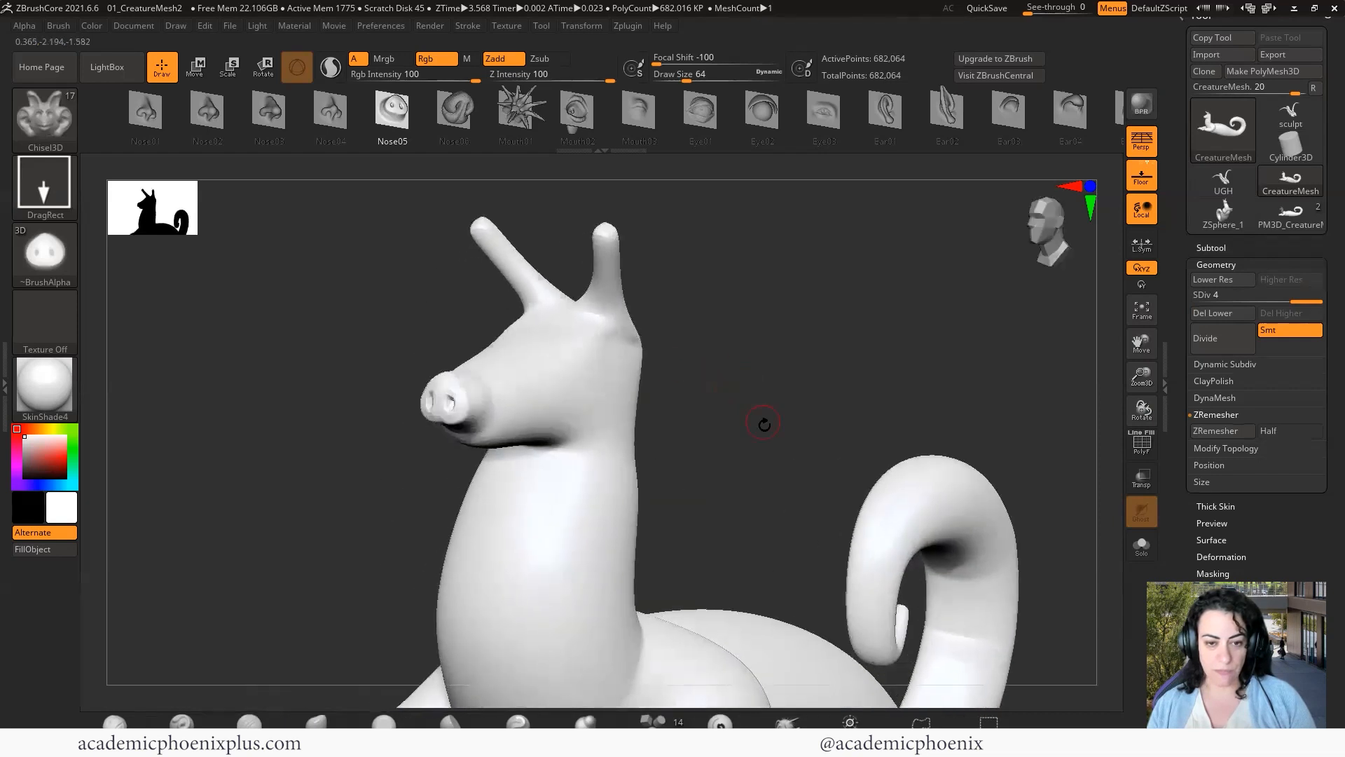
{"action": "mouse_move", "coordinate": [765, 416]}
{"action": "left_mouse_down"}
{"action": "mouse_move", "coordinate": [754, 410]}
{"action": "mouse_move", "coordinate": [765, 412]}
{"action": "left_mouse_up"}
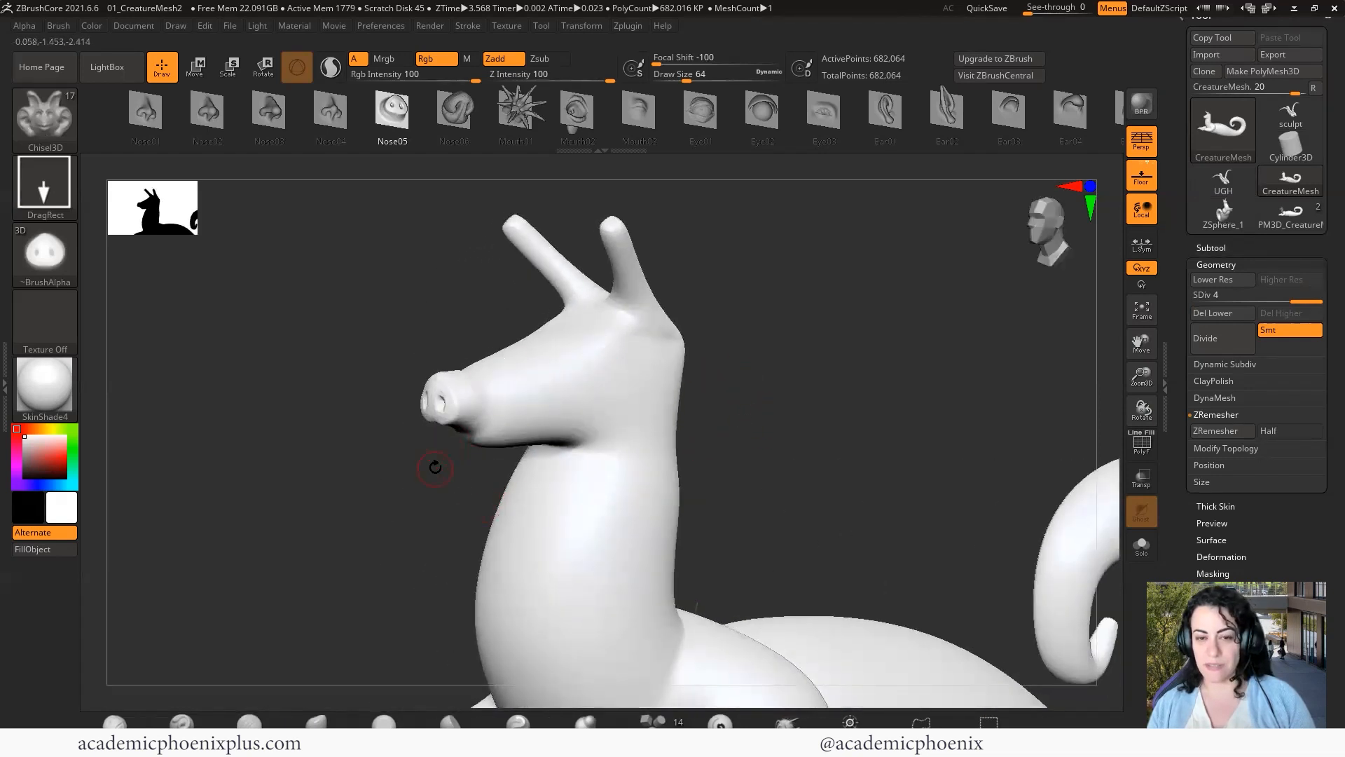
{"action": "key", "text": "ctrl+z"}
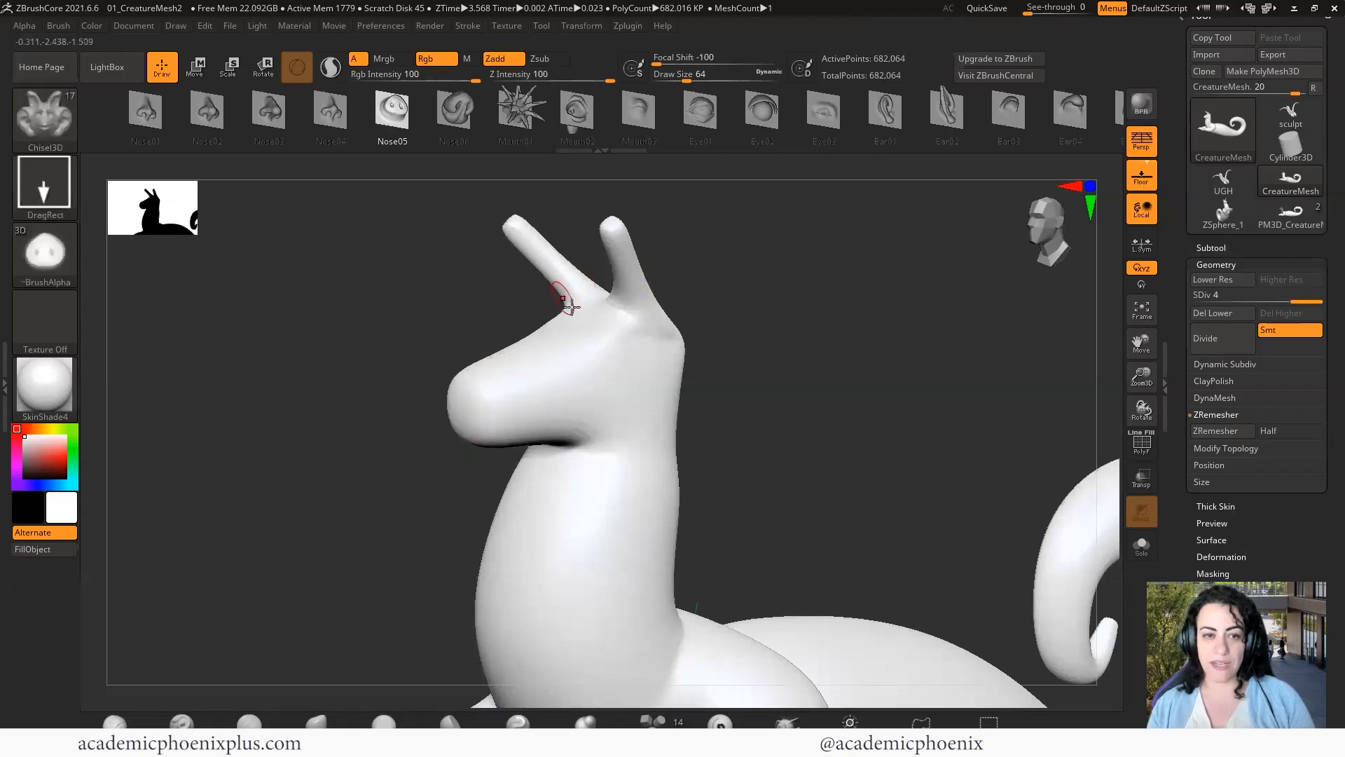
Try stamping the Chisel3D Eye01 shape on the side of the head and undo it.
{"action": "left_click", "coordinate": [699, 115]}
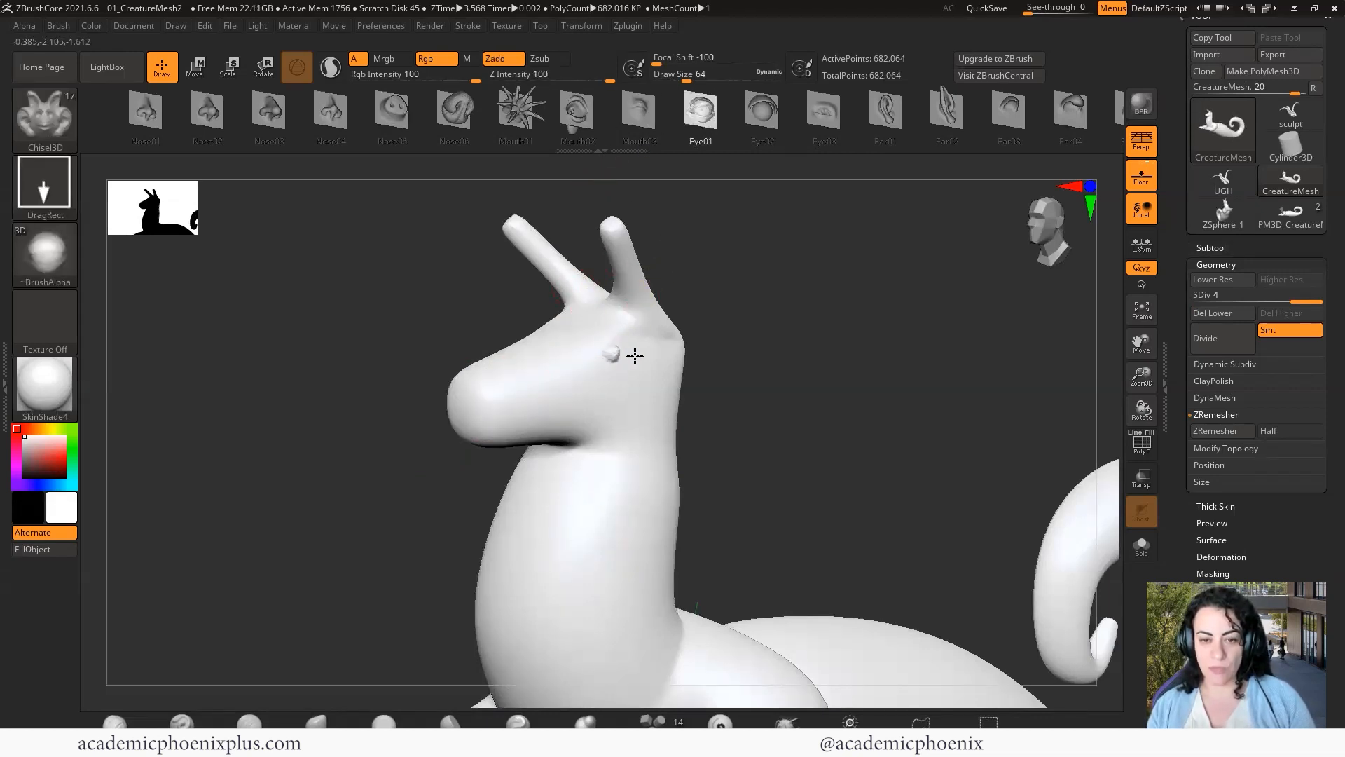
{"action": "left_click_drag", "start_coordinate": [634, 356], "coordinate": [627, 325]}
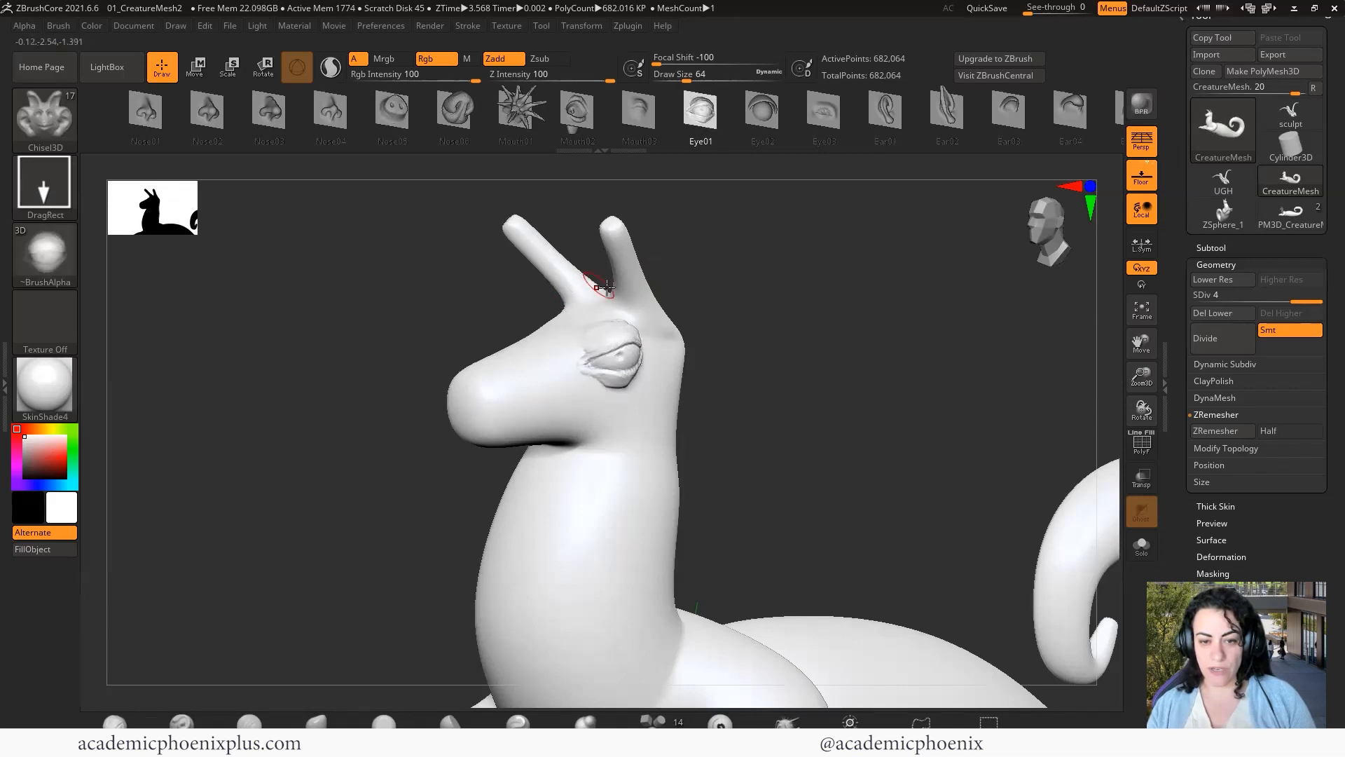
{"action": "left_click_drag", "start_coordinate": [827, 329], "coordinate": [834, 423]}
{"action": "key", "text": "ctrl+z"}
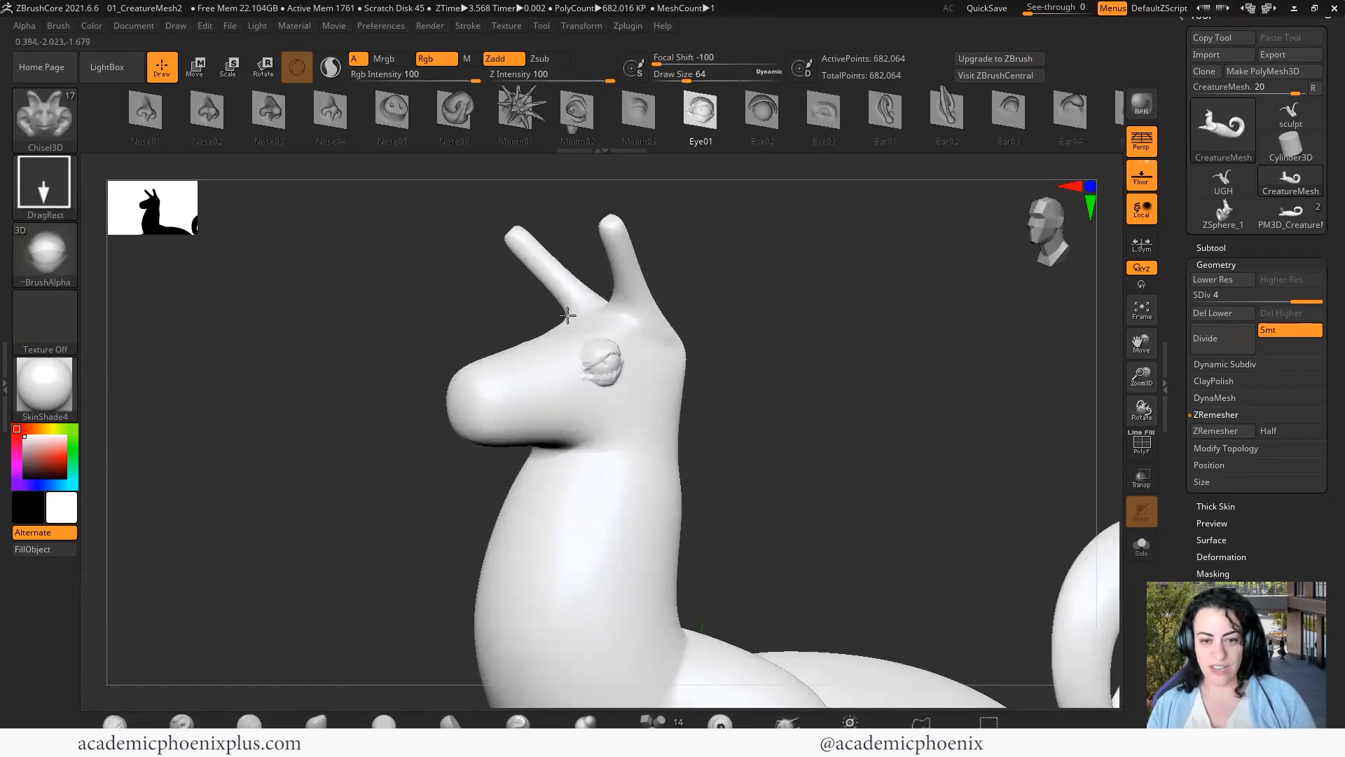
Try further Eye01 stamps around the eye area of the head, undoing each attempt.
{"action": "mouse_move", "coordinate": [567, 315]}
{"action": "left_mouse_down"}
{"action": "mouse_move", "coordinate": [575, 305]}
{"action": "mouse_move", "coordinate": [571, 320]}
{"action": "left_mouse_up"}
{"action": "mouse_move", "coordinate": [789, 373]}
{"action": "left_mouse_down"}
{"action": "mouse_move", "coordinate": [818, 384]}
{"action": "mouse_move", "coordinate": [786, 385]}
{"action": "left_mouse_up"}
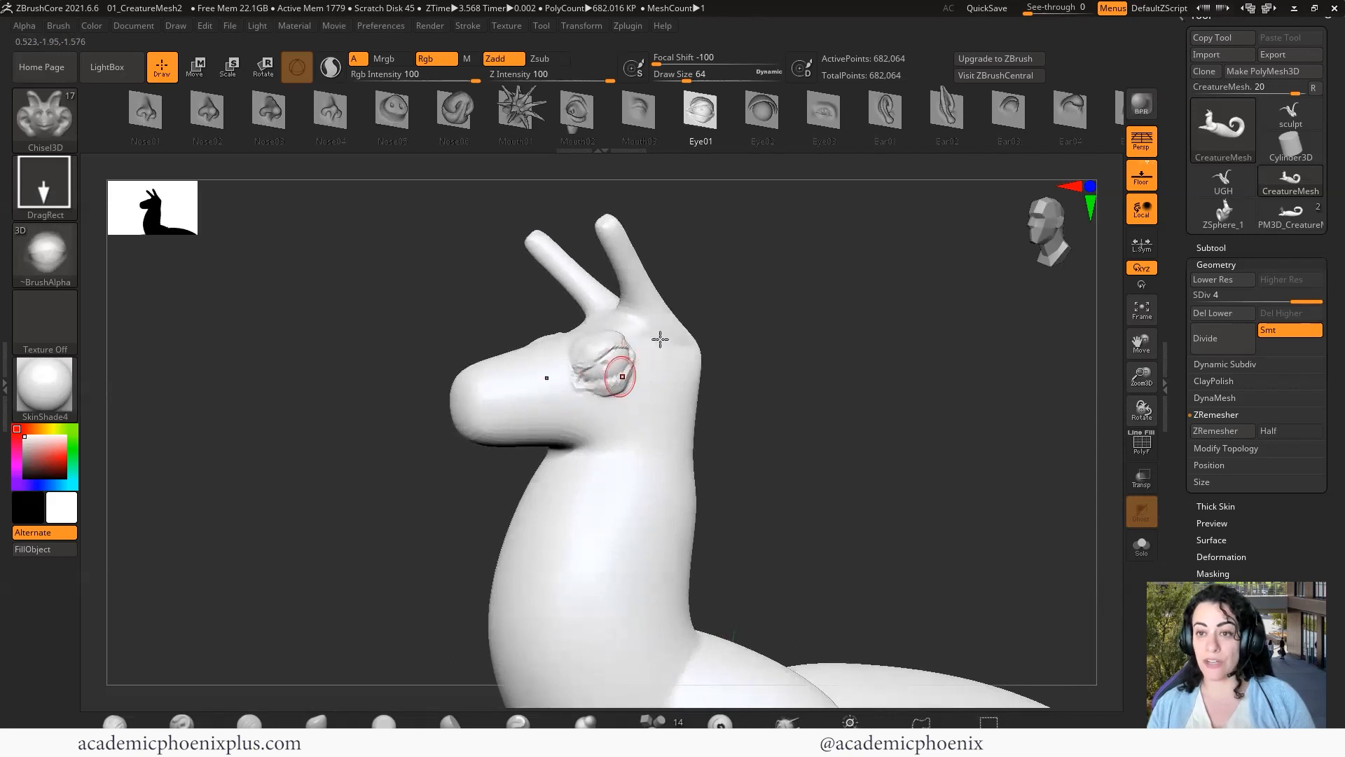
{"action": "key", "text": "ctrl+z"}
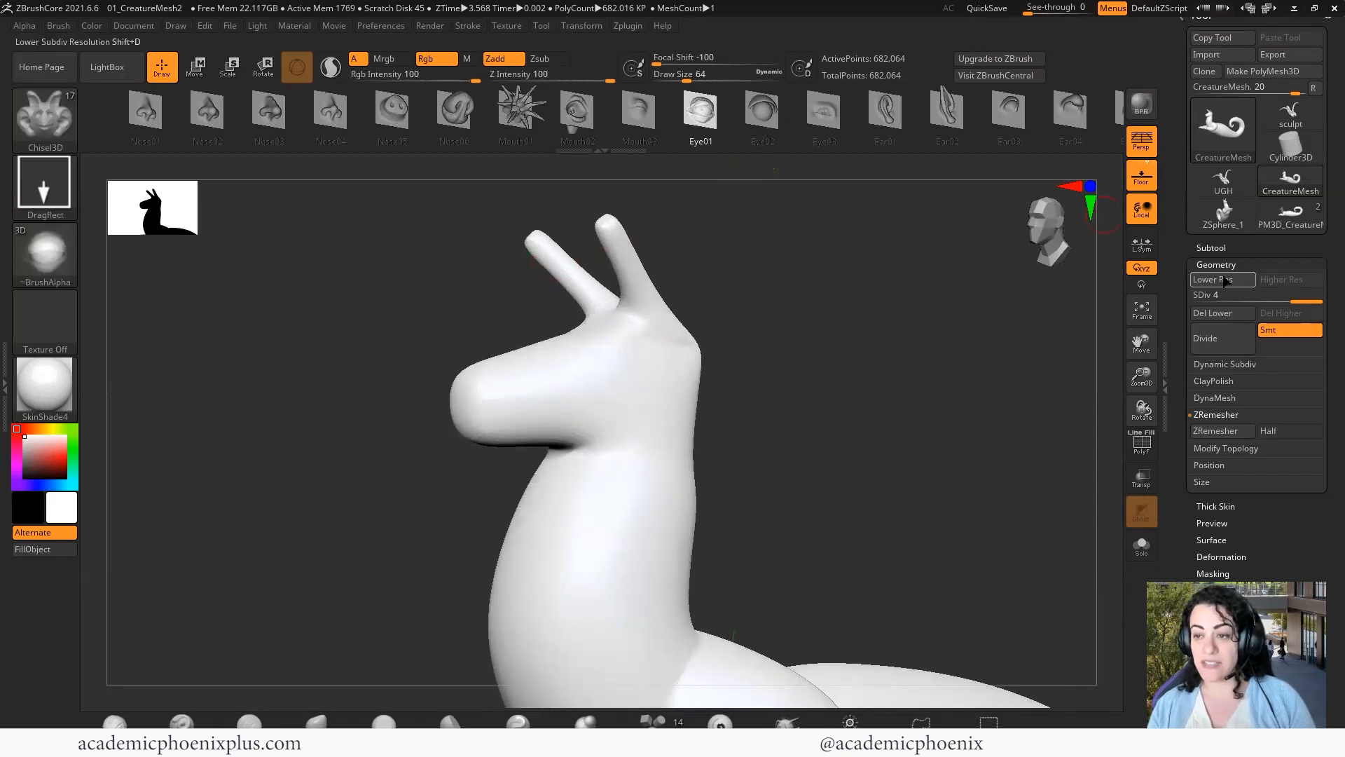
{"action": "left_click", "coordinate": [1211, 247]}
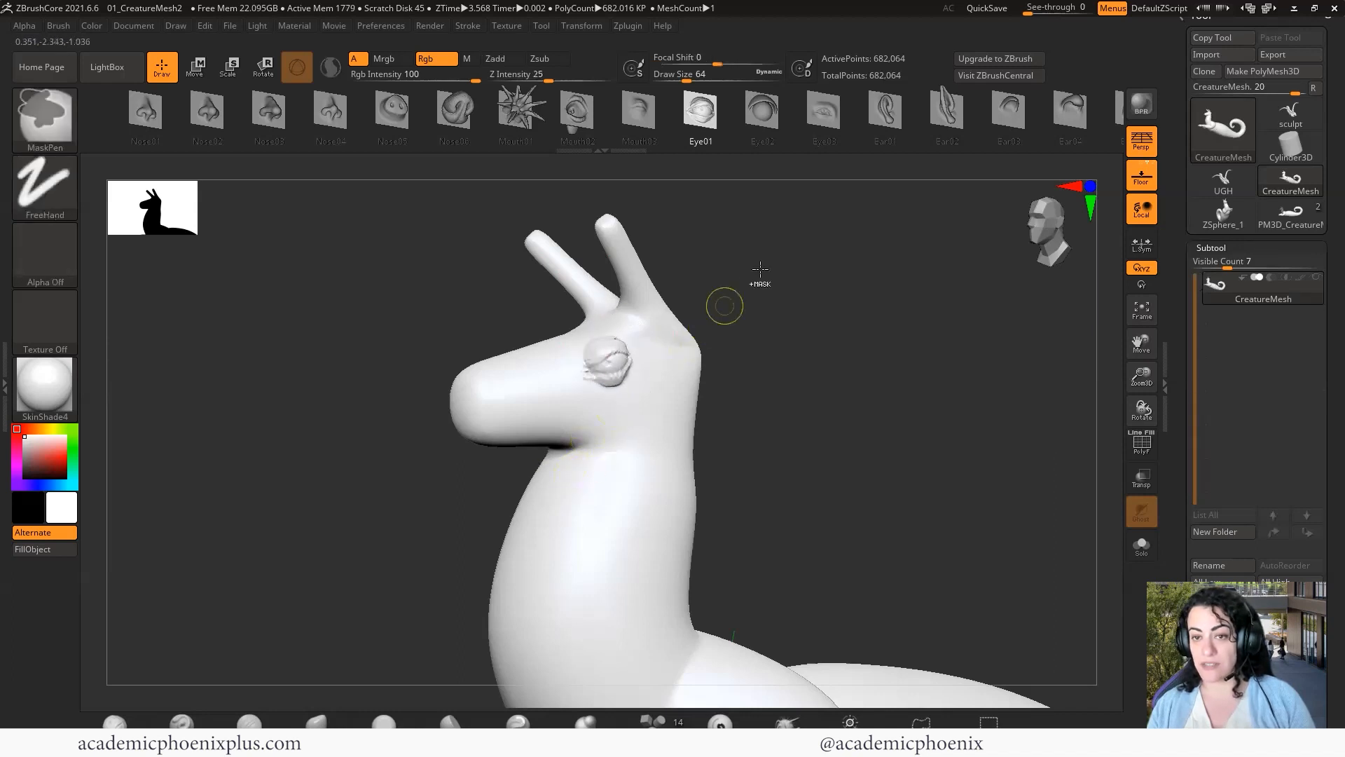
{"action": "key", "text": "ctrl+z"}
Try the Eye02 shape and the Nose03 shape on the side of the head, undoing each stamp.
{"action": "left_click", "coordinate": [763, 112]}
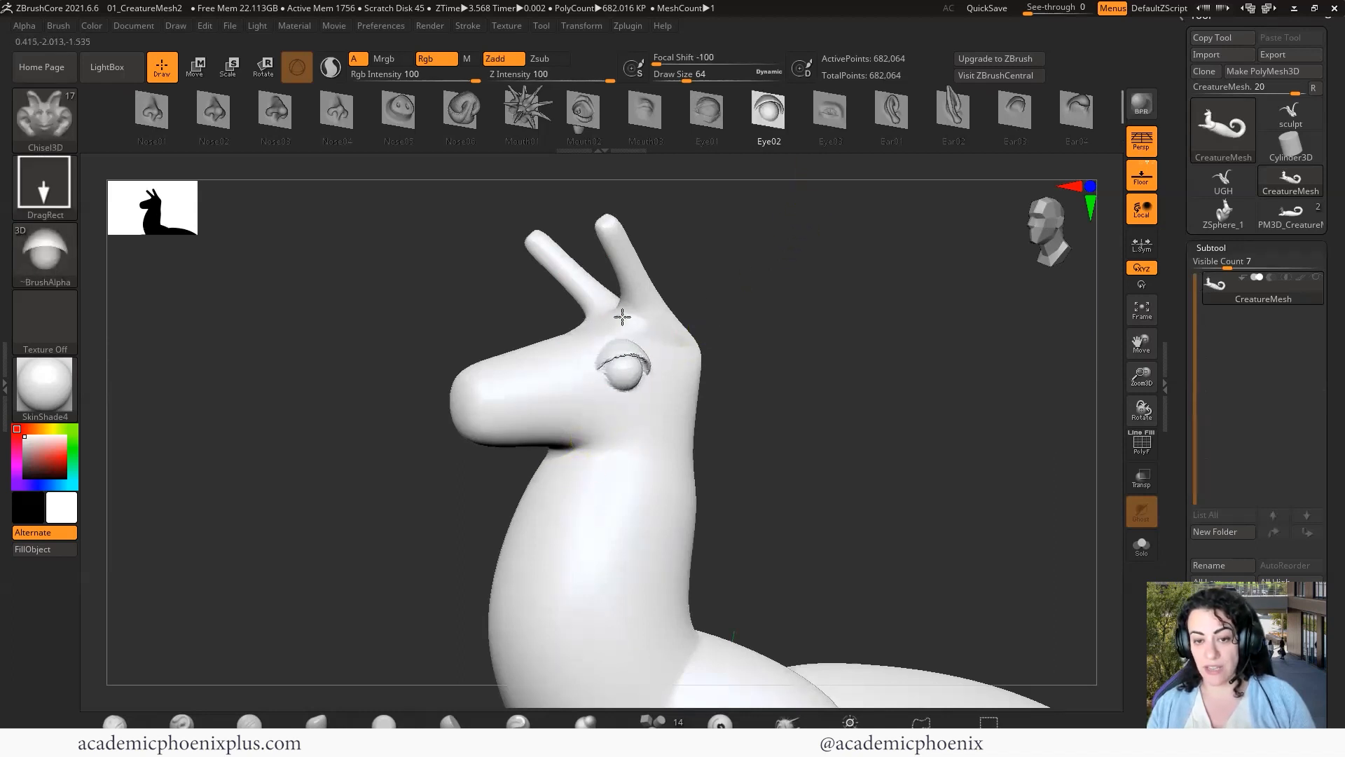
{"action": "key", "text": "ctrl+z"}
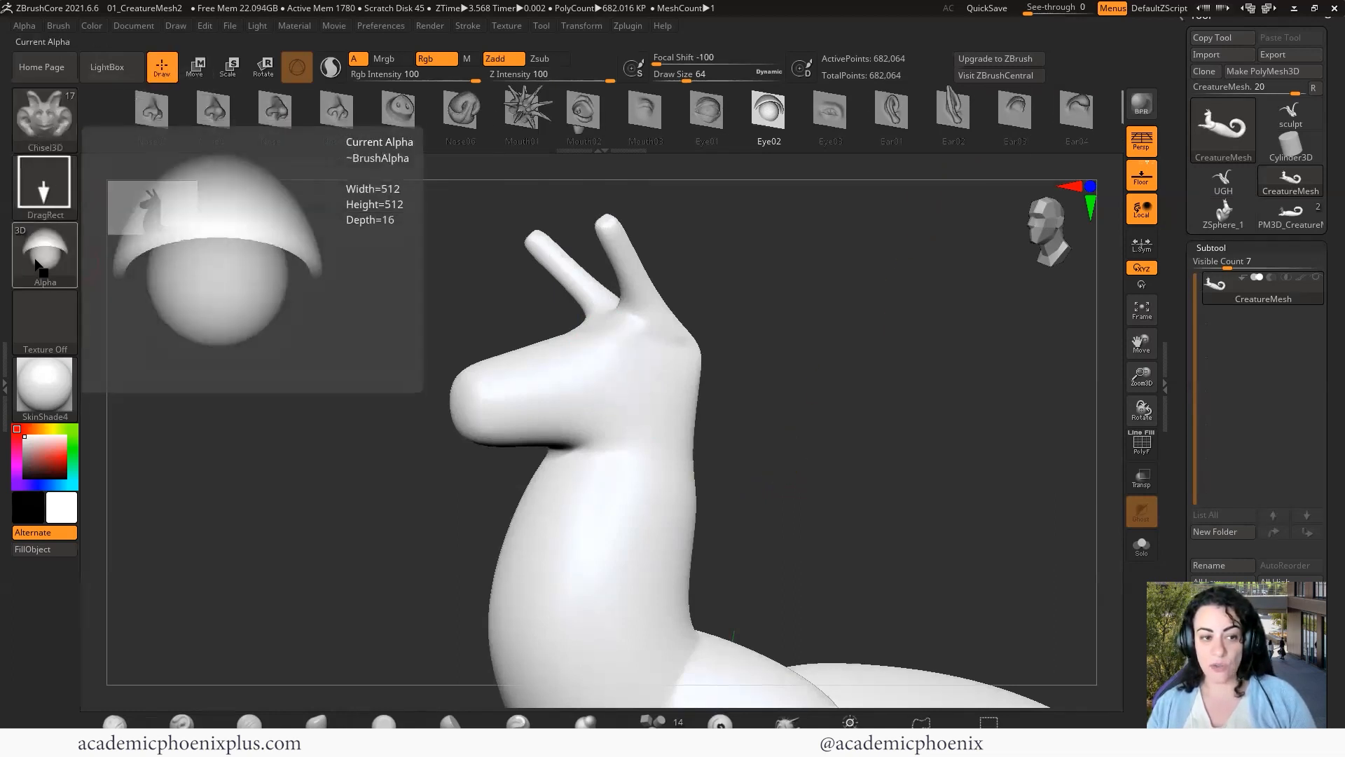
{"action": "left_click", "coordinate": [289, 123]}
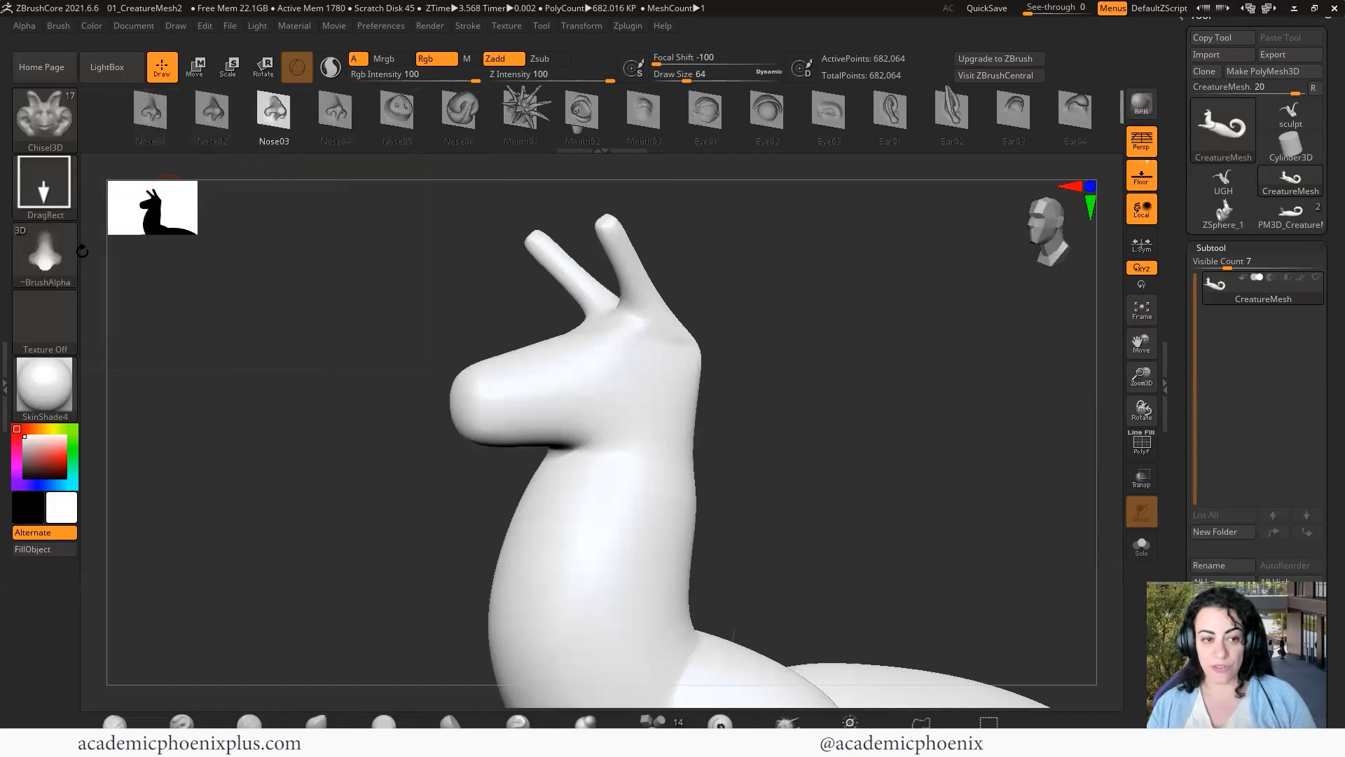
{"action": "mouse_move", "coordinate": [618, 382]}
{"action": "left_mouse_down"}
{"action": "mouse_move", "coordinate": [684, 375]}
{"action": "mouse_move", "coordinate": [592, 299]}
{"action": "mouse_move", "coordinate": [671, 423]}
{"action": "left_mouse_up"}
{"action": "mouse_move", "coordinate": [862, 409]}
{"action": "left_mouse_down"}
{"action": "mouse_move", "coordinate": [856, 331]}
{"action": "mouse_move", "coordinate": [809, 405]}
{"action": "mouse_move", "coordinate": [832, 394]}
{"action": "mouse_move", "coordinate": [621, 396]}
{"action": "left_mouse_up"}
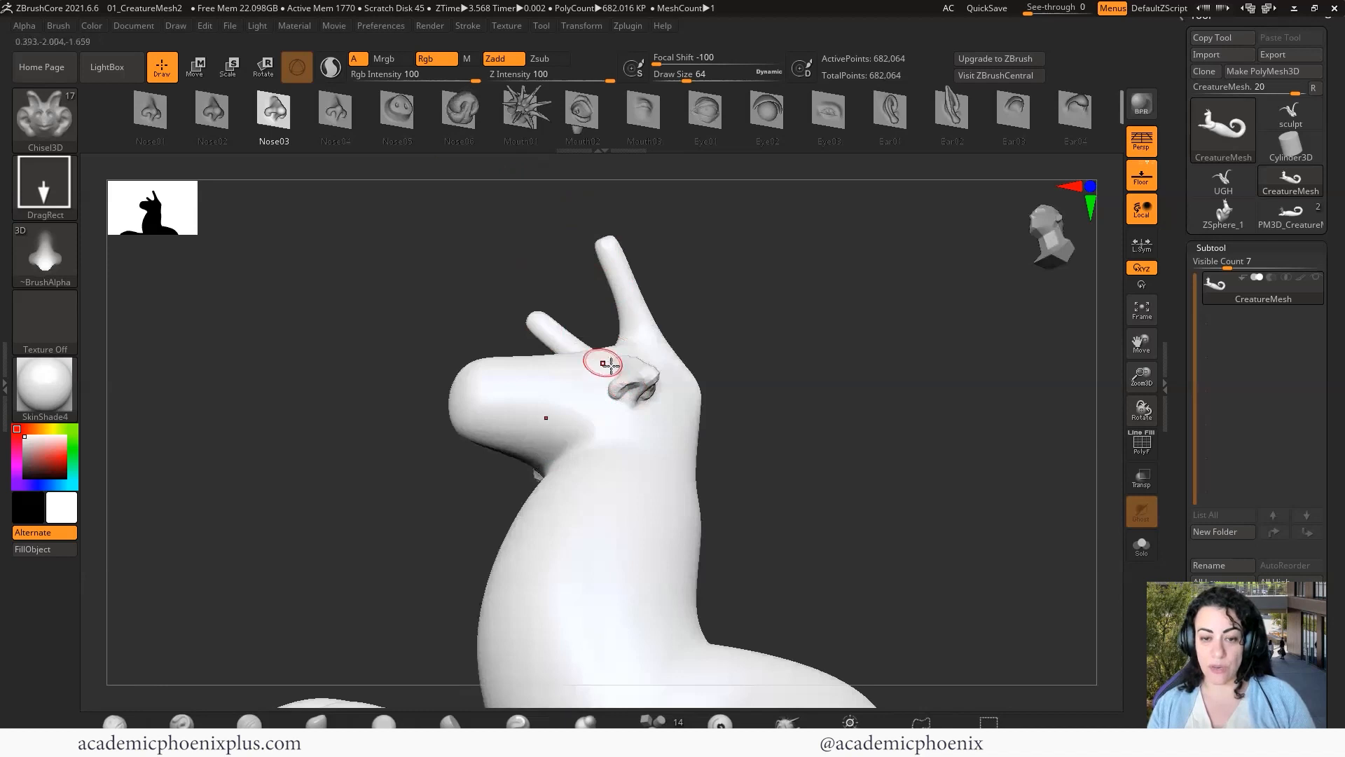
{"action": "key", "text": "ctrl+z"}
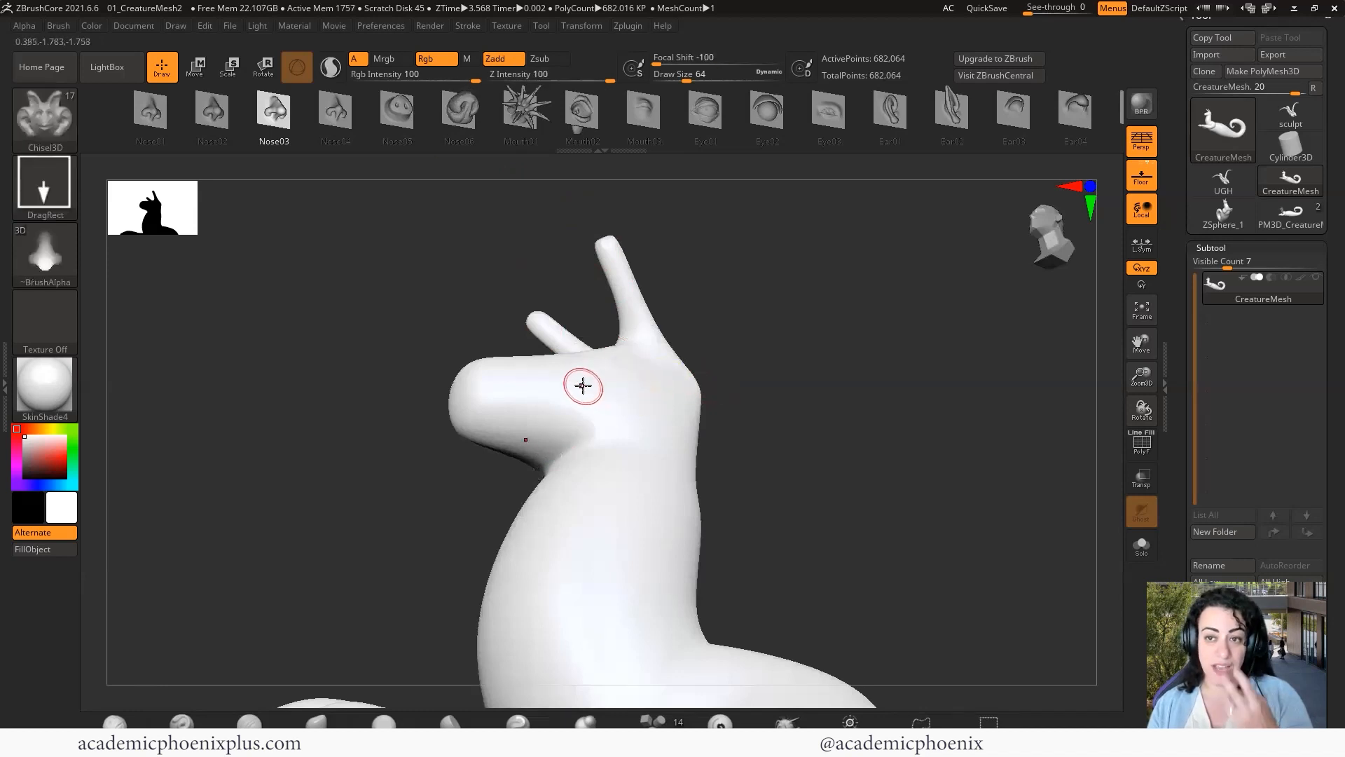
Switch to the ChiselCreature brush and select its Nostril shape for the creature's muzzle.
{"action": "left_click", "coordinate": [43, 140]}
{"action": "left_click", "coordinate": [43, 123]}
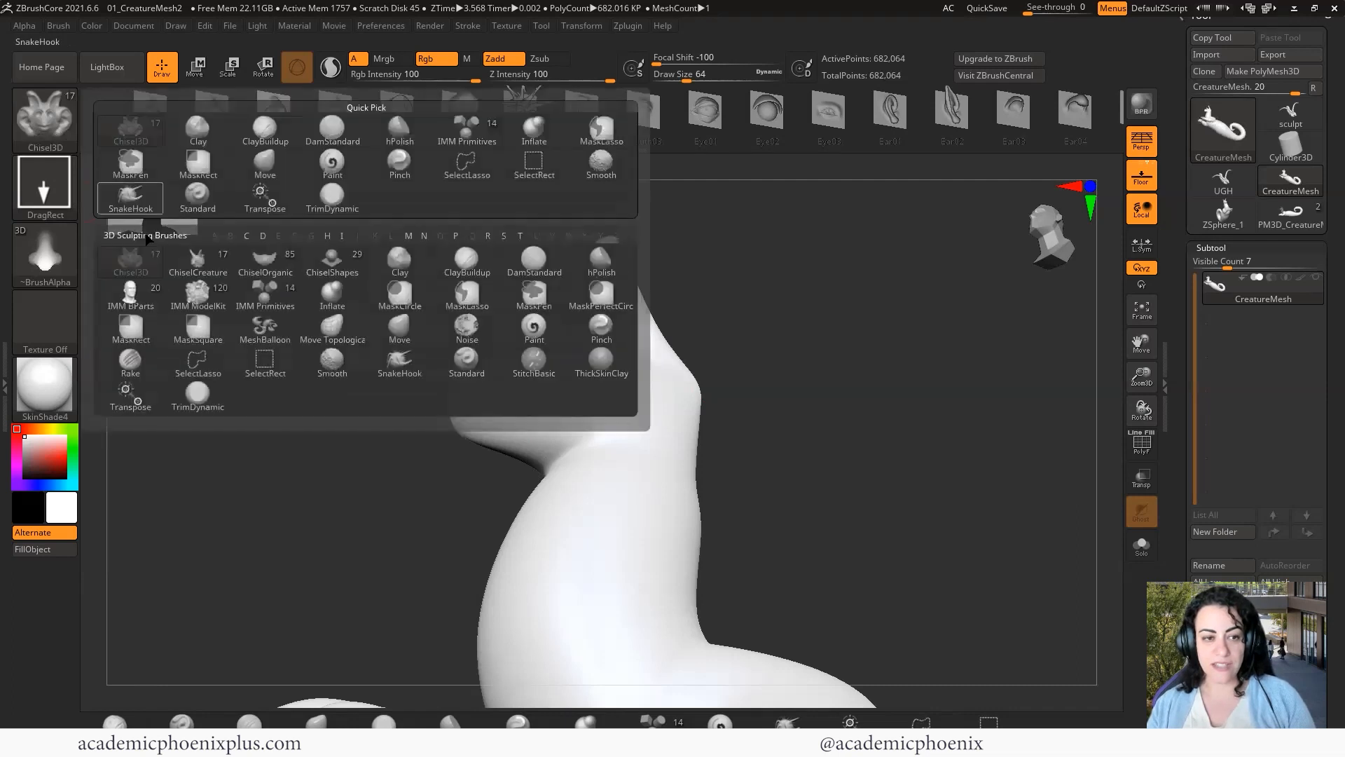
{"action": "mouse_move", "coordinate": [198, 274]}
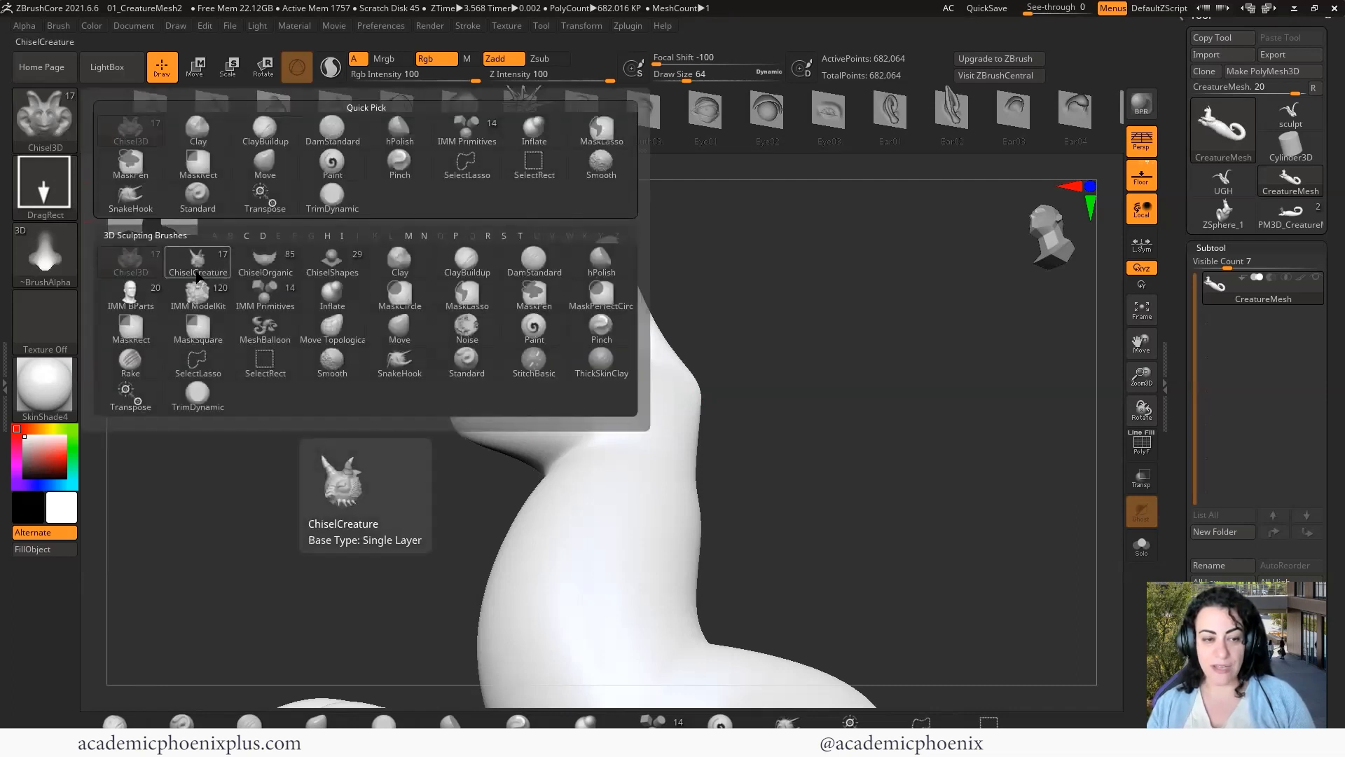
{"action": "left_click", "coordinate": [198, 275]}
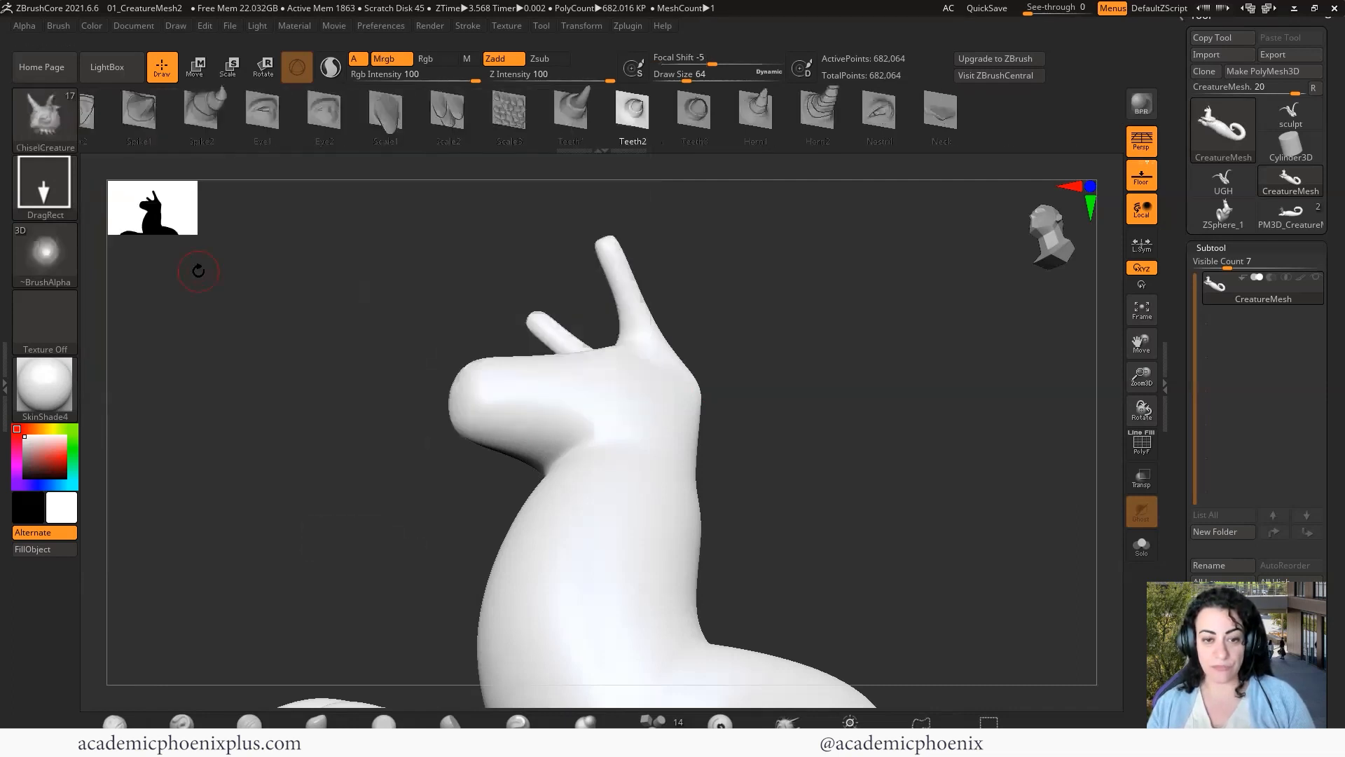
{"action": "left_click_drag", "start_coordinate": [299, 265], "coordinate": [300, 274]}
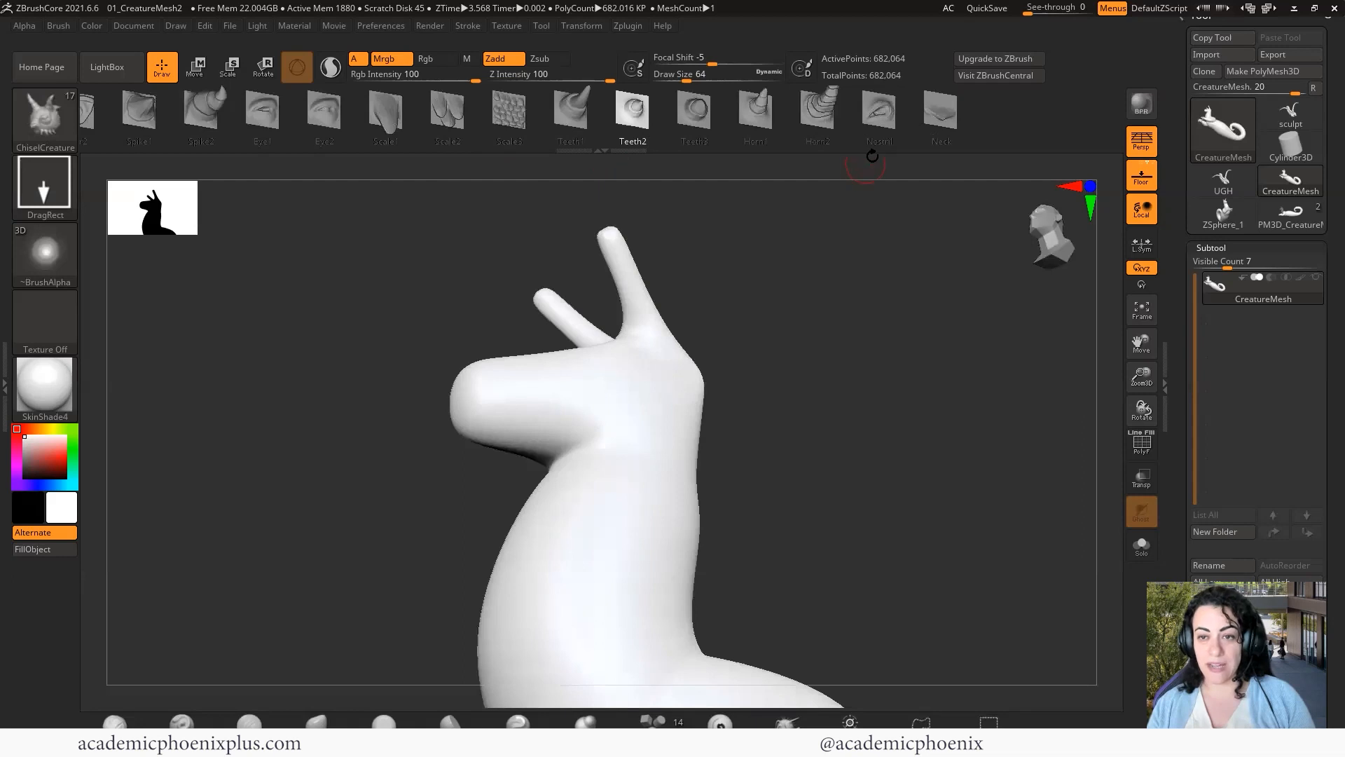
{"action": "left_click", "coordinate": [879, 115]}
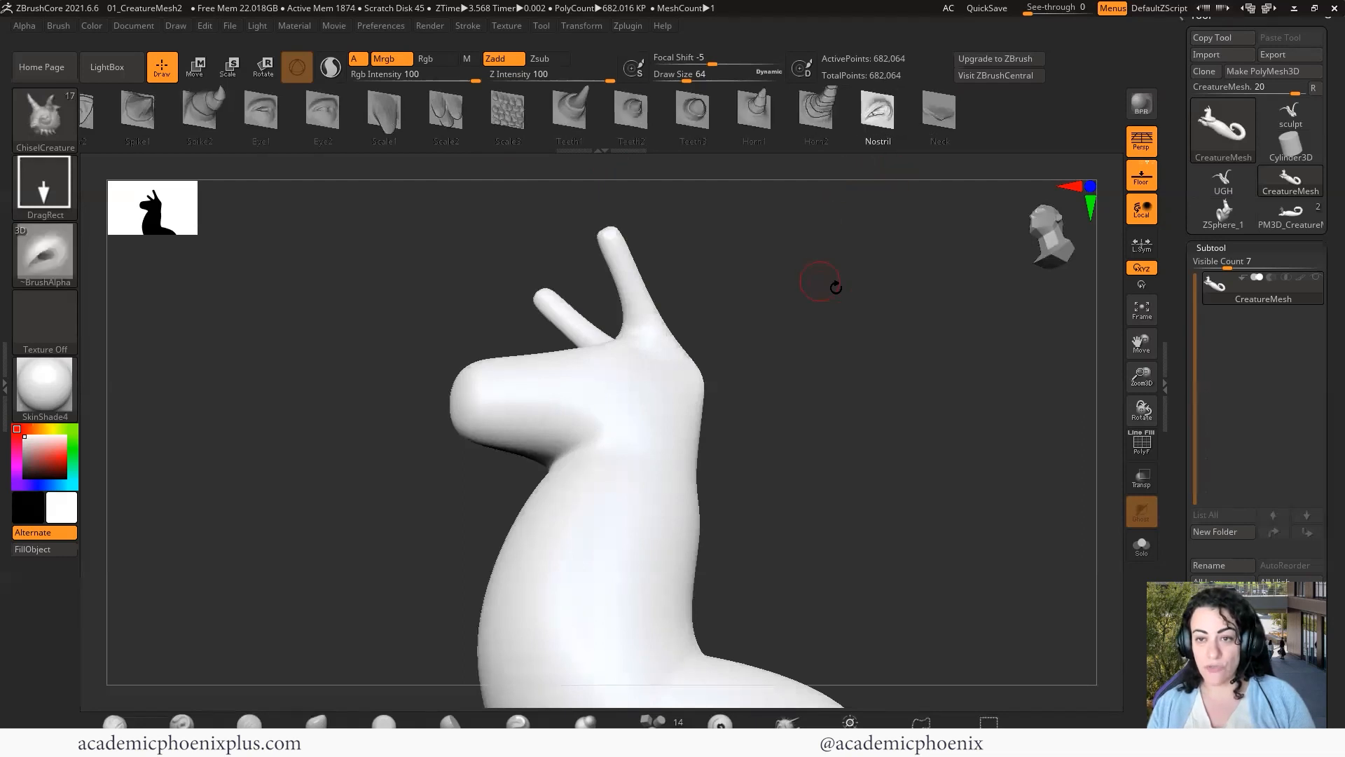
Stamp a pair of nostrils on the front of the muzzle with the Nostril shape, undoing any misplaced stamp.
{"action": "left_click_drag", "start_coordinate": [835, 287], "coordinate": [888, 296]}
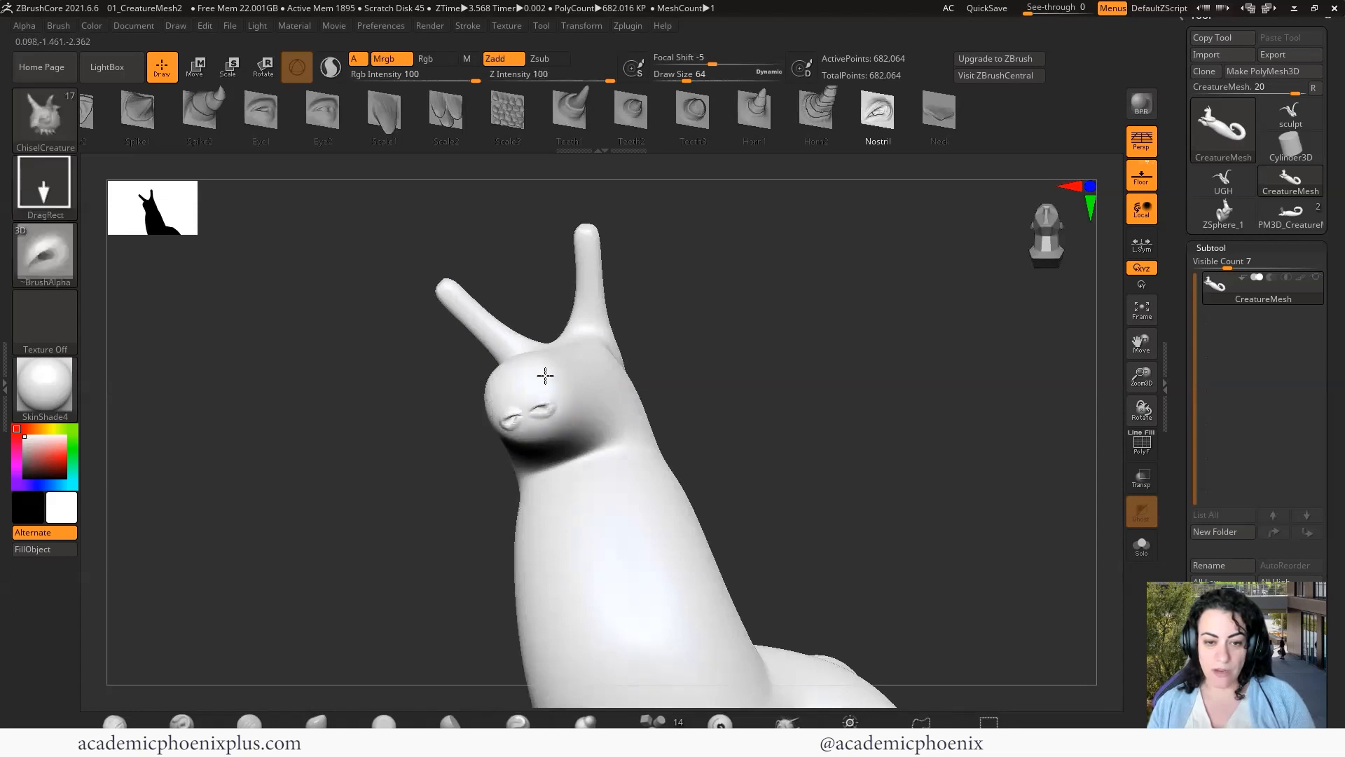
{"action": "mouse_move", "coordinate": [516, 368]}
{"action": "left_mouse_down"}
{"action": "mouse_move", "coordinate": [516, 355]}
{"action": "mouse_move", "coordinate": [530, 374]}
{"action": "mouse_move", "coordinate": [524, 360]}
{"action": "left_mouse_up"}
{"action": "key", "text": "ctrl+z"}
{"action": "left_click_drag", "start_coordinate": [700, 371], "coordinate": [806, 385]}
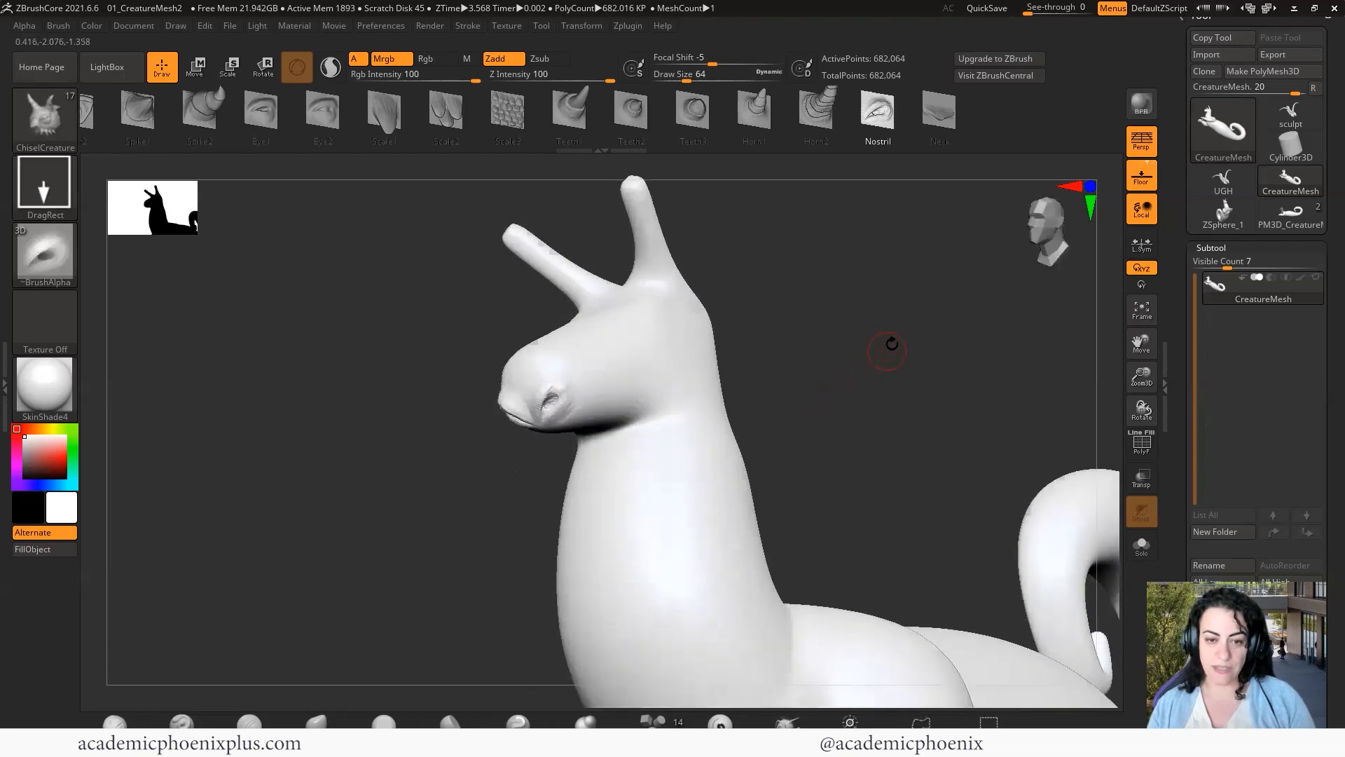
{"action": "left_click_drag", "start_coordinate": [893, 287], "coordinate": [682, 444]}
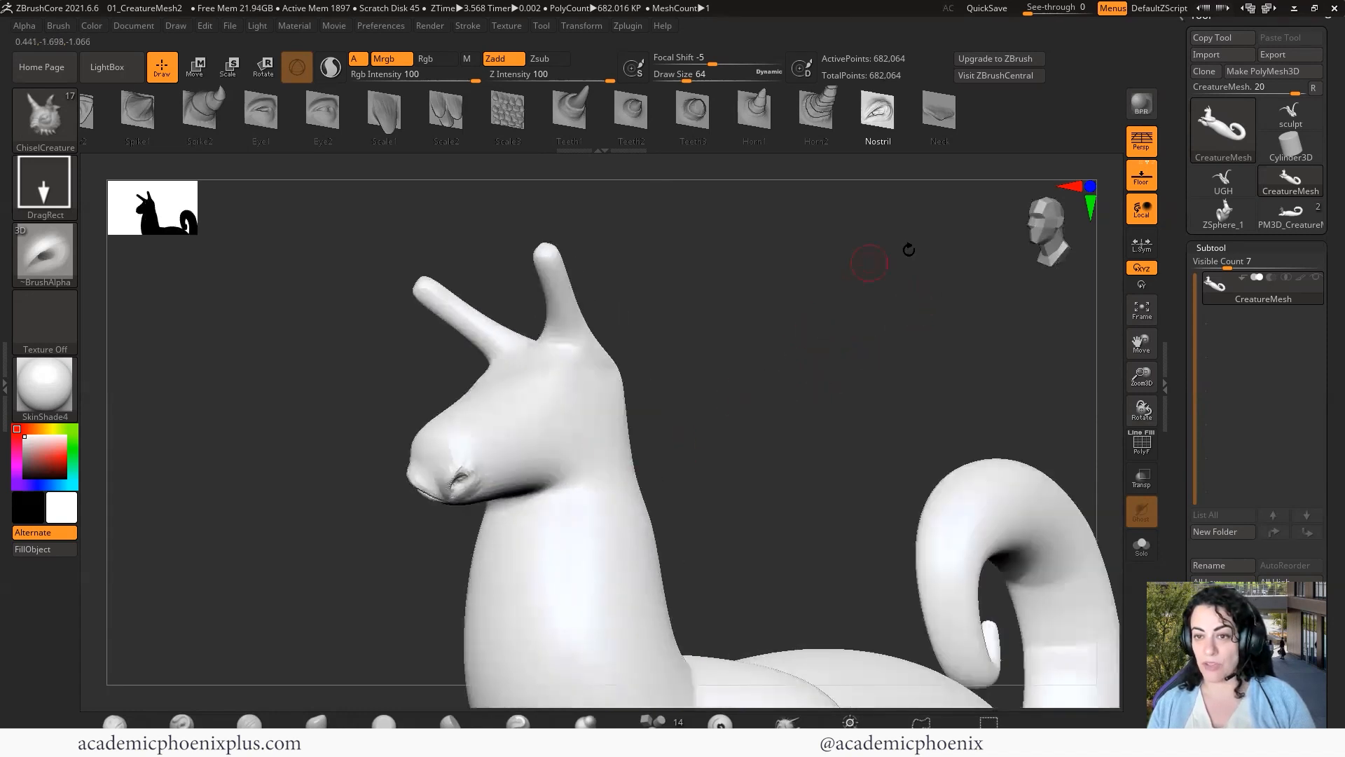
Select the Eye1 shape and stamp an eye on the side of the head below the horns.
{"action": "left_click_drag", "start_coordinate": [909, 249], "coordinate": [911, 204], "text": "alt"}
{"action": "mouse_move", "coordinate": [245, 156]}
{"action": "left_mouse_down"}
{"action": "mouse_move", "coordinate": [264, 155]}
{"action": "mouse_move", "coordinate": [231, 156]}
{"action": "left_mouse_up"}
{"action": "left_click", "coordinate": [261, 110]}
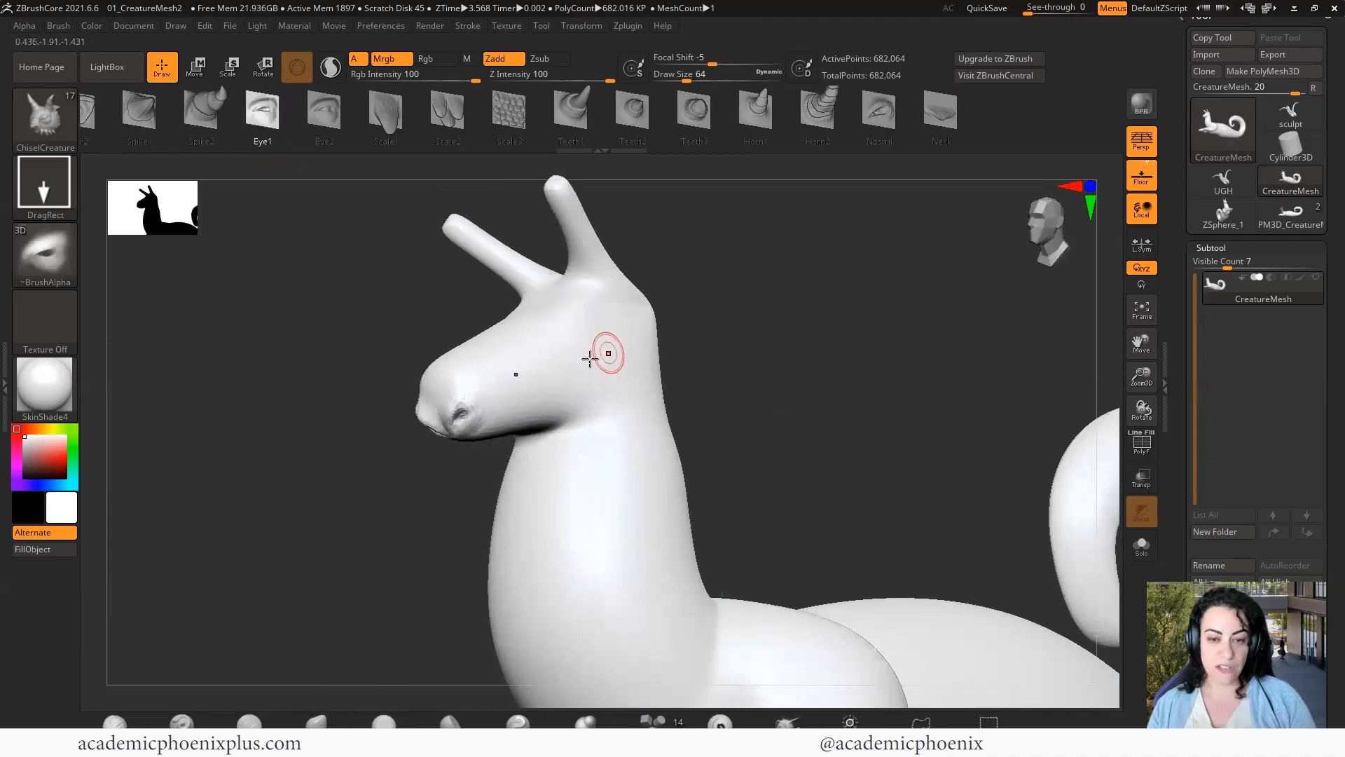
{"action": "left_click_drag", "start_coordinate": [579, 337], "coordinate": [570, 269]}
{"action": "left_click_drag", "start_coordinate": [816, 352], "coordinate": [708, 386]}
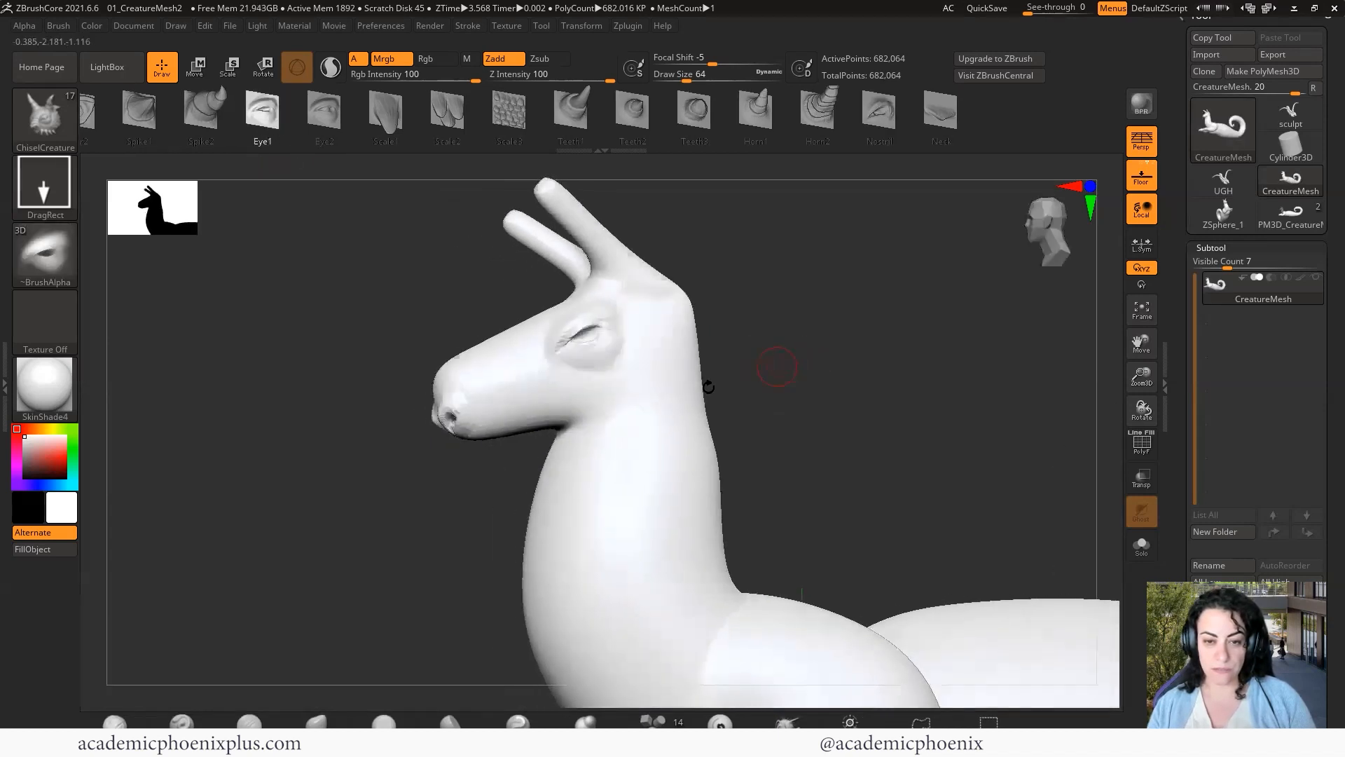
{"action": "mouse_move", "coordinate": [350, 338]}
{"action": "left_mouse_down"}
{"action": "mouse_move", "coordinate": [333, 319]}
{"action": "mouse_move", "coordinate": [329, 231]}
{"action": "left_mouse_up"}
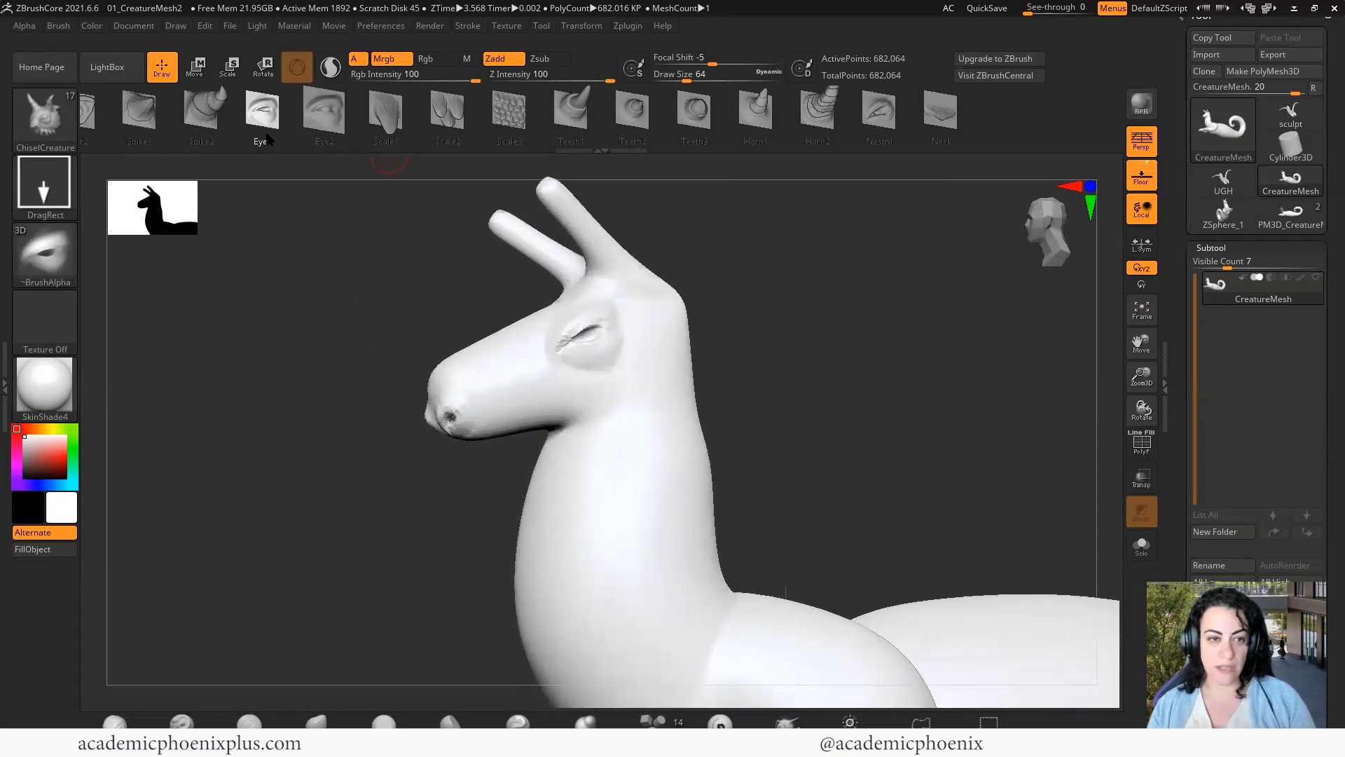
Try the Ear2 shape on the side of the head behind the eye and undo the stamp.
{"action": "left_click", "coordinate": [210, 130]}
{"action": "left_click_drag", "start_coordinate": [220, 140], "coordinate": [440, 161]}
{"action": "left_click", "coordinate": [371, 112]}
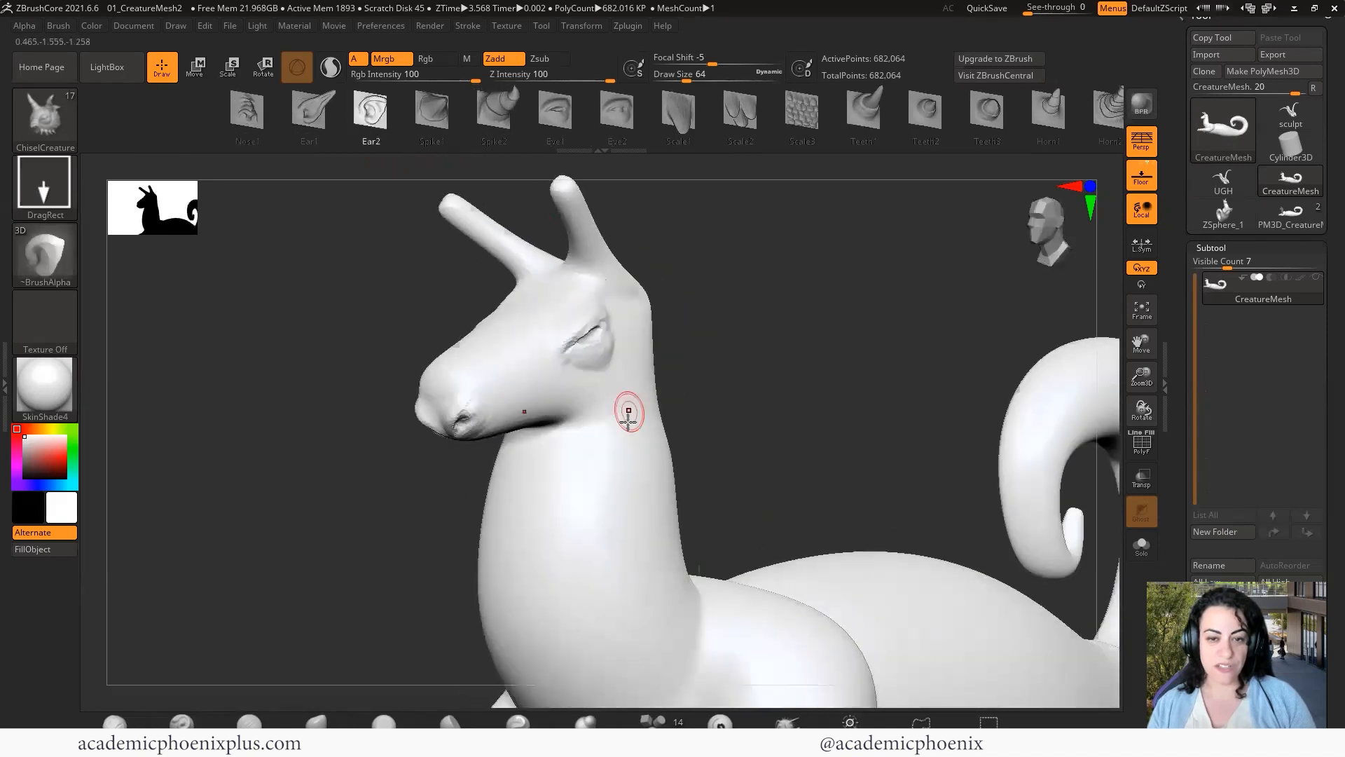
{"action": "left_click_drag", "start_coordinate": [648, 417], "coordinate": [685, 368]}
{"action": "key", "text": "ctrl+z"}
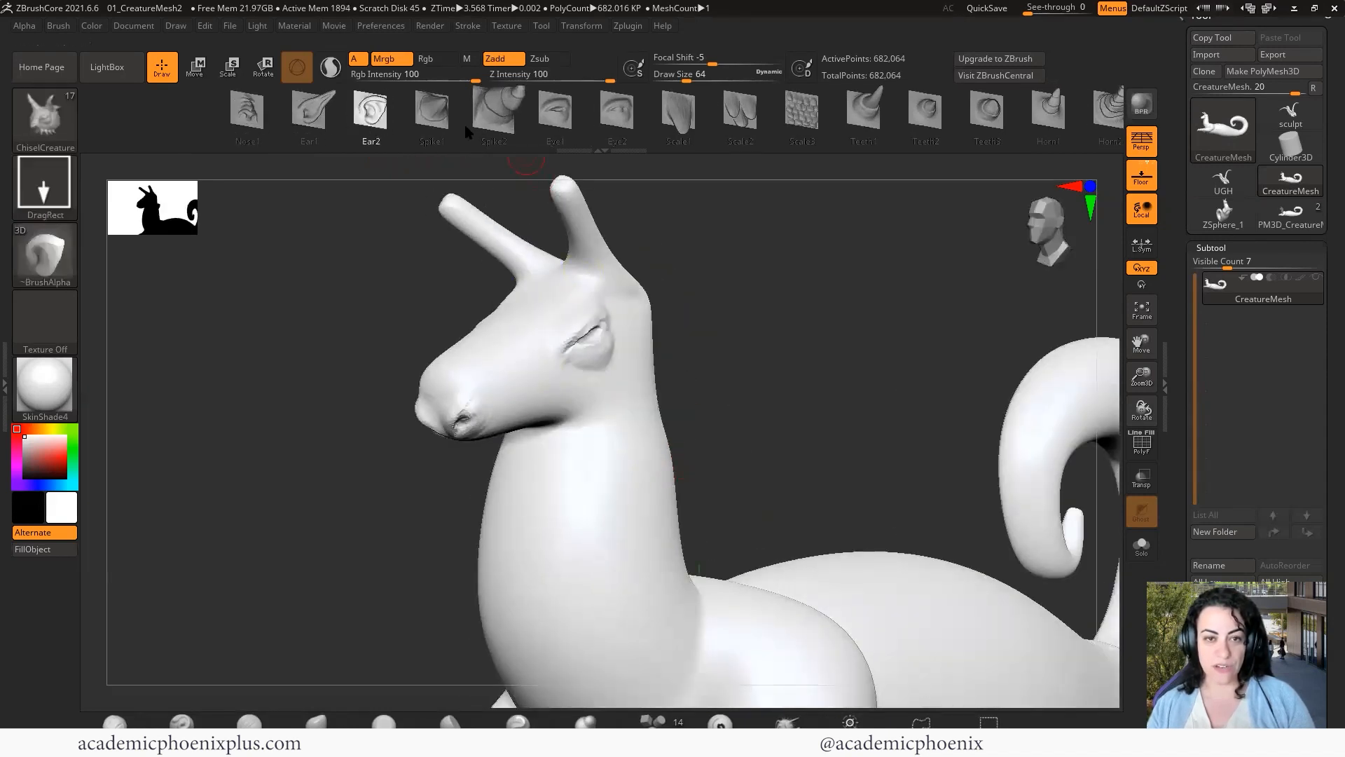
Select the Spike1 shape, undo a trial spike at the back of the head, and stamp pointed spikes on the horn tips.
{"action": "left_click", "coordinate": [448, 127]}
{"action": "left_click_drag", "start_coordinate": [628, 294], "coordinate": [652, 282]}
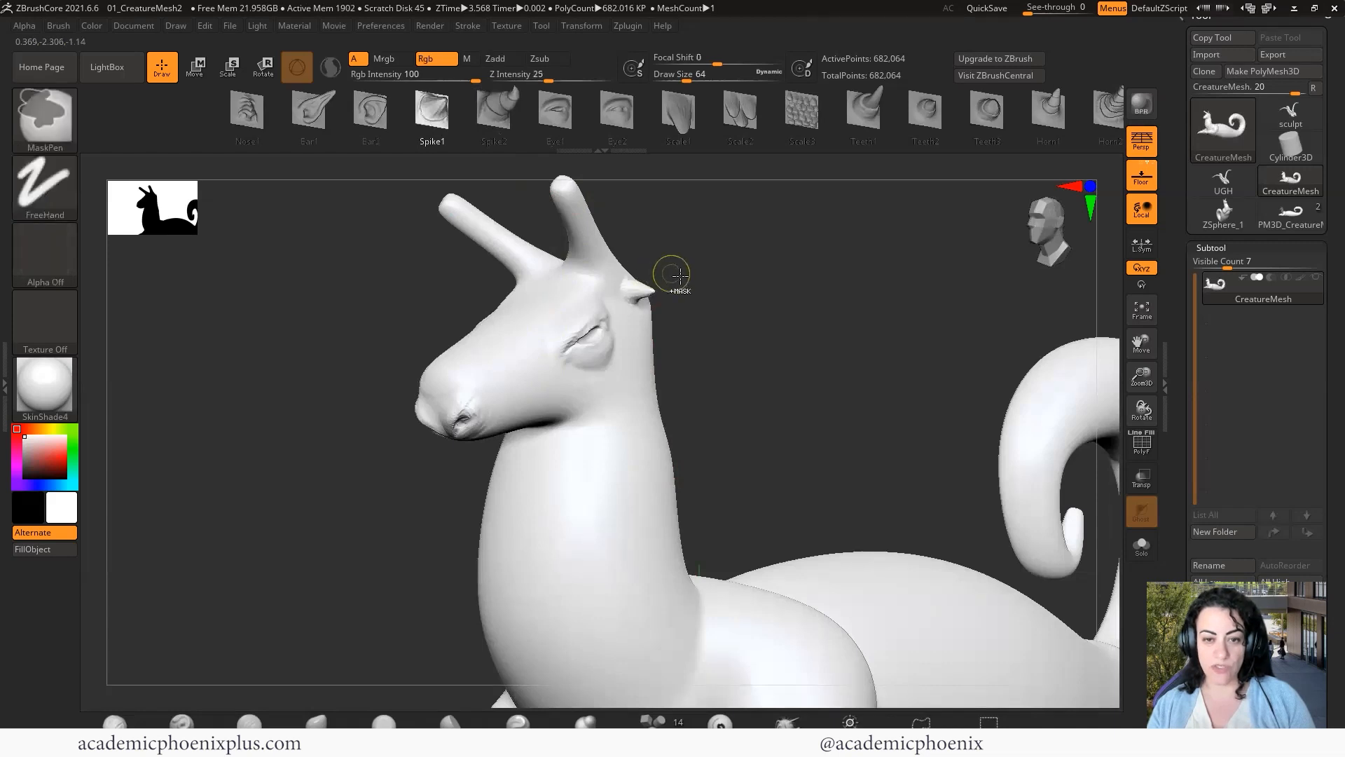
{"action": "key", "text": "ctrl+z"}
{"action": "left_click_drag", "start_coordinate": [547, 170], "coordinate": [537, 166]}
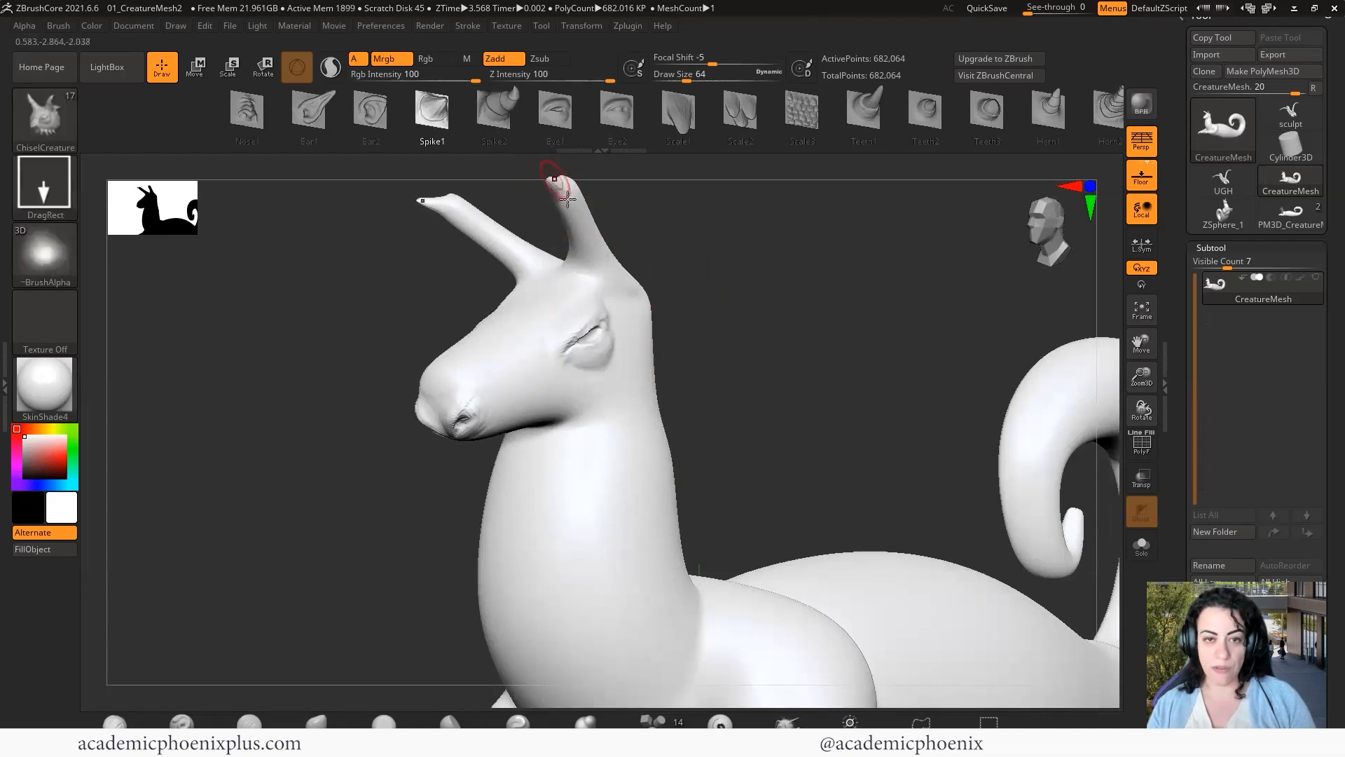
{"action": "left_click_drag", "start_coordinate": [735, 298], "coordinate": [685, 193]}
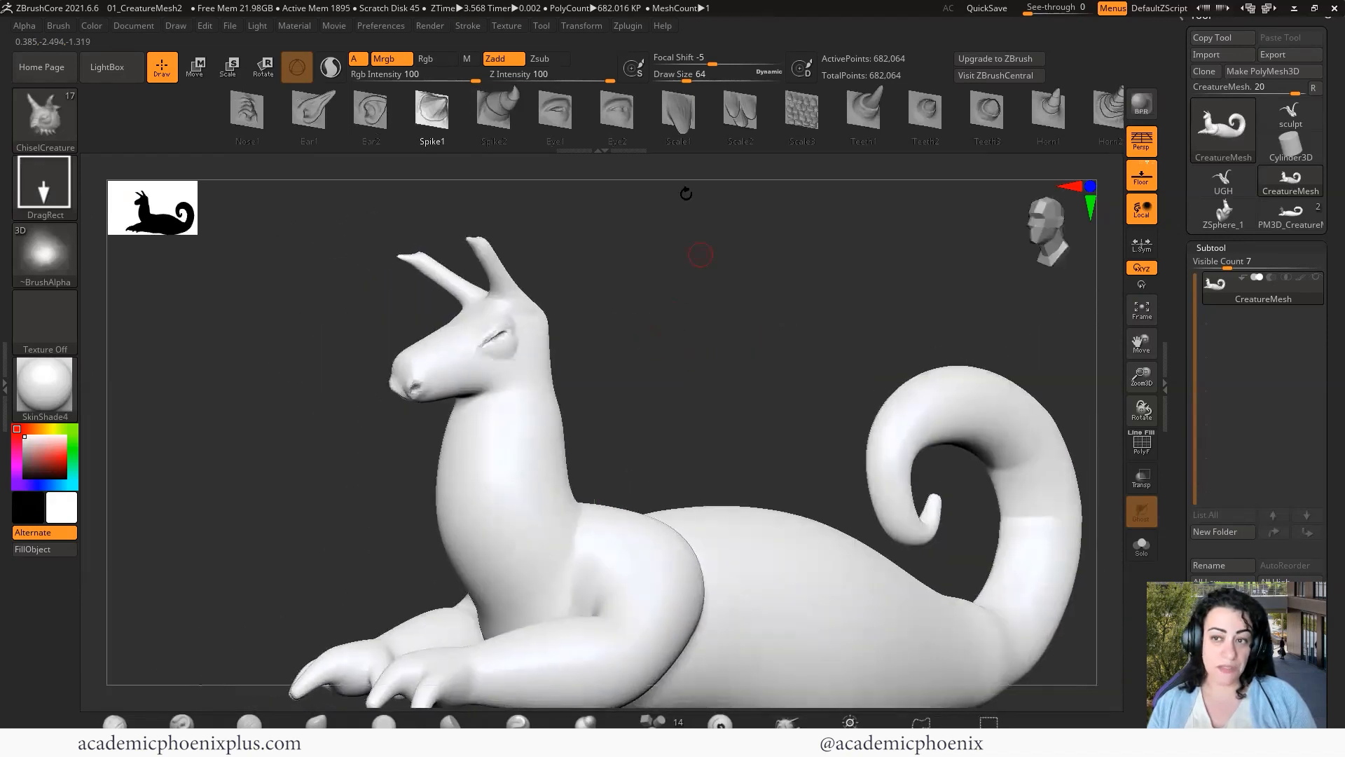
Cover the front of the neck from the chest up to the chin with Scale3 stamps, undoing the trial stamps.
{"action": "left_click", "coordinate": [802, 112]}
{"action": "left_click_drag", "start_coordinate": [699, 309], "coordinate": [709, 313]}
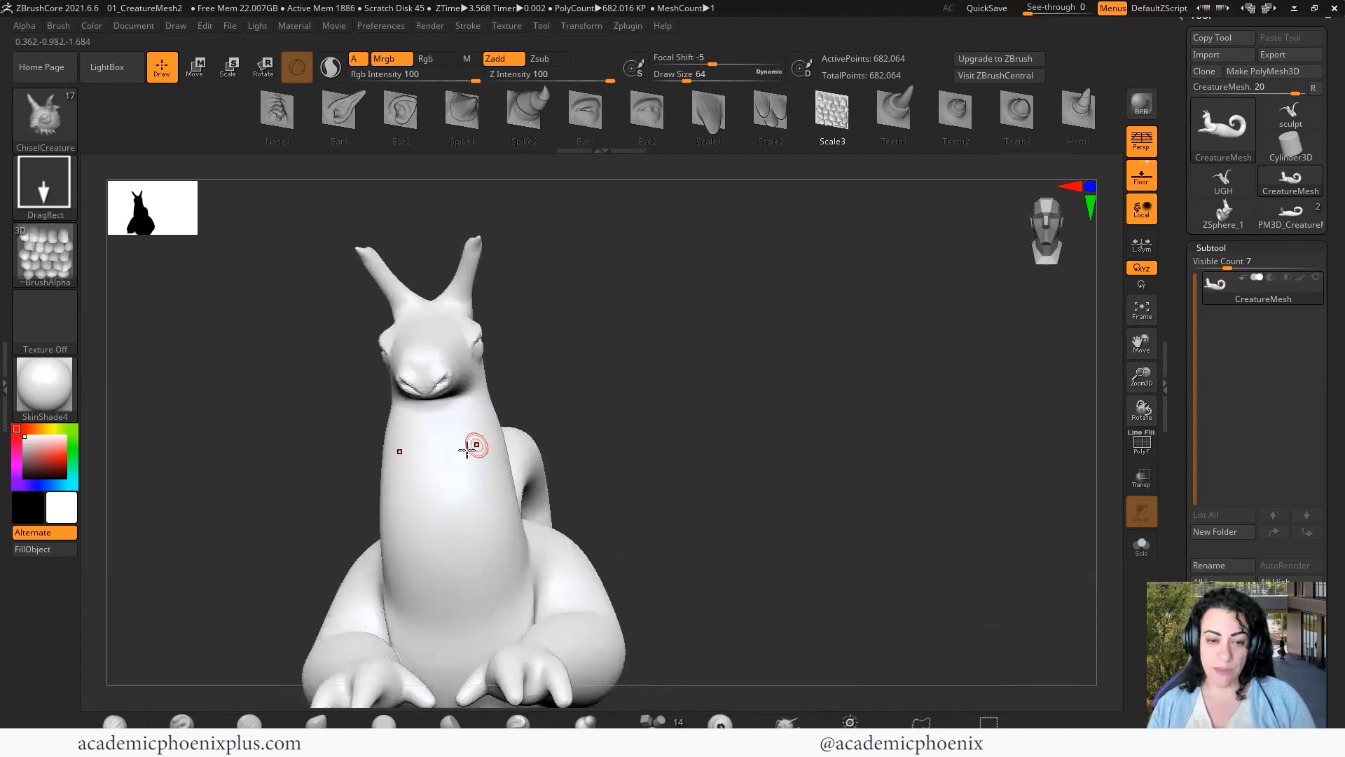
{"action": "mouse_move", "coordinate": [468, 452]}
{"action": "left_mouse_down"}
{"action": "mouse_move", "coordinate": [489, 427]}
{"action": "mouse_move", "coordinate": [481, 390]}
{"action": "mouse_move", "coordinate": [444, 411]}
{"action": "left_mouse_up"}
{"action": "key", "text": "ctrl+z"}
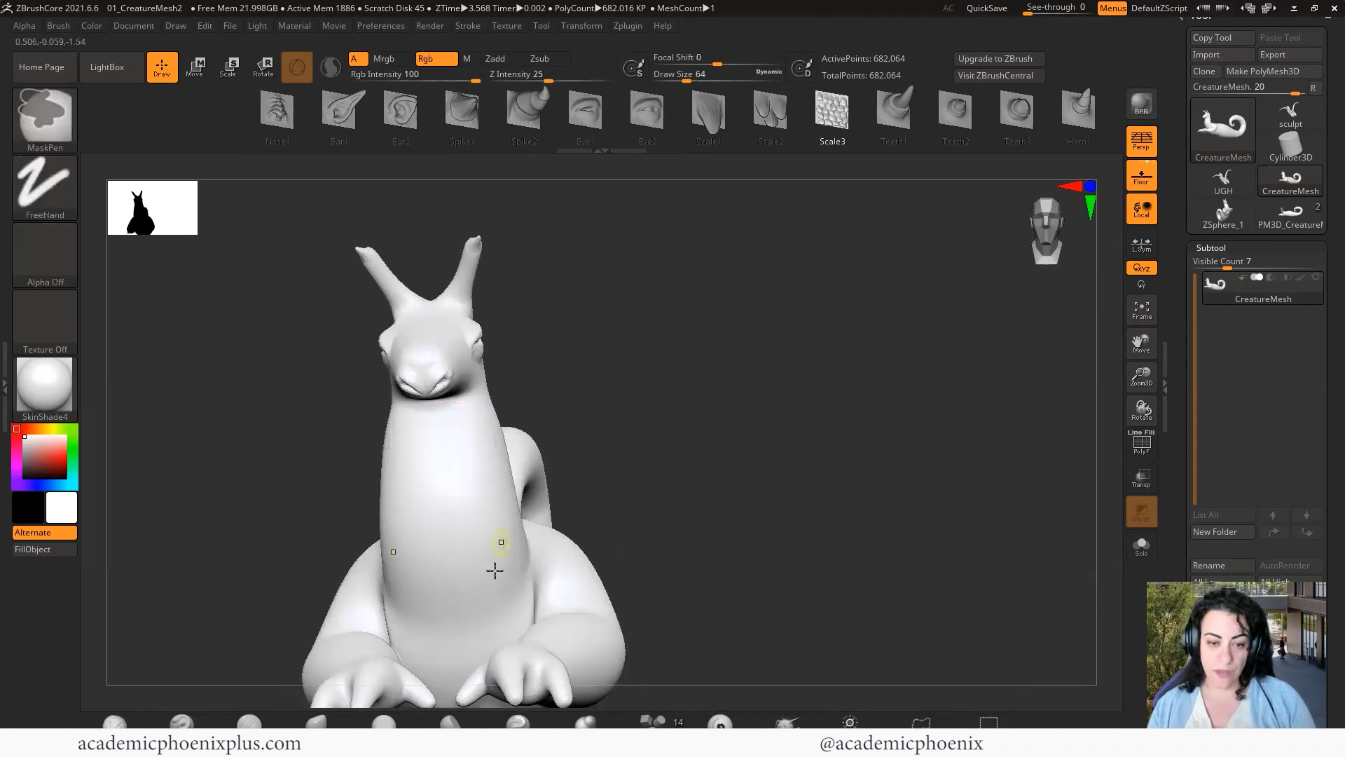
{"action": "mouse_move", "coordinate": [481, 596]}
{"action": "left_mouse_down"}
{"action": "mouse_move", "coordinate": [504, 559]}
{"action": "mouse_move", "coordinate": [459, 534]}
{"action": "mouse_move", "coordinate": [474, 540]}
{"action": "mouse_move", "coordinate": [453, 474]}
{"action": "mouse_move", "coordinate": [475, 427]}
{"action": "mouse_move", "coordinate": [452, 411]}
{"action": "left_mouse_up"}
{"action": "key", "text": "ctrl+z"}
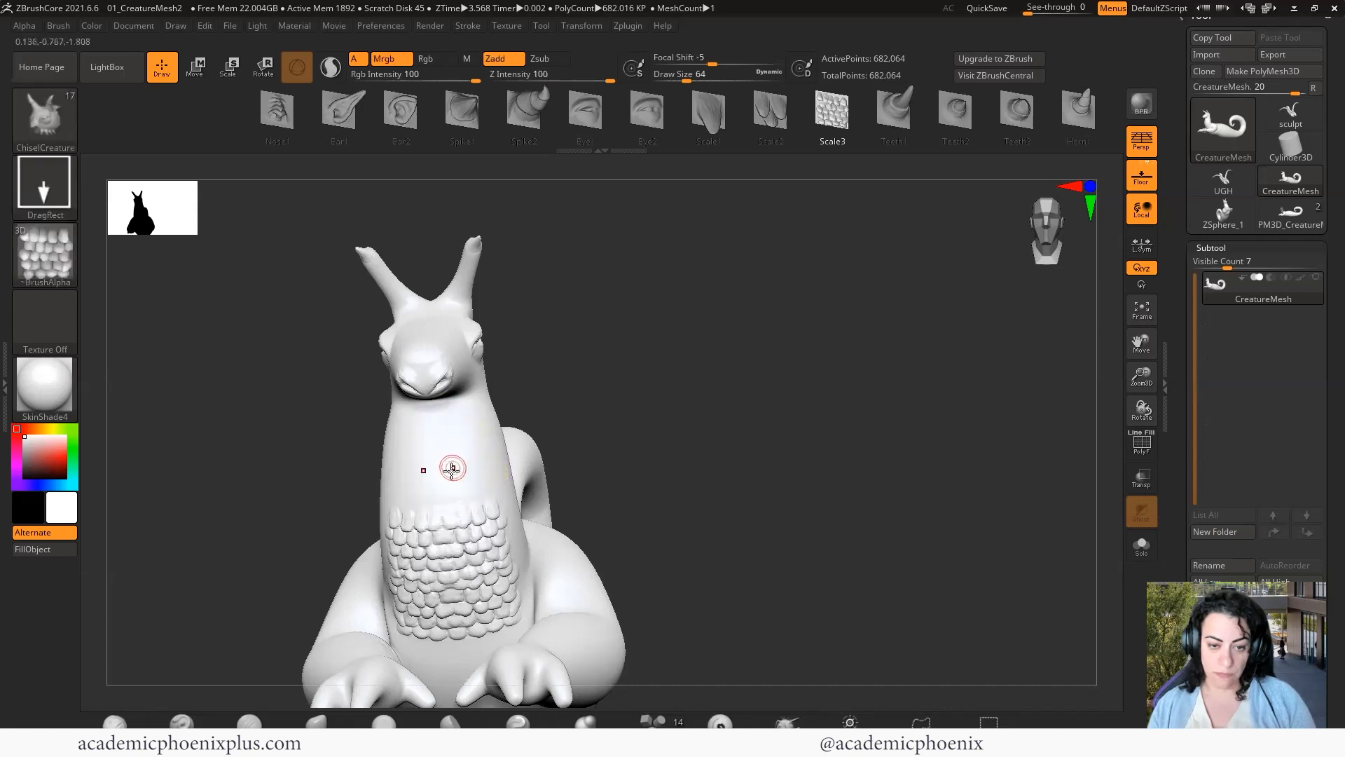
{"action": "left_click_drag", "start_coordinate": [452, 472], "coordinate": [449, 377]}
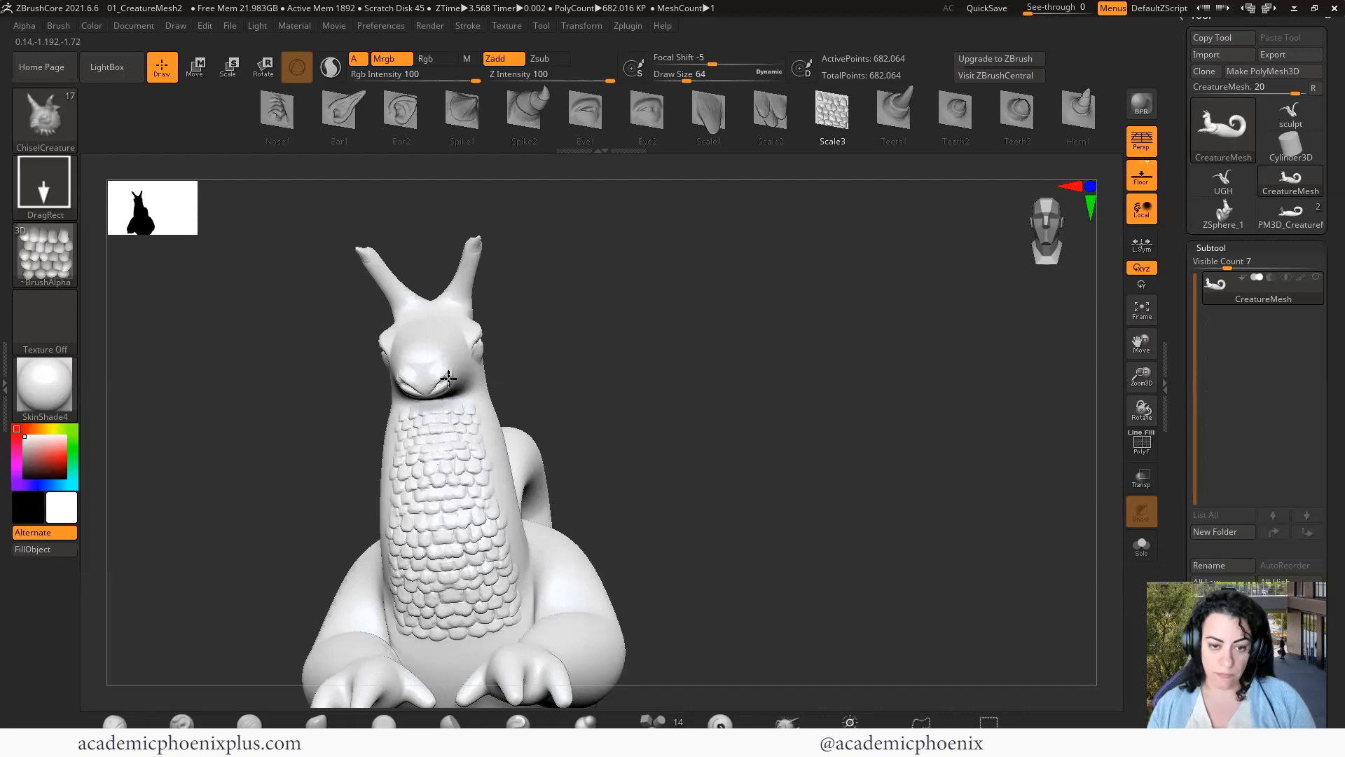
{"action": "left_click_drag", "start_coordinate": [702, 393], "coordinate": [651, 443]}
{"action": "left_click_drag", "start_coordinate": [702, 334], "coordinate": [630, 411], "text": "alt"}
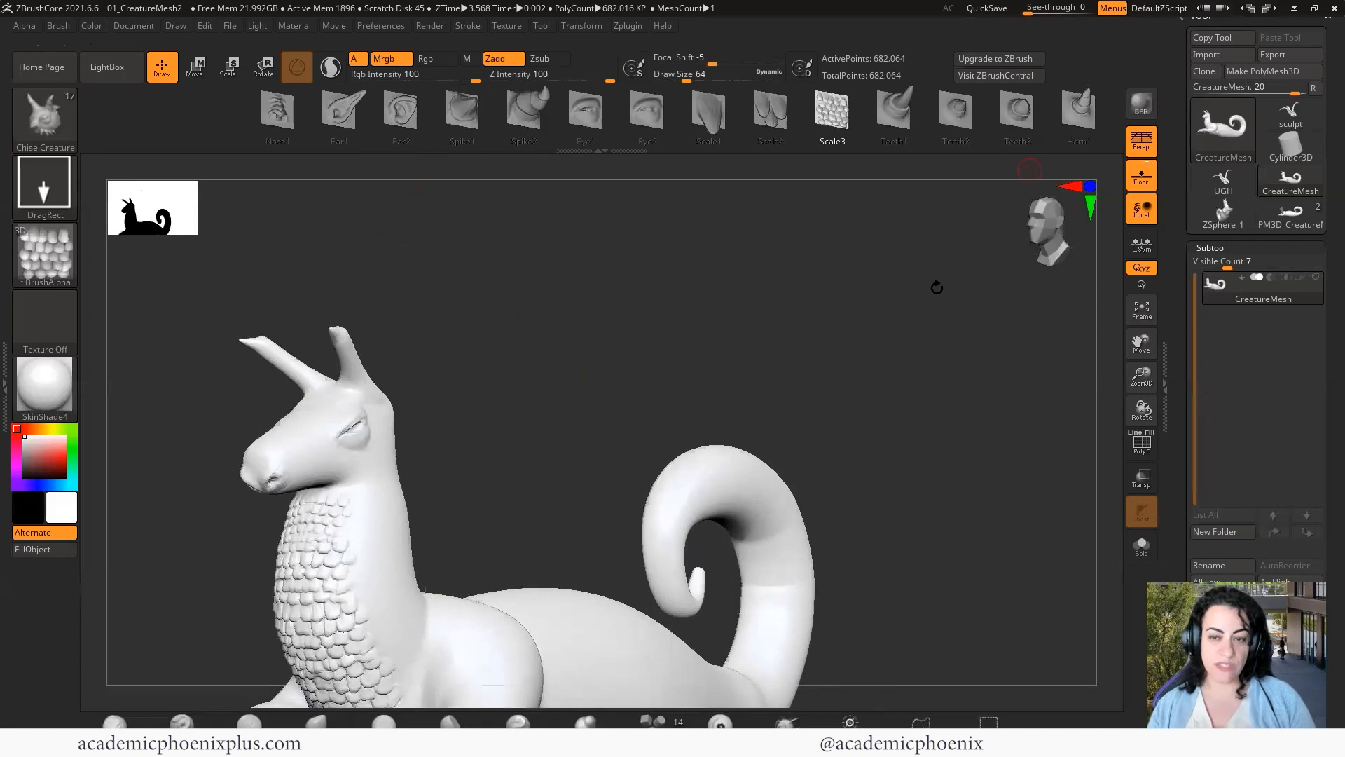
{"action": "left_click_drag", "start_coordinate": [532, 472], "coordinate": [560, 367], "text": "alt"}
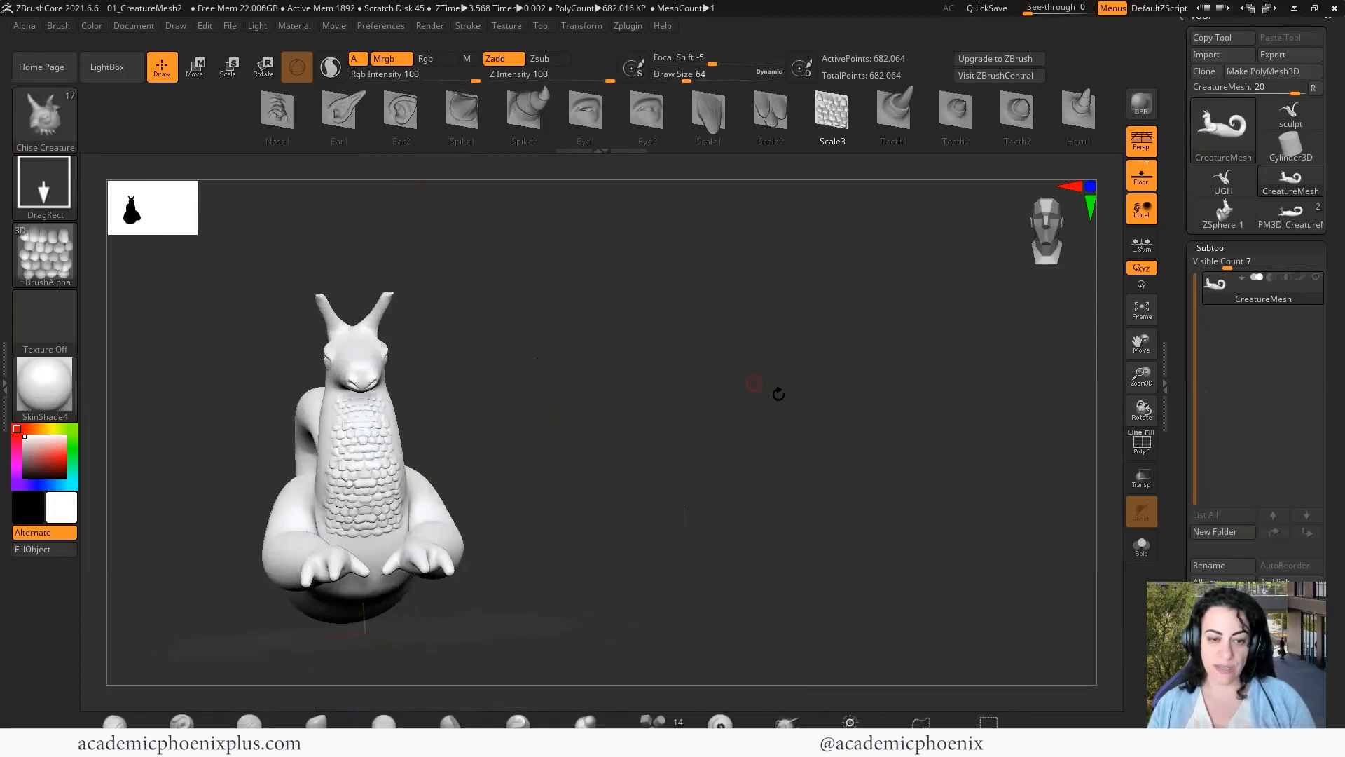
{"action": "left_click_drag", "start_coordinate": [871, 447], "coordinate": [835, 509]}
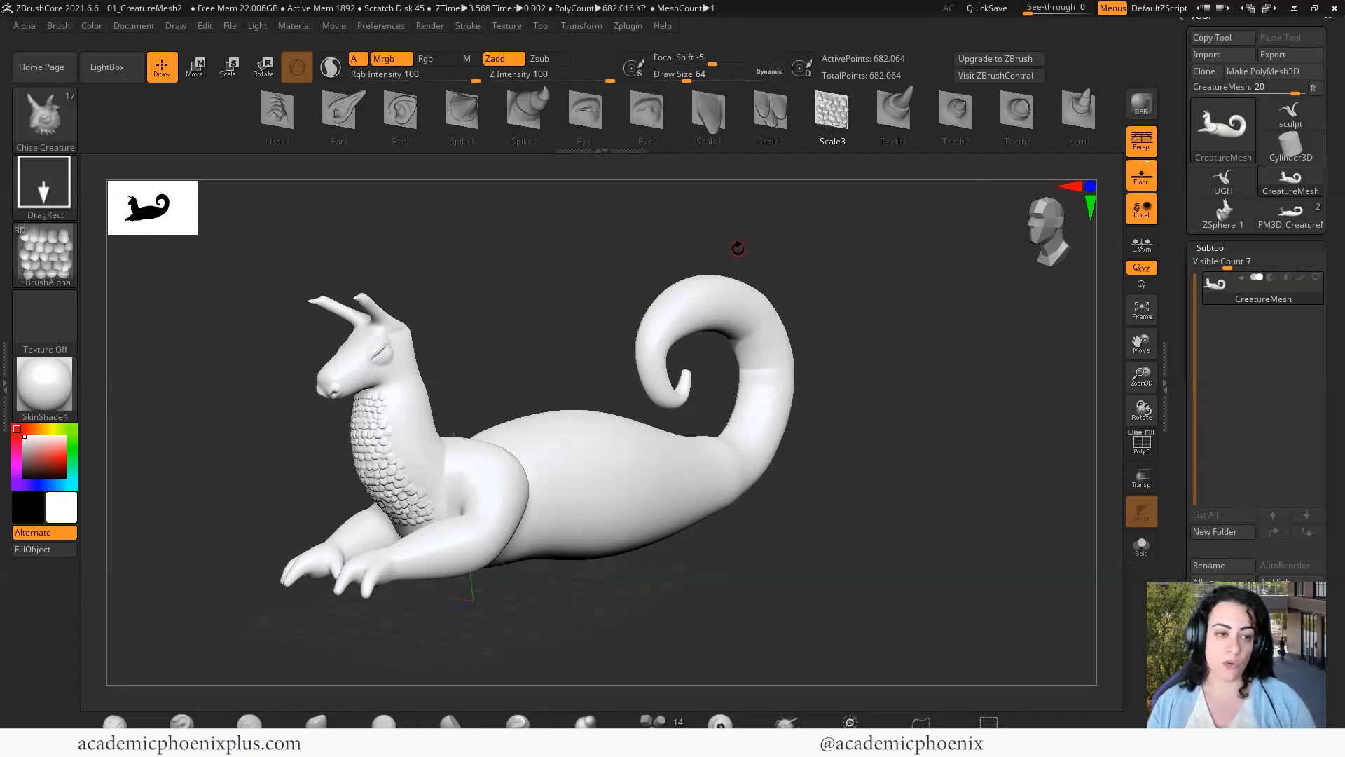
{"action": "left_click_drag", "start_coordinate": [721, 279], "coordinate": [518, 337]}
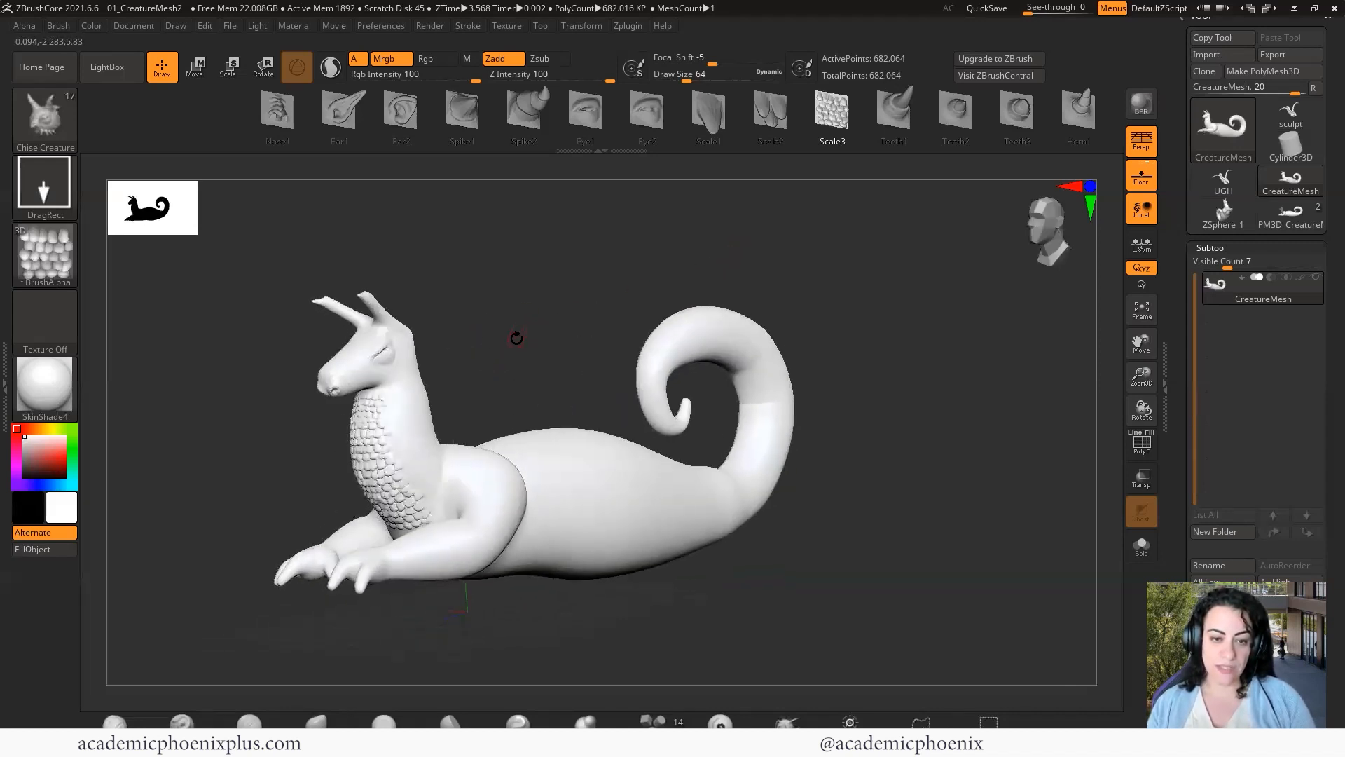
Switch to the ChiselOrganic brush and browse through its animal and human shapes.
{"action": "left_click", "coordinate": [64, 125]}
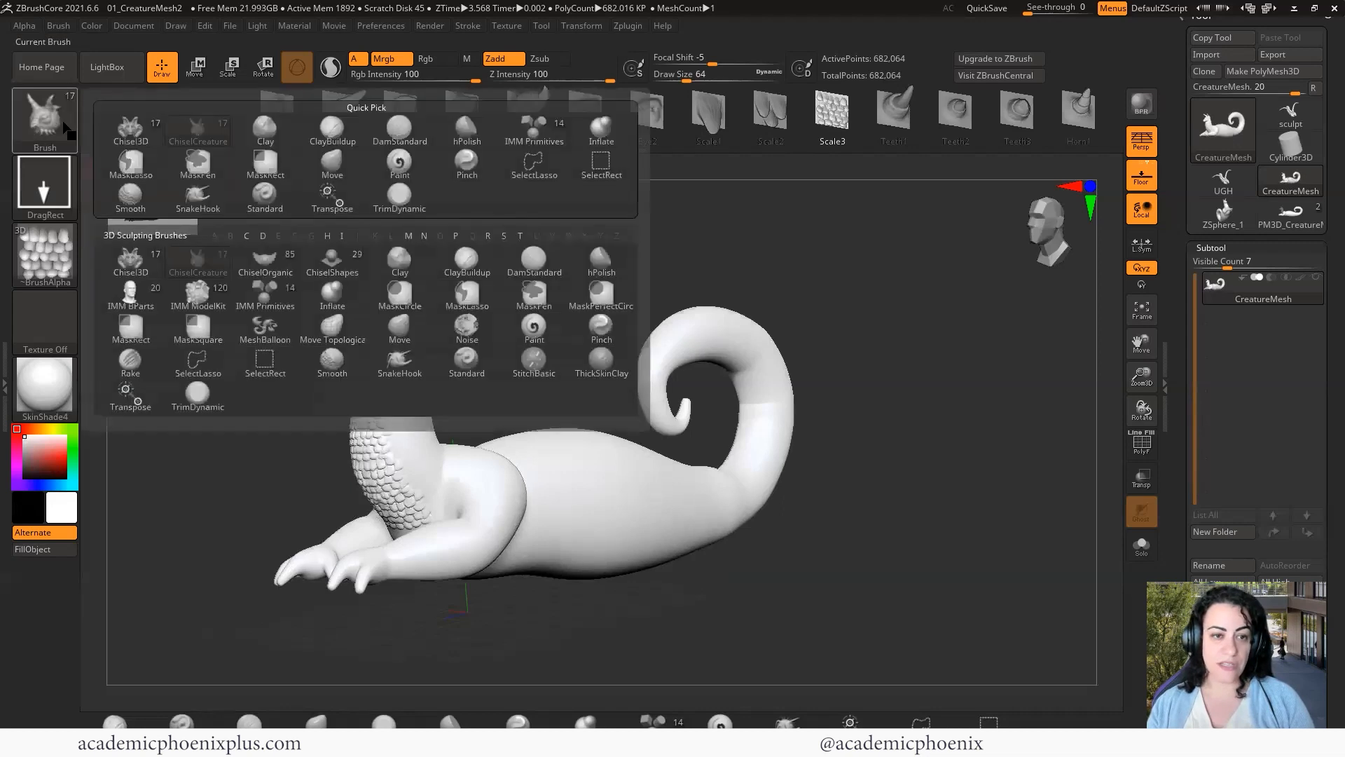
{"action": "left_click", "coordinate": [275, 275]}
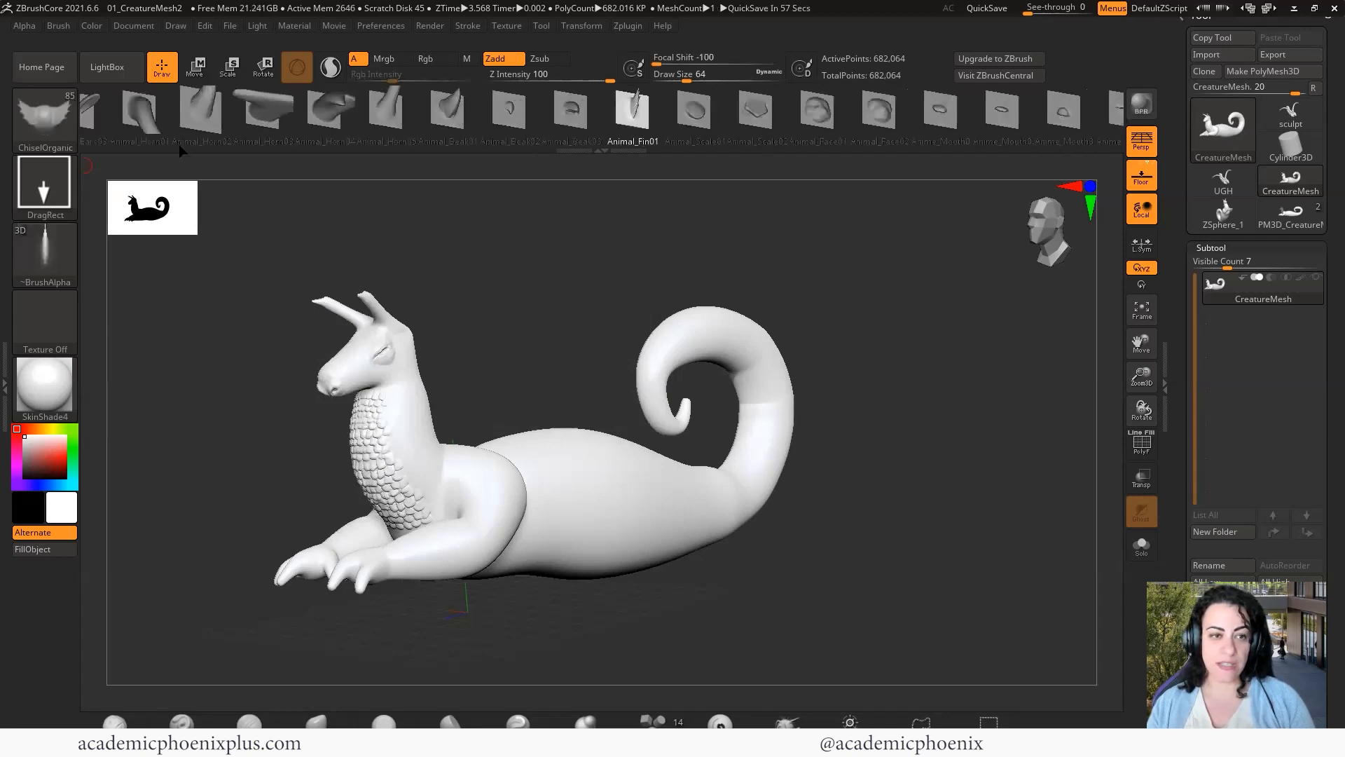
{"action": "left_click_drag", "start_coordinate": [184, 143], "coordinate": [949, 154]}
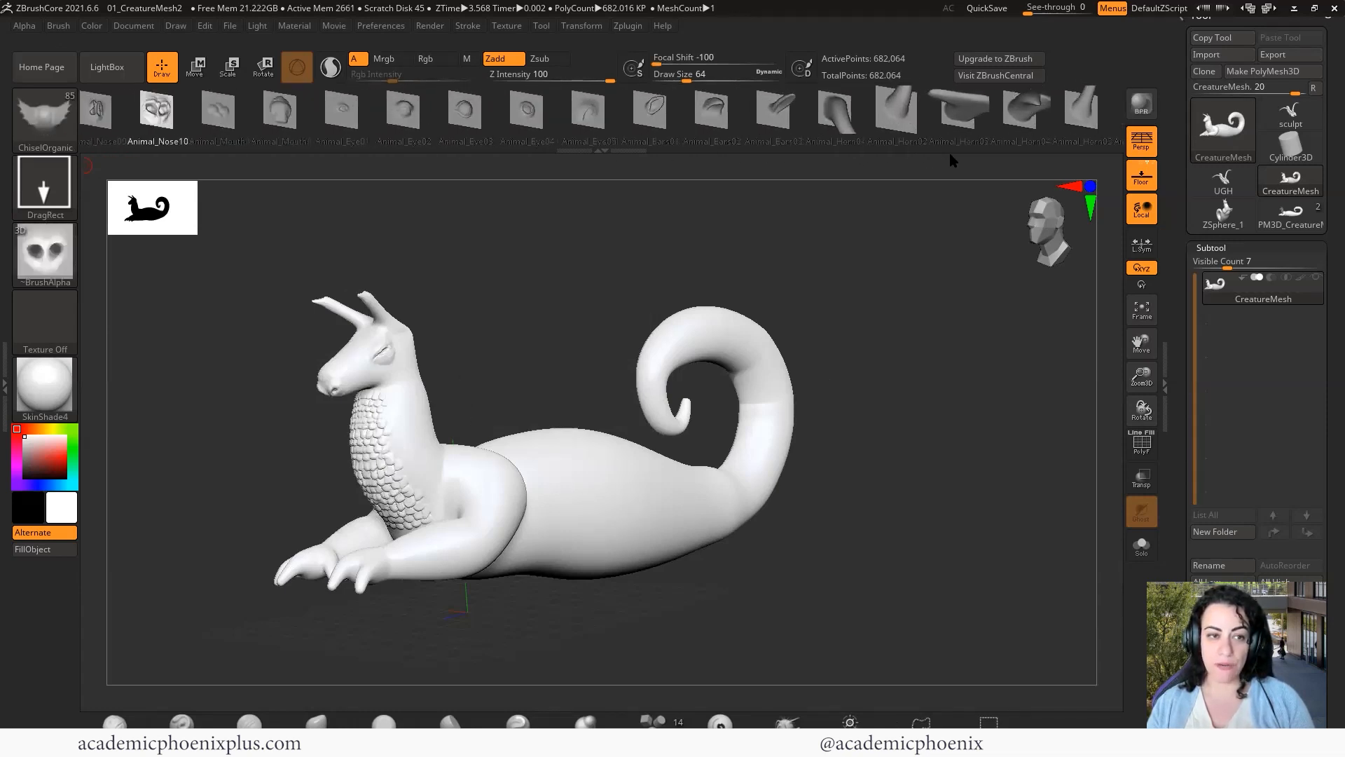
{"action": "mouse_move", "coordinate": [279, 143]}
{"action": "left_mouse_down"}
{"action": "mouse_move", "coordinate": [1017, 159]}
{"action": "mouse_move", "coordinate": [841, 154]}
{"action": "mouse_move", "coordinate": [994, 158]}
{"action": "left_mouse_up"}
{"action": "left_click_drag", "start_coordinate": [385, 143], "coordinate": [1006, 158]}
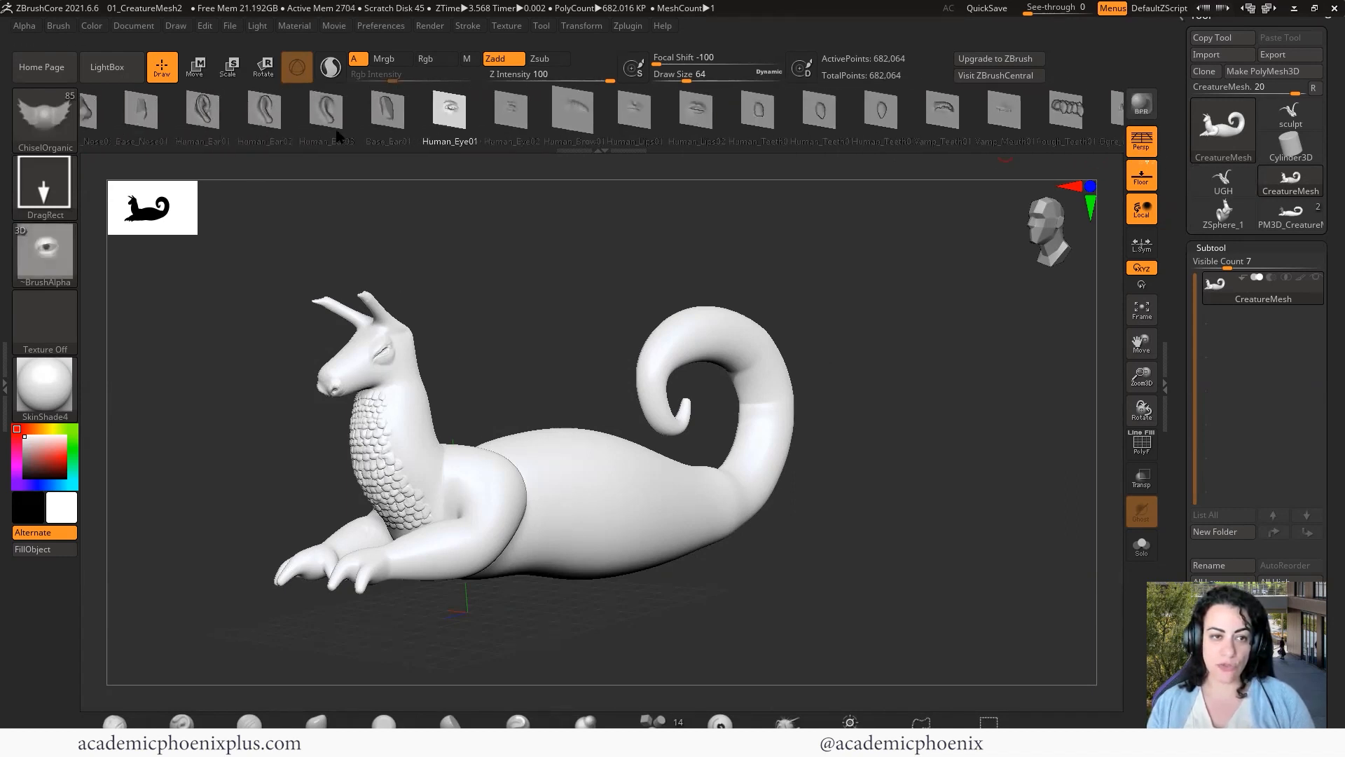
{"action": "mouse_move", "coordinate": [275, 136]}
{"action": "left_mouse_down"}
{"action": "mouse_move", "coordinate": [722, 142]}
{"action": "mouse_move", "coordinate": [199, 149]}
{"action": "left_mouse_up"}
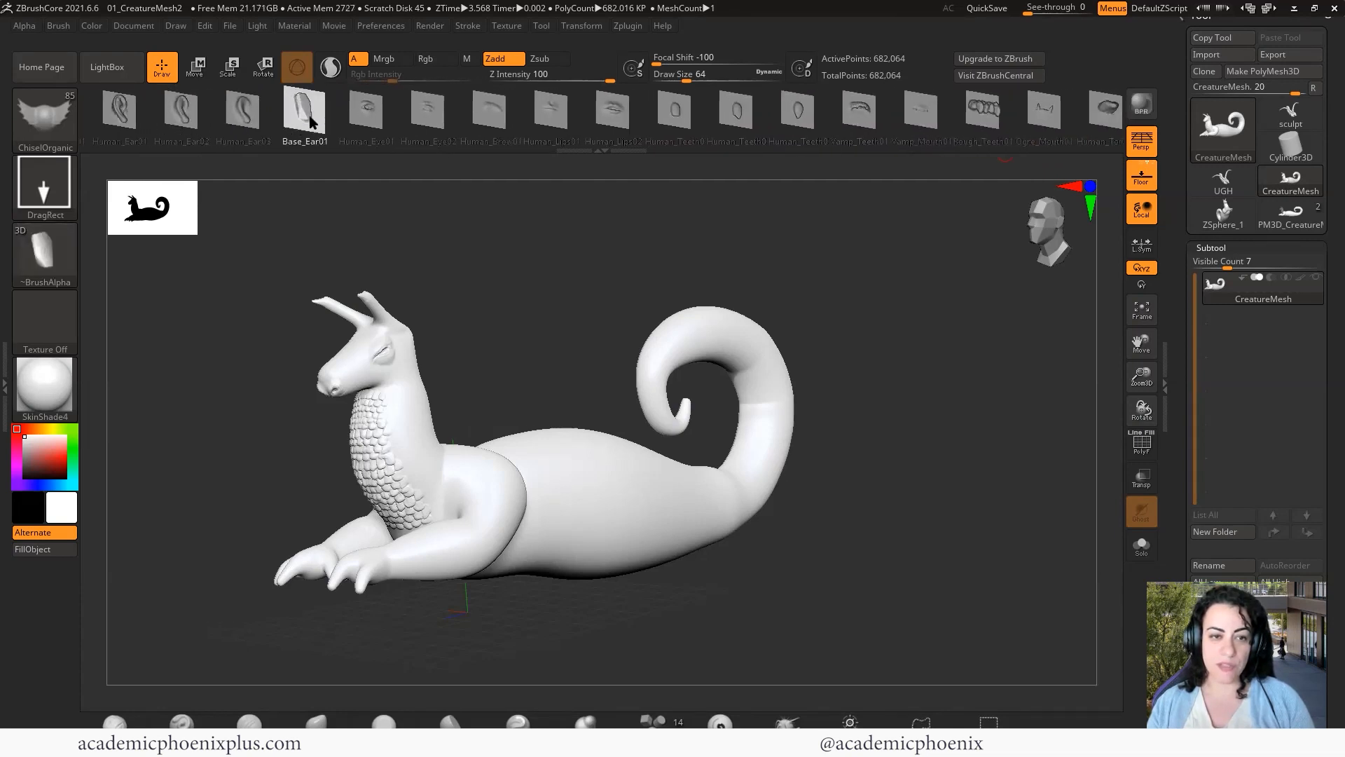
{"action": "left_click_drag", "start_coordinate": [527, 156], "coordinate": [400, 150]}
{"action": "left_click", "coordinate": [348, 133]}
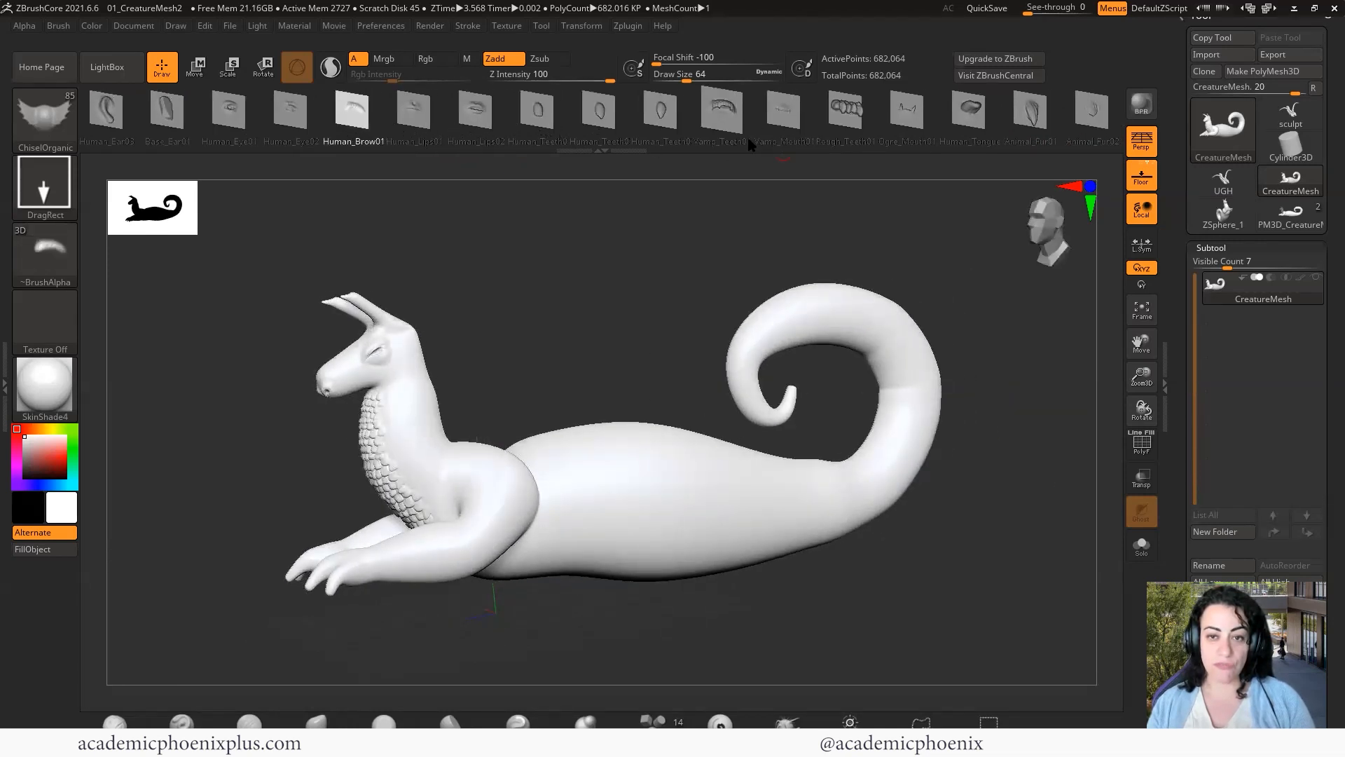
{"action": "left_click_drag", "start_coordinate": [748, 138], "coordinate": [371, 144]}
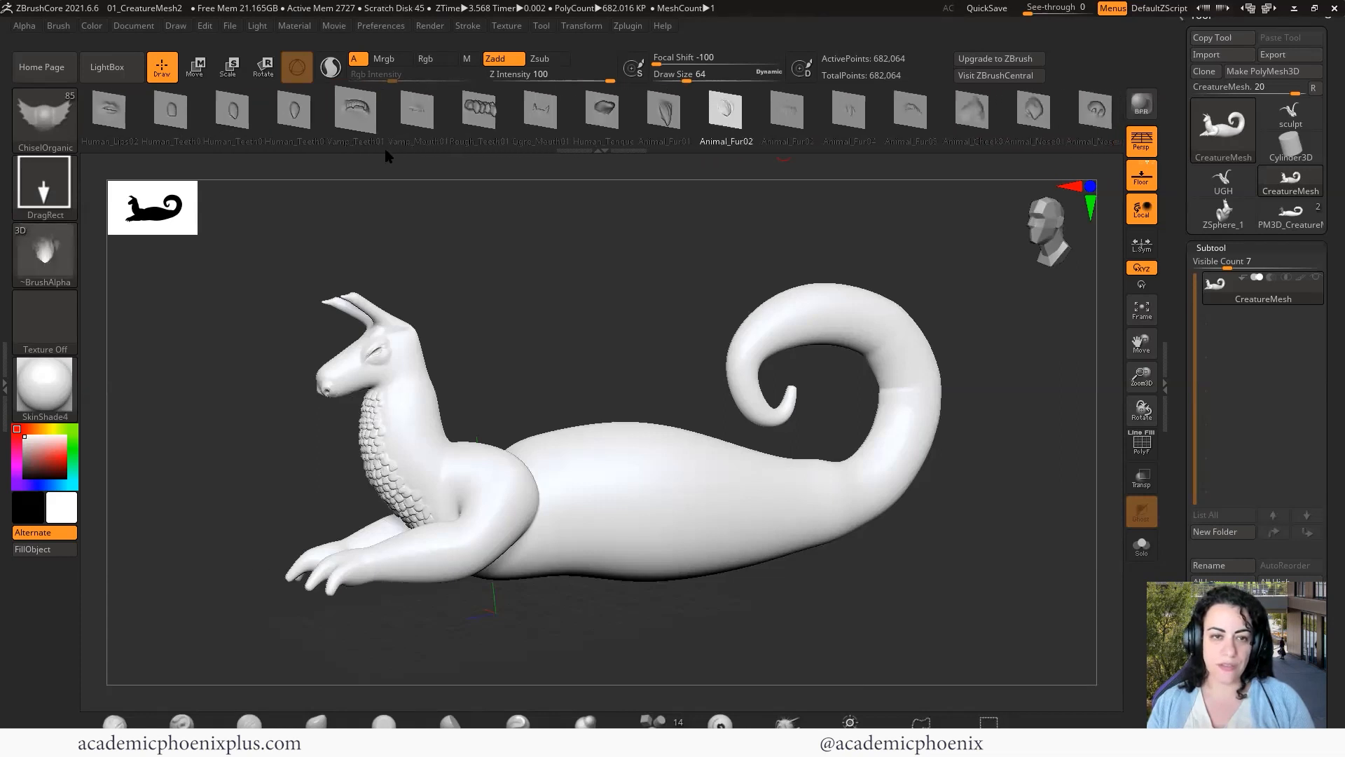
Try the Rough_Teeth01 shape on the side of the body and undo the stamp.
{"action": "left_click", "coordinate": [478, 110]}
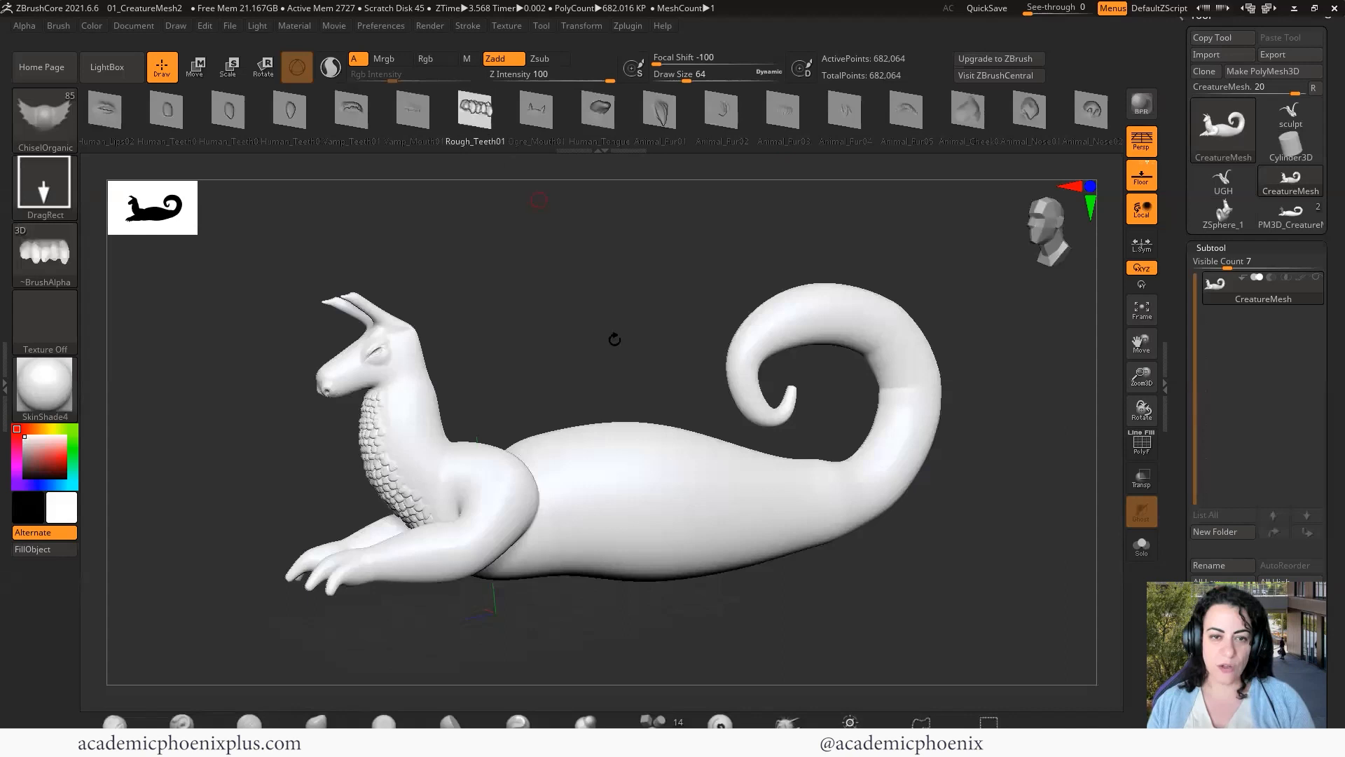
{"action": "left_click_drag", "start_coordinate": [611, 459], "coordinate": [593, 392]}
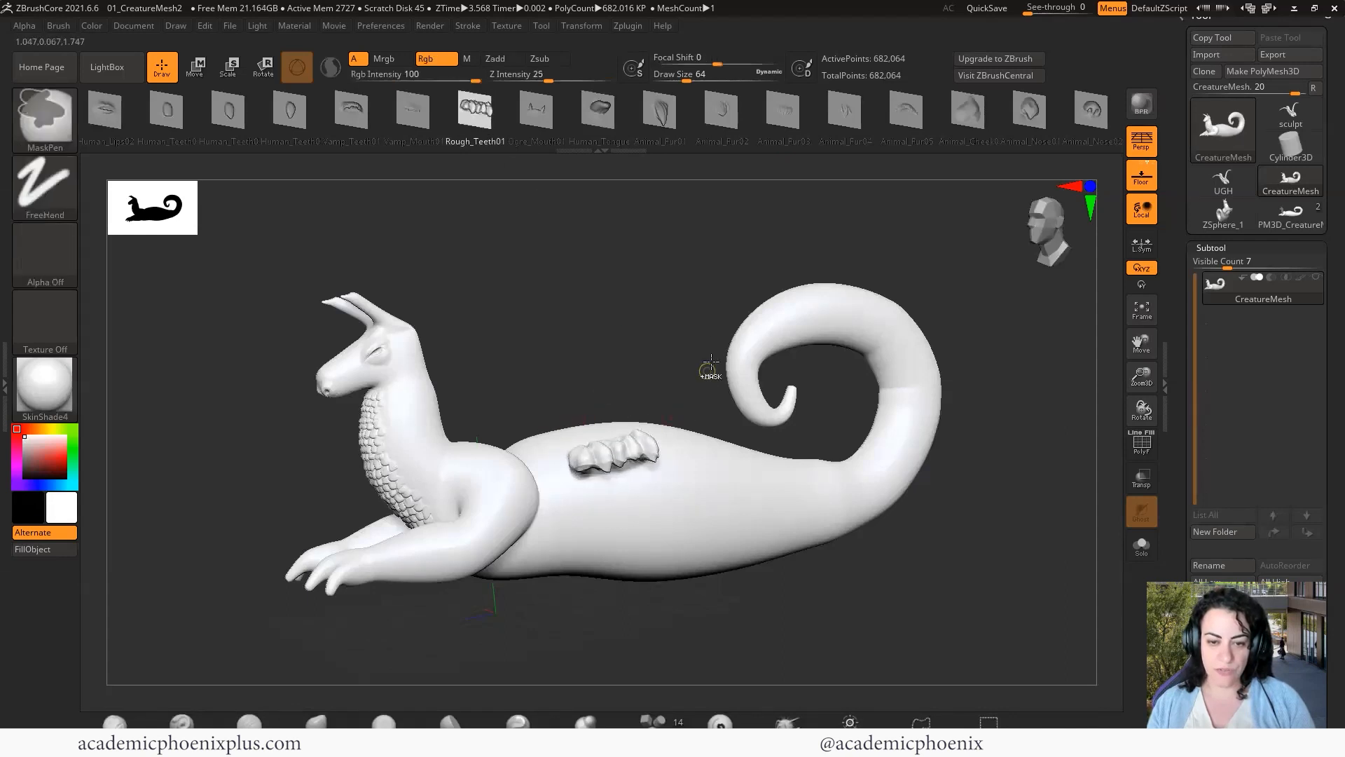
{"action": "key", "text": "ctrl+z"}
Stamp Animal_Fur01 tufts down the side of the neck beside the scales, undoing the first trial stamps.
{"action": "left_click_drag", "start_coordinate": [525, 275], "coordinate": [518, 331]}
{"action": "mouse_move", "coordinate": [379, 398]}
{"action": "left_mouse_down"}
{"action": "mouse_move", "coordinate": [372, 426]}
{"action": "mouse_move", "coordinate": [352, 372]}
{"action": "mouse_move", "coordinate": [372, 340]}
{"action": "mouse_move", "coordinate": [382, 347]}
{"action": "mouse_move", "coordinate": [356, 375]}
{"action": "mouse_move", "coordinate": [372, 406]}
{"action": "mouse_move", "coordinate": [375, 369]}
{"action": "mouse_move", "coordinate": [398, 366]}
{"action": "mouse_move", "coordinate": [371, 349]}
{"action": "mouse_move", "coordinate": [360, 435]}
{"action": "mouse_move", "coordinate": [358, 414]}
{"action": "mouse_move", "coordinate": [384, 390]}
{"action": "mouse_move", "coordinate": [391, 408]}
{"action": "left_mouse_up"}
{"action": "key", "text": "ctrl+z"}
{"action": "key", "text": "ctrl+z"}
{"action": "mouse_move", "coordinate": [354, 459]}
{"action": "left_mouse_down"}
{"action": "mouse_move", "coordinate": [383, 452]}
{"action": "mouse_move", "coordinate": [412, 388]}
{"action": "left_mouse_up"}
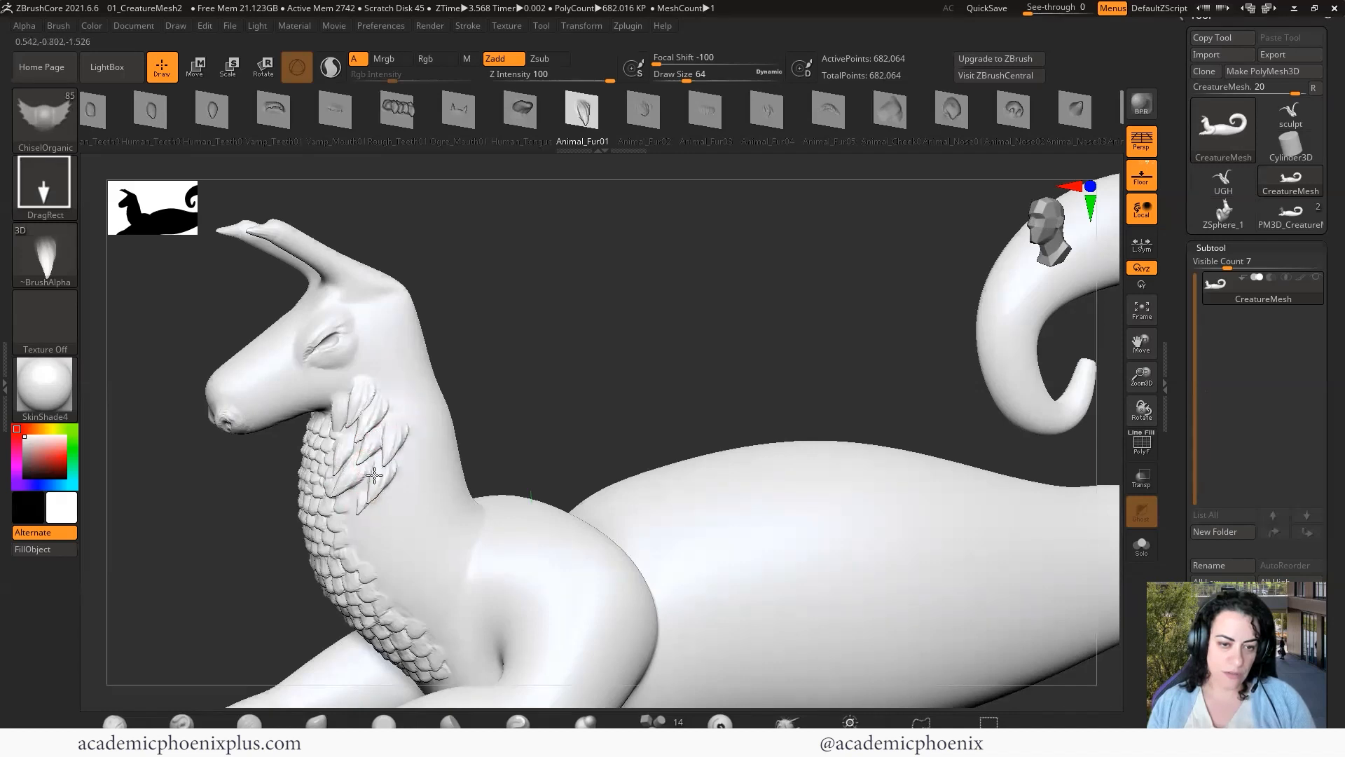
{"action": "left_click_drag", "start_coordinate": [374, 551], "coordinate": [422, 453]}
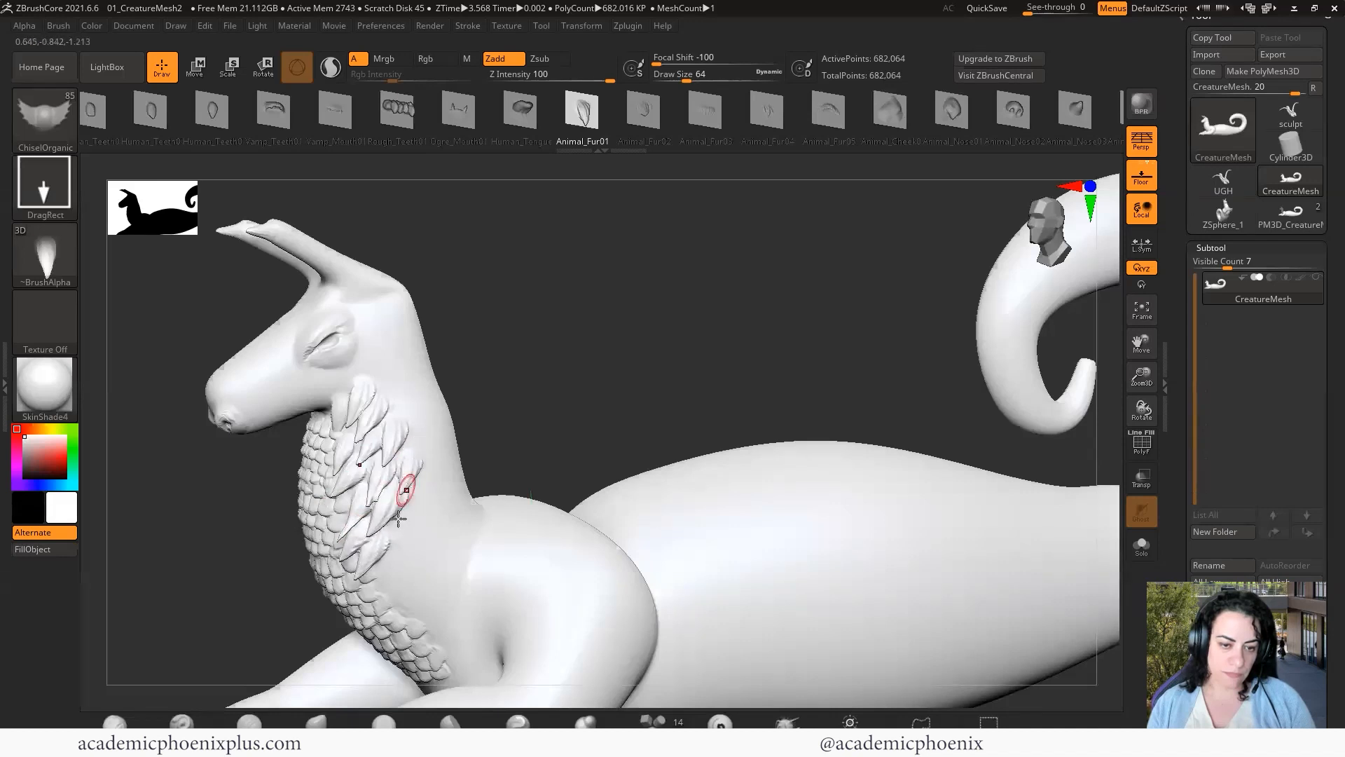
{"action": "left_click_drag", "start_coordinate": [398, 518], "coordinate": [413, 513]}
Add more Animal_Fur01 tufts along the rear and lower edge of the neck fur, and select the Animal_Fur02 shape.
{"action": "left_click_drag", "start_coordinate": [562, 351], "coordinate": [631, 359]}
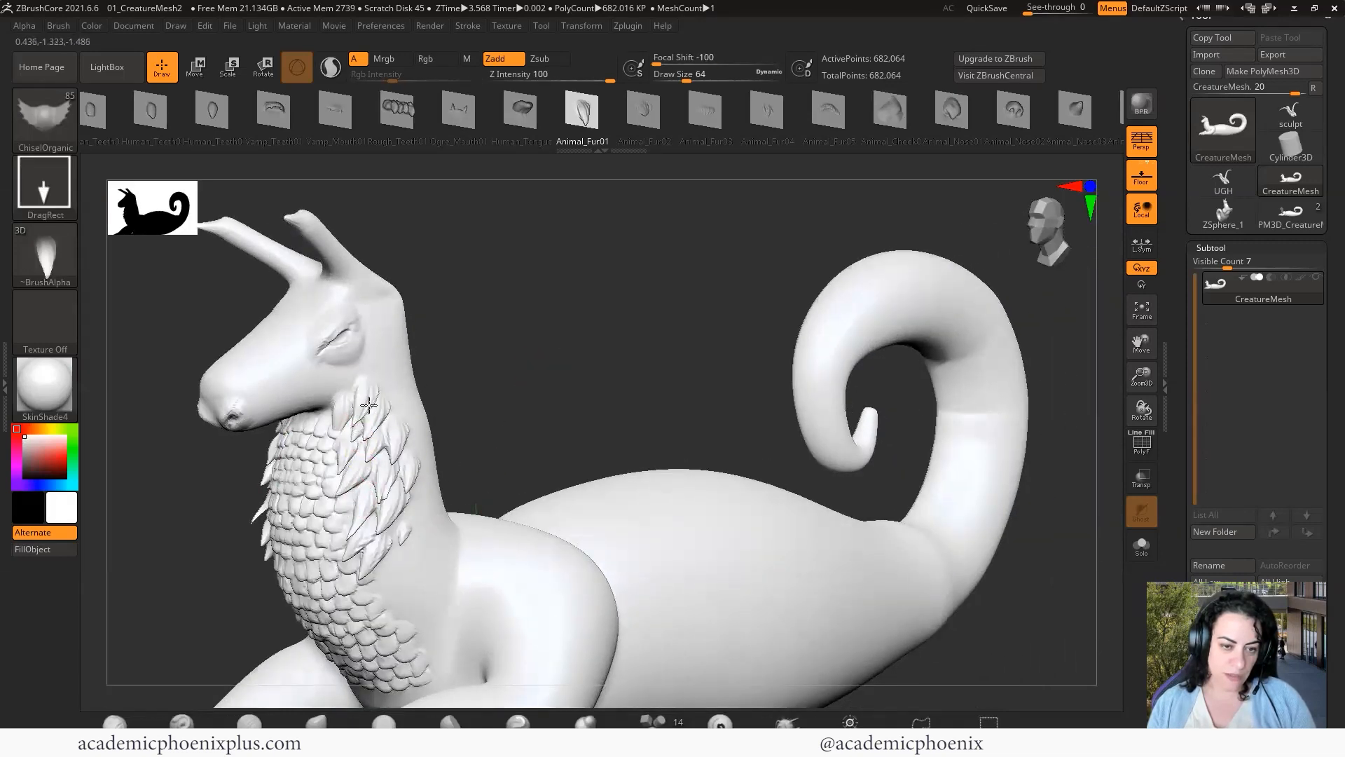
{"action": "left_click_drag", "start_coordinate": [525, 440], "coordinate": [433, 484]}
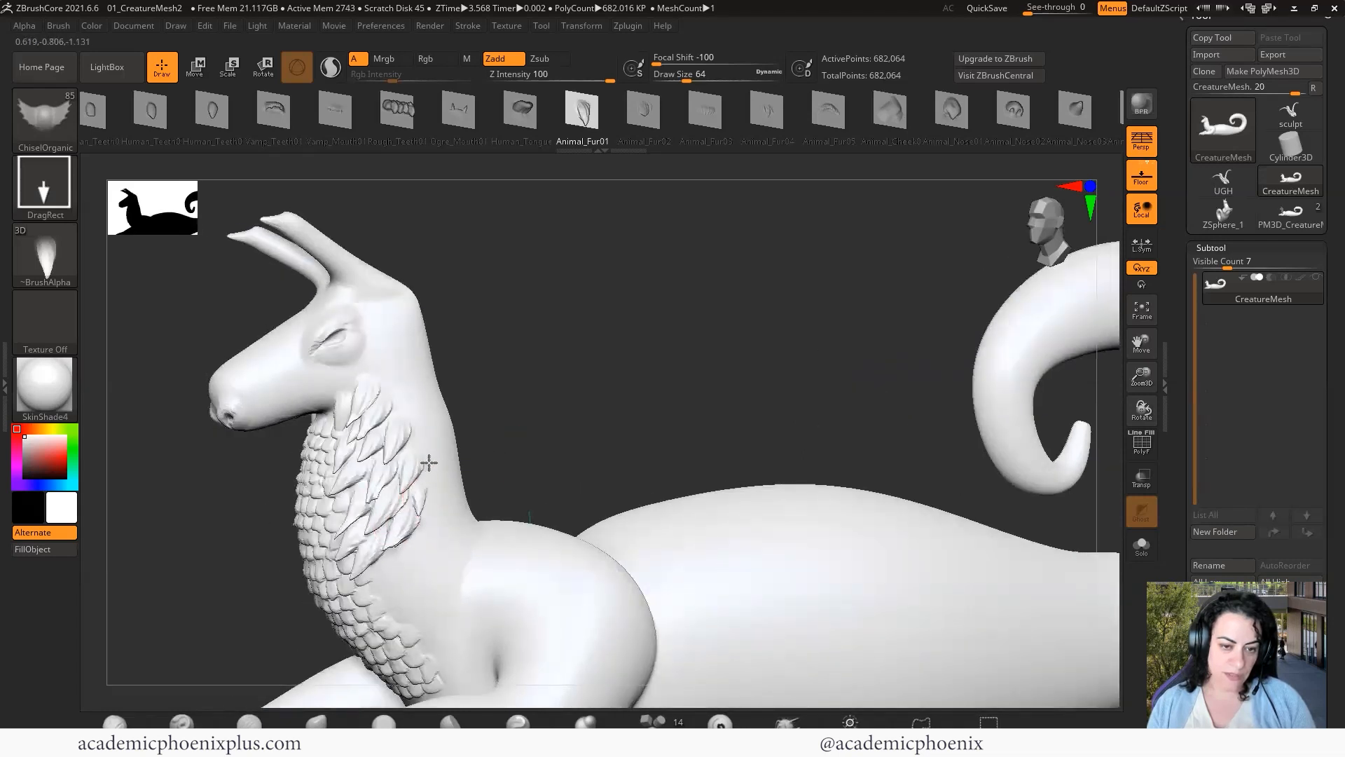
{"action": "left_click_drag", "start_coordinate": [419, 483], "coordinate": [430, 467]}
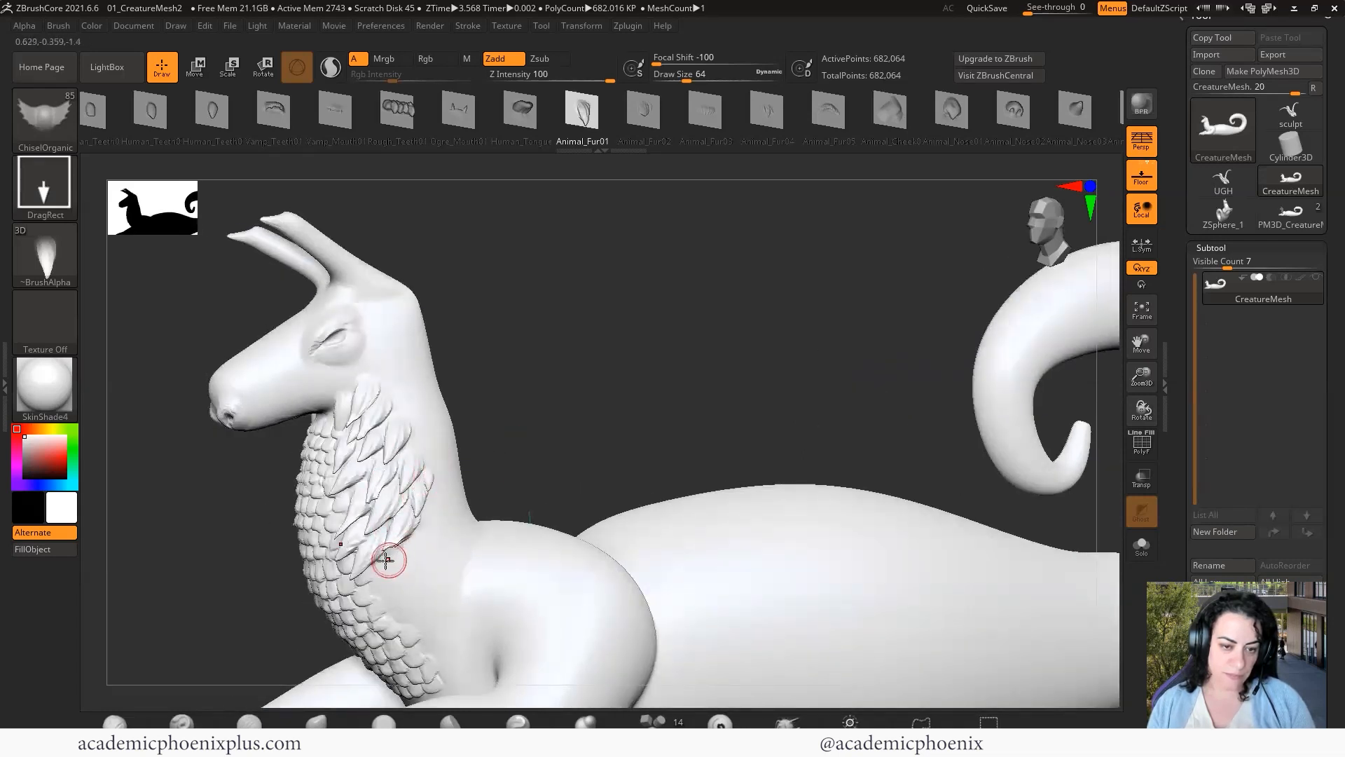
{"action": "left_click_drag", "start_coordinate": [408, 524], "coordinate": [415, 534]}
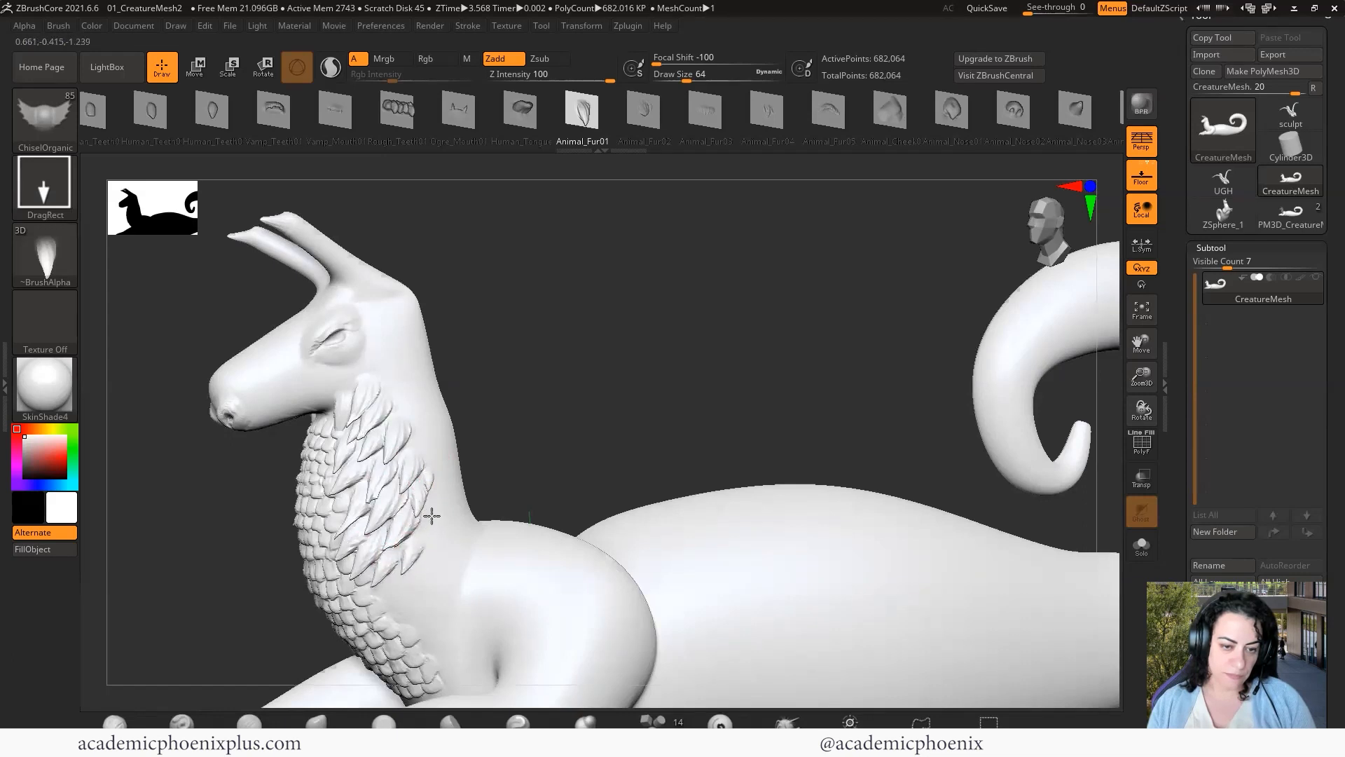
{"action": "left_click", "coordinate": [643, 111]}
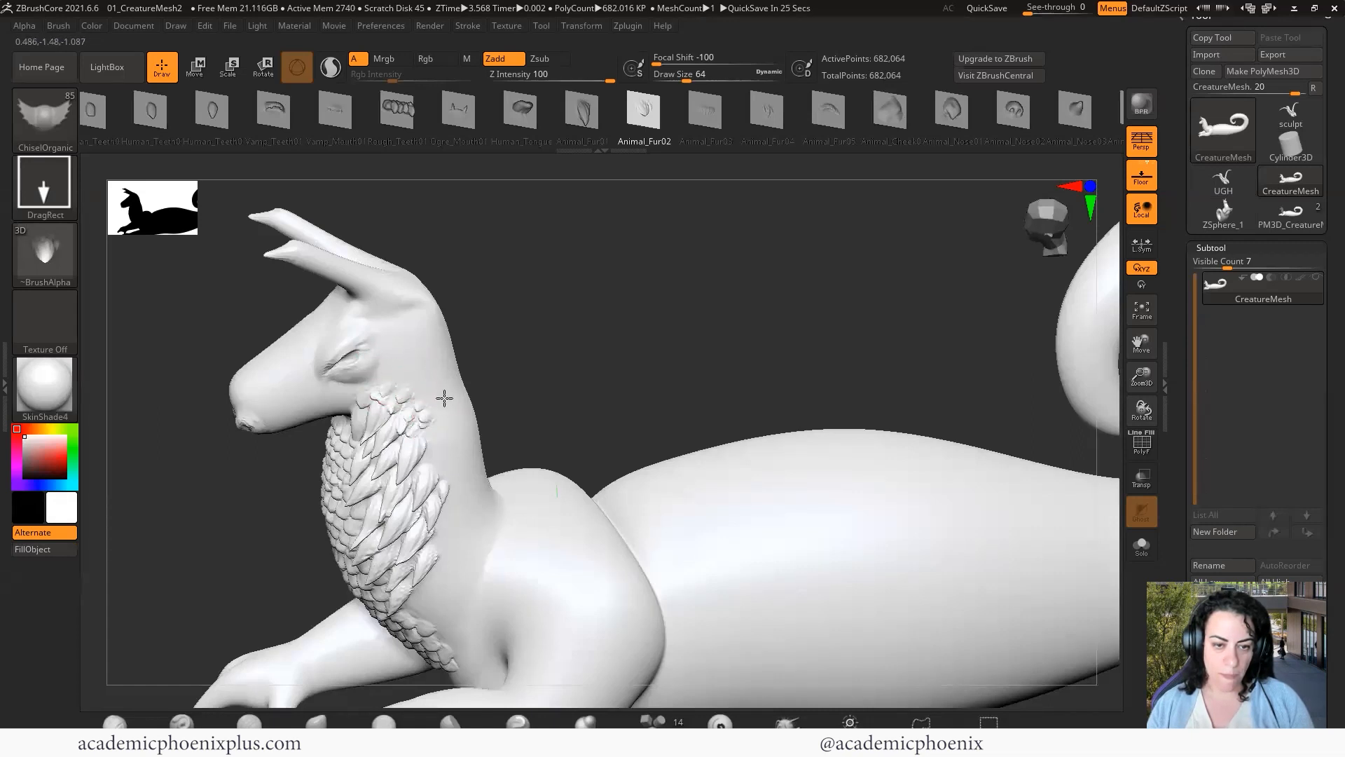
Stamp small Animal_Fur02 tufts along the rear edge of the neck fur, from below the jaw down to the lower neck.
{"action": "left_click_drag", "start_coordinate": [441, 397], "coordinate": [425, 400]}
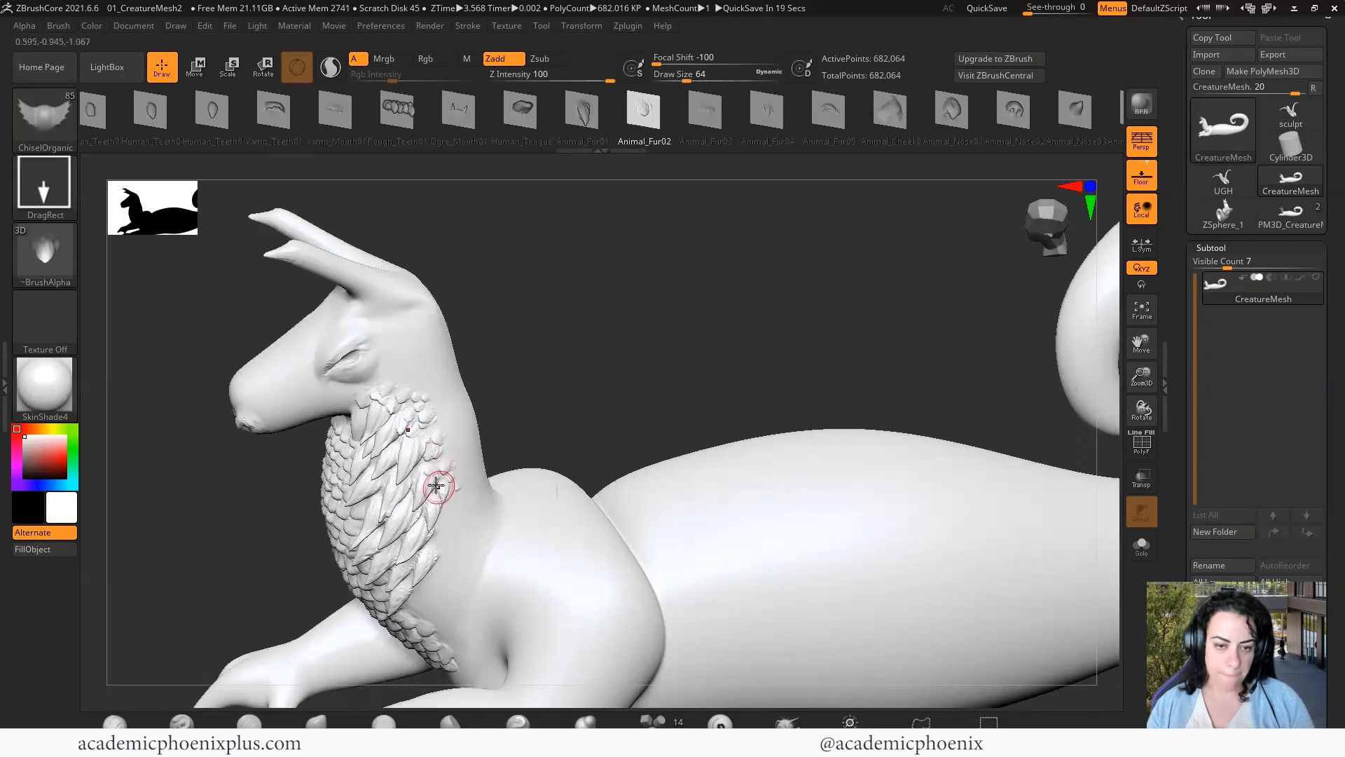
{"action": "left_click_drag", "start_coordinate": [438, 486], "coordinate": [457, 493]}
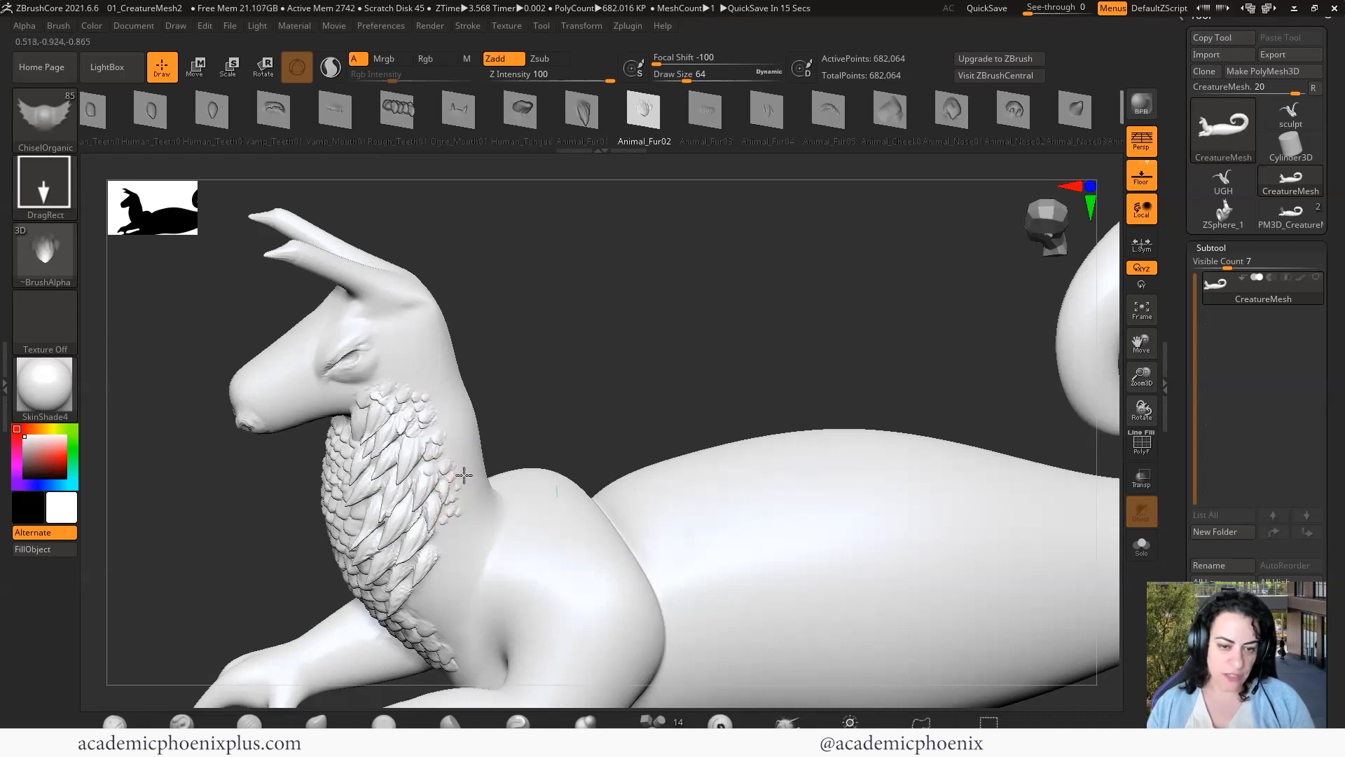
{"action": "left_click_drag", "start_coordinate": [444, 541], "coordinate": [456, 549]}
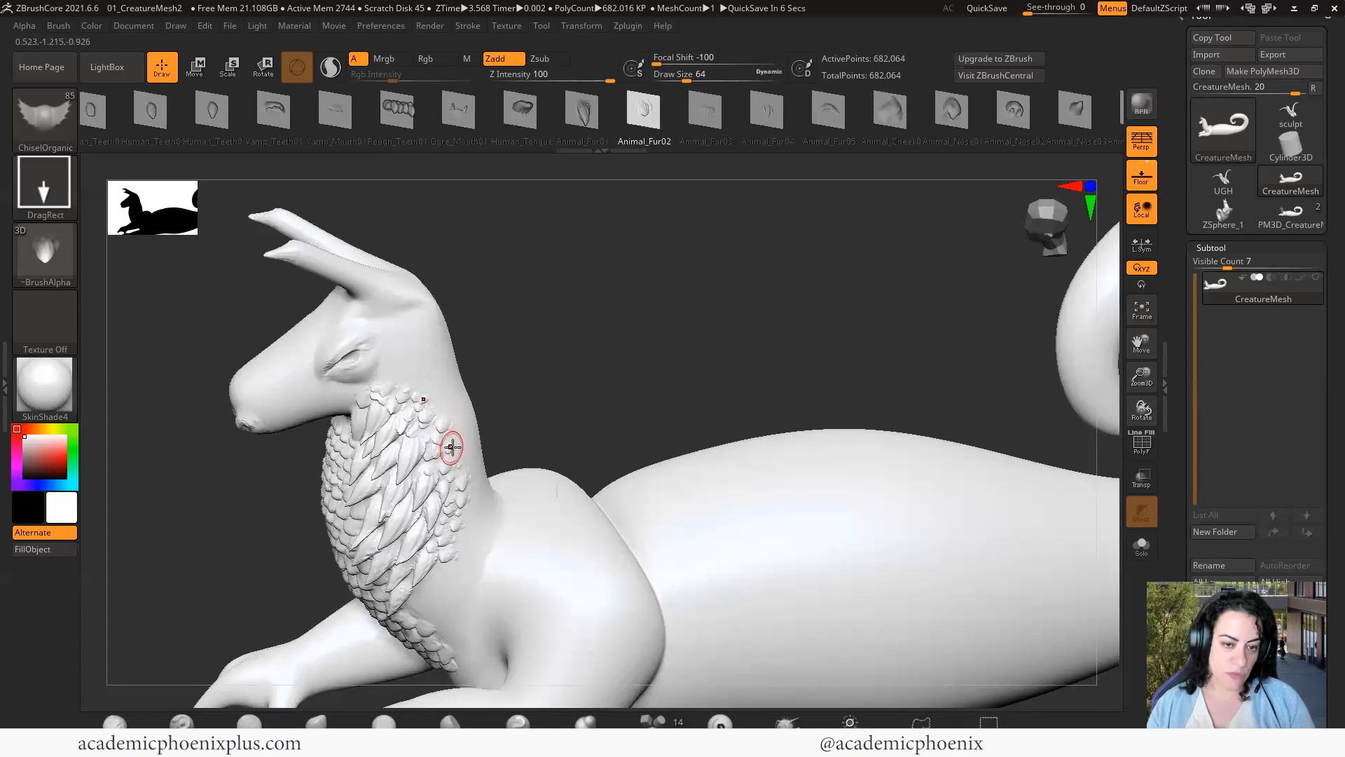
{"action": "left_click_drag", "start_coordinate": [449, 441], "coordinate": [455, 439]}
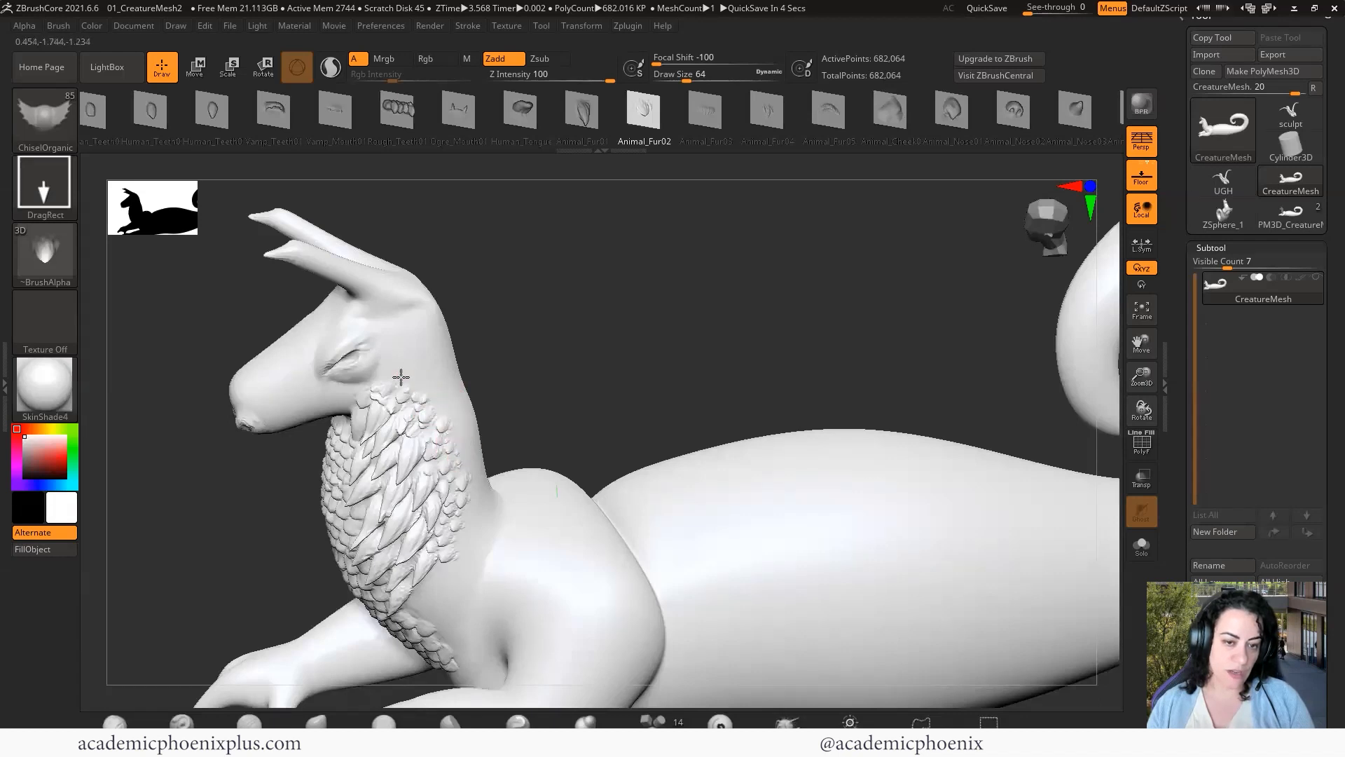
{"action": "left_click_drag", "start_coordinate": [542, 398], "coordinate": [549, 319]}
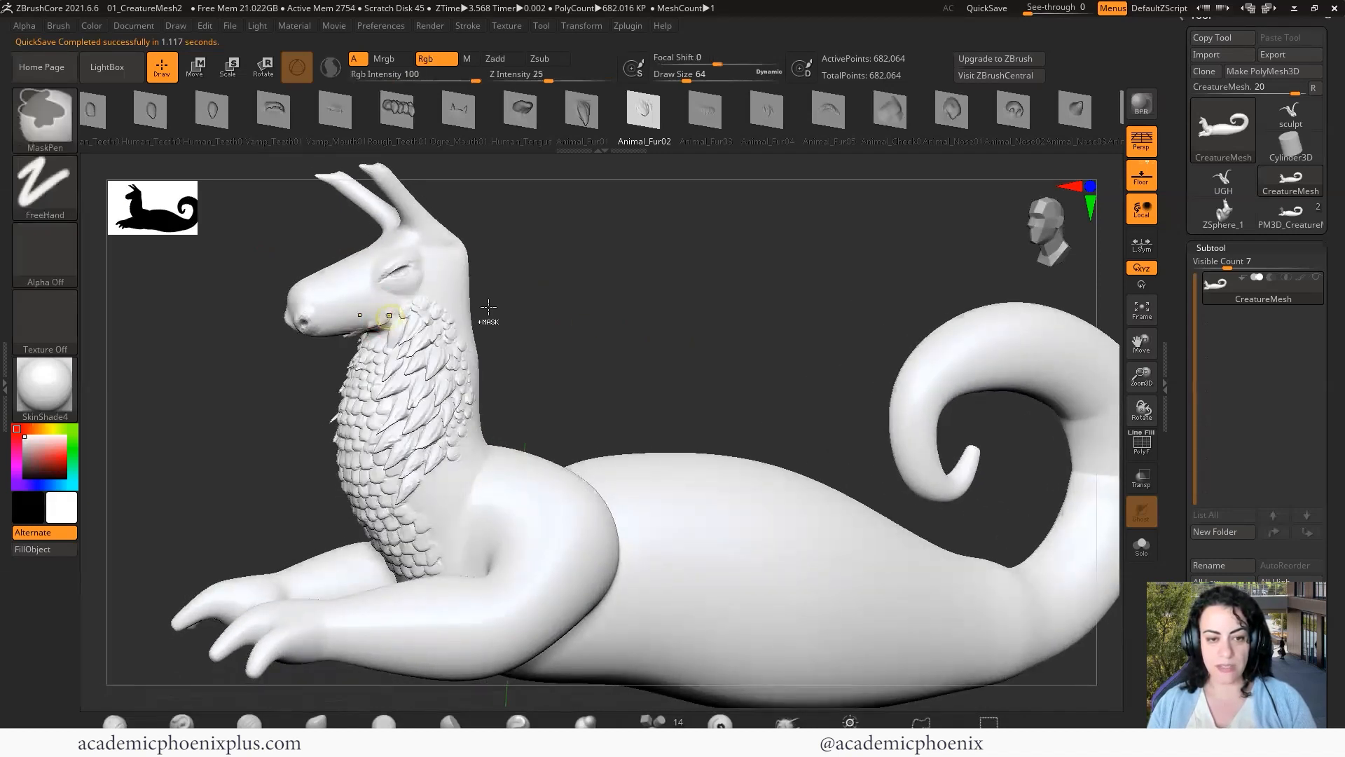
{"action": "mouse_move", "coordinate": [621, 315]}
{"action": "left_mouse_down", "text": "alt"}
{"action": "mouse_move", "coordinate": [665, 404]}
{"action": "mouse_move", "coordinate": [637, 381]}
{"action": "mouse_move", "coordinate": [675, 376]}
{"action": "mouse_move", "coordinate": [775, 414]}
{"action": "mouse_move", "coordinate": [814, 412]}
{"action": "mouse_move", "coordinate": [707, 392]}
{"action": "left_mouse_up", "text": "alt"}
{"action": "left_click_drag", "start_coordinate": [708, 392], "coordinate": [695, 477]}
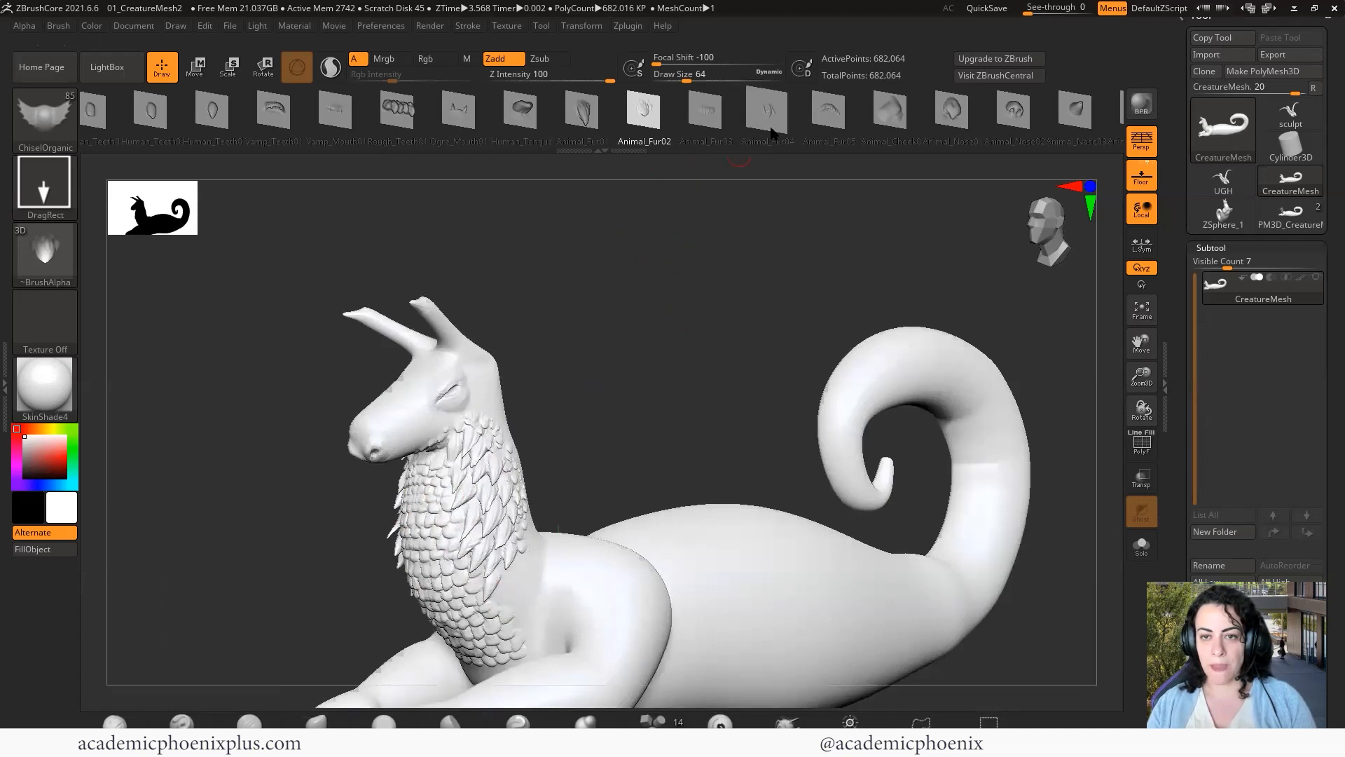
Select the Animal_Fur03 shape and stamp fine fur strands at the base of the neck, blending toward the shoulder.
{"action": "left_click", "coordinate": [706, 110]}
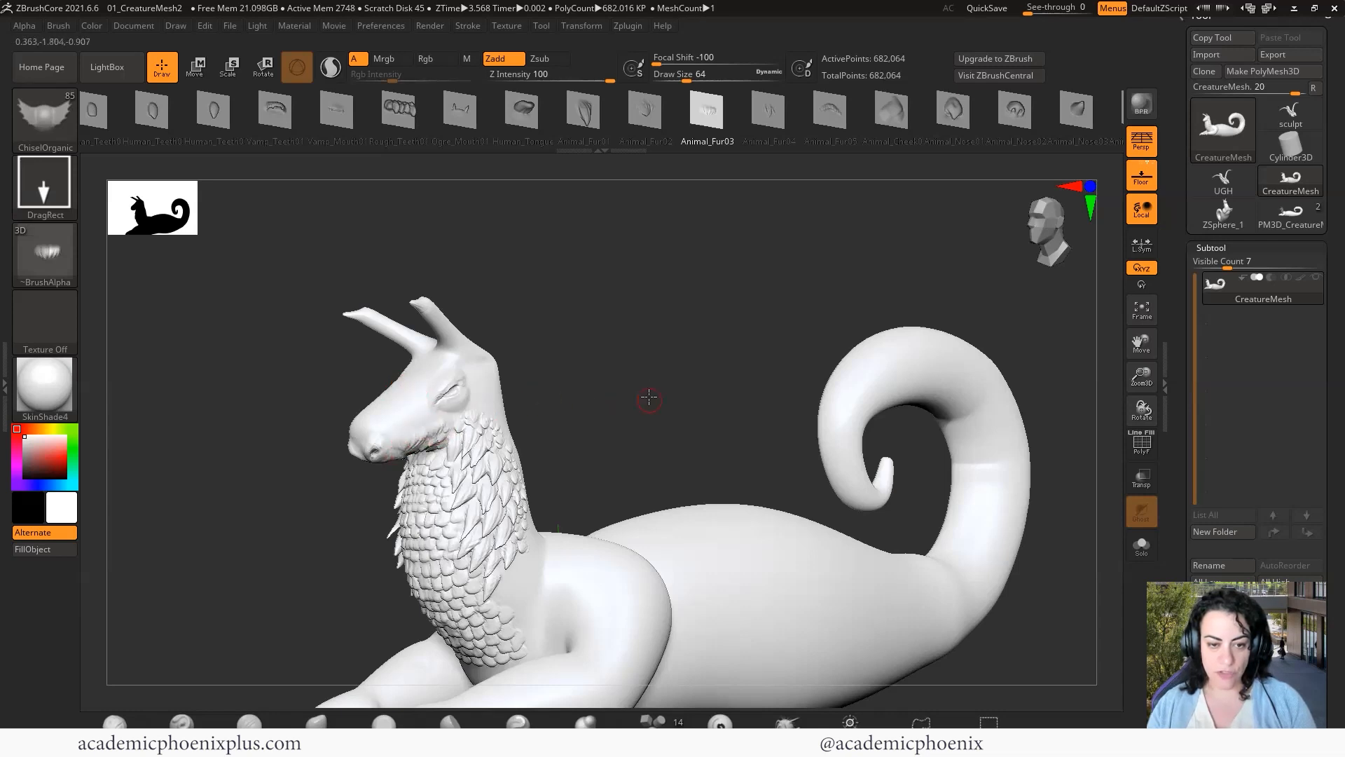
{"action": "left_click_drag", "start_coordinate": [649, 397], "coordinate": [596, 392]}
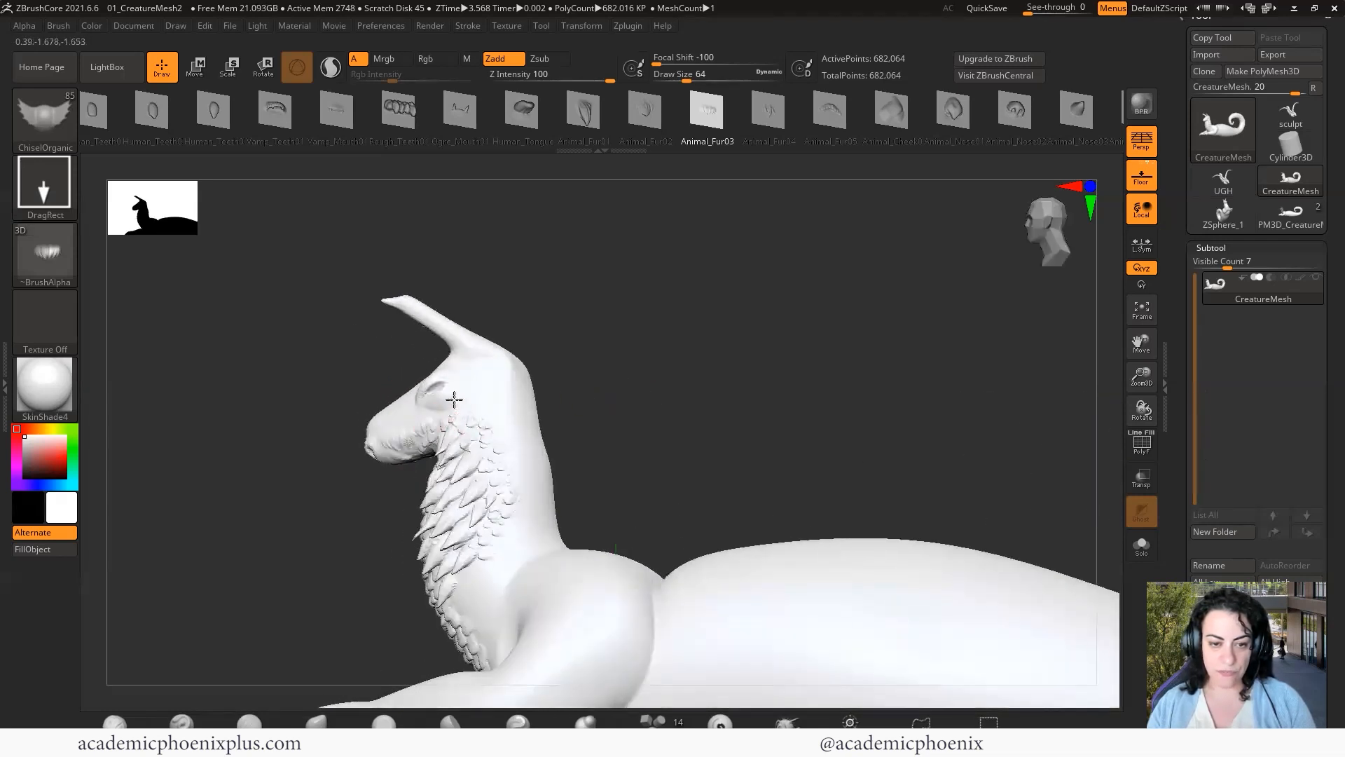
{"action": "left_click_drag", "start_coordinate": [679, 372], "coordinate": [616, 471]}
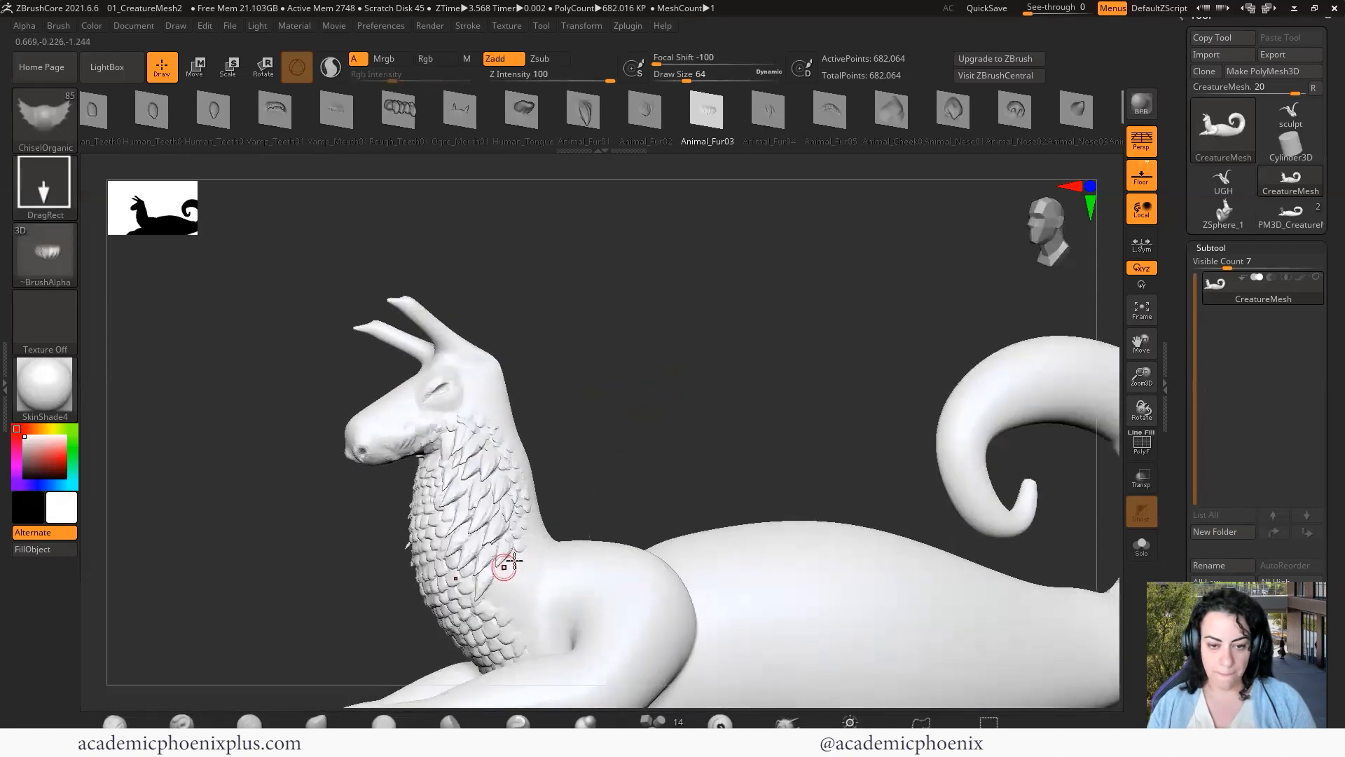
{"action": "left_click_drag", "start_coordinate": [509, 575], "coordinate": [526, 552]}
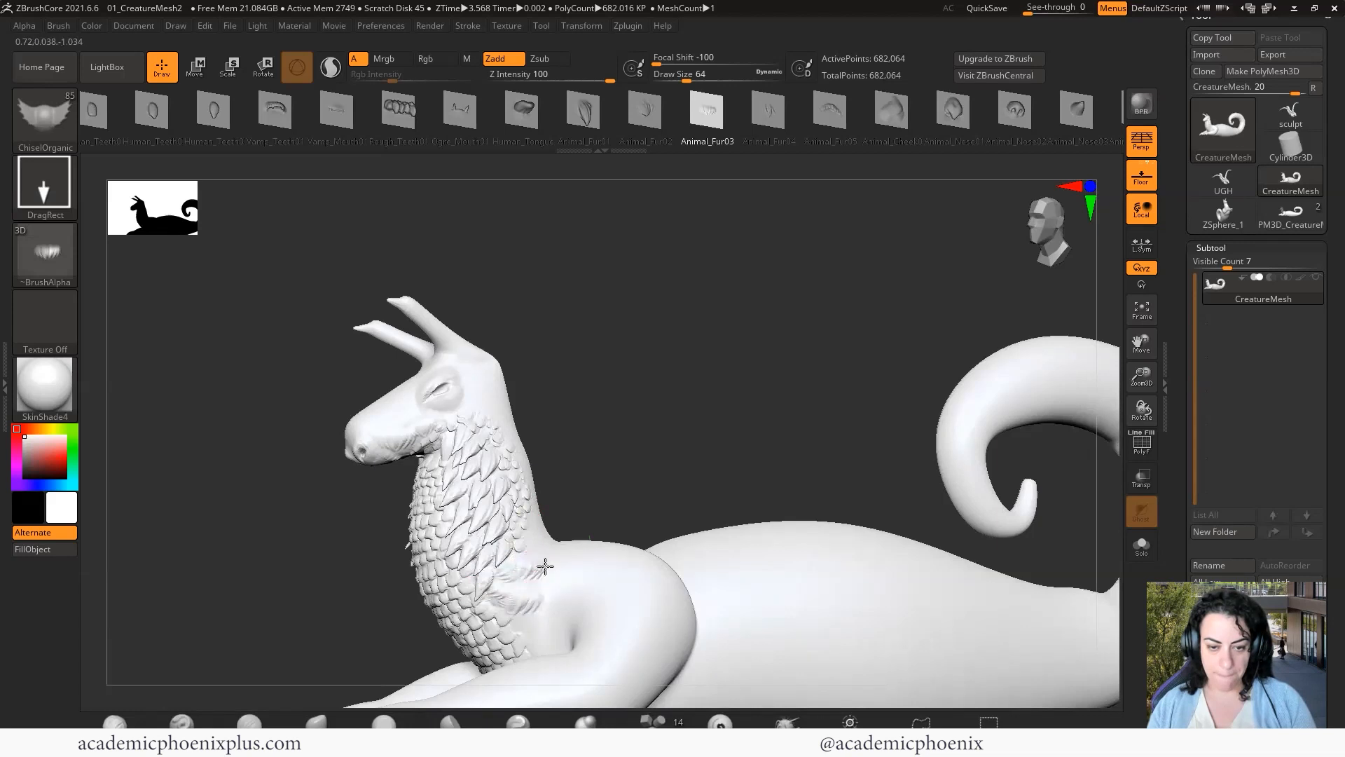
{"action": "left_click_drag", "start_coordinate": [523, 624], "coordinate": [536, 578]}
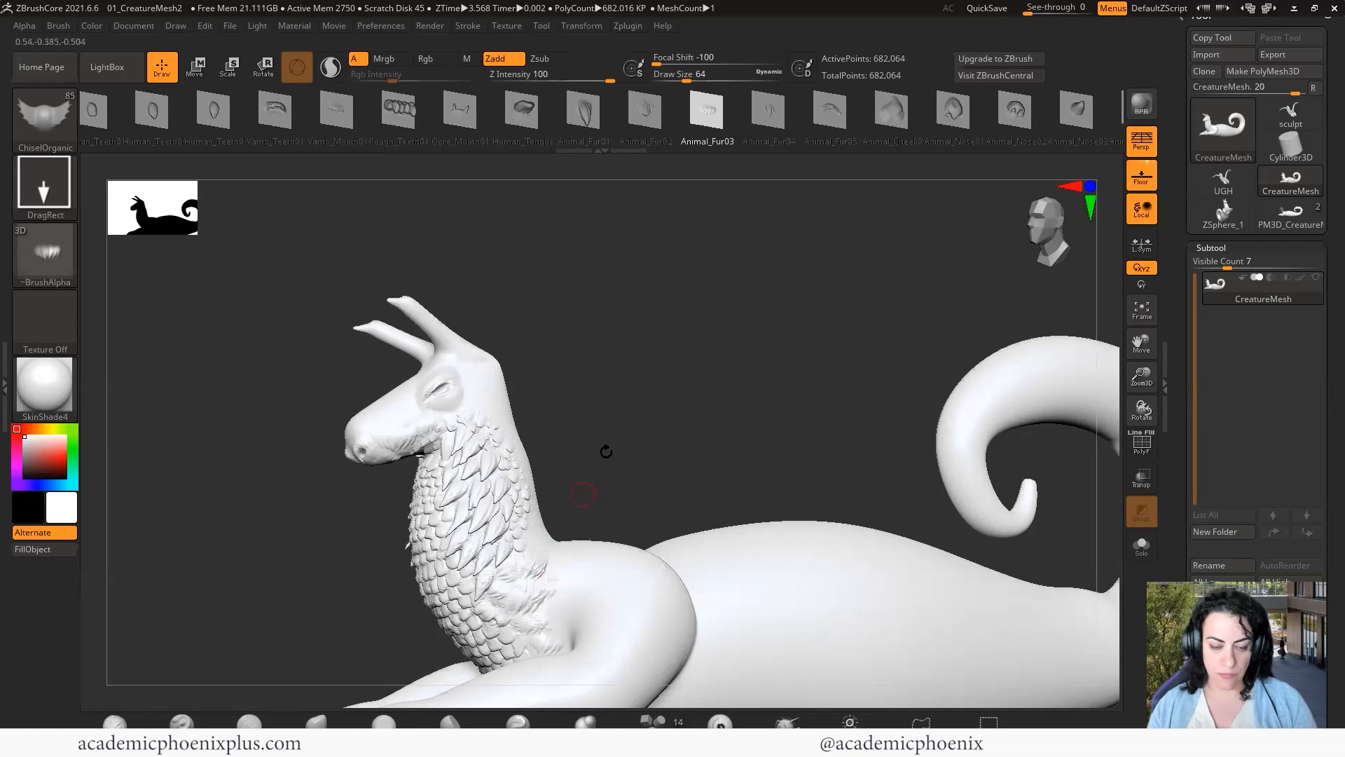
{"action": "left_click_drag", "start_coordinate": [603, 451], "coordinate": [460, 432]}
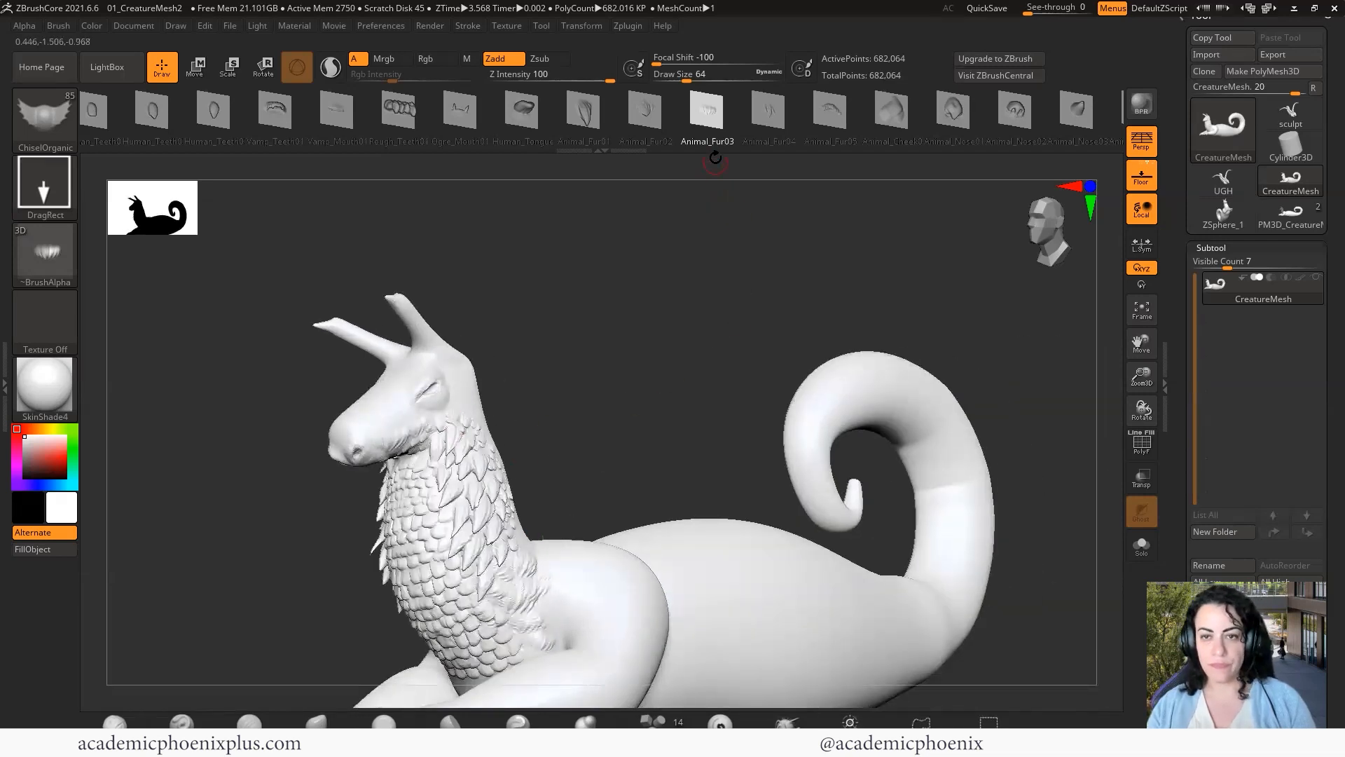
Browse through the ChiselOrganic animal cheek, nose, ear and horn shapes and select Animal_Fin01.
{"action": "left_click", "coordinate": [769, 122]}
{"action": "left_click", "coordinate": [909, 118]}
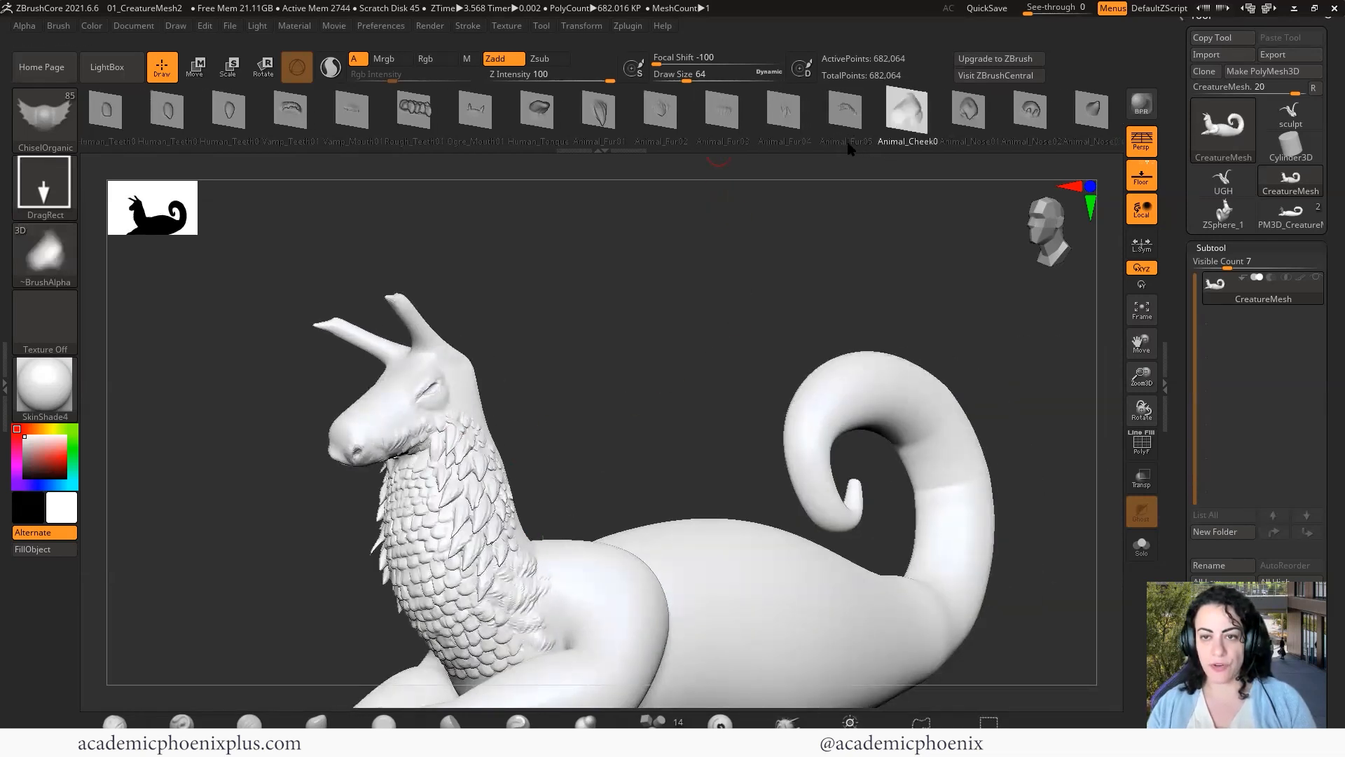
{"action": "left_click_drag", "start_coordinate": [849, 149], "coordinate": [291, 150]}
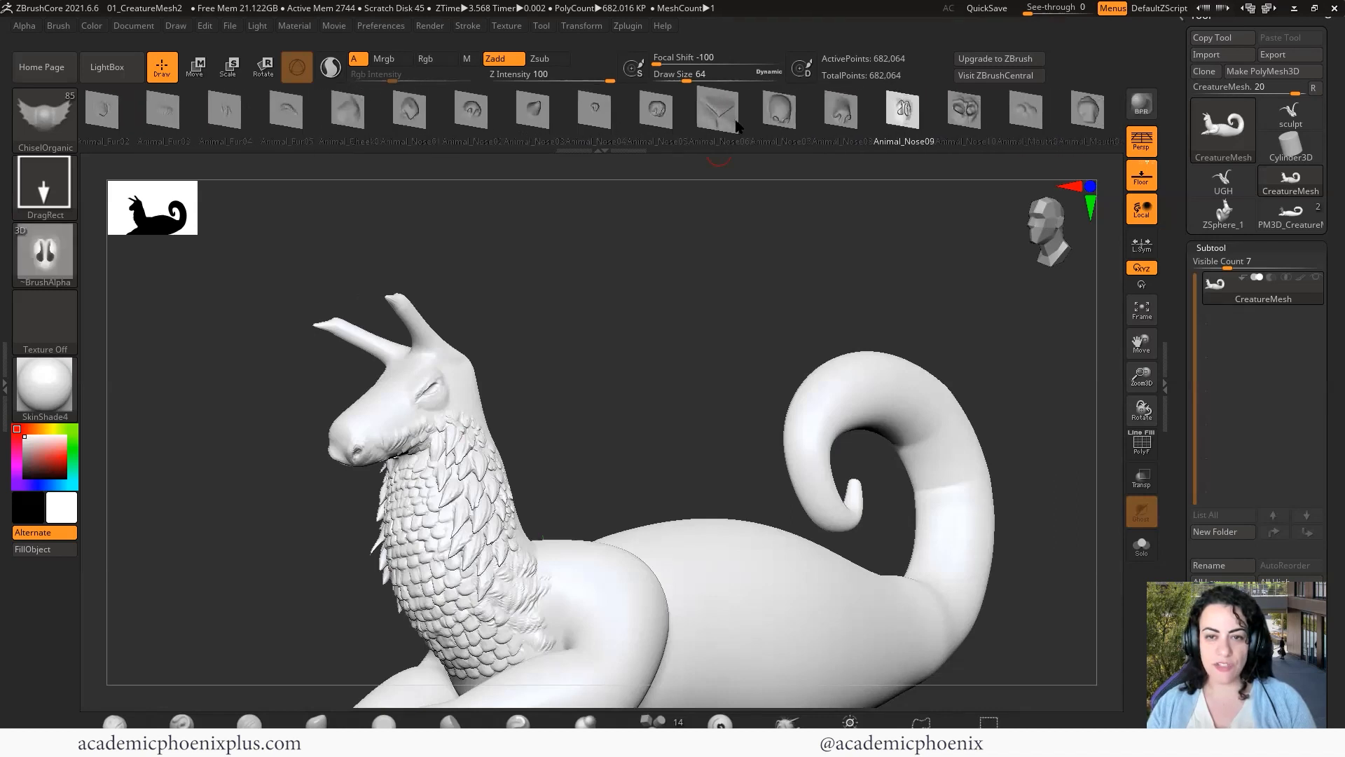
{"action": "left_click_drag", "start_coordinate": [721, 148], "coordinate": [466, 150]}
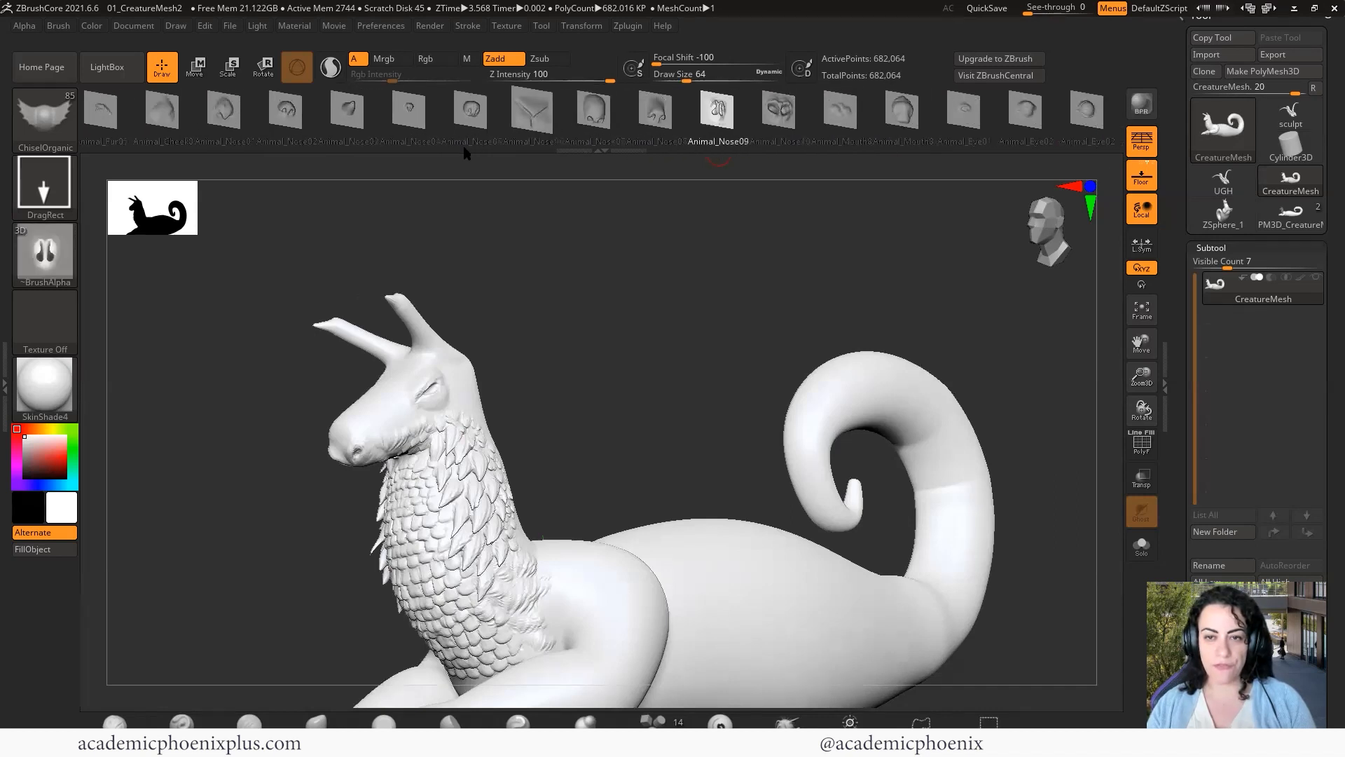
{"action": "left_click_drag", "start_coordinate": [652, 143], "coordinate": [274, 140]}
{"action": "left_click_drag", "start_coordinate": [787, 133], "coordinate": [299, 141]}
{"action": "left_click_drag", "start_coordinate": [712, 145], "coordinate": [416, 140]}
{"action": "left_click_drag", "start_coordinate": [776, 140], "coordinate": [735, 142]}
{"action": "left_click", "coordinate": [706, 132]}
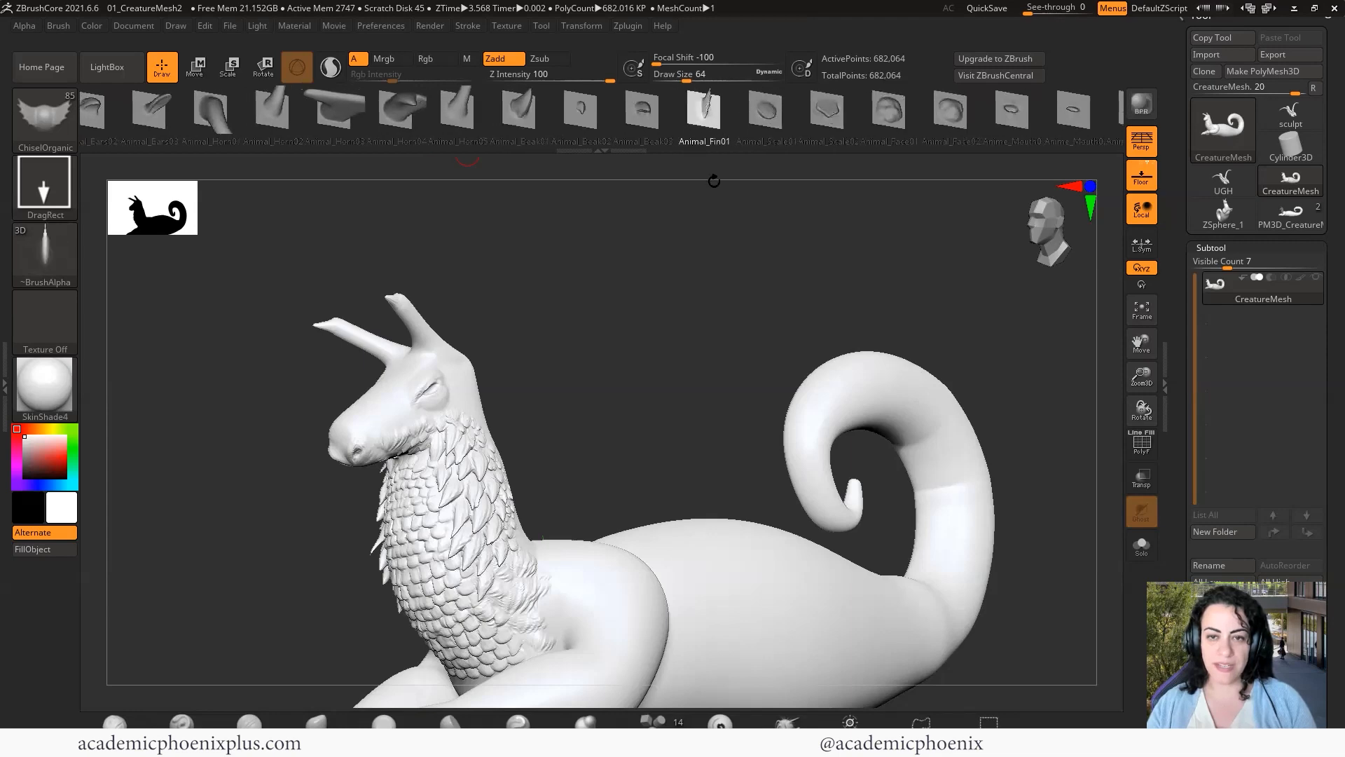
Stamp spiky Animal_Fin01 fins along the back of the head and down the back of the neck.
{"action": "mouse_move", "coordinate": [687, 240]}
{"action": "left_mouse_down"}
{"action": "mouse_move", "coordinate": [622, 315]}
{"action": "mouse_move", "coordinate": [639, 321]}
{"action": "mouse_move", "coordinate": [633, 333]}
{"action": "mouse_move", "coordinate": [708, 320]}
{"action": "mouse_move", "coordinate": [488, 340]}
{"action": "left_mouse_up"}
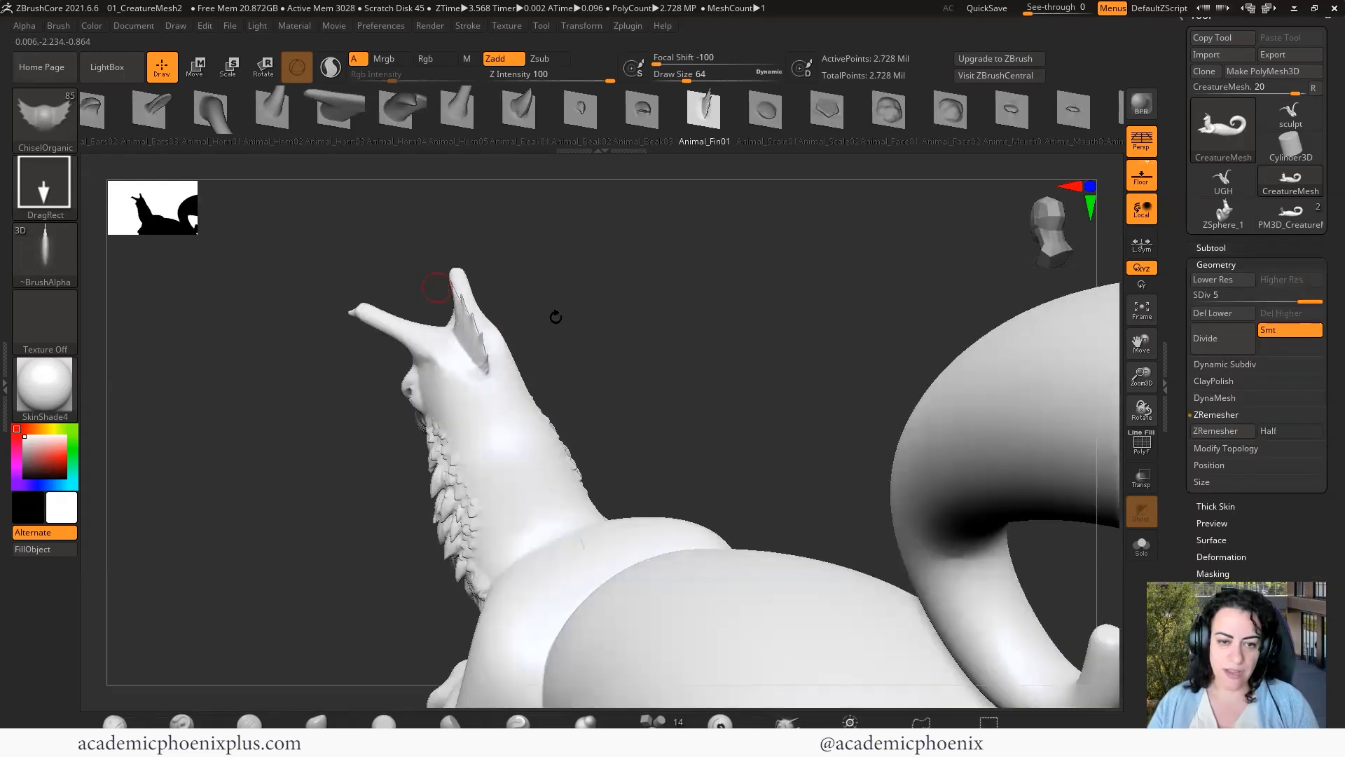
{"action": "left_click_drag", "start_coordinate": [553, 315], "coordinate": [615, 337]}
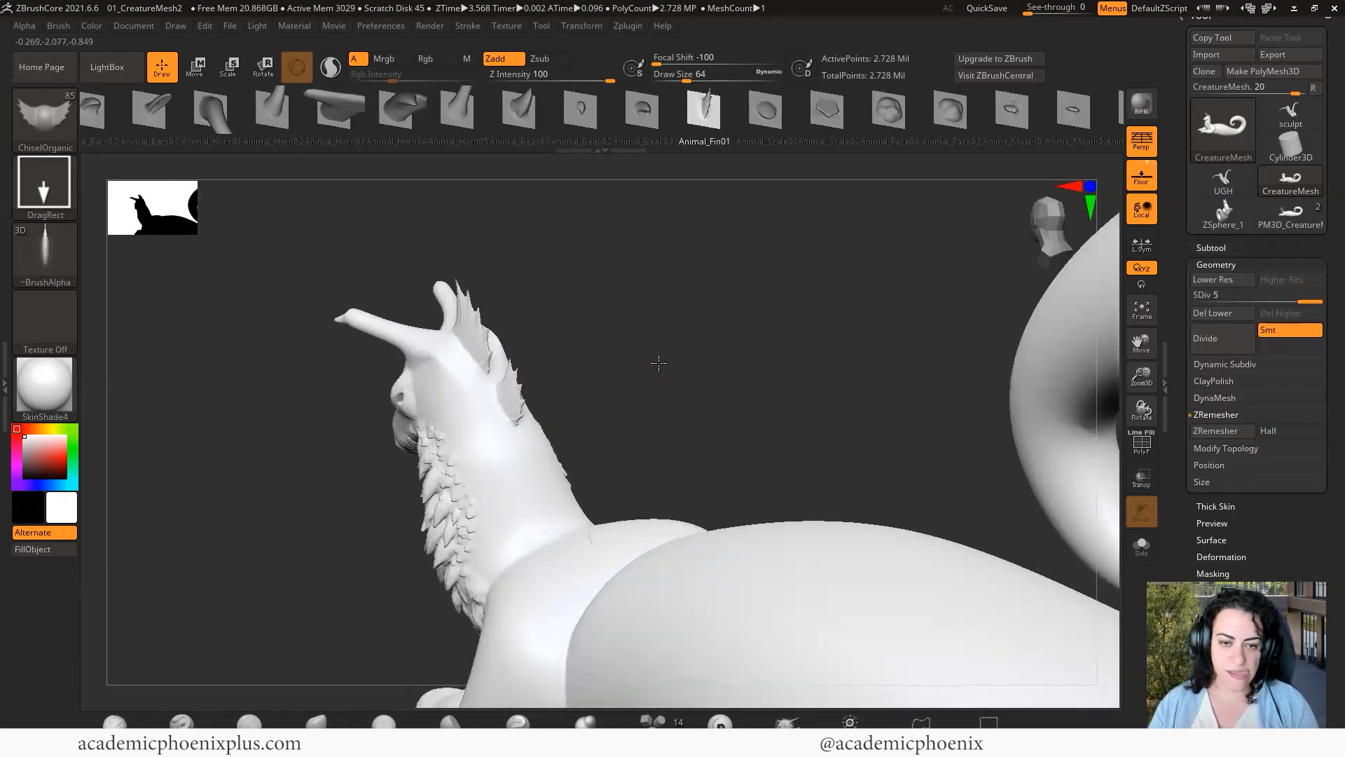
{"action": "left_click_drag", "start_coordinate": [658, 362], "coordinate": [549, 421]}
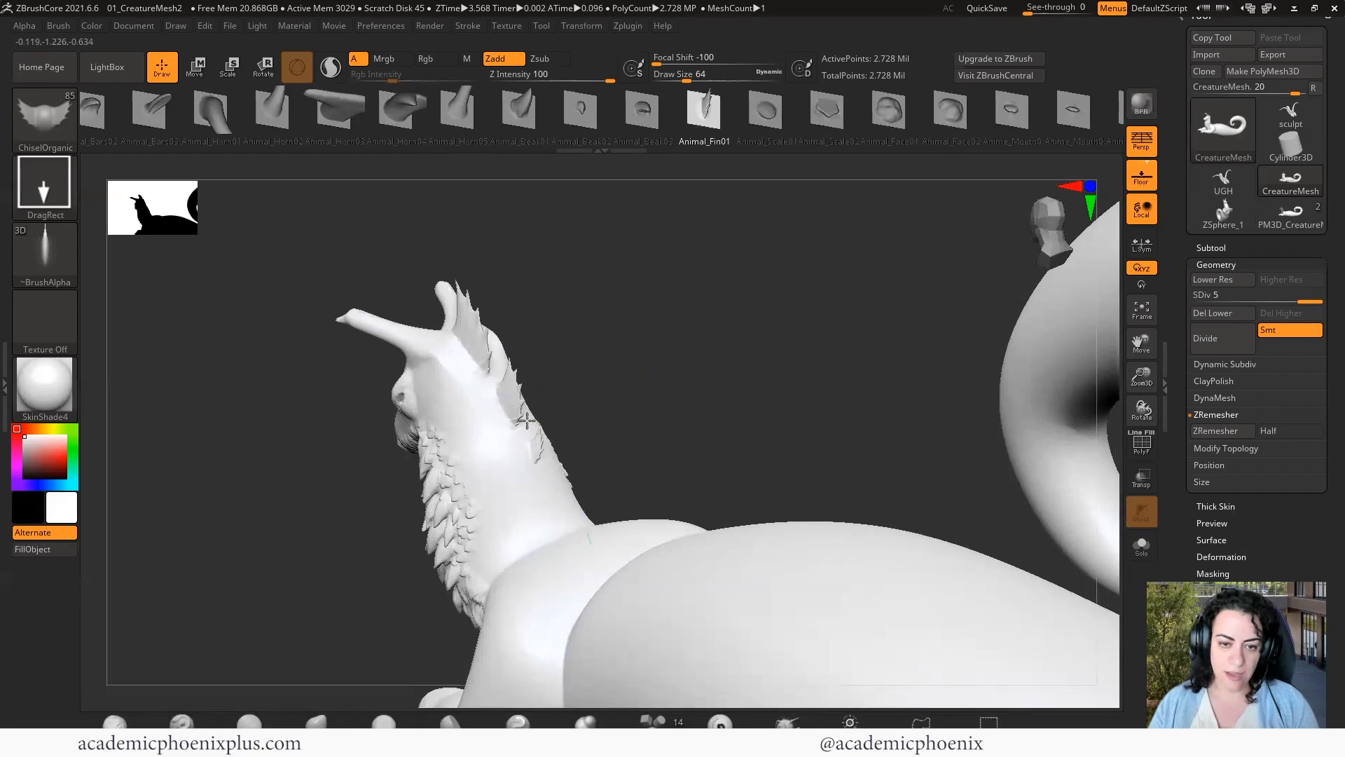
{"action": "left_click_drag", "start_coordinate": [655, 368], "coordinate": [665, 367]}
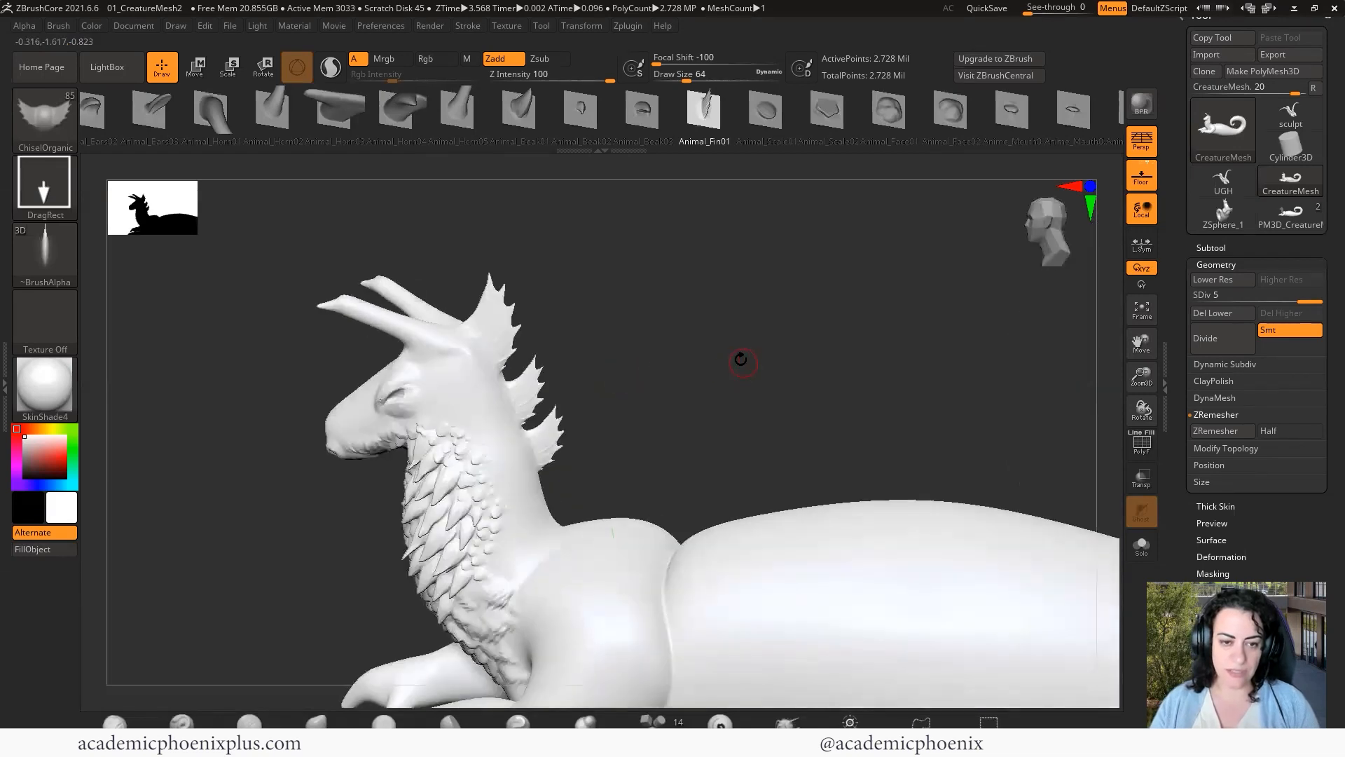
{"action": "left_click_drag", "start_coordinate": [584, 344], "coordinate": [546, 446]}
{"action": "left_click_drag", "start_coordinate": [666, 413], "coordinate": [574, 451]}
{"action": "mouse_move", "coordinate": [679, 388]}
{"action": "left_mouse_down"}
{"action": "mouse_move", "coordinate": [708, 380]}
{"action": "mouse_move", "coordinate": [666, 383]}
{"action": "left_mouse_up"}
Try the Abstract08 shape on the creature's shoulder and undo the stamp.
{"action": "mouse_move", "coordinate": [781, 144]}
{"action": "left_mouse_down"}
{"action": "mouse_move", "coordinate": [357, 145]}
{"action": "mouse_move", "coordinate": [796, 138]}
{"action": "mouse_move", "coordinate": [270, 146]}
{"action": "mouse_move", "coordinate": [745, 144]}
{"action": "mouse_move", "coordinate": [471, 140]}
{"action": "left_mouse_up"}
{"action": "mouse_move", "coordinate": [869, 147]}
{"action": "left_mouse_down"}
{"action": "mouse_move", "coordinate": [590, 146]}
{"action": "mouse_move", "coordinate": [792, 147]}
{"action": "left_mouse_up"}
{"action": "left_click_drag", "start_coordinate": [562, 597], "coordinate": [623, 603]}
{"action": "key", "text": "ctrl+z"}
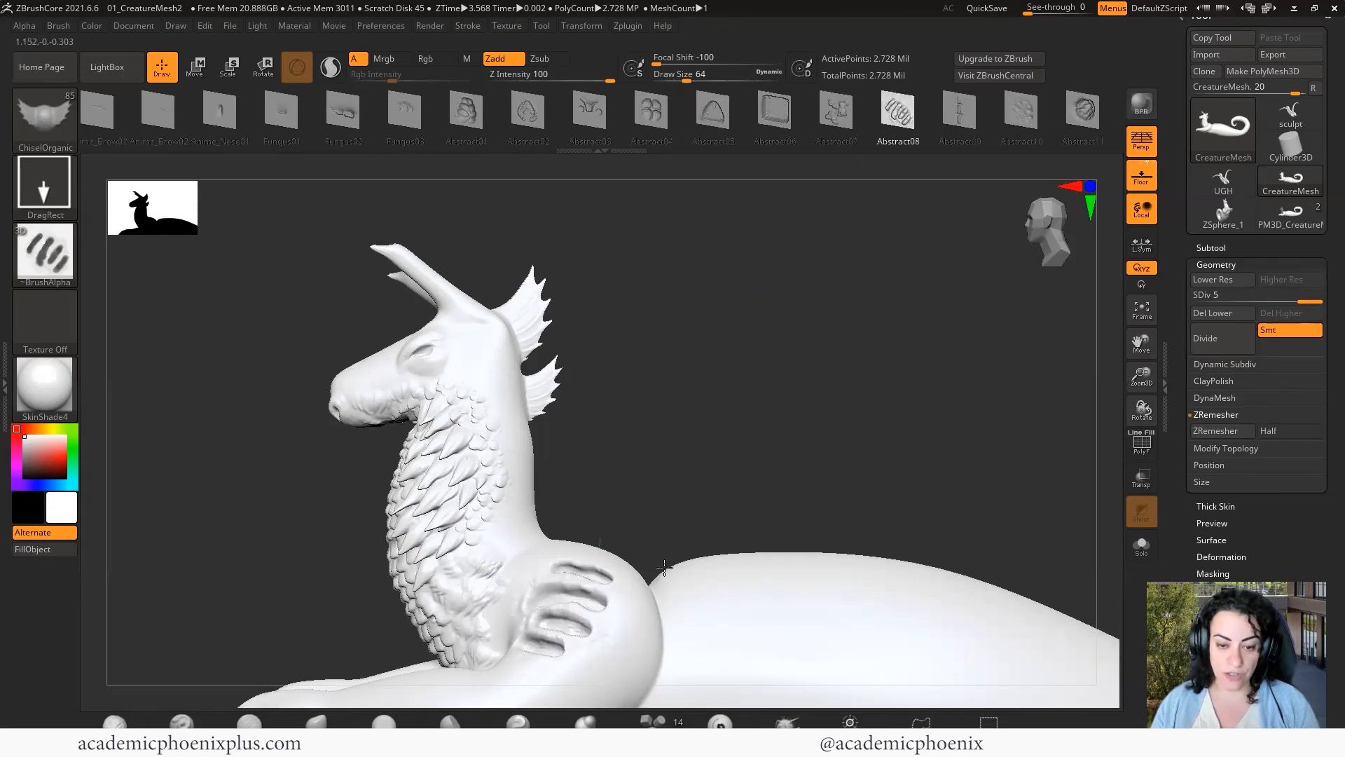
Switch to the ChiselShapes brush, try the cube and Cylinder_side shapes on the creature's back, and undo the stamps.
{"action": "left_click", "coordinate": [43, 184]}
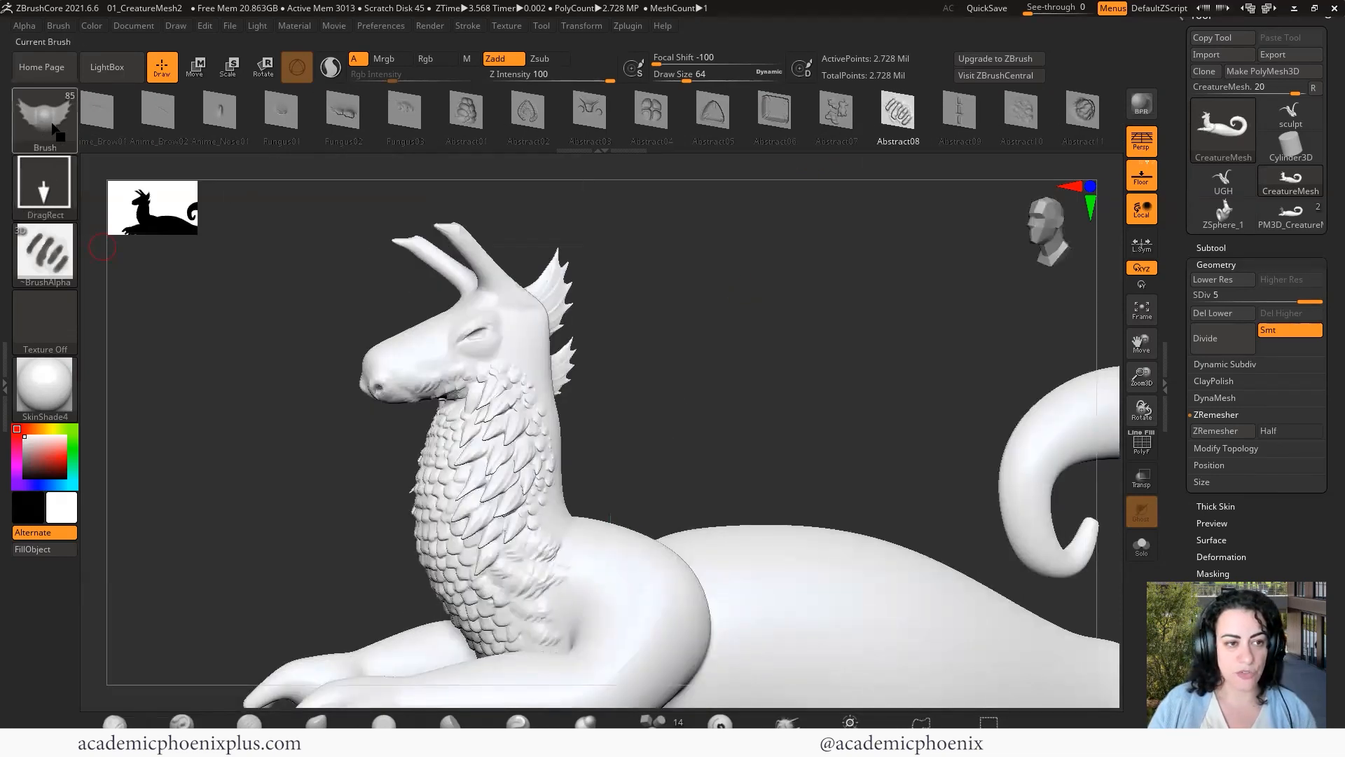
{"action": "left_click", "coordinate": [44, 115]}
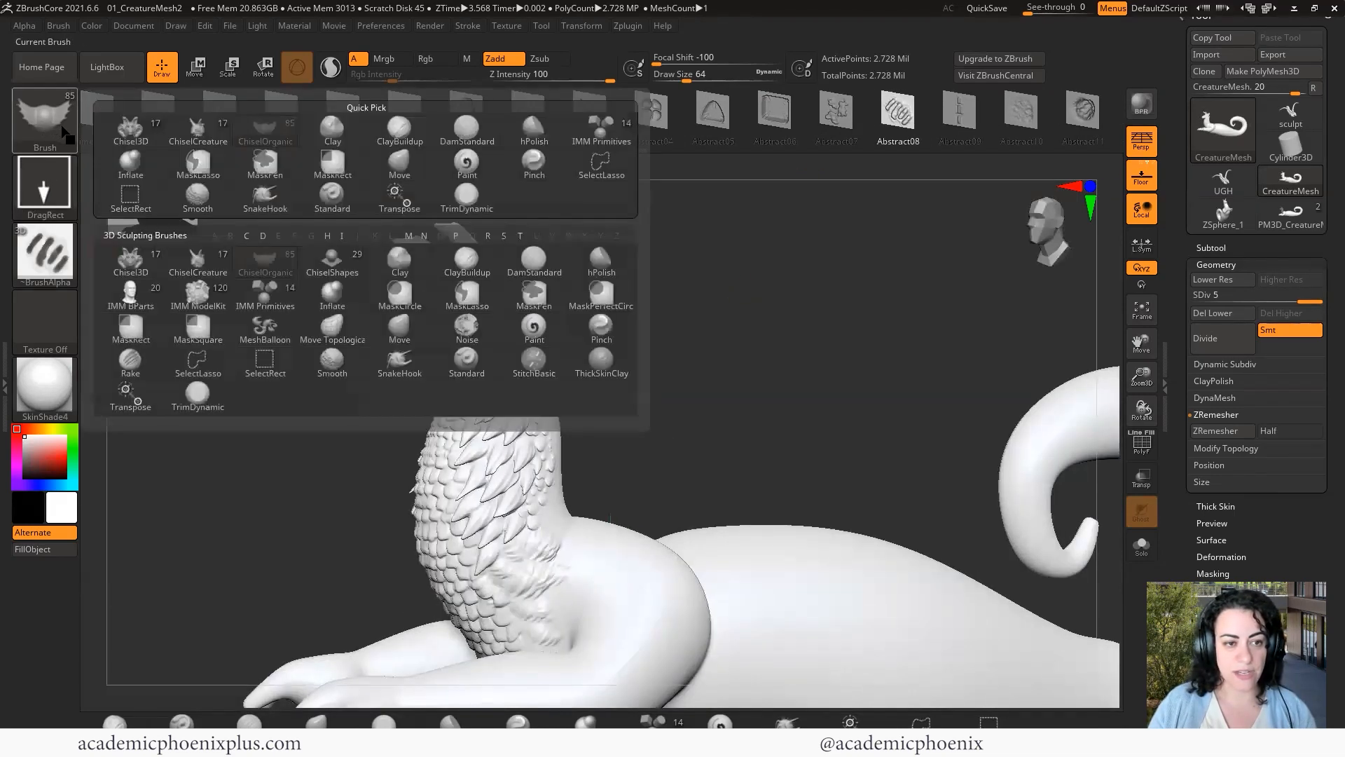
{"action": "left_click", "coordinate": [336, 266]}
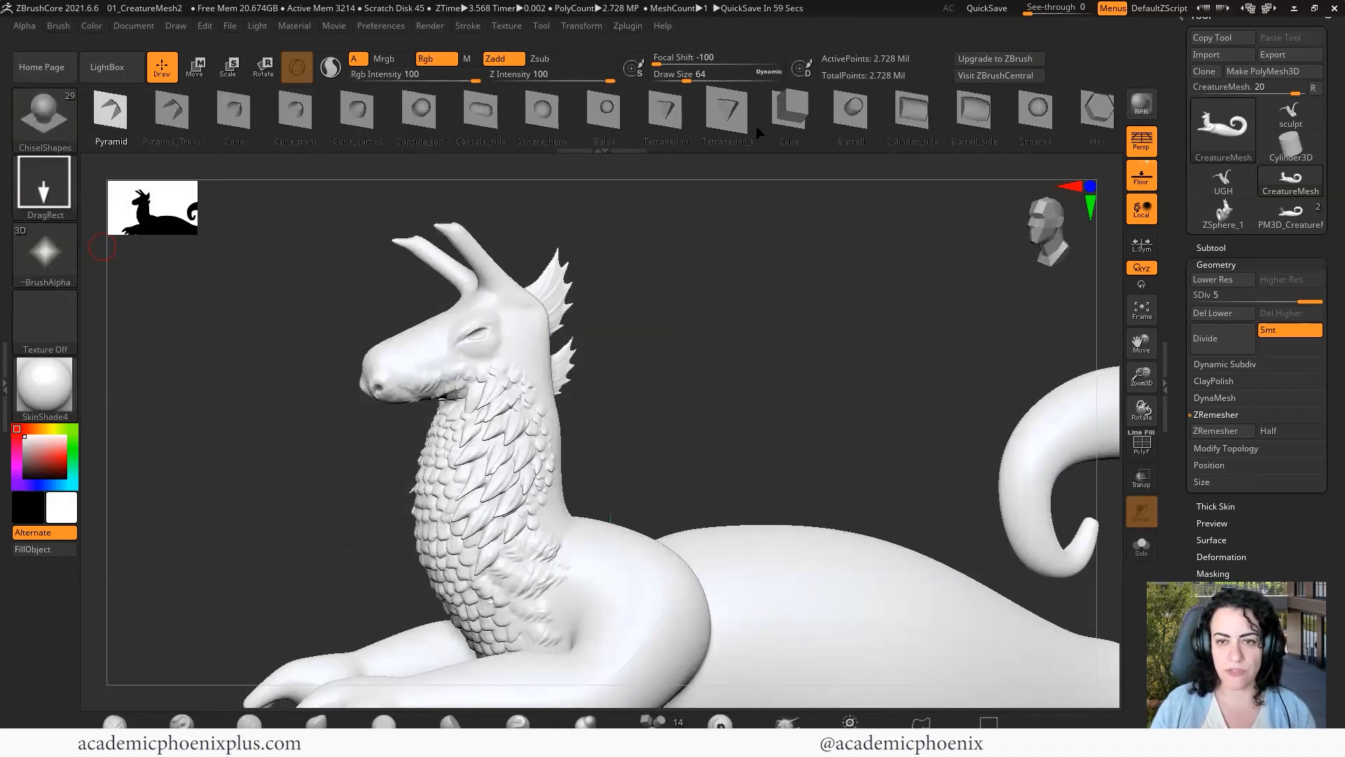
{"action": "left_click", "coordinate": [789, 112]}
{"action": "left_click_drag", "start_coordinate": [769, 535], "coordinate": [896, 545]}
{"action": "key", "text": "ctrl+z"}
{"action": "left_click", "coordinate": [912, 112]}
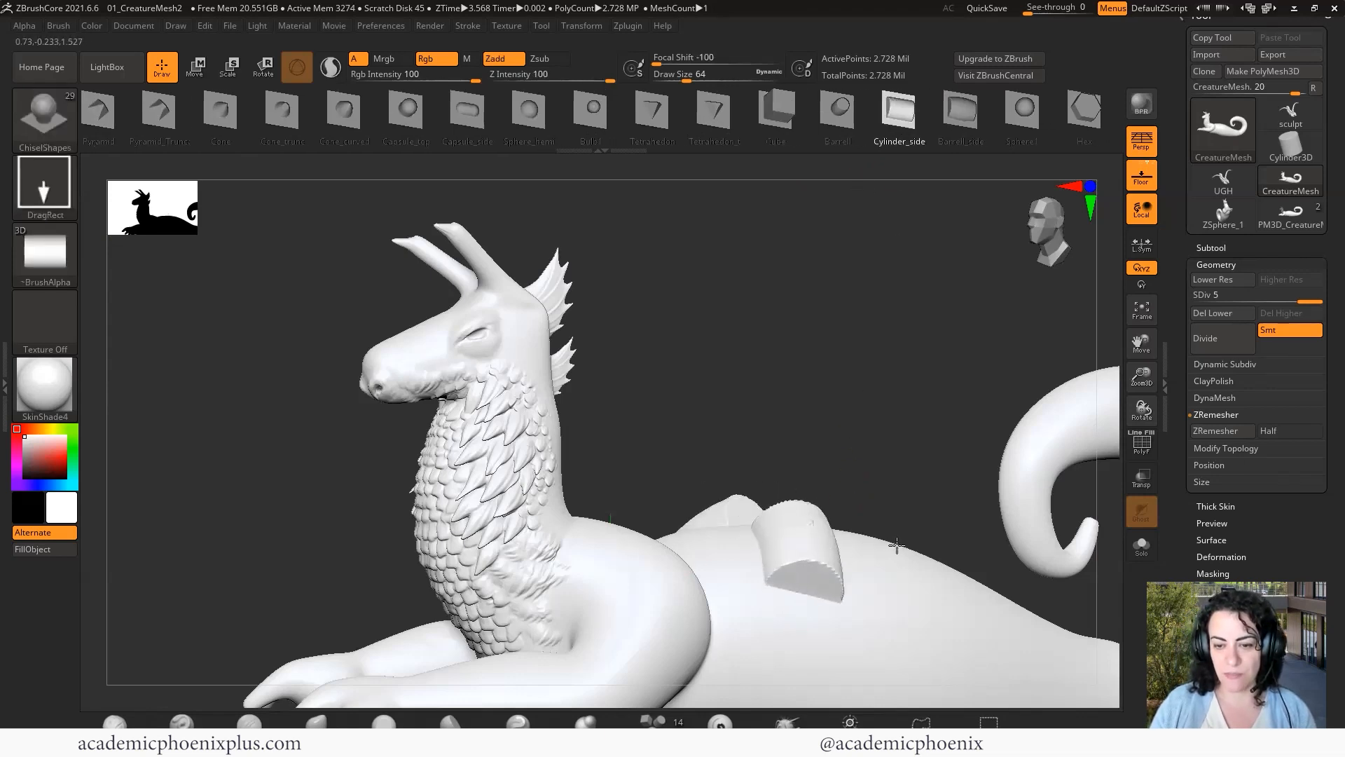
{"action": "key", "text": "ctrl+z"}
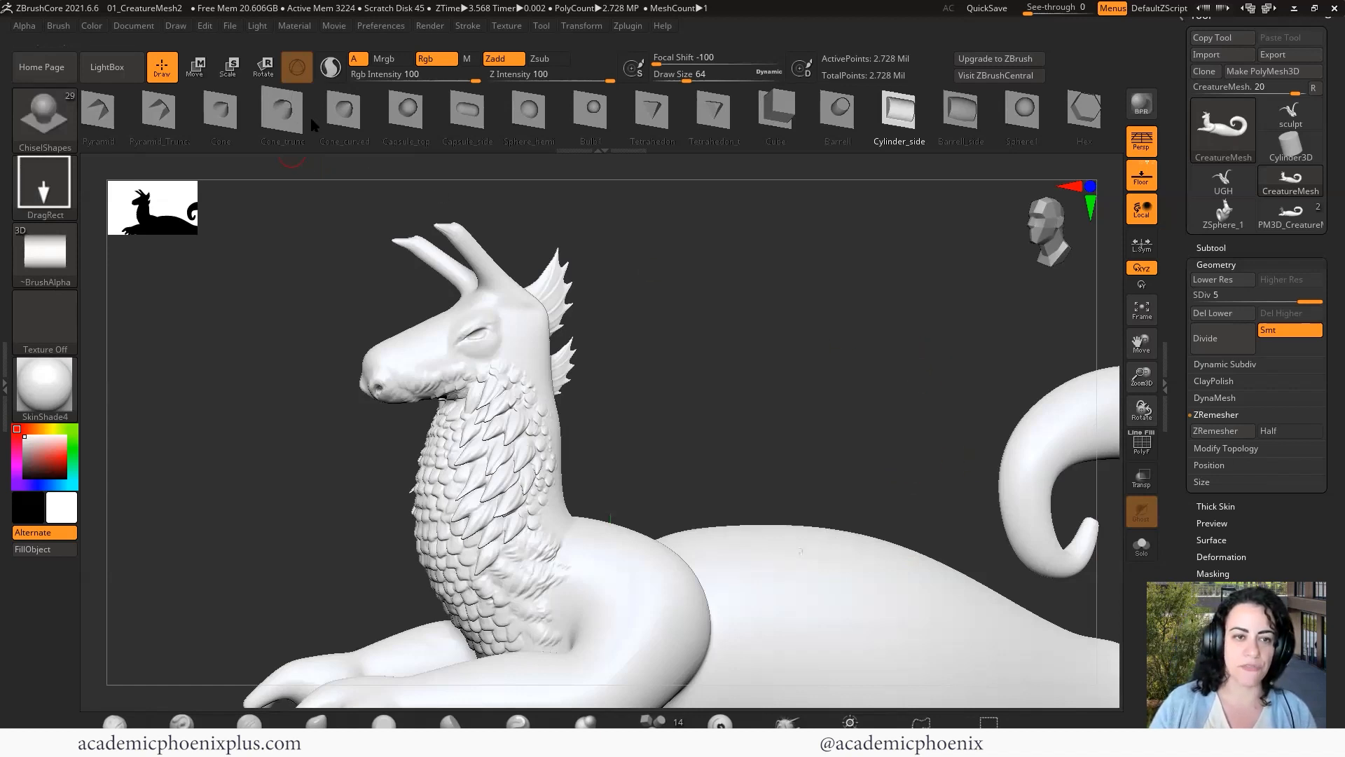
Browse through the remaining ChiselShapes shapes, including Antenna1.
{"action": "left_click", "coordinate": [287, 112]}
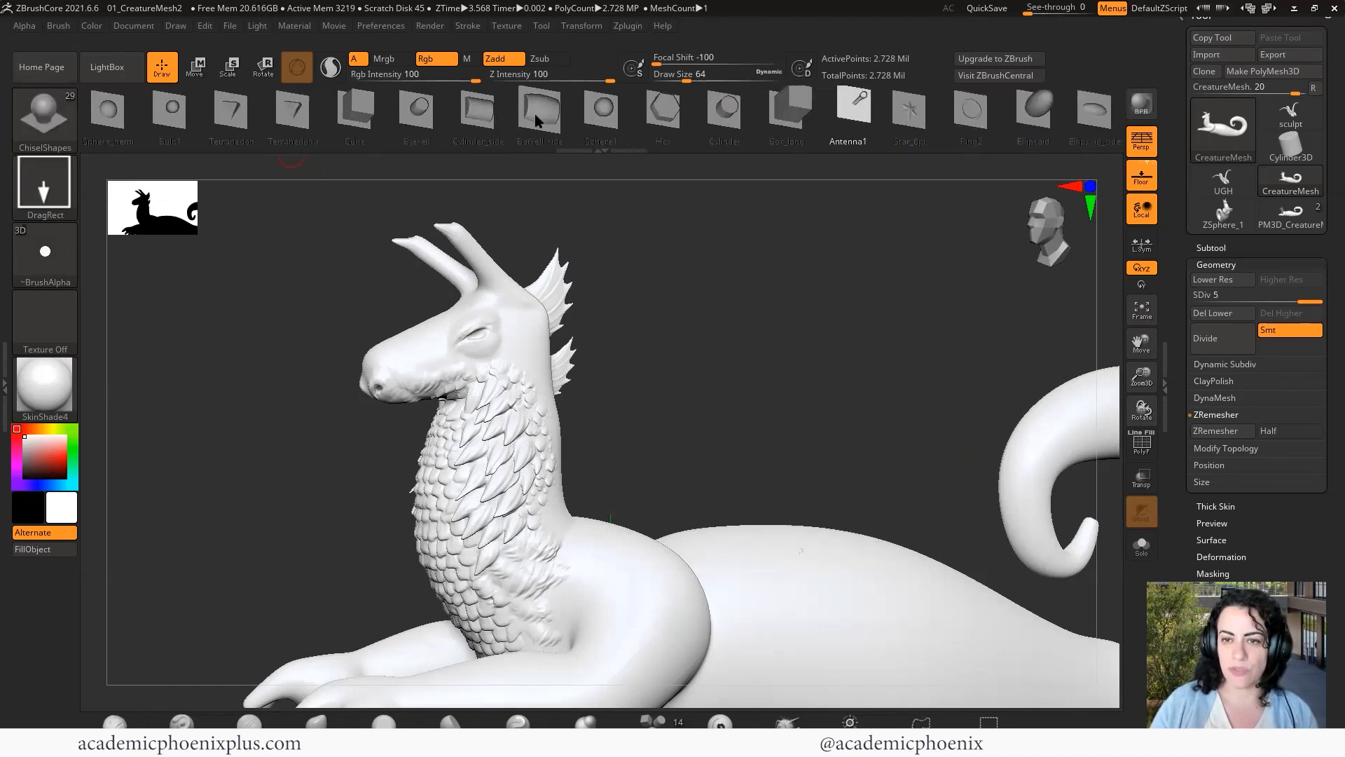
{"action": "left_click", "coordinate": [776, 116]}
{"action": "mouse_move", "coordinate": [779, 118]}
{"action": "left_mouse_down"}
{"action": "mouse_move", "coordinate": [645, 115]}
{"action": "mouse_move", "coordinate": [953, 137]}
{"action": "left_mouse_up"}
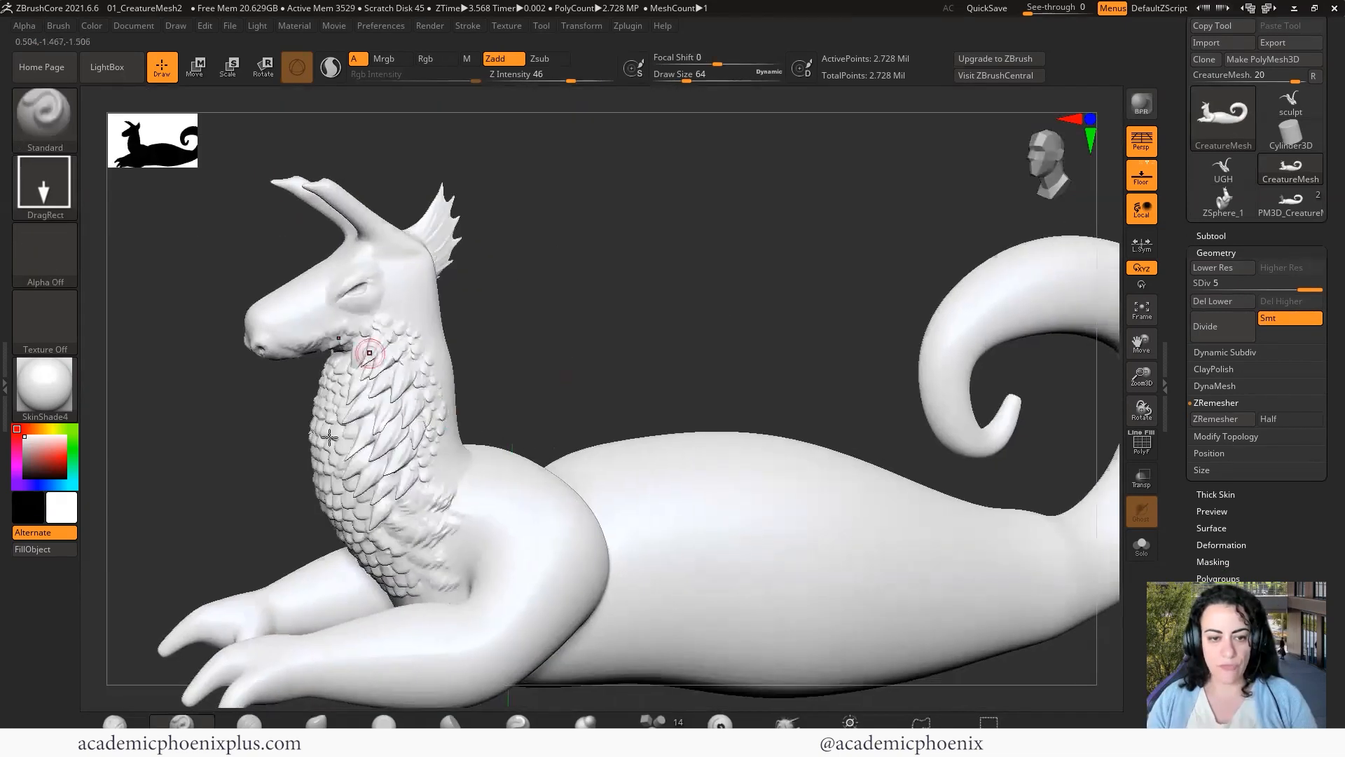
Give the Standard brush Alpha 23 and switch its stroke type to Color Spray.
{"action": "mouse_move", "coordinate": [360, 351]}
{"action": "left_mouse_down"}
{"action": "mouse_move", "coordinate": [617, 336]}
{"action": "mouse_move", "coordinate": [531, 339]}
{"action": "left_mouse_up"}
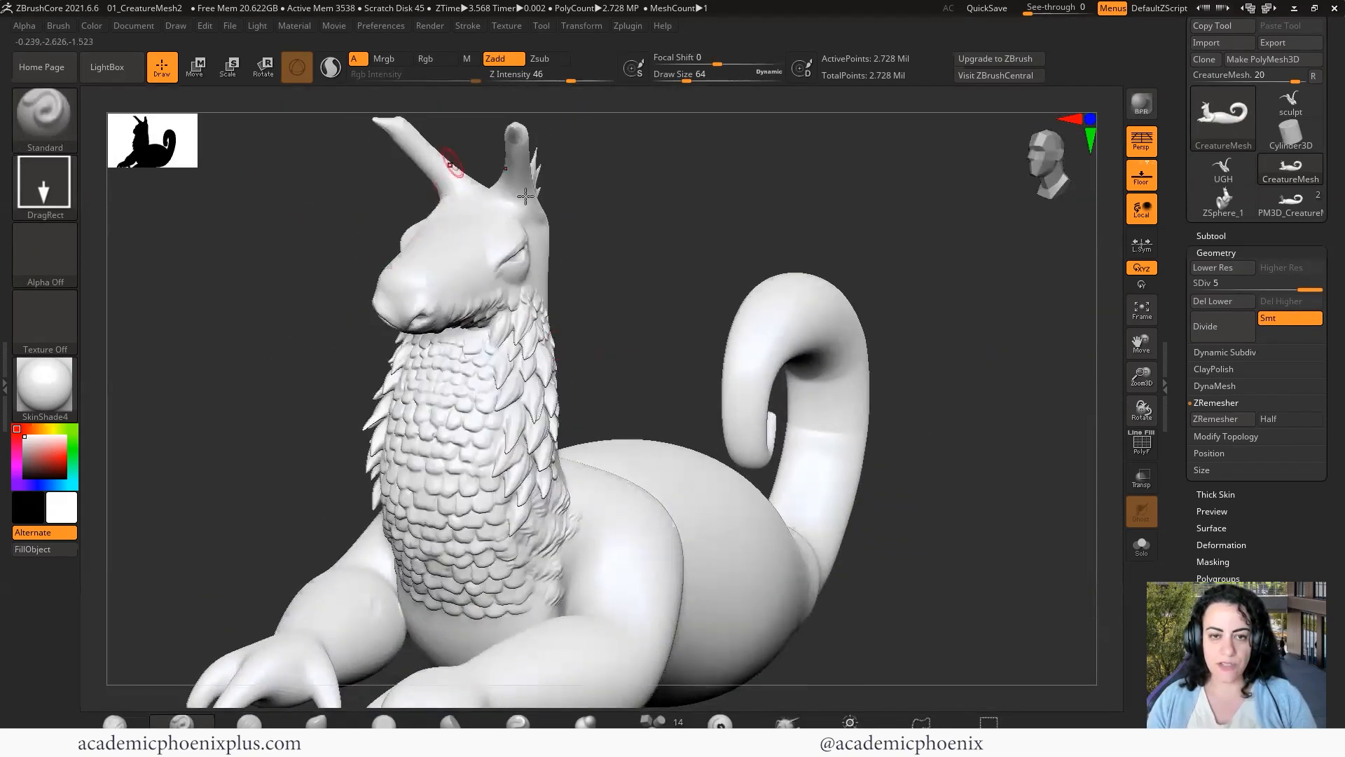
{"action": "left_click_drag", "start_coordinate": [690, 318], "coordinate": [408, 336]}
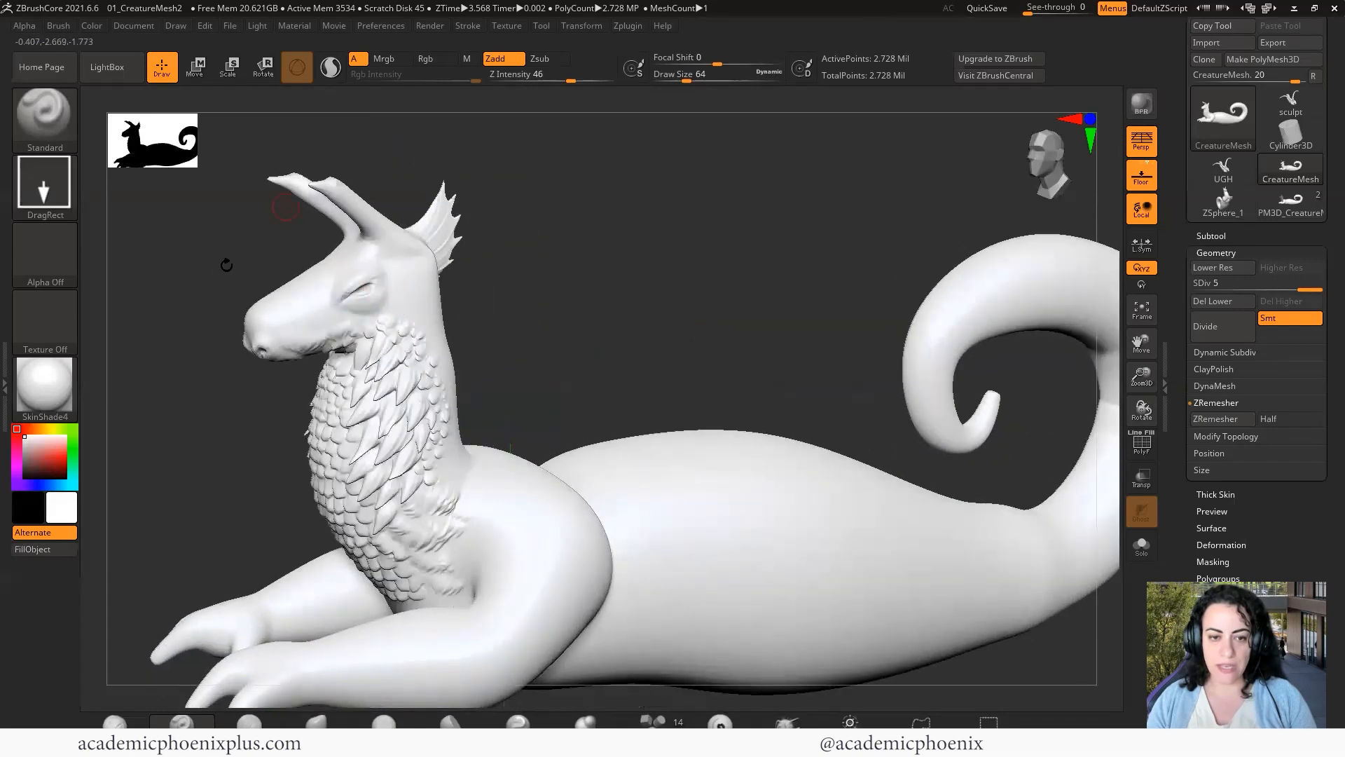
{"action": "left_click_drag", "start_coordinate": [615, 361], "coordinate": [444, 445]}
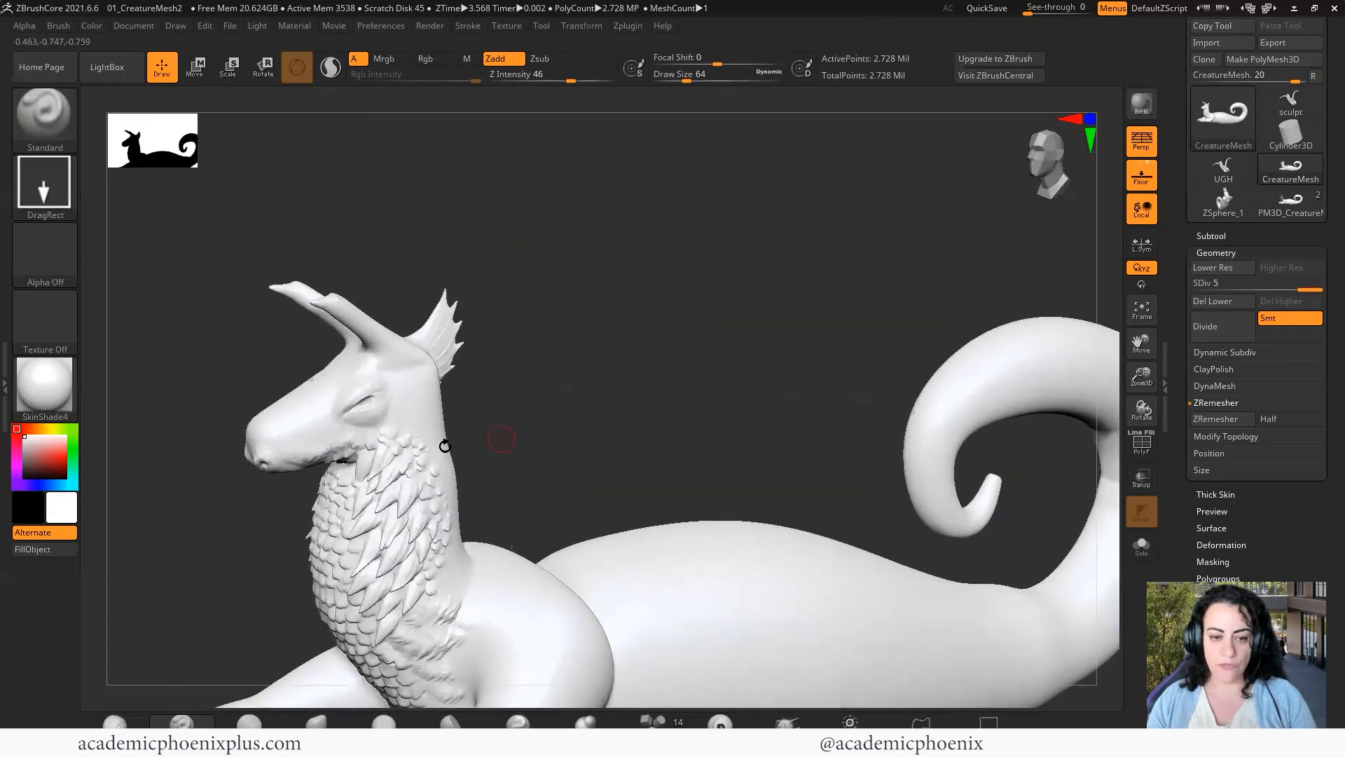
{"action": "left_click_drag", "start_coordinate": [587, 425], "coordinate": [492, 402]}
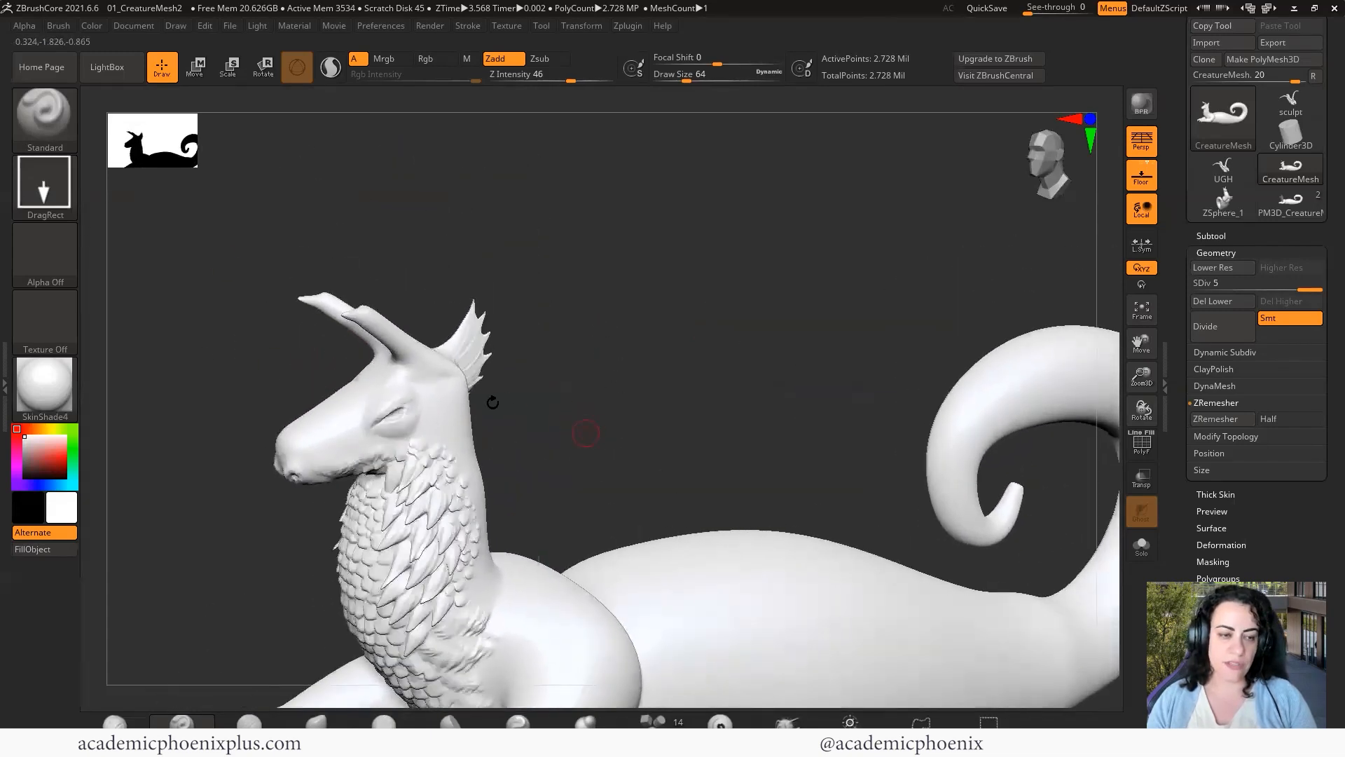
{"action": "left_click", "coordinate": [51, 277]}
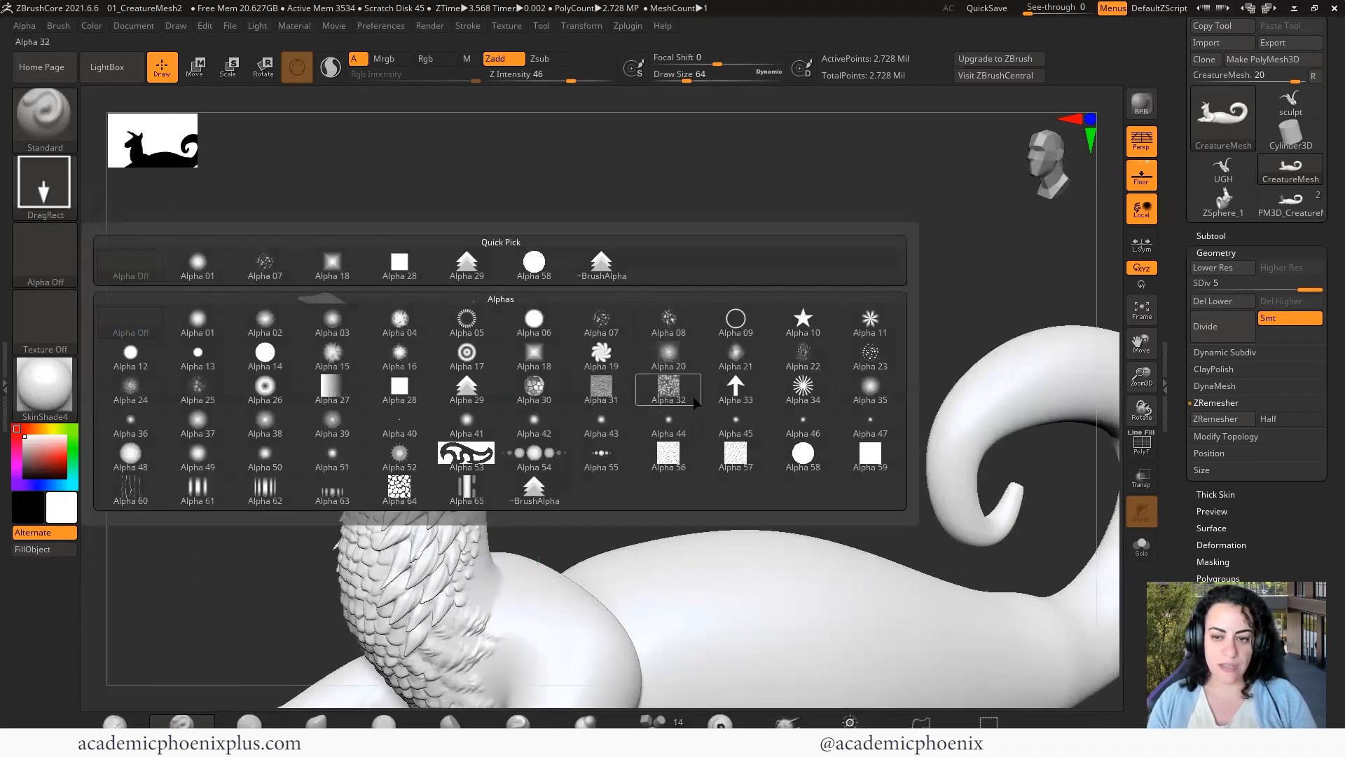
{"action": "left_click", "coordinate": [870, 356]}
{"action": "left_click", "coordinate": [44, 184]}
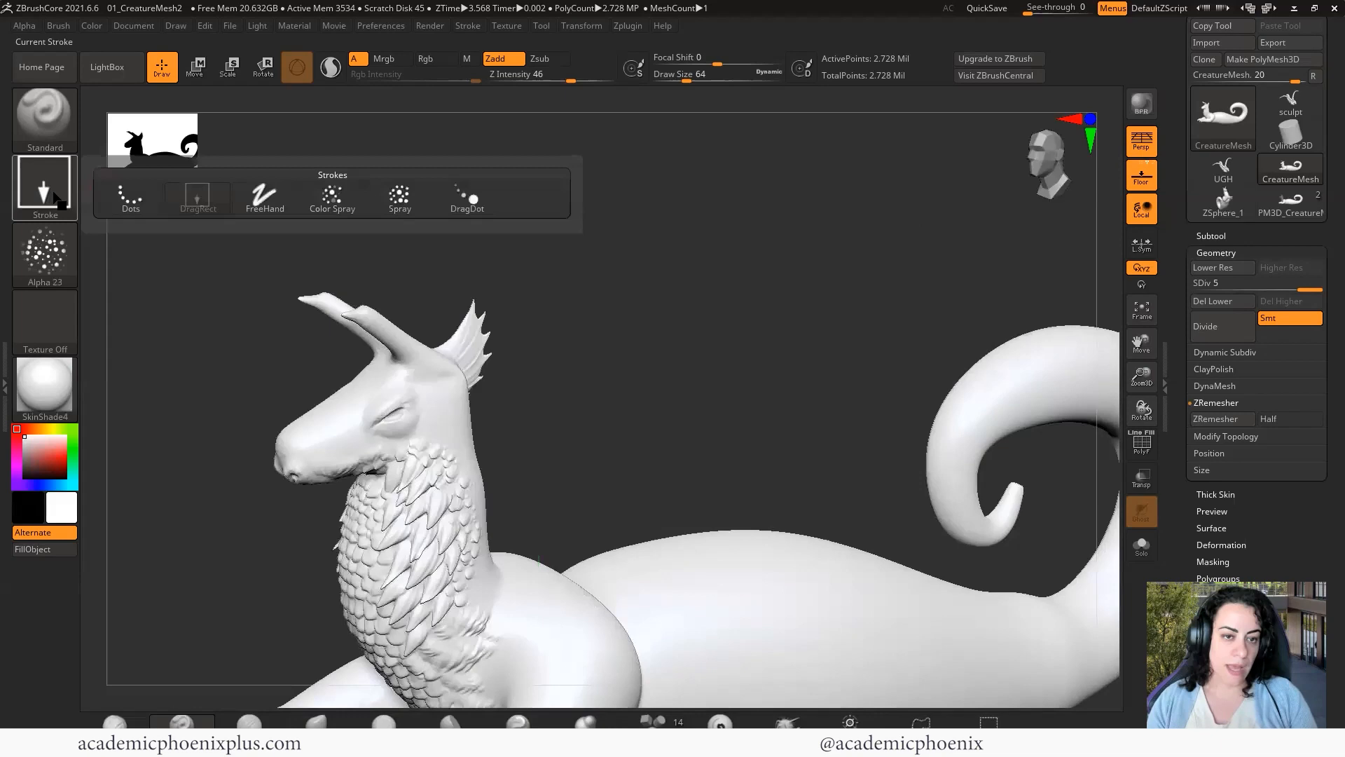
{"action": "left_click", "coordinate": [337, 203]}
Try spraying Alpha 23 texture along the creature's snout at Z Intensity 46 and undo the stroke.
{"action": "left_click_drag", "start_coordinate": [578, 349], "coordinate": [834, 406], "text": "alt"}
{"action": "left_click_drag", "start_coordinate": [320, 348], "coordinate": [382, 314]}
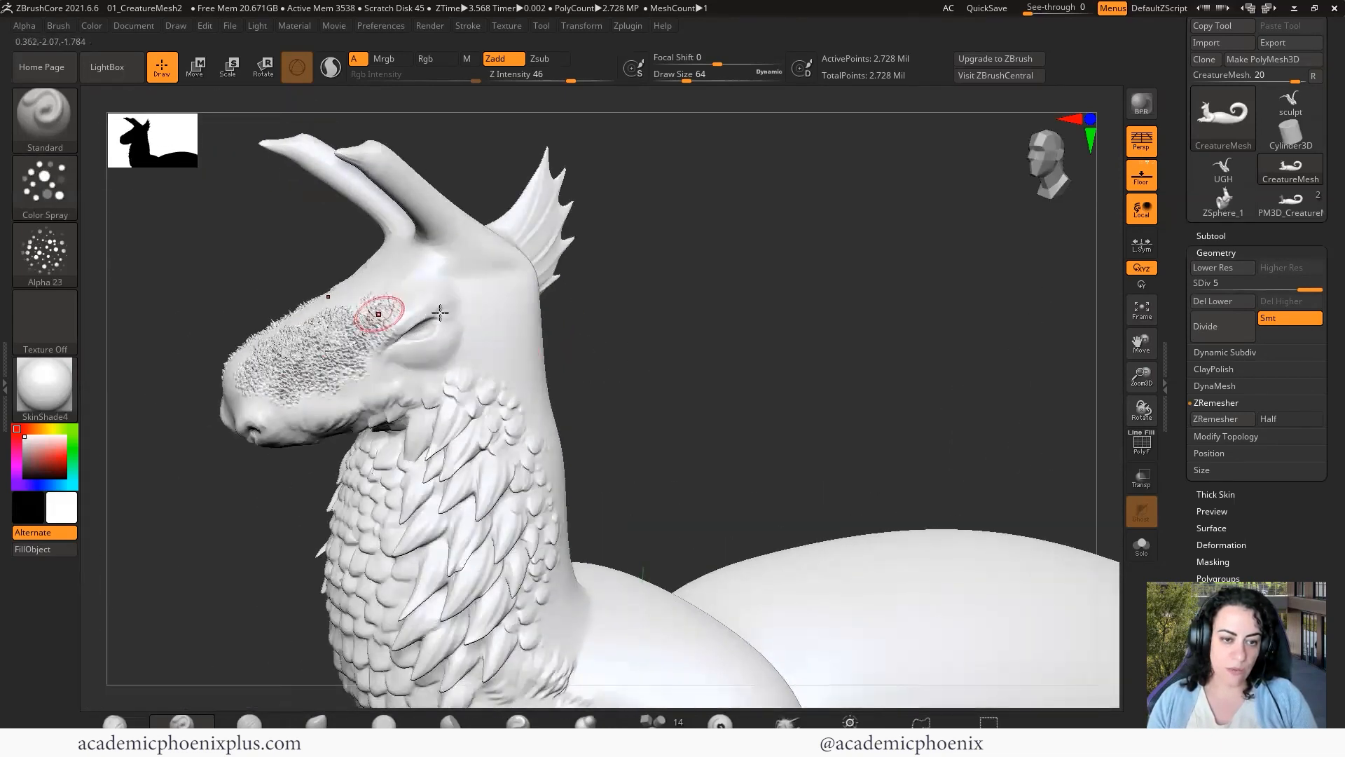
{"action": "key", "text": "ctrl"}
{"action": "key", "text": "ctrl+z"}
Lower Z Intensity to 9 and spray fine skin texture over the face, horns and back of the neck.
{"action": "left_click_drag", "start_coordinate": [563, 79], "coordinate": [524, 80]}
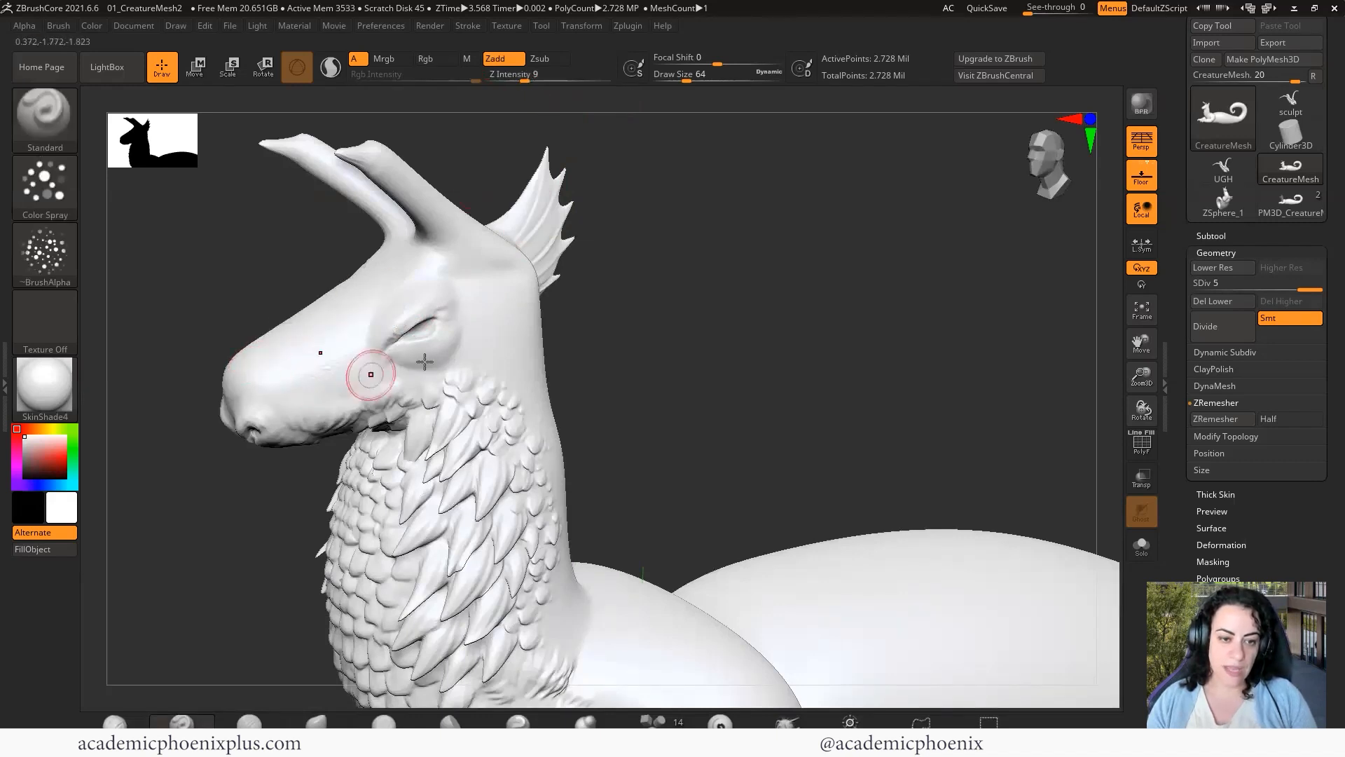
{"action": "key", "text": "ctrl"}
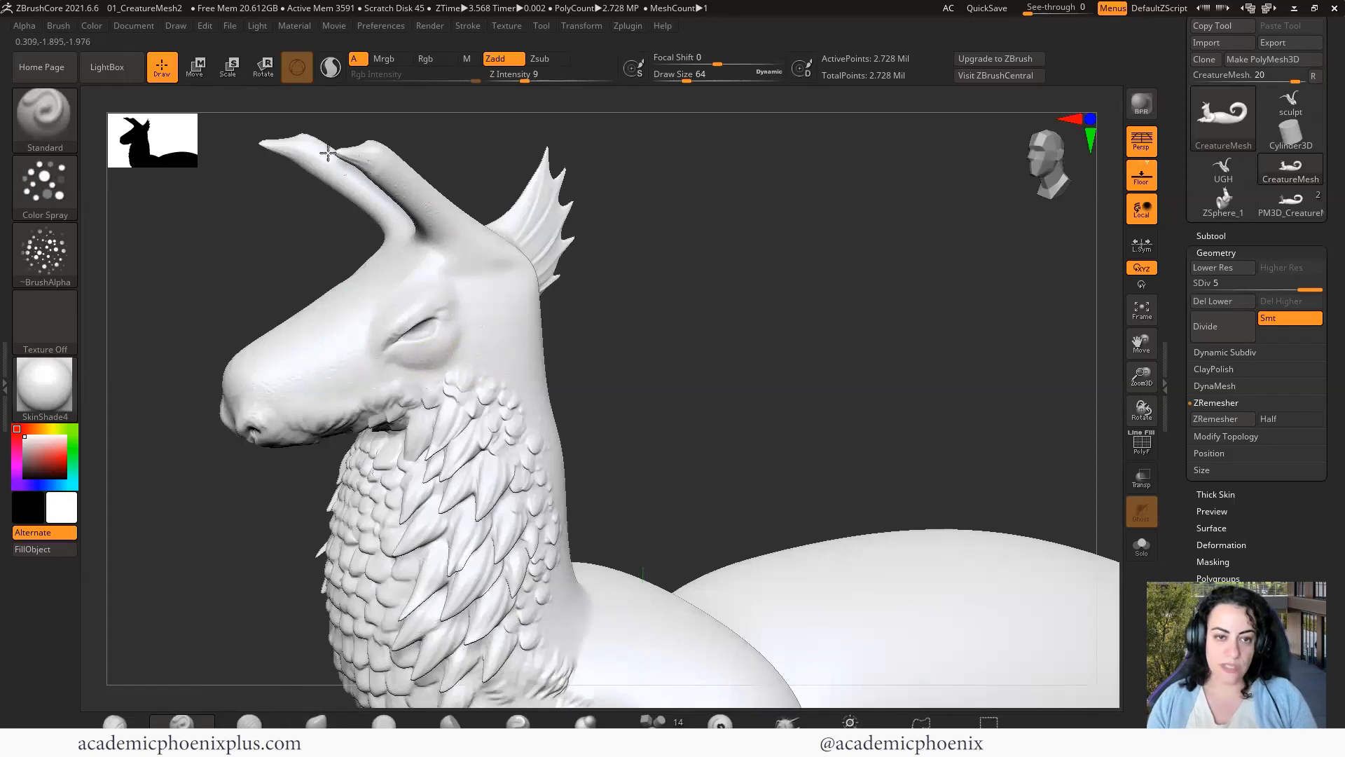
{"action": "left_click_drag", "start_coordinate": [671, 362], "coordinate": [478, 223]}
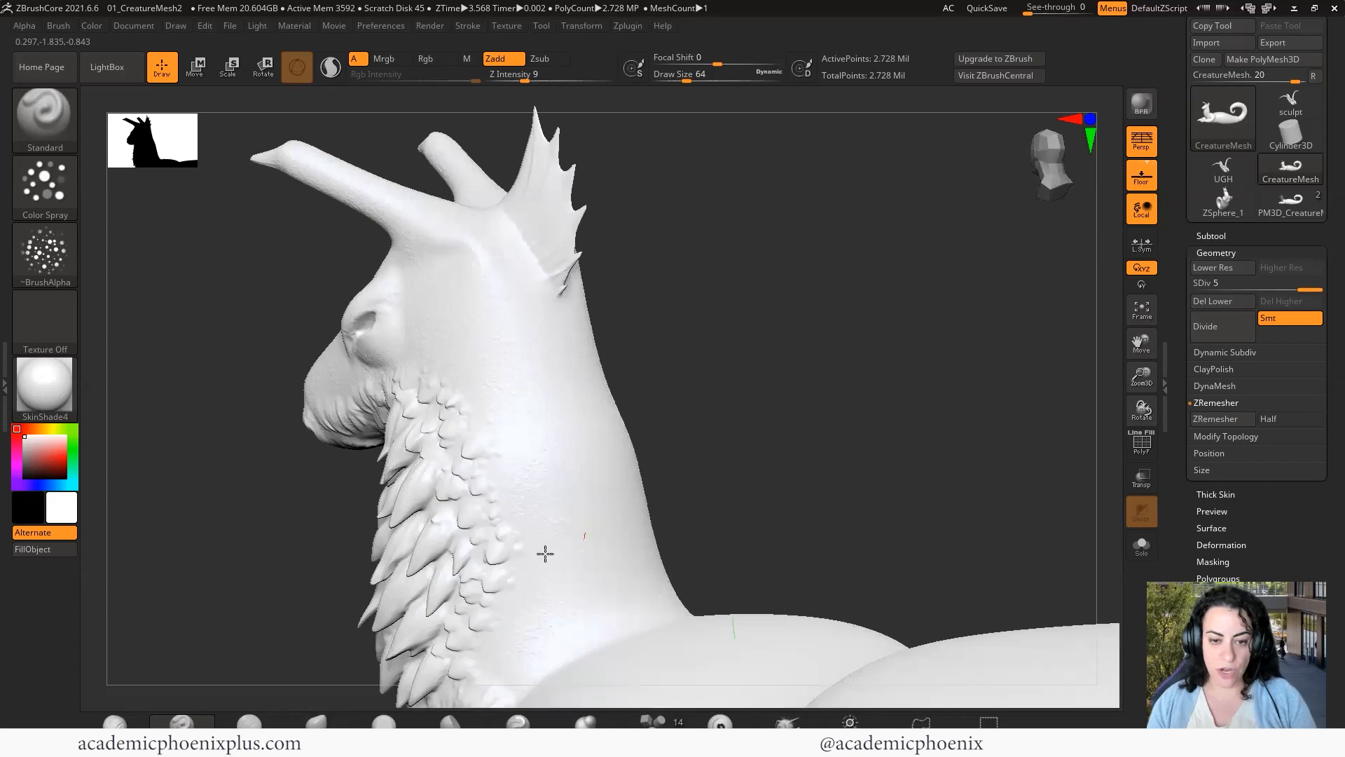
{"action": "mouse_move", "coordinate": [545, 553]}
{"action": "left_mouse_down"}
{"action": "mouse_move", "coordinate": [834, 381]}
{"action": "mouse_move", "coordinate": [576, 443]}
{"action": "left_mouse_up"}
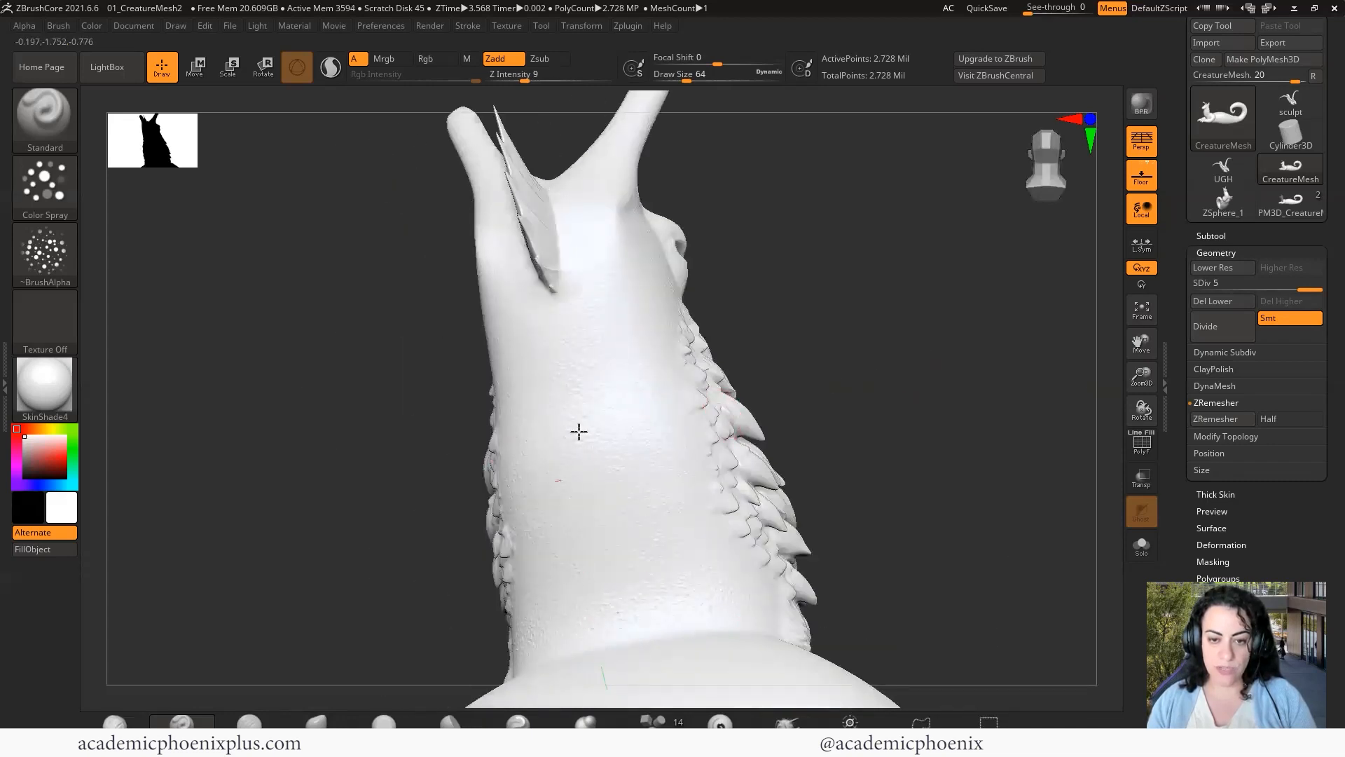
{"action": "mouse_move", "coordinate": [668, 146]}
{"action": "left_mouse_down"}
{"action": "mouse_move", "coordinate": [1002, 277]}
{"action": "mouse_move", "coordinate": [614, 164]}
{"action": "left_mouse_up"}
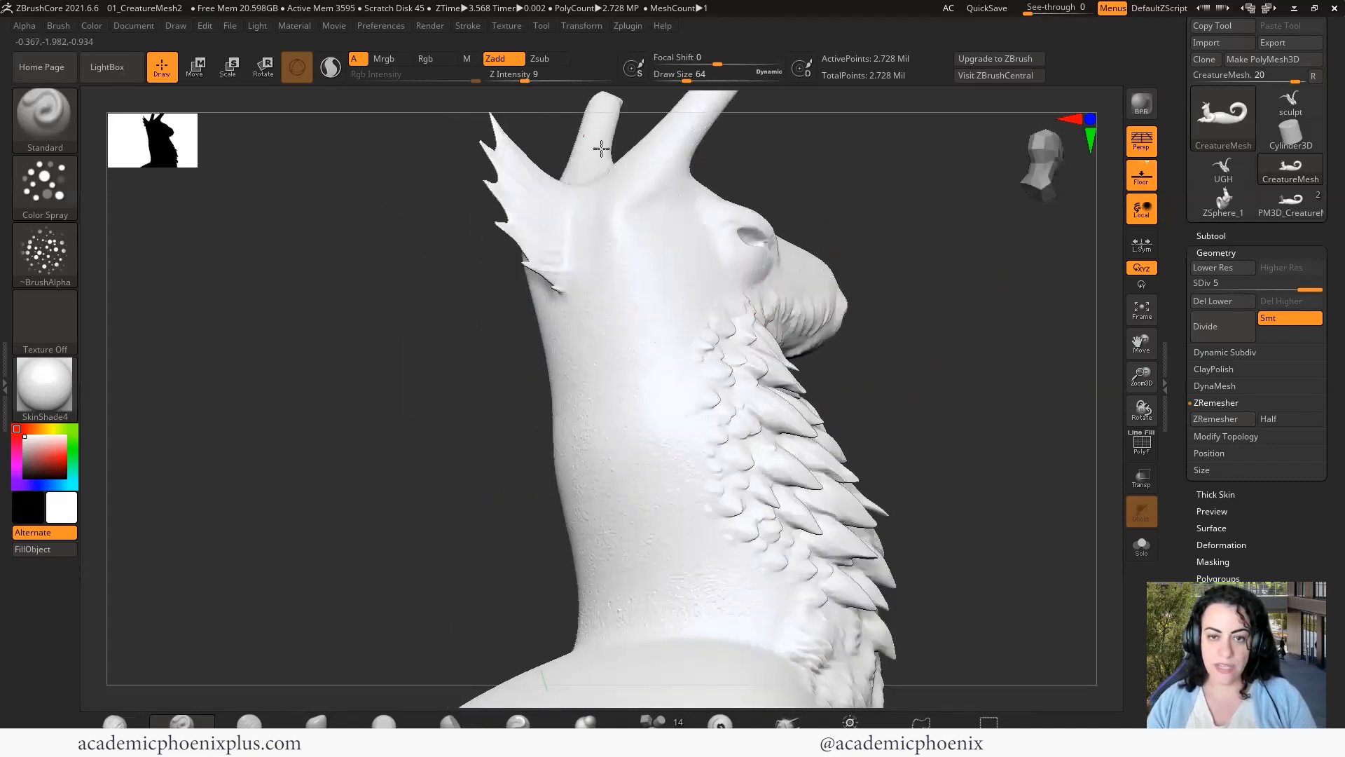
{"action": "left_click_drag", "start_coordinate": [1036, 323], "coordinate": [789, 309]}
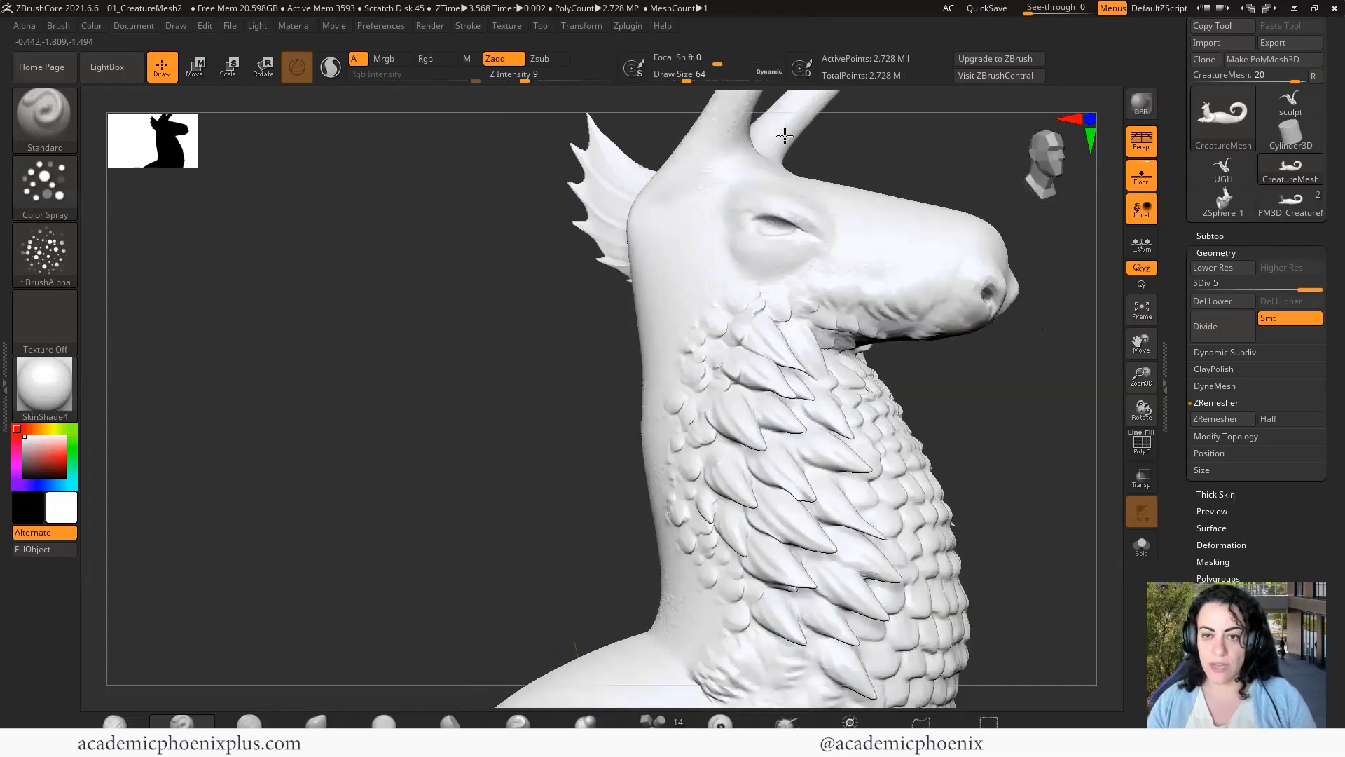
Spray the fine skin texture over the opposite side of the face, covering the snout and cheek.
{"action": "mouse_move", "coordinate": [499, 378]}
{"action": "left_mouse_down"}
{"action": "mouse_move", "coordinate": [453, 417]}
{"action": "mouse_move", "coordinate": [457, 445]}
{"action": "left_mouse_up"}
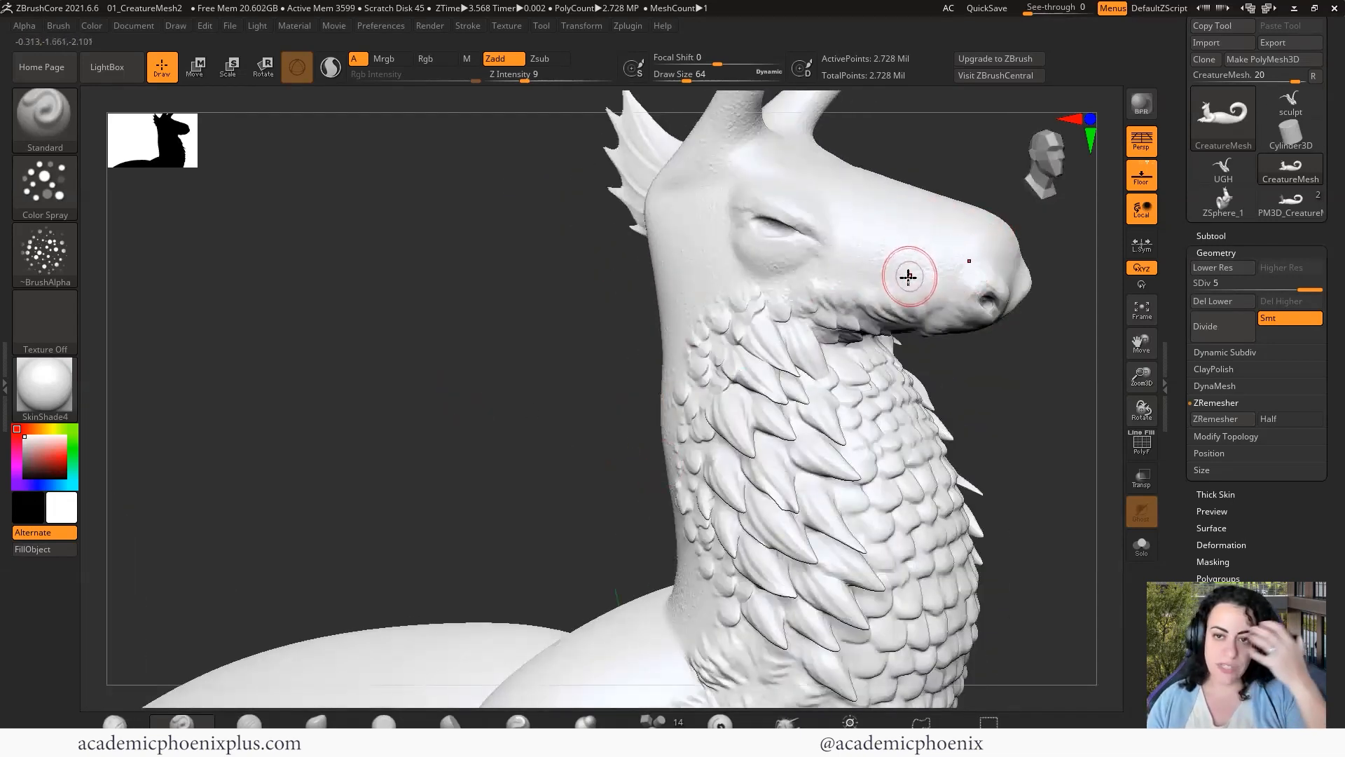
{"action": "left_click_drag", "start_coordinate": [534, 435], "coordinate": [316, 484]}
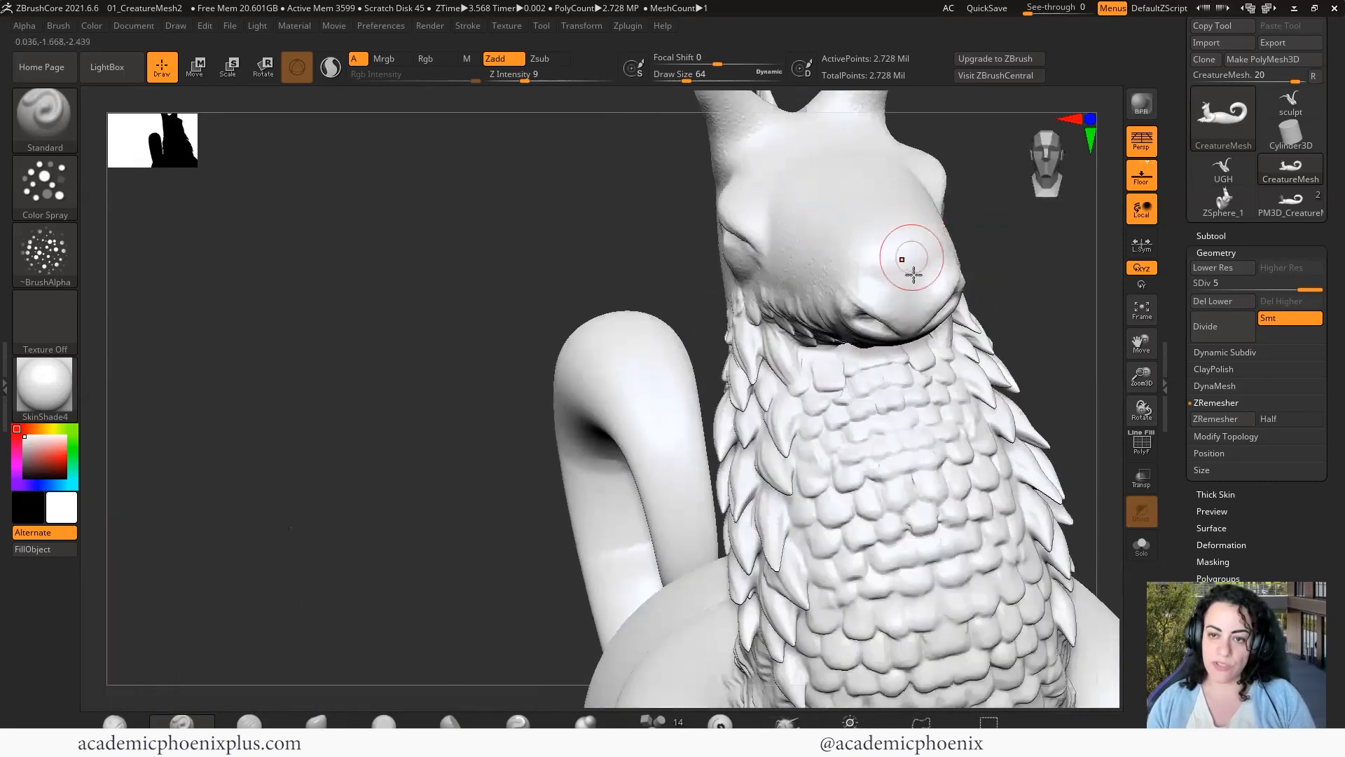
{"action": "mouse_move", "coordinate": [494, 411]}
{"action": "left_mouse_down"}
{"action": "mouse_move", "coordinate": [526, 391]}
{"action": "mouse_move", "coordinate": [944, 356]}
{"action": "mouse_move", "coordinate": [836, 309]}
{"action": "left_mouse_up"}
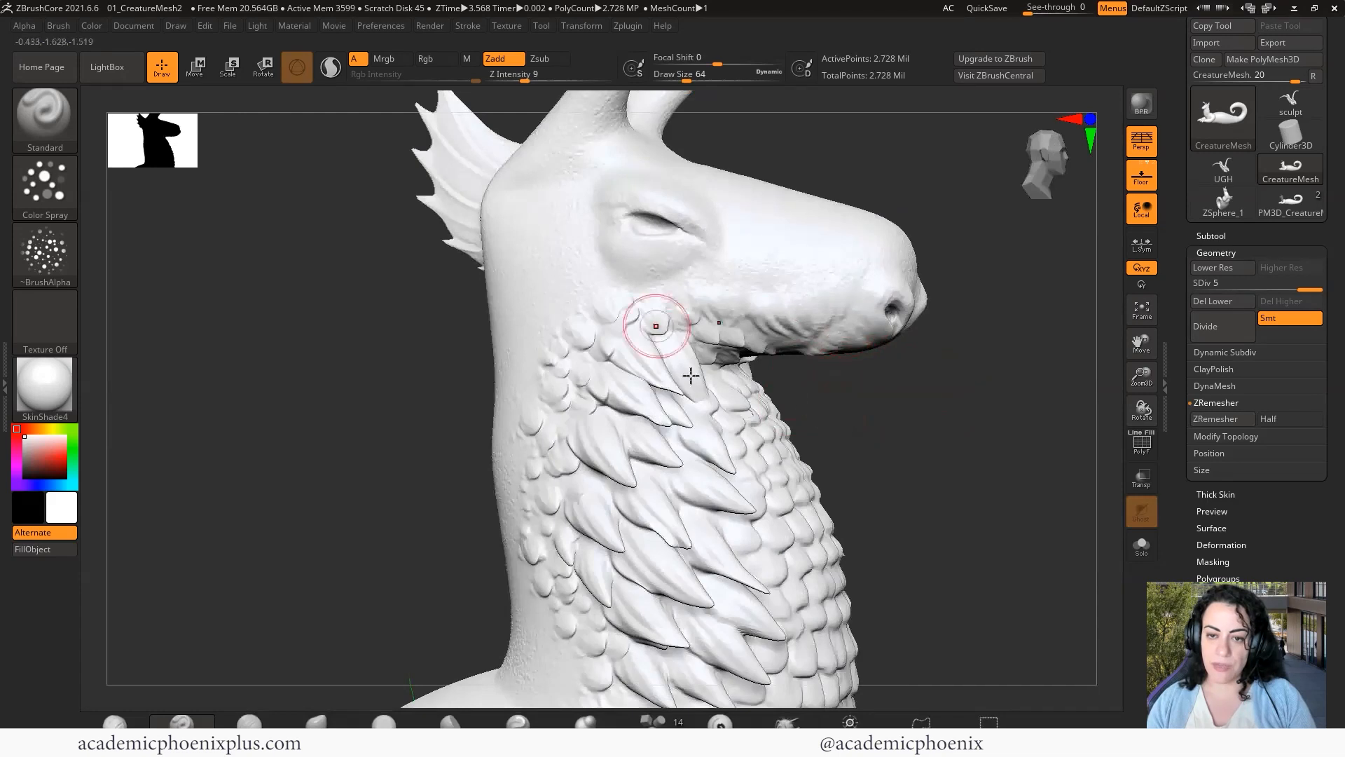
Set Draw Size to 96 and spray the skin texture along the creature's forearms and hands.
{"action": "left_click_drag", "start_coordinate": [900, 436], "coordinate": [980, 441]}
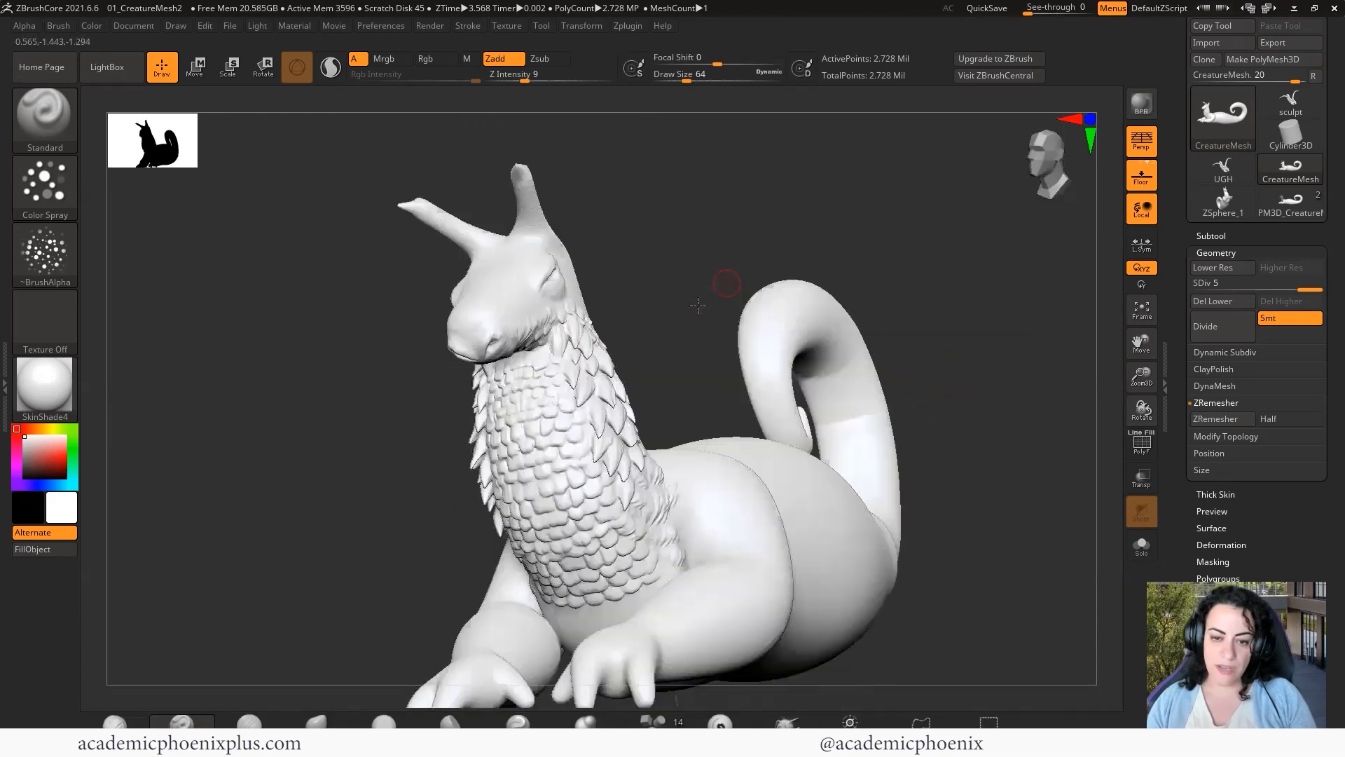
{"action": "left_click_drag", "start_coordinate": [698, 305], "coordinate": [691, 550]}
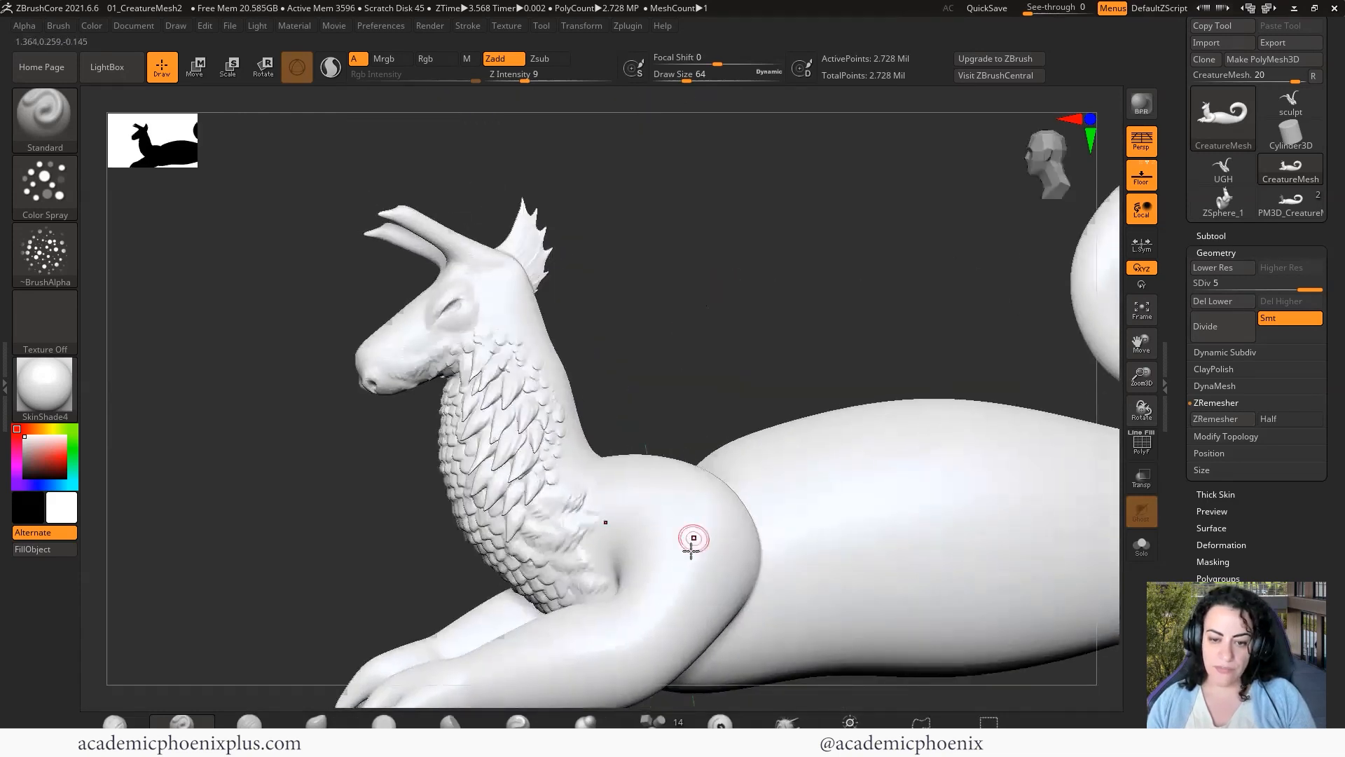
{"action": "key", "text": "]"}
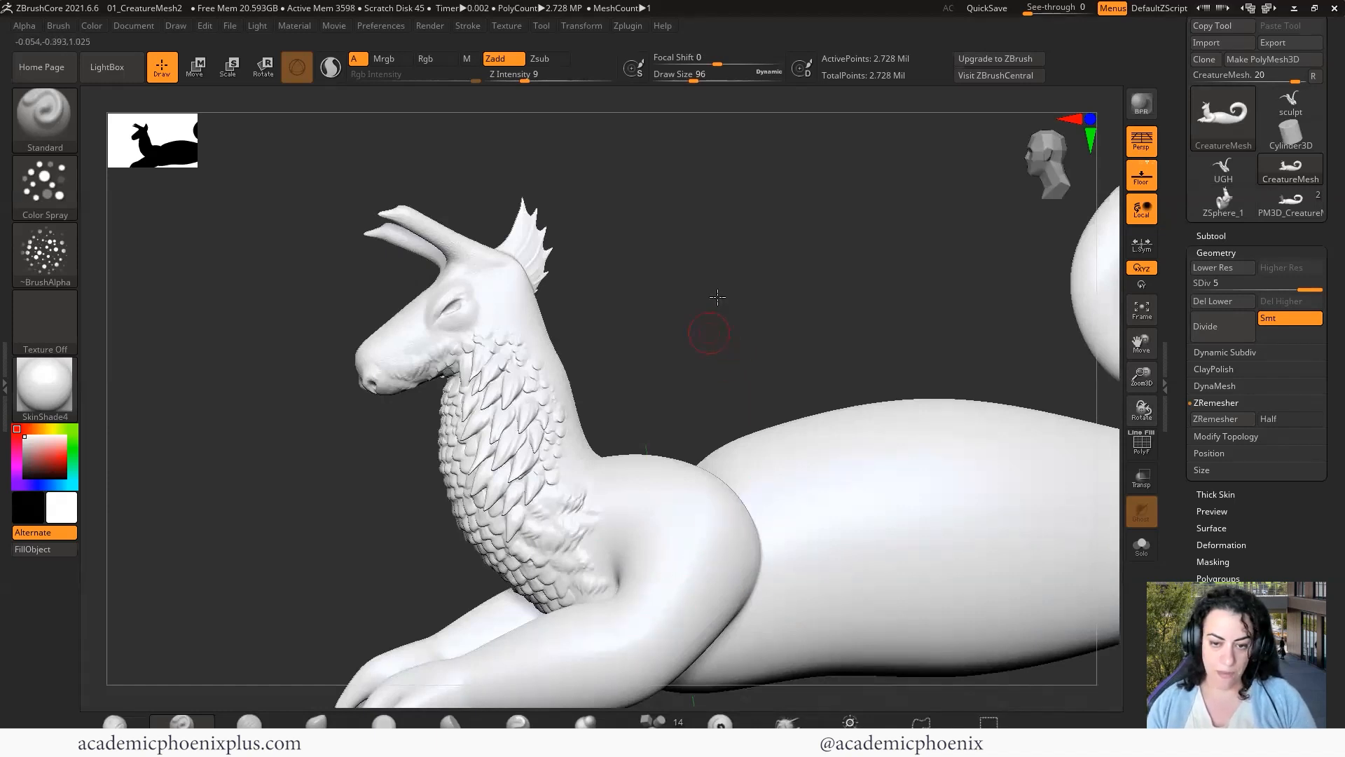
{"action": "left_click_drag", "start_coordinate": [714, 315], "coordinate": [692, 481]}
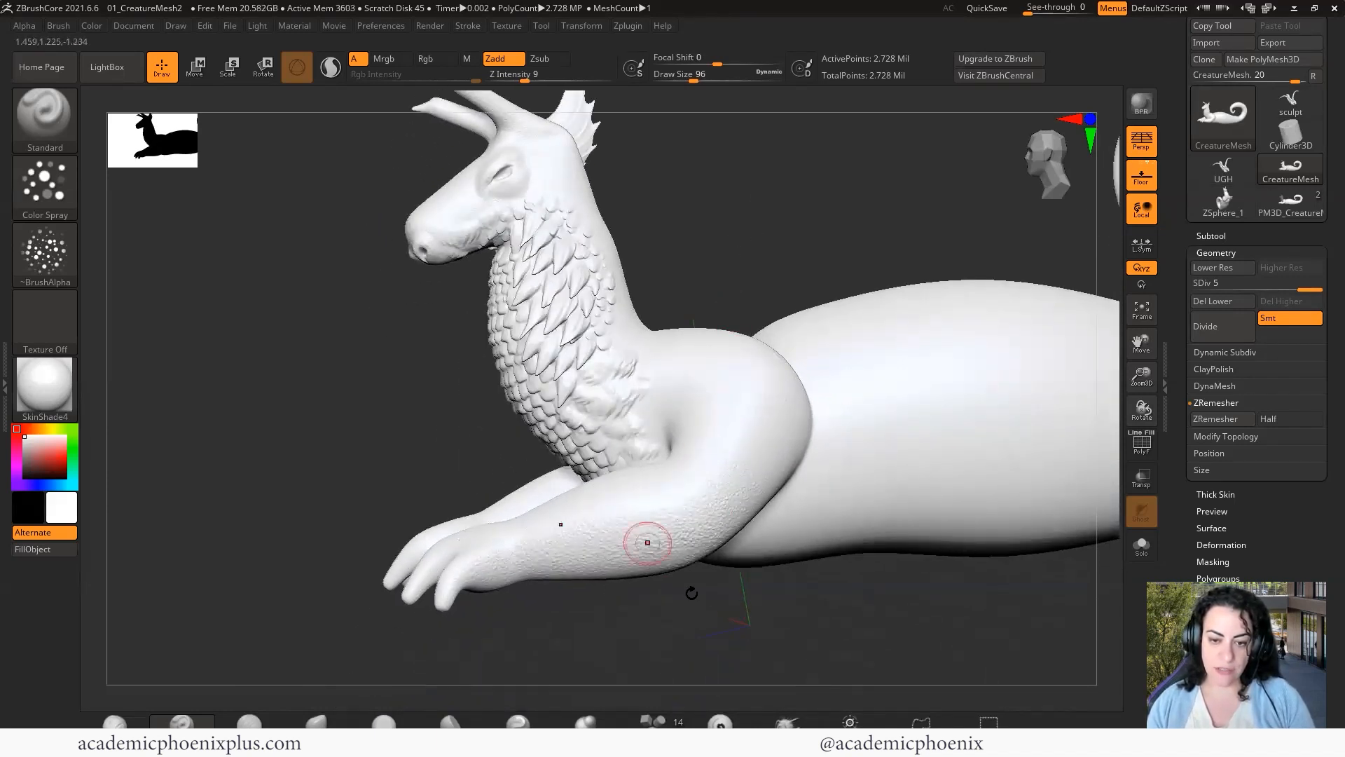
{"action": "left_click_drag", "start_coordinate": [691, 593], "coordinate": [686, 491]}
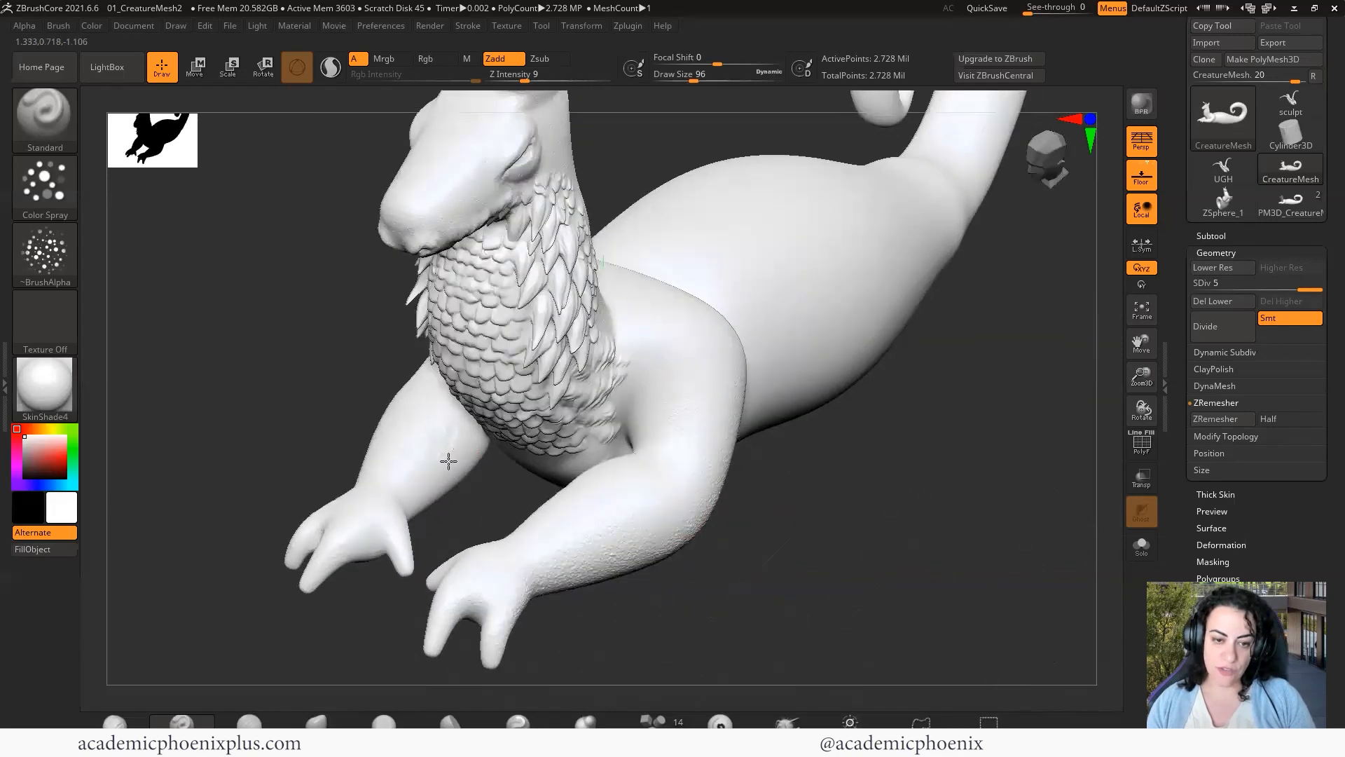
{"action": "left_click_drag", "start_coordinate": [495, 505], "coordinate": [464, 484]}
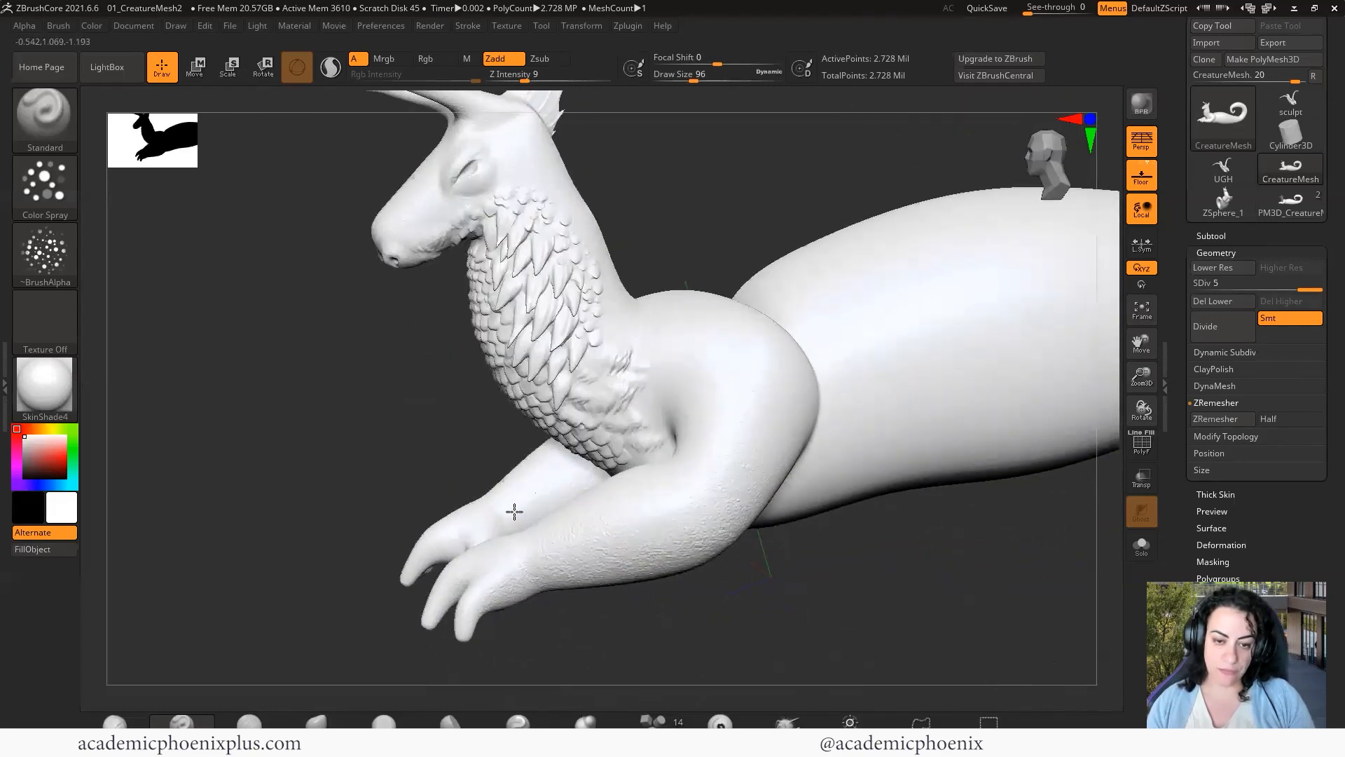
{"action": "left_click_drag", "start_coordinate": [821, 559], "coordinate": [581, 513]}
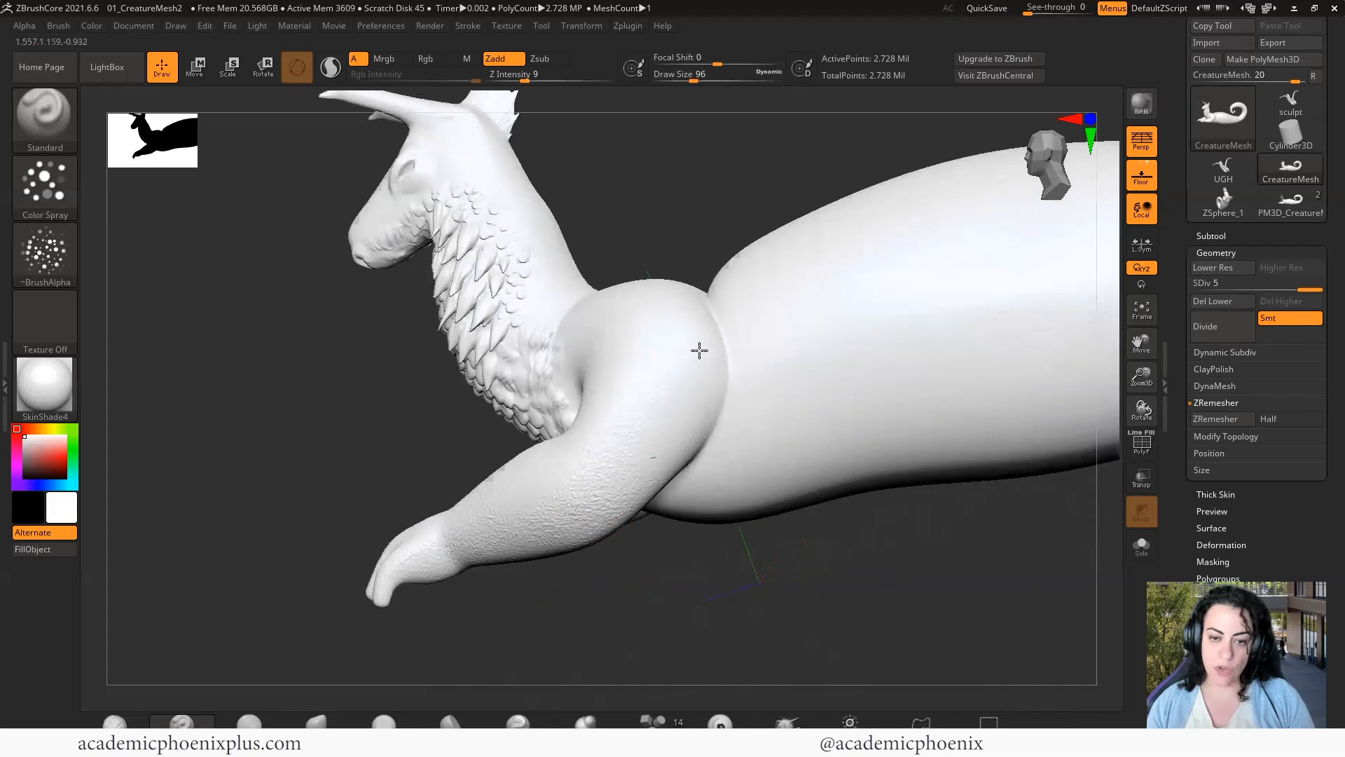
Spray the skin texture over the upper arm, shoulder and smooth chest area below the scales.
{"action": "left_click_drag", "start_coordinate": [701, 283], "coordinate": [723, 206]}
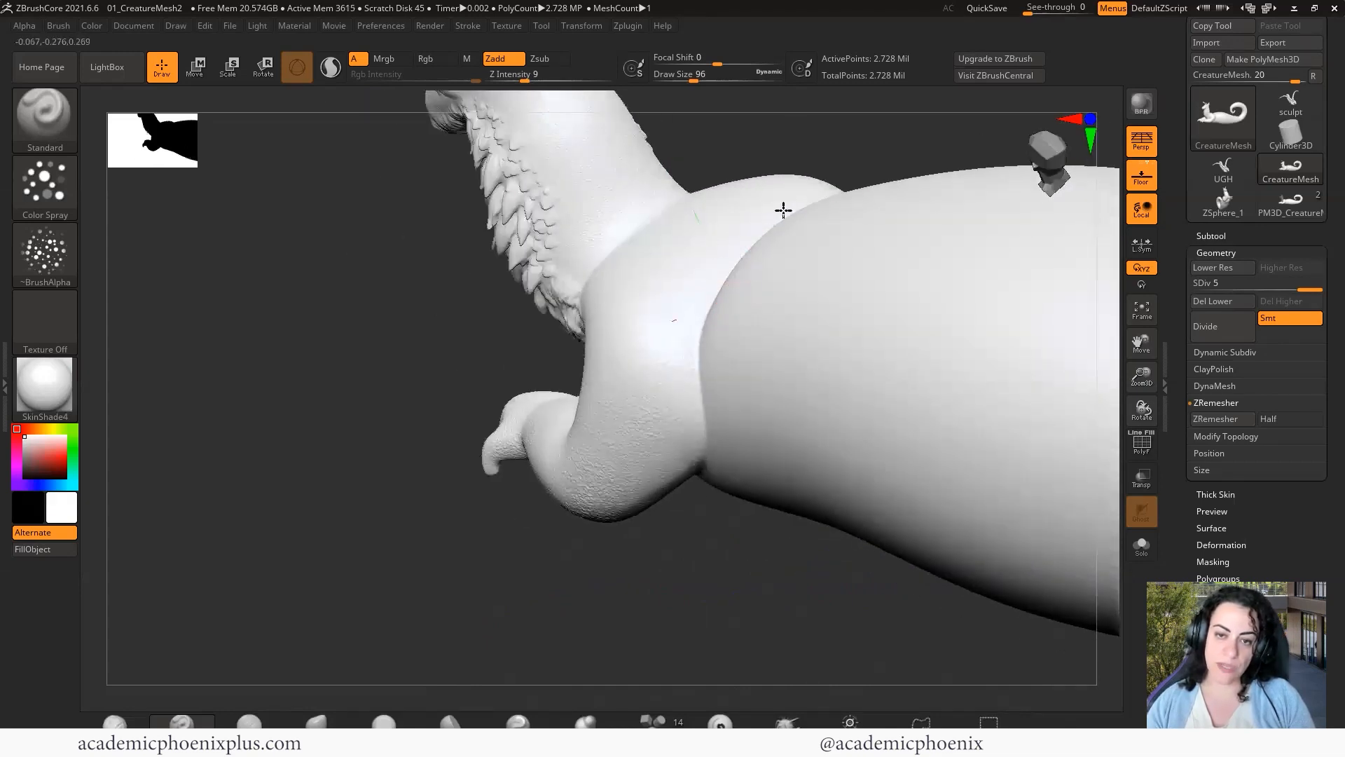
{"action": "left_click_drag", "start_coordinate": [707, 547], "coordinate": [865, 560]}
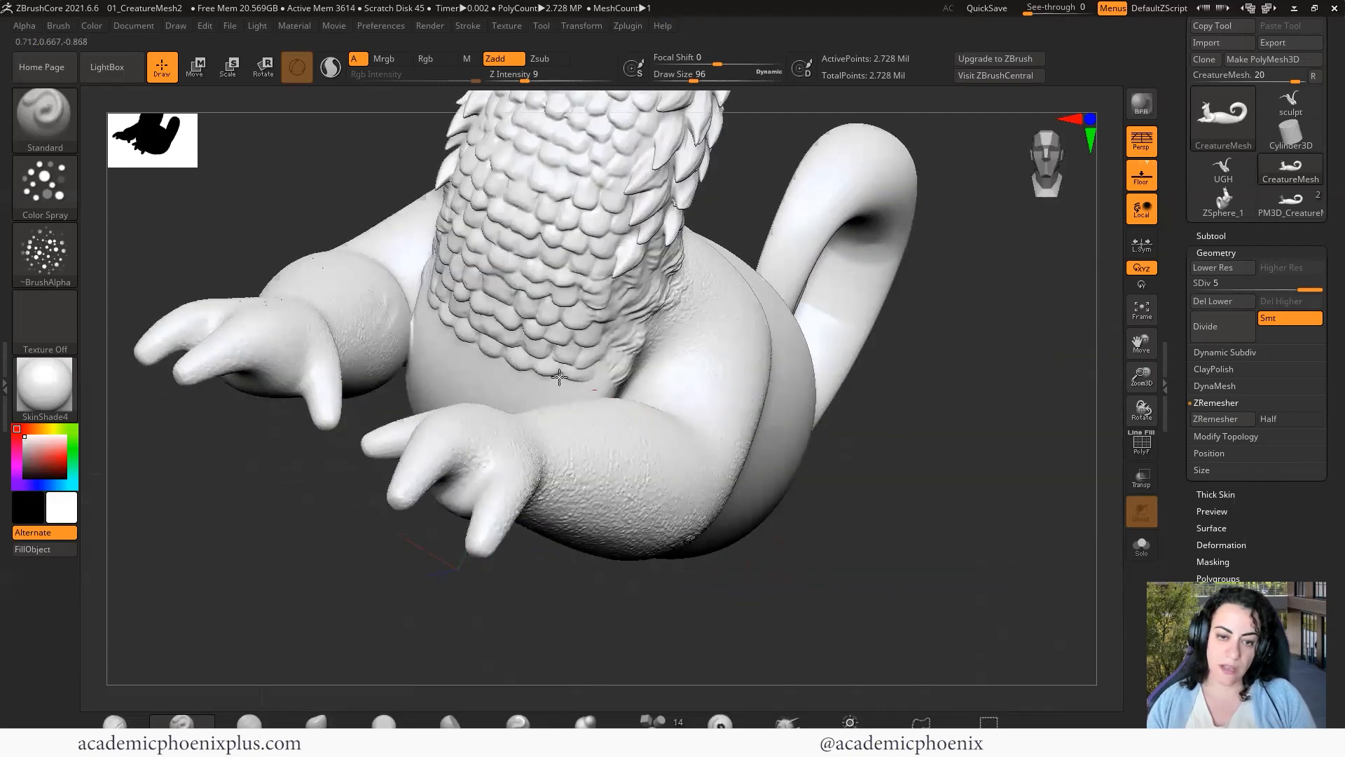
{"action": "left_click_drag", "start_coordinate": [621, 691], "coordinate": [665, 599]}
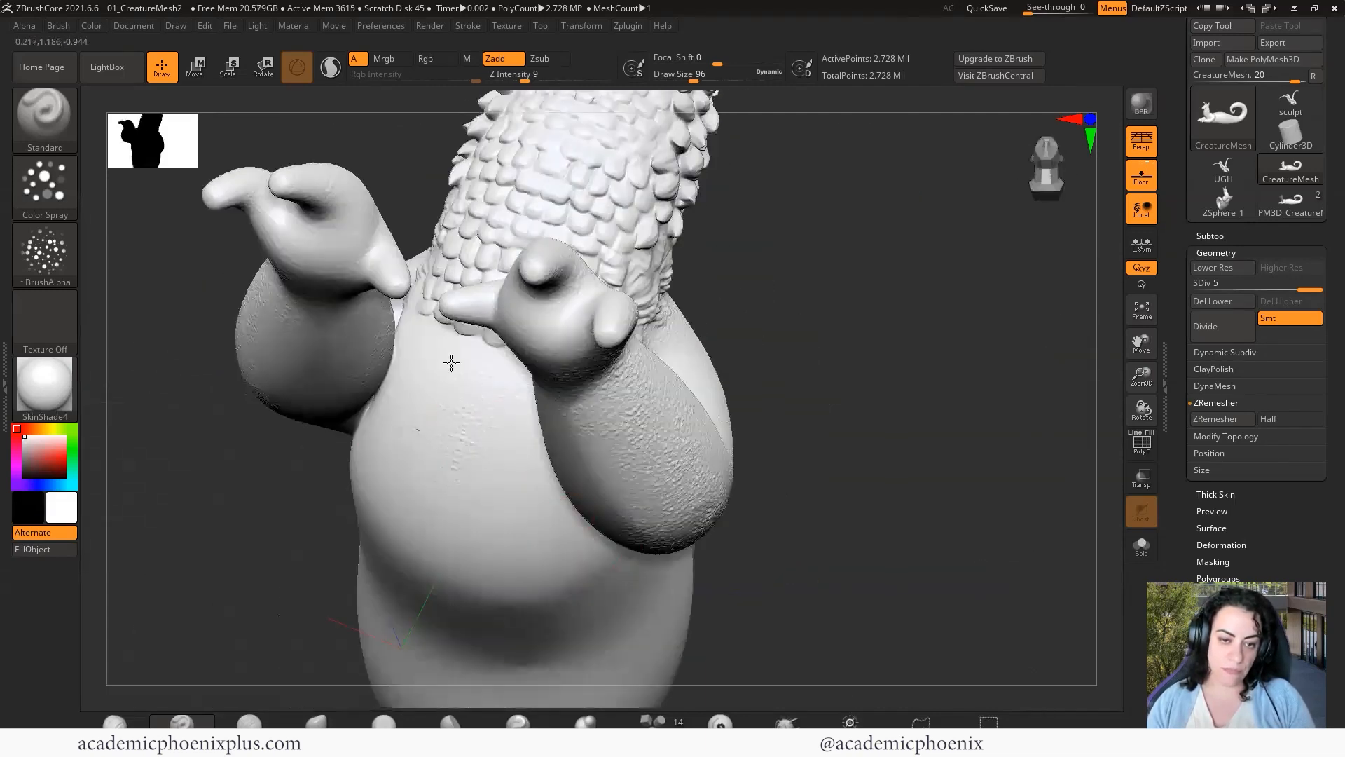
Spray the skin texture over the side of the shoulder and the lower neck beside the scales.
{"action": "key", "text": "f"}
{"action": "left_click_drag", "start_coordinate": [722, 400], "coordinate": [787, 435]}
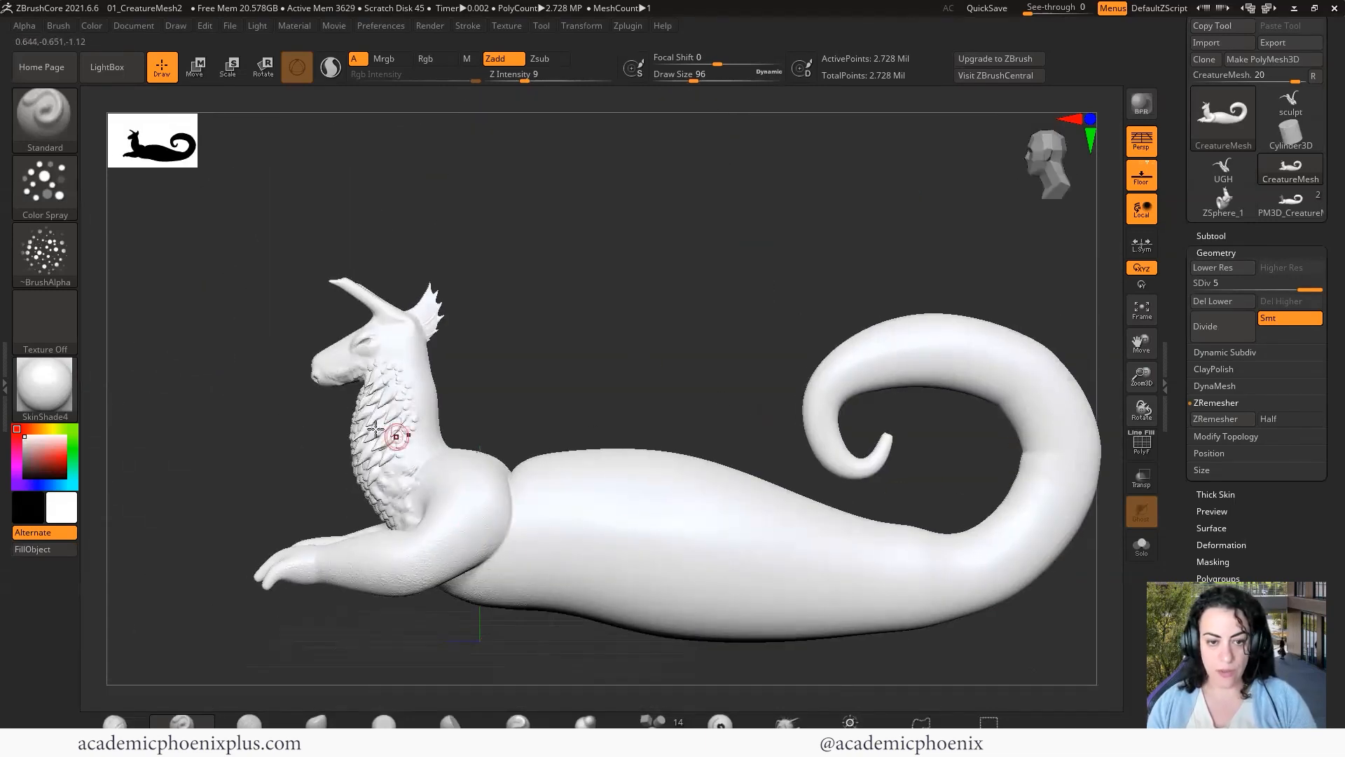
{"action": "left_click_drag", "start_coordinate": [597, 367], "coordinate": [729, 434], "text": "alt"}
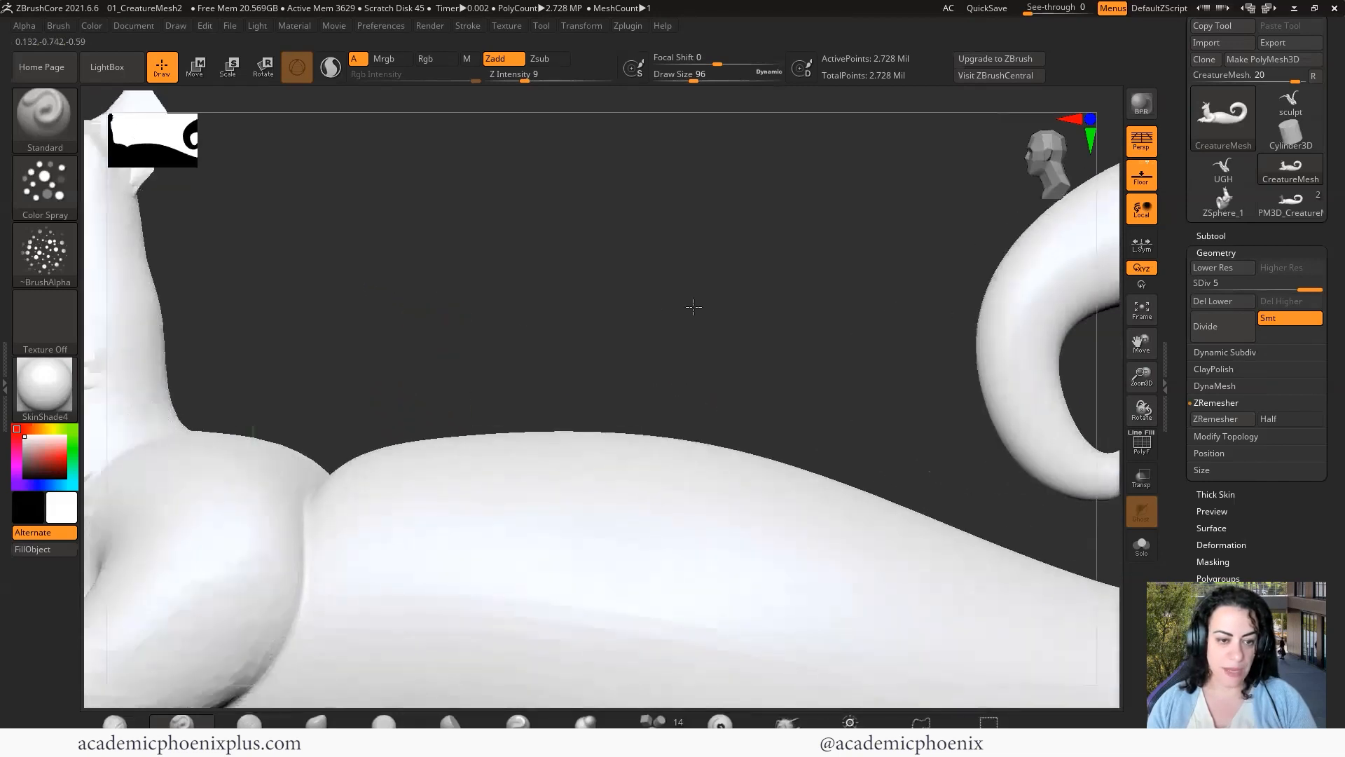
{"action": "left_click_drag", "start_coordinate": [694, 306], "coordinate": [961, 315], "text": "alt"}
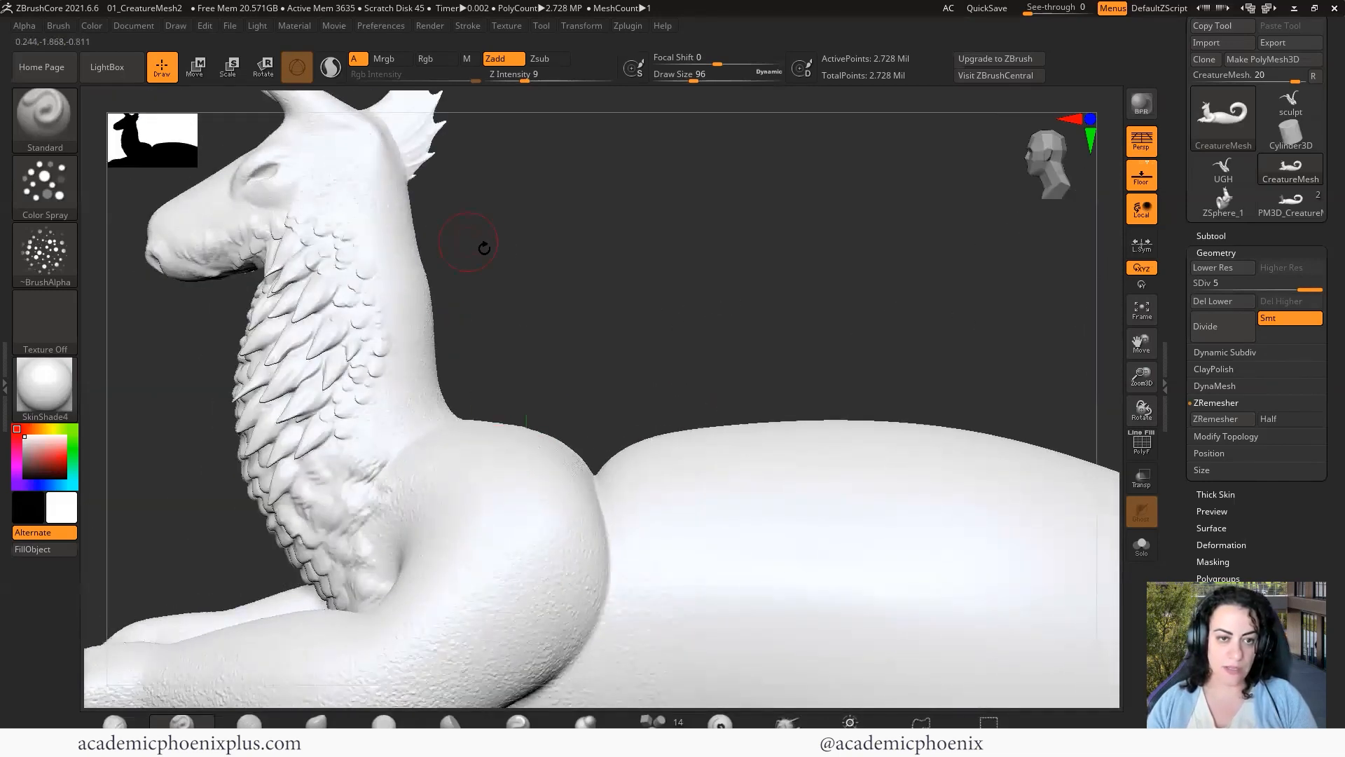
{"action": "left_click_drag", "start_coordinate": [590, 345], "coordinate": [708, 421]}
Set Draw Size to 124 and Z Intensity to 13, and spray rougher texture around the eye, brow and nose.
{"action": "left_click_drag", "start_coordinate": [567, 283], "coordinate": [783, 497], "text": "alt"}
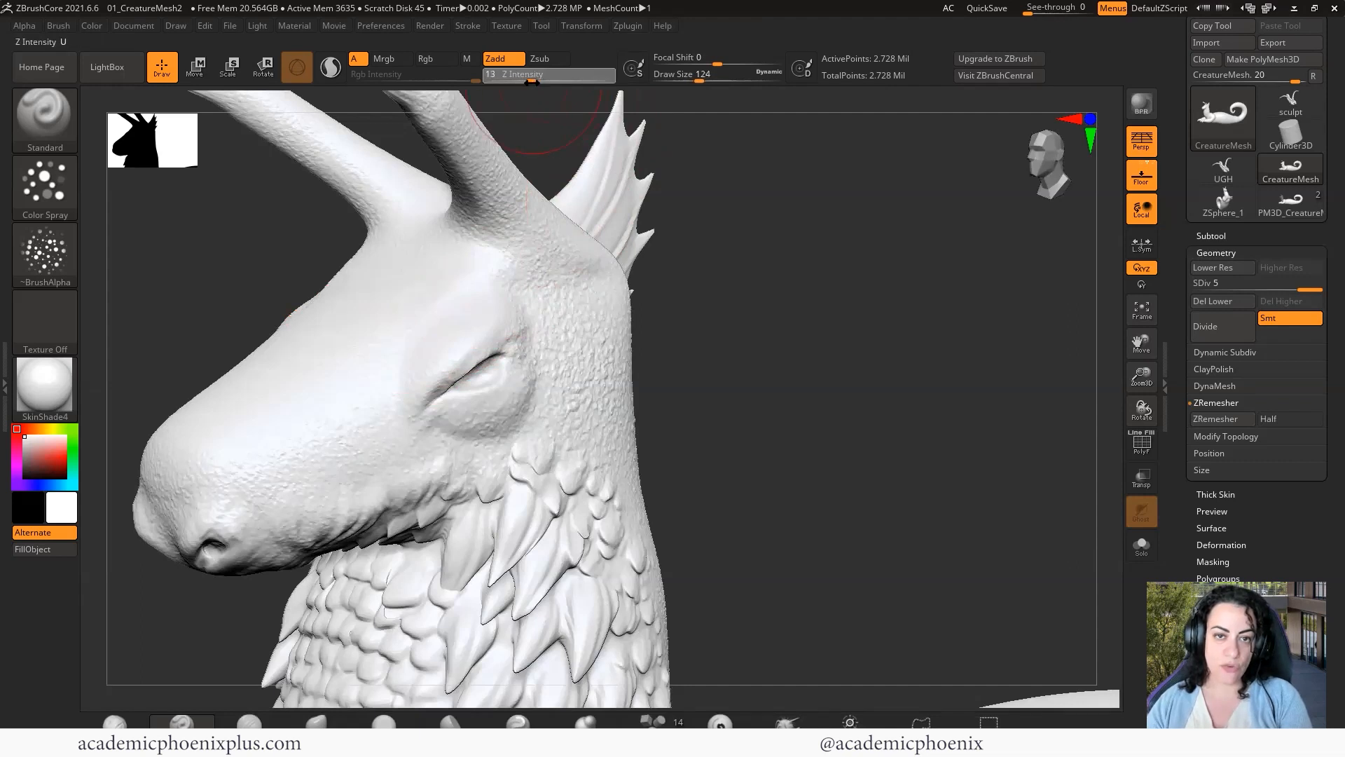
{"action": "mouse_move", "coordinate": [513, 295]}
{"action": "left_mouse_down"}
{"action": "mouse_move", "coordinate": [570, 321]}
{"action": "mouse_move", "coordinate": [481, 286]}
{"action": "left_mouse_up"}
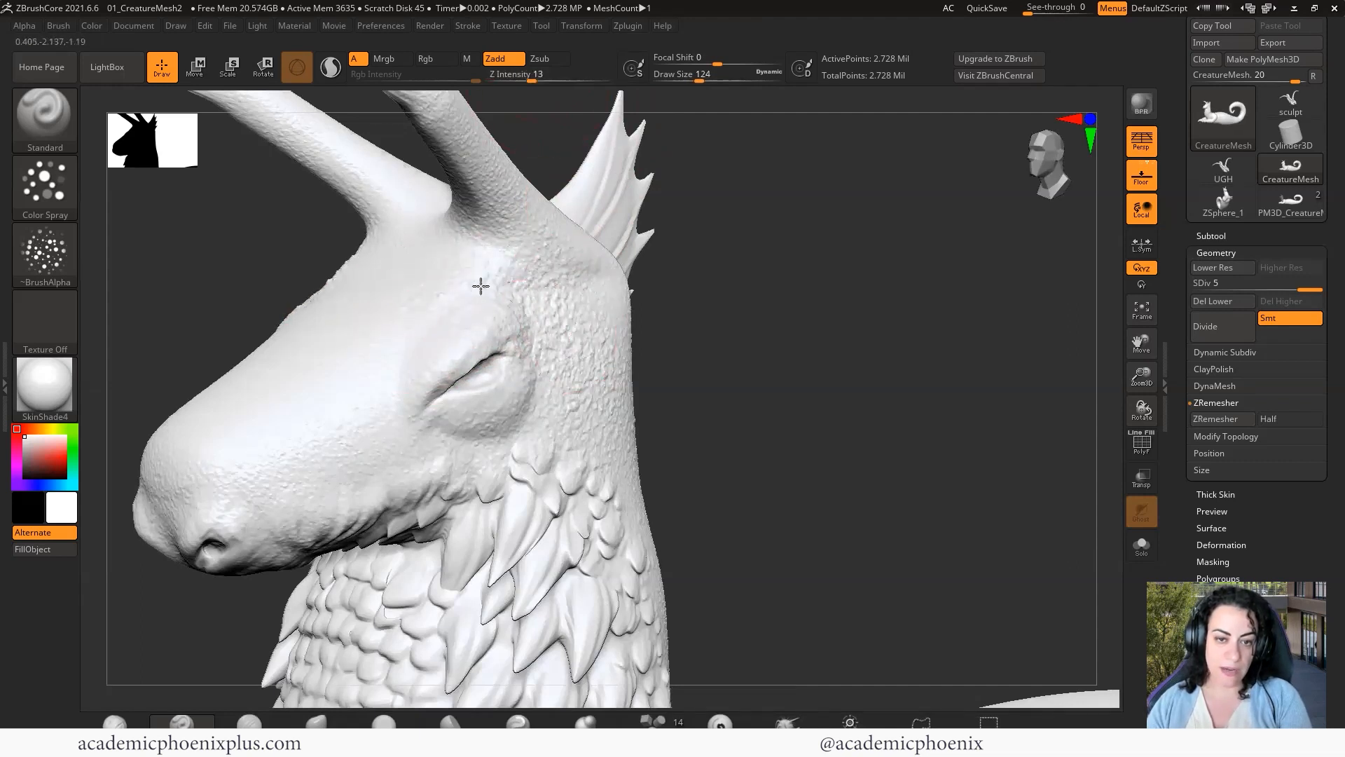
{"action": "left_click_drag", "start_coordinate": [563, 319], "coordinate": [553, 413]}
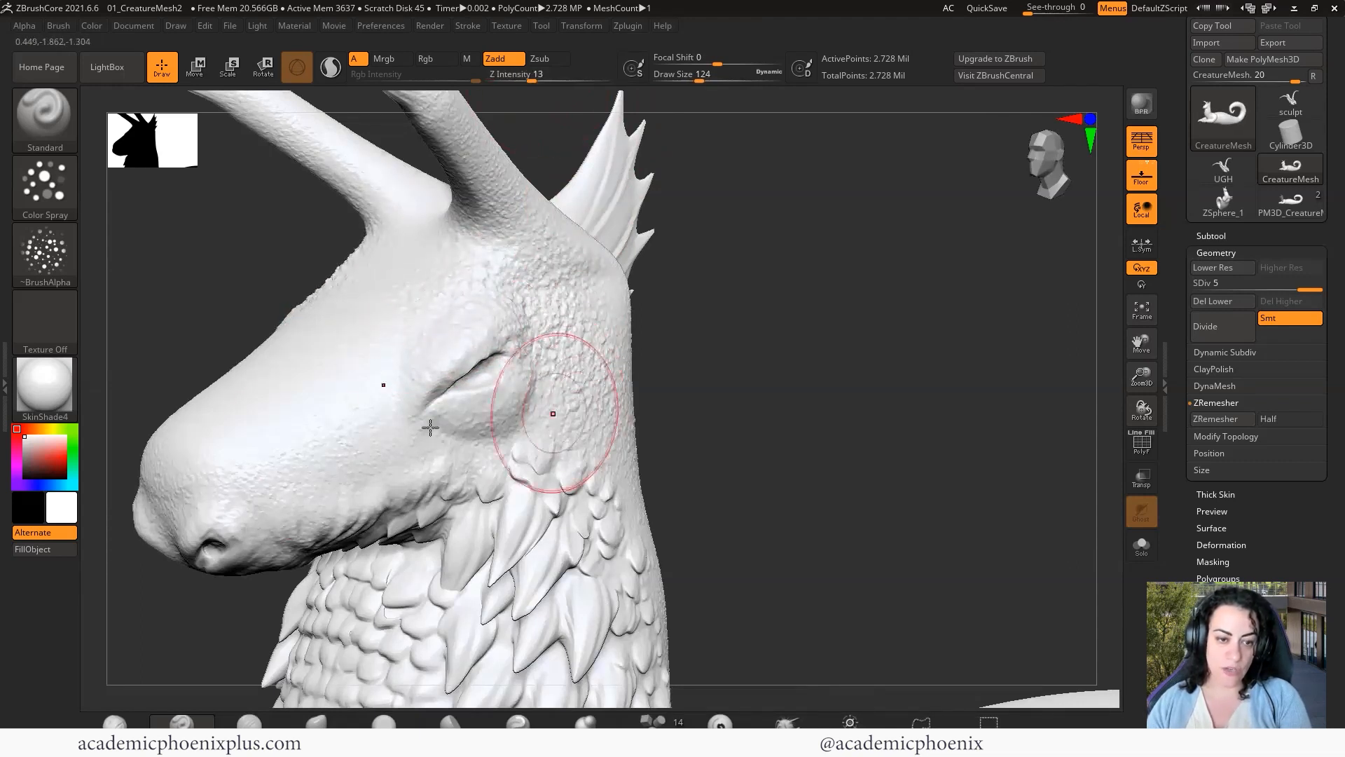
{"action": "left_click_drag", "start_coordinate": [174, 486], "coordinate": [156, 485]}
{"action": "mouse_move", "coordinate": [160, 488]}
{"action": "left_mouse_down"}
{"action": "mouse_move", "coordinate": [215, 478]}
{"action": "mouse_move", "coordinate": [230, 495]}
{"action": "mouse_move", "coordinate": [190, 513]}
{"action": "mouse_move", "coordinate": [226, 491]}
{"action": "mouse_move", "coordinate": [179, 492]}
{"action": "mouse_move", "coordinate": [237, 494]}
{"action": "mouse_move", "coordinate": [157, 502]}
{"action": "mouse_move", "coordinate": [223, 510]}
{"action": "left_mouse_up"}
Spray the rougher skin texture across the front of the muzzle, the cheek and the jaw.
{"action": "left_click_drag", "start_coordinate": [837, 389], "coordinate": [981, 401]}
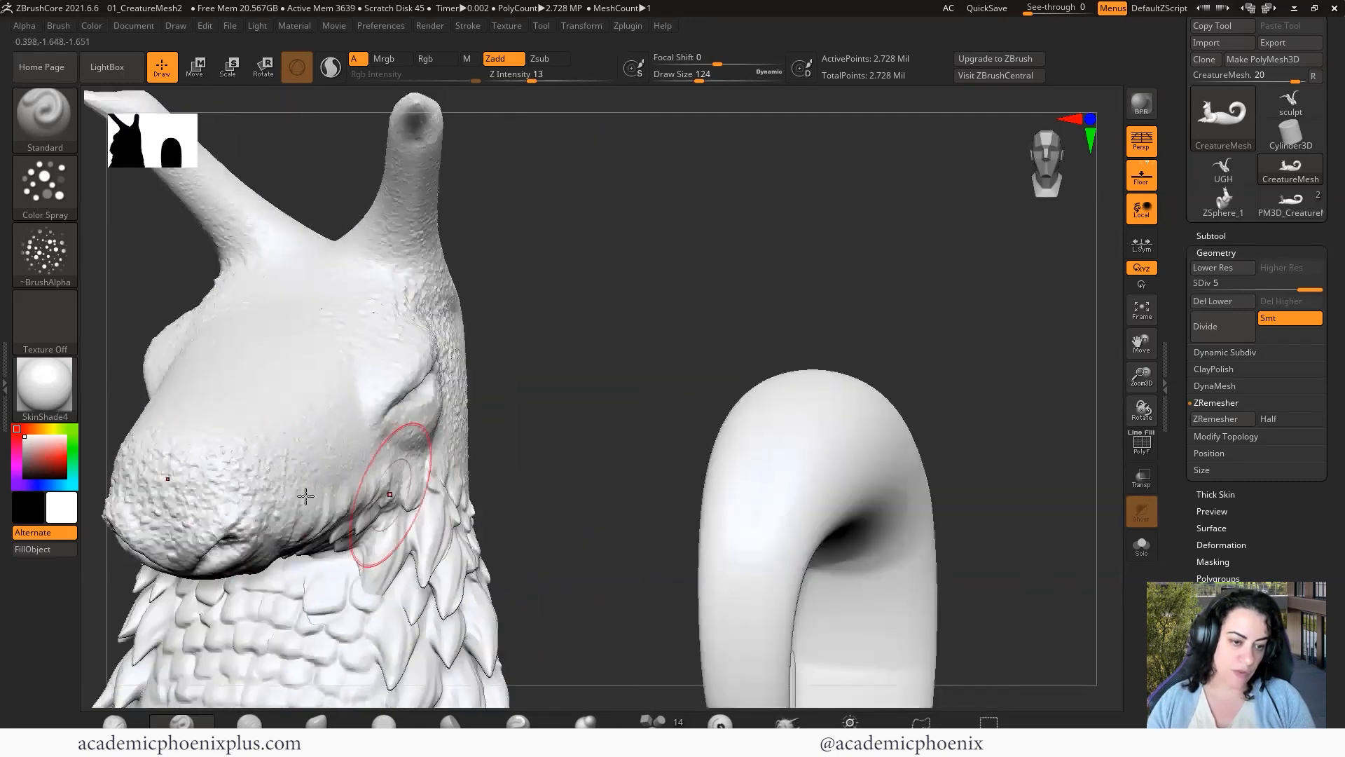
{"action": "mouse_move", "coordinate": [613, 324]}
{"action": "left_mouse_down"}
{"action": "mouse_move", "coordinate": [647, 321]}
{"action": "mouse_move", "coordinate": [547, 245]}
{"action": "left_mouse_up"}
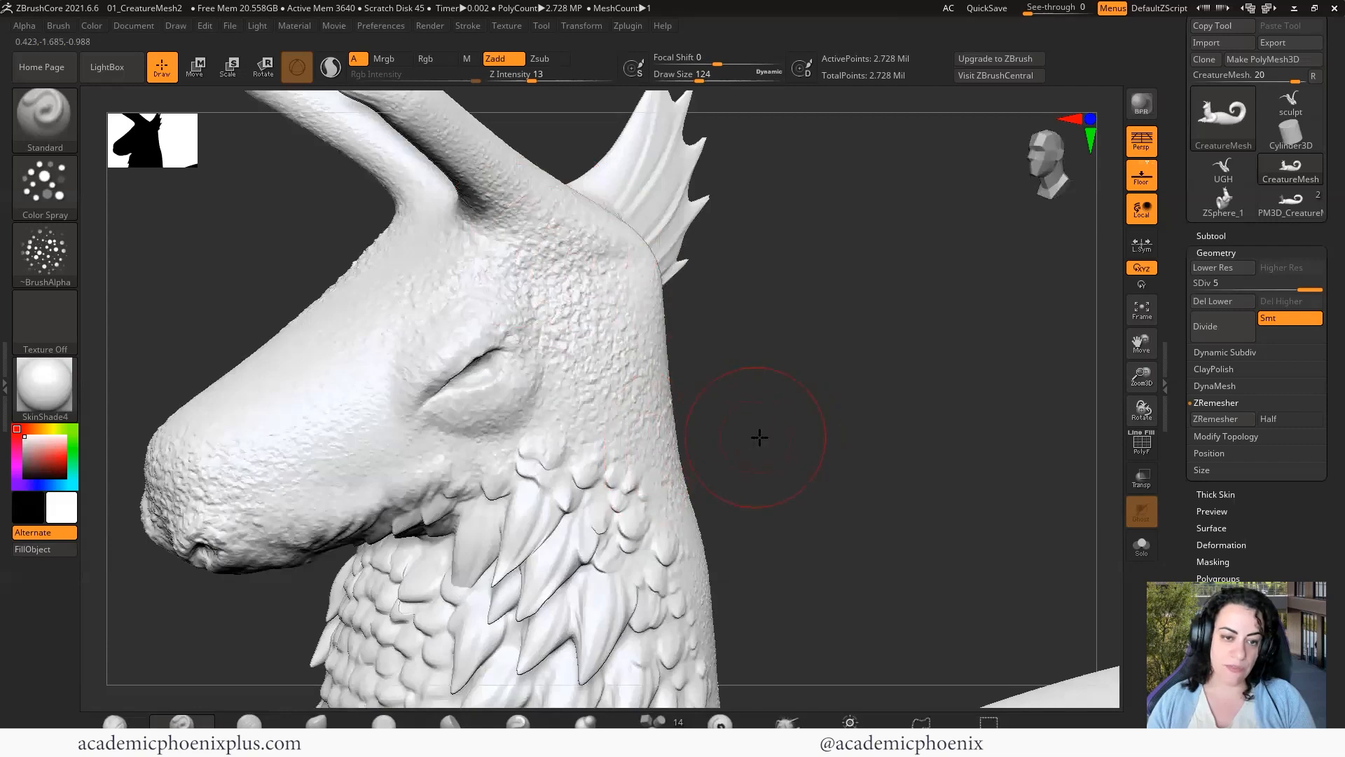
{"action": "left_click_drag", "start_coordinate": [759, 438], "coordinate": [781, 440]}
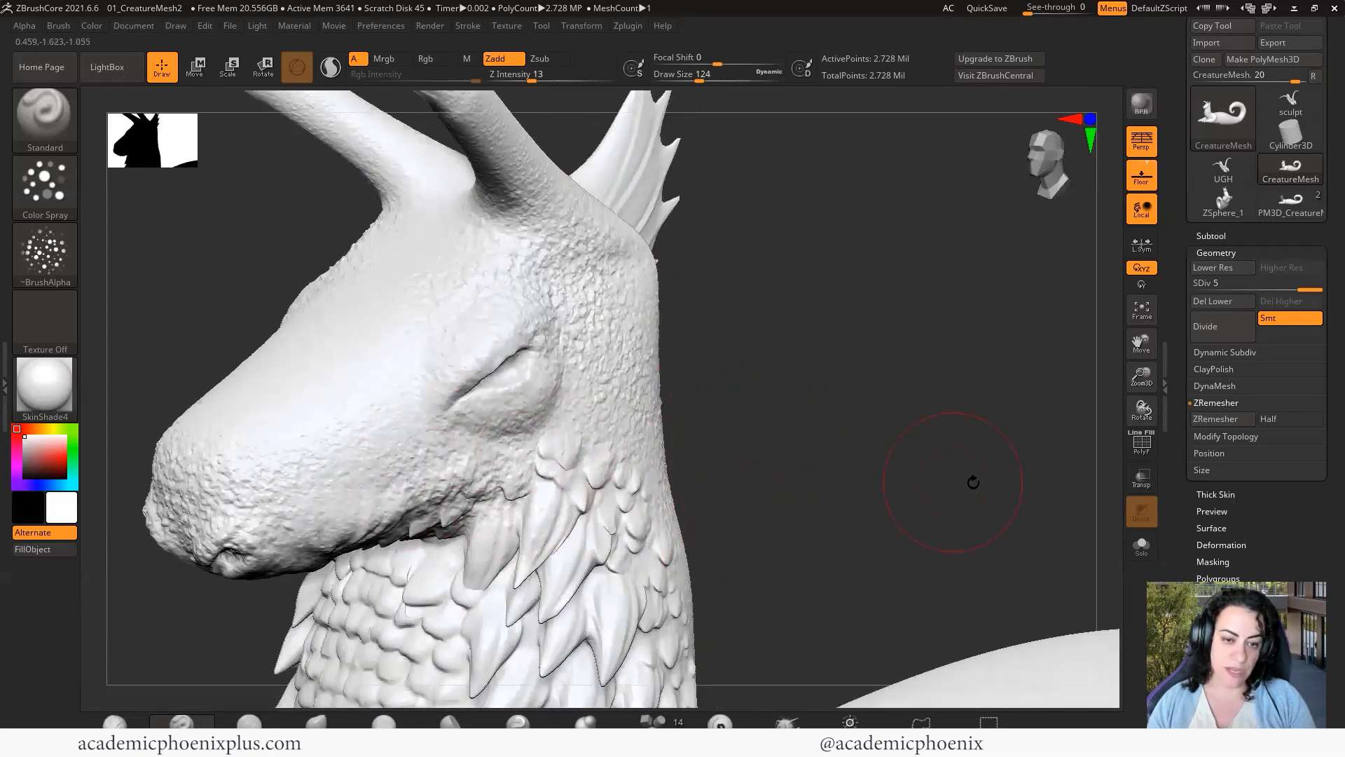
Spray the rougher skin texture over the side and back of the neck, down to the shoulder.
{"action": "left_click_drag", "start_coordinate": [828, 485], "coordinate": [453, 494], "text": "alt"}
{"action": "left_click_drag", "start_coordinate": [735, 406], "coordinate": [681, 241], "text": "alt"}
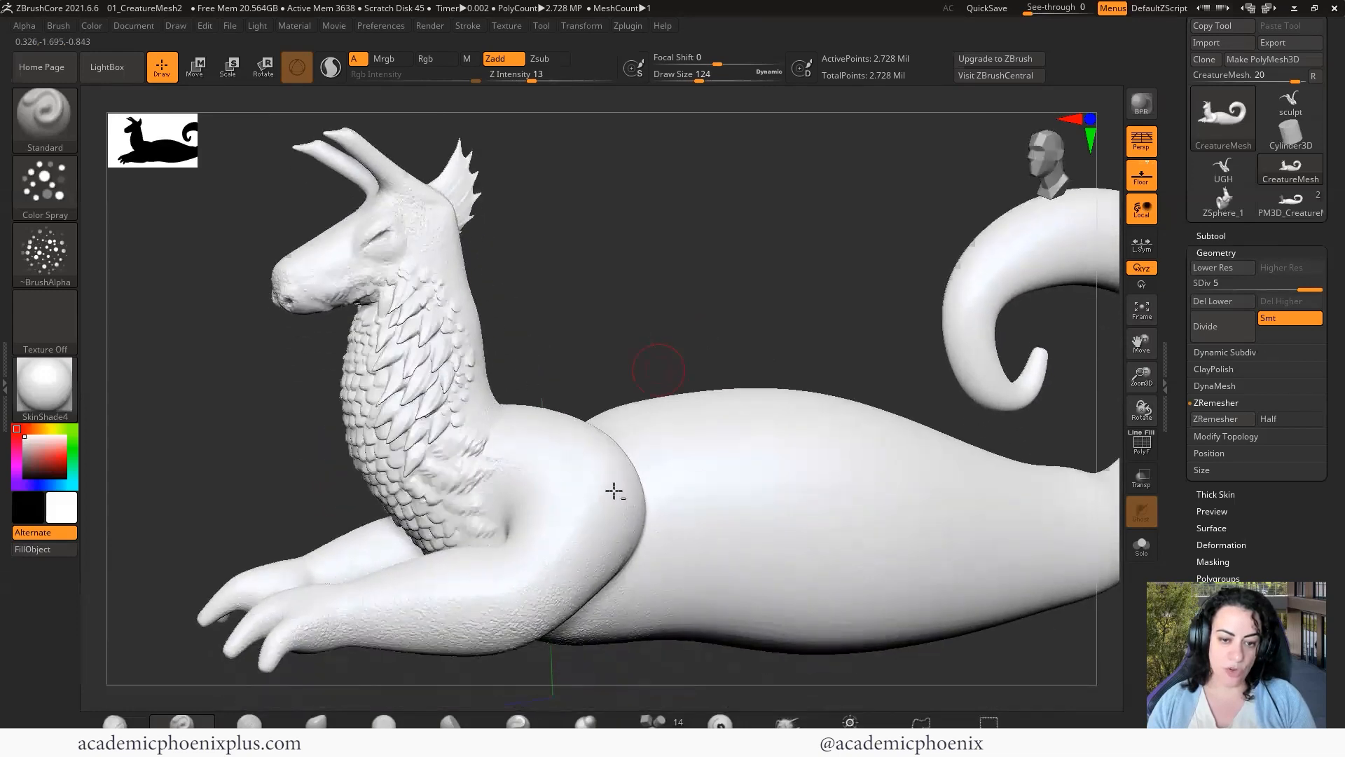
{"action": "left_click_drag", "start_coordinate": [680, 314], "coordinate": [465, 270]}
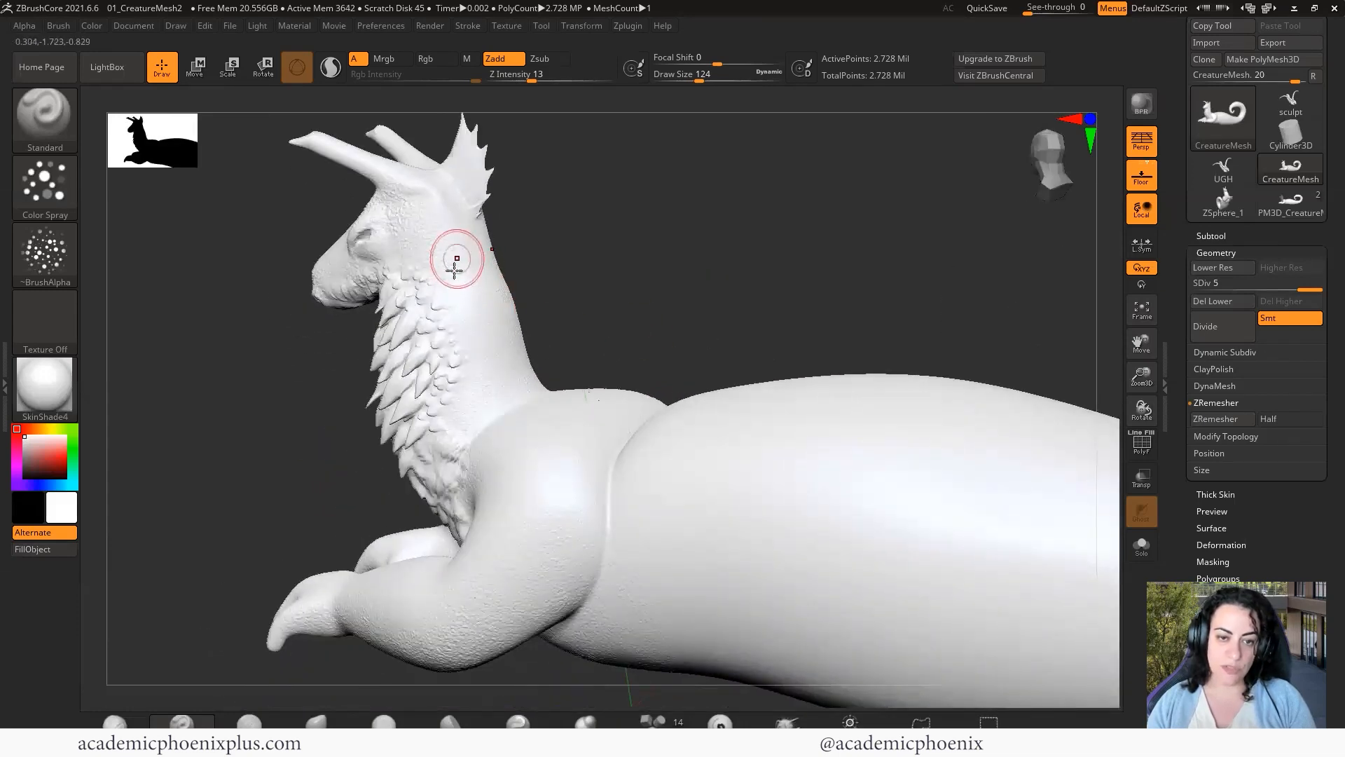
{"action": "left_click_drag", "start_coordinate": [615, 300], "coordinate": [502, 381]}
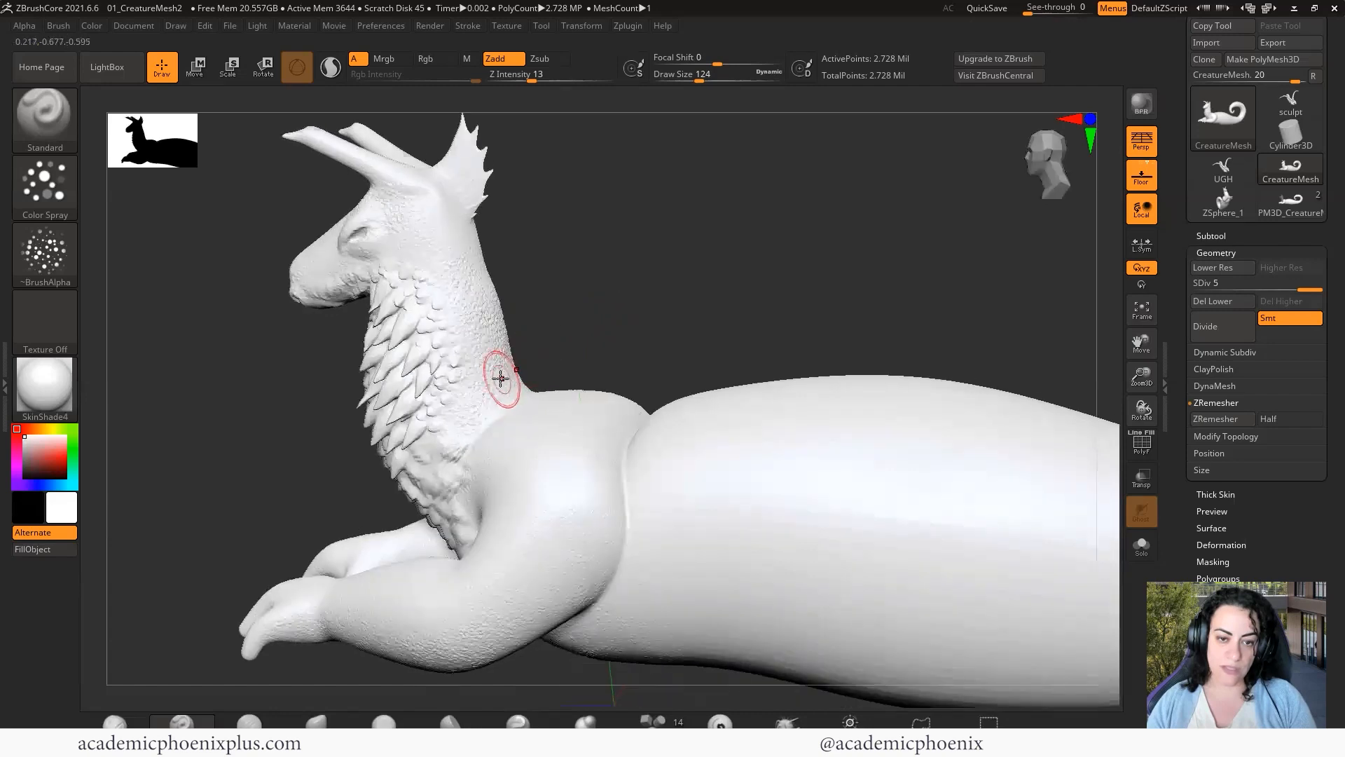
{"action": "key", "text": "ctrl"}
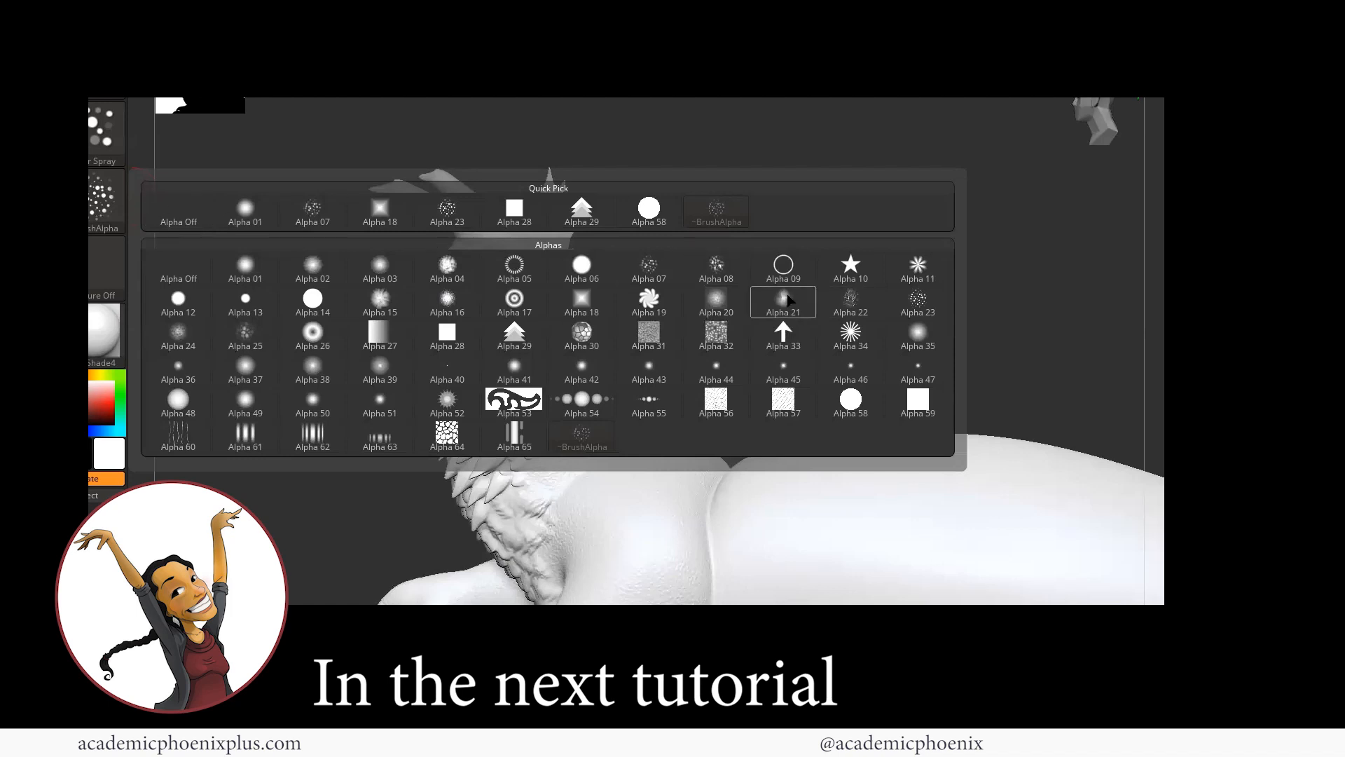
Set the brush alpha to Alpha 22 in place of the current speckled one.
{"action": "mouse_move", "coordinate": [697, 400]}
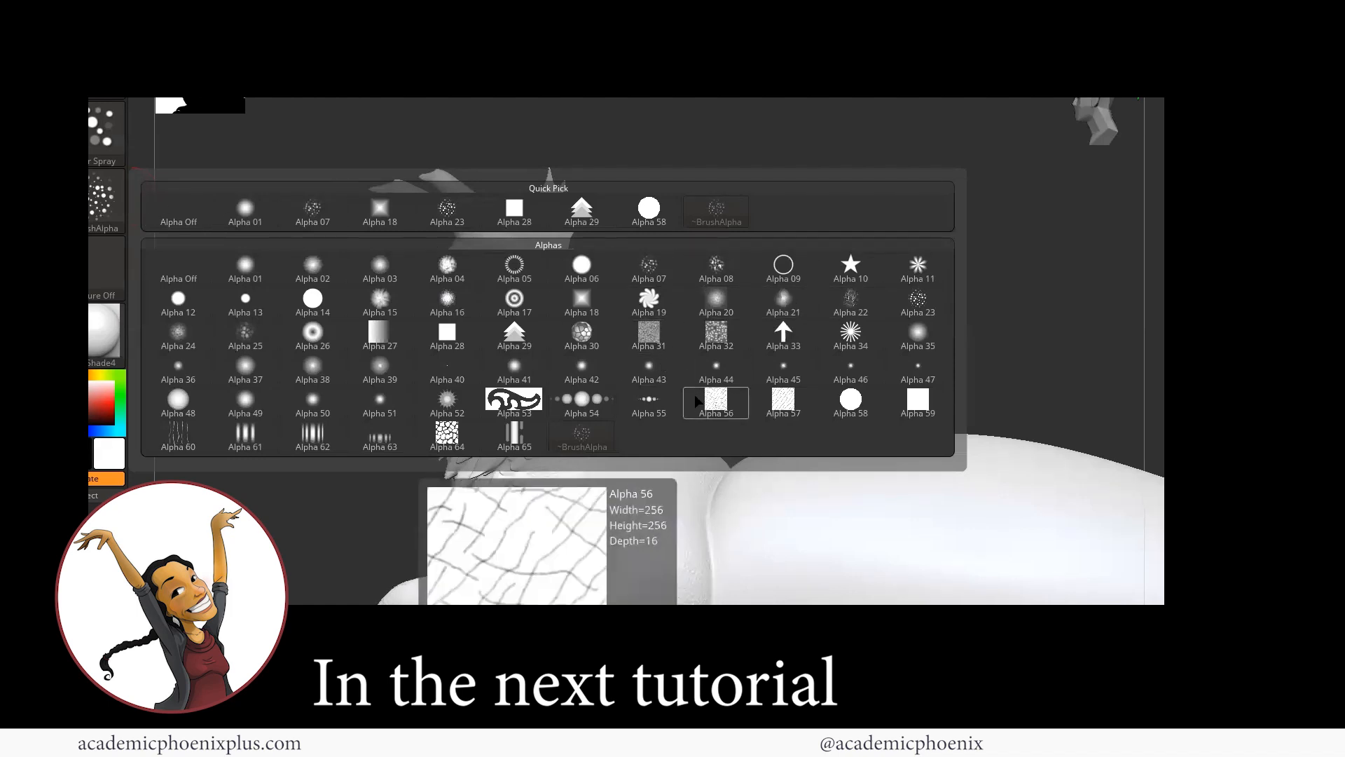
{"action": "left_click", "coordinate": [846, 301]}
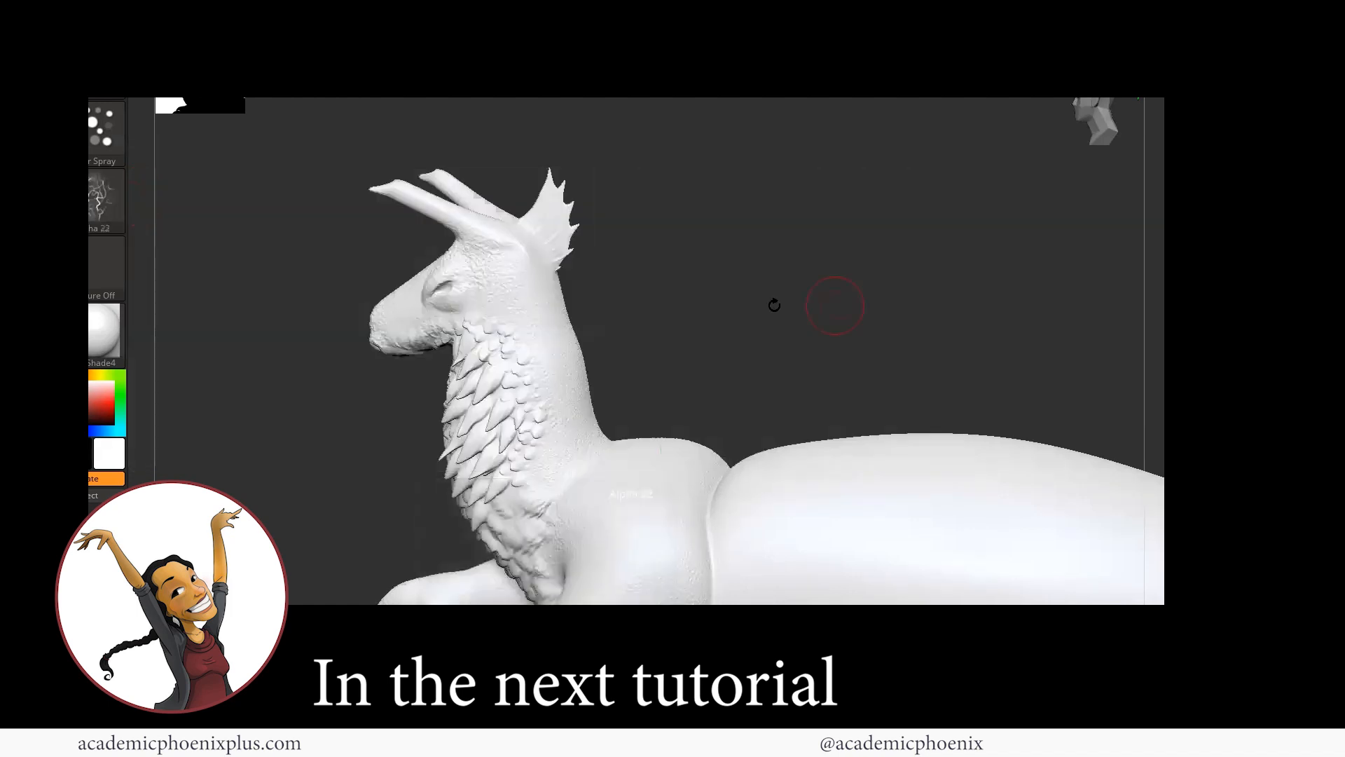
{"action": "left_click", "coordinate": [108, 203]}
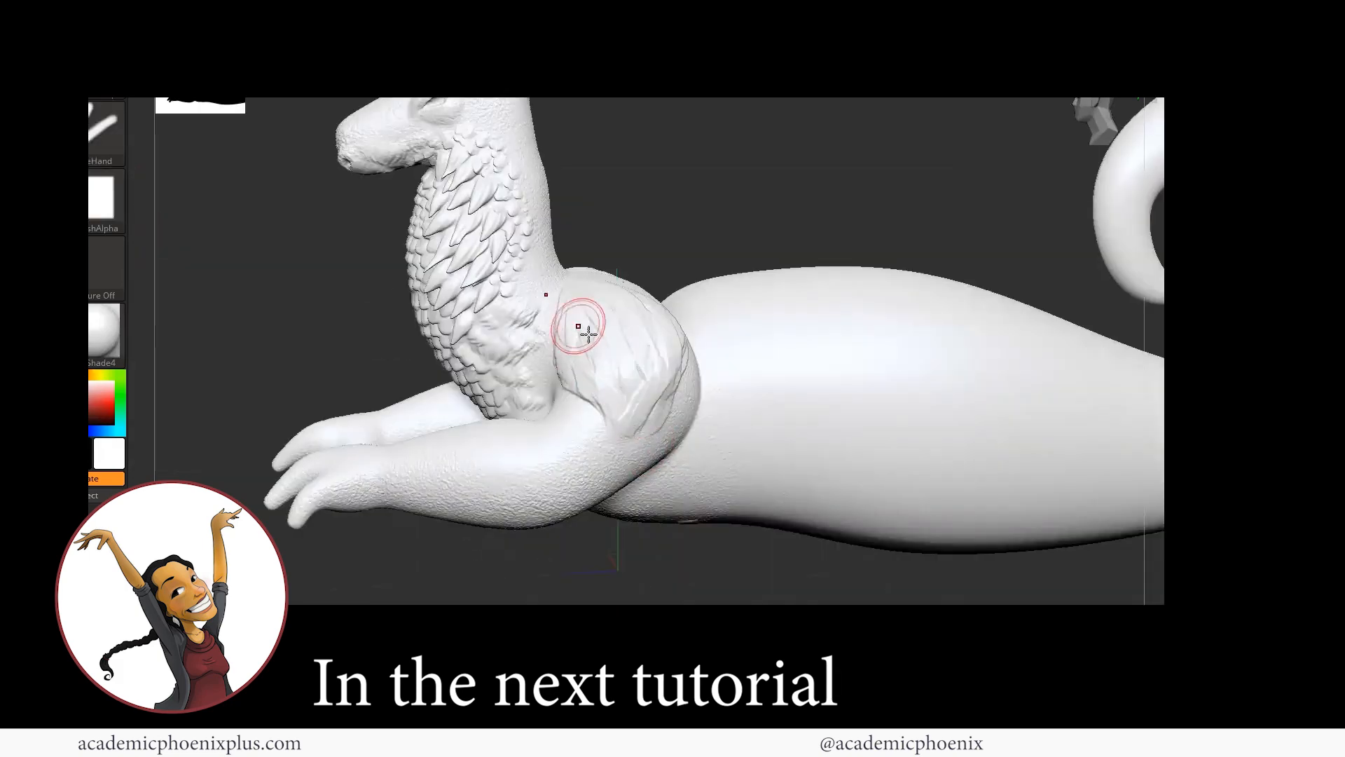
Sculpt muscle ridges and skin folds down the creature's shoulder and upper arm with freehand strokes and a square alpha.
{"action": "left_click_drag", "start_coordinate": [585, 325], "coordinate": [652, 396]}
{"action": "left_click_drag", "start_coordinate": [597, 318], "coordinate": [635, 418]}
{"action": "left_click_drag", "start_coordinate": [730, 552], "coordinate": [778, 555]}
{"action": "left_click_drag", "start_coordinate": [566, 335], "coordinate": [600, 422]}
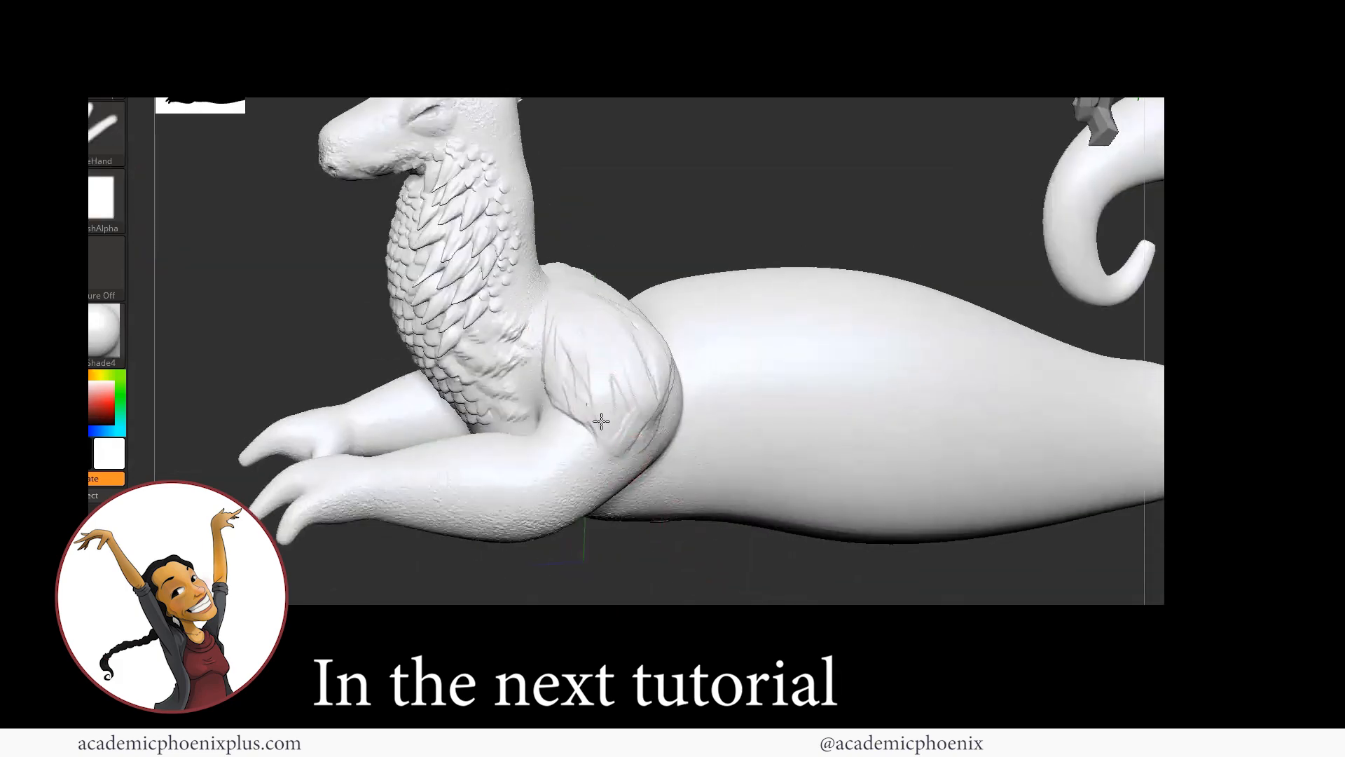
{"action": "left_click_drag", "start_coordinate": [600, 315], "coordinate": [621, 351]}
{"action": "left_click_drag", "start_coordinate": [641, 585], "coordinate": [555, 474]}
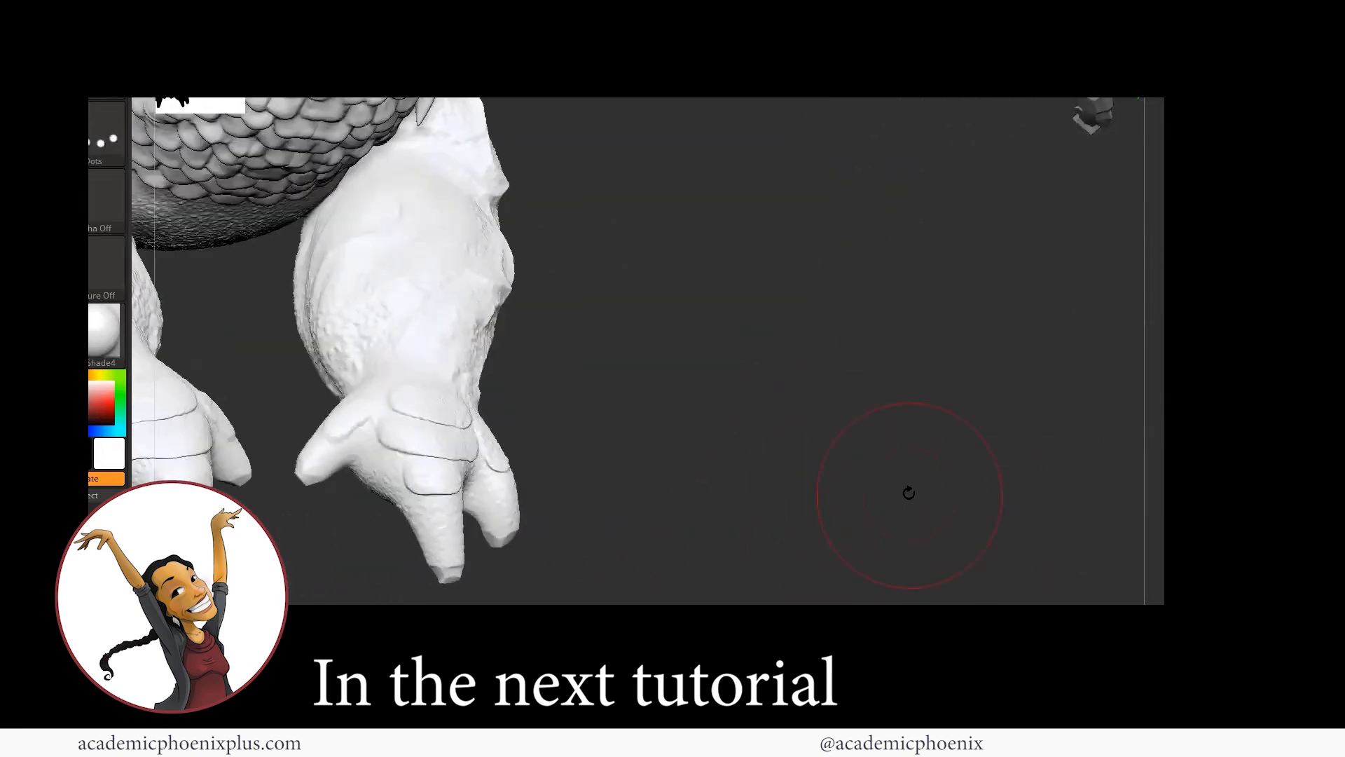
{"action": "left_click_drag", "start_coordinate": [907, 490], "coordinate": [826, 458]}
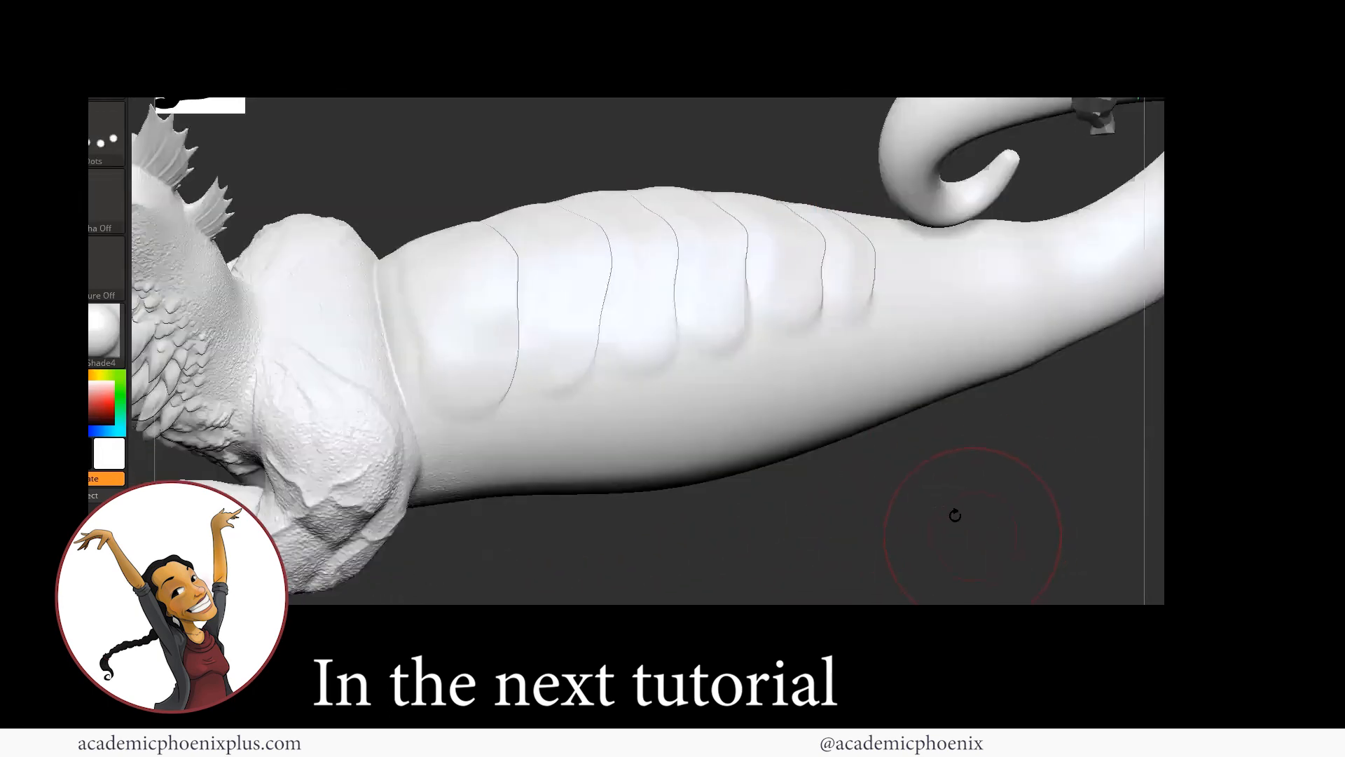
{"action": "left_click_drag", "start_coordinate": [954, 516], "coordinate": [696, 465]}
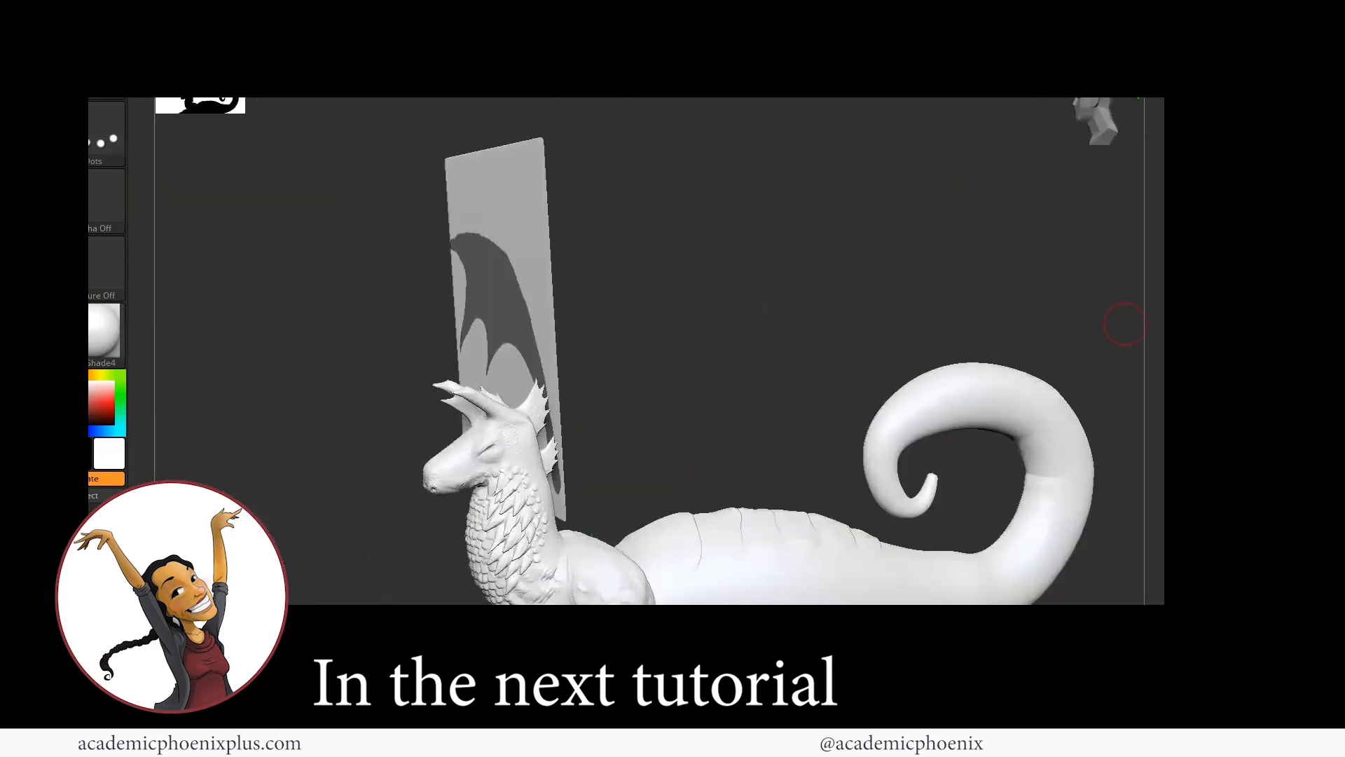
{"action": "left_click_drag", "start_coordinate": [729, 322], "coordinate": [939, 322]}
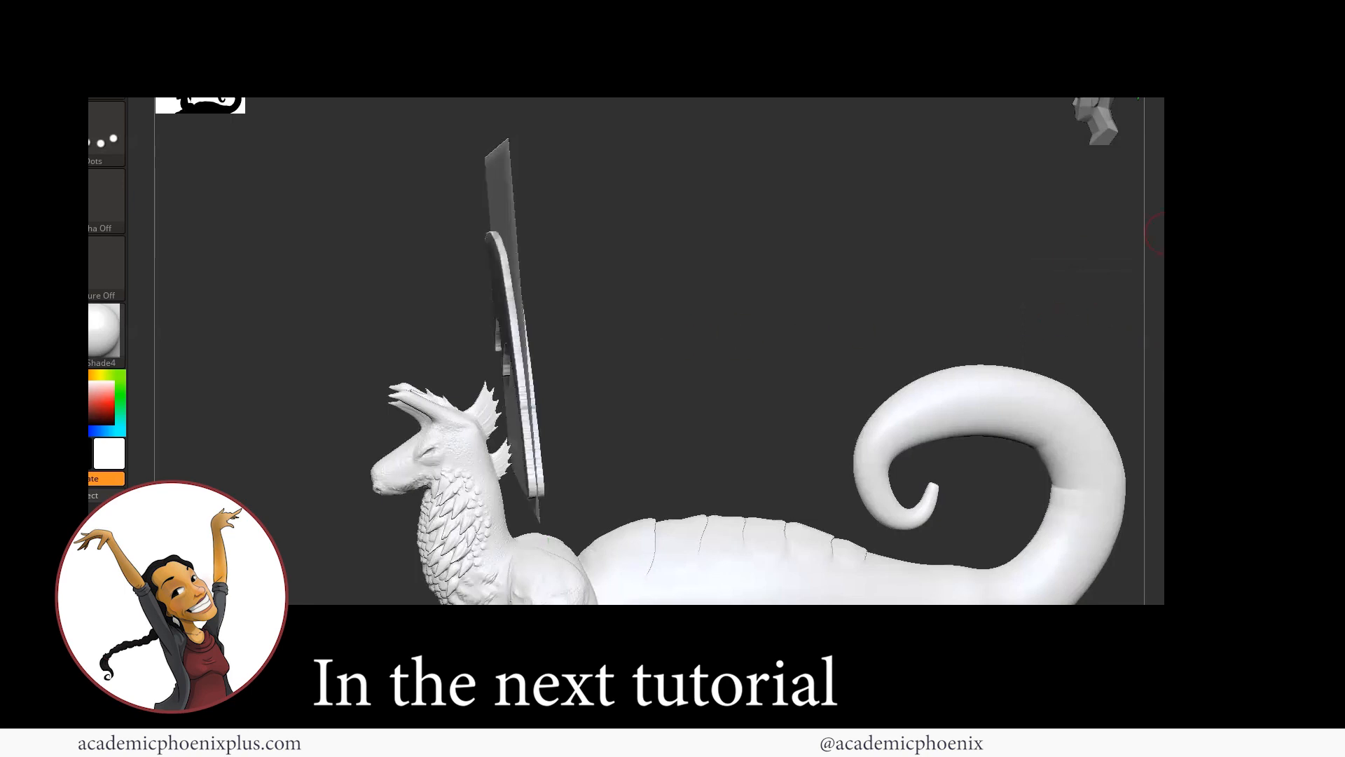
{"action": "left_click", "coordinate": [1164, 234]}
{"action": "left_click_drag", "start_coordinate": [903, 286], "coordinate": [613, 335]}
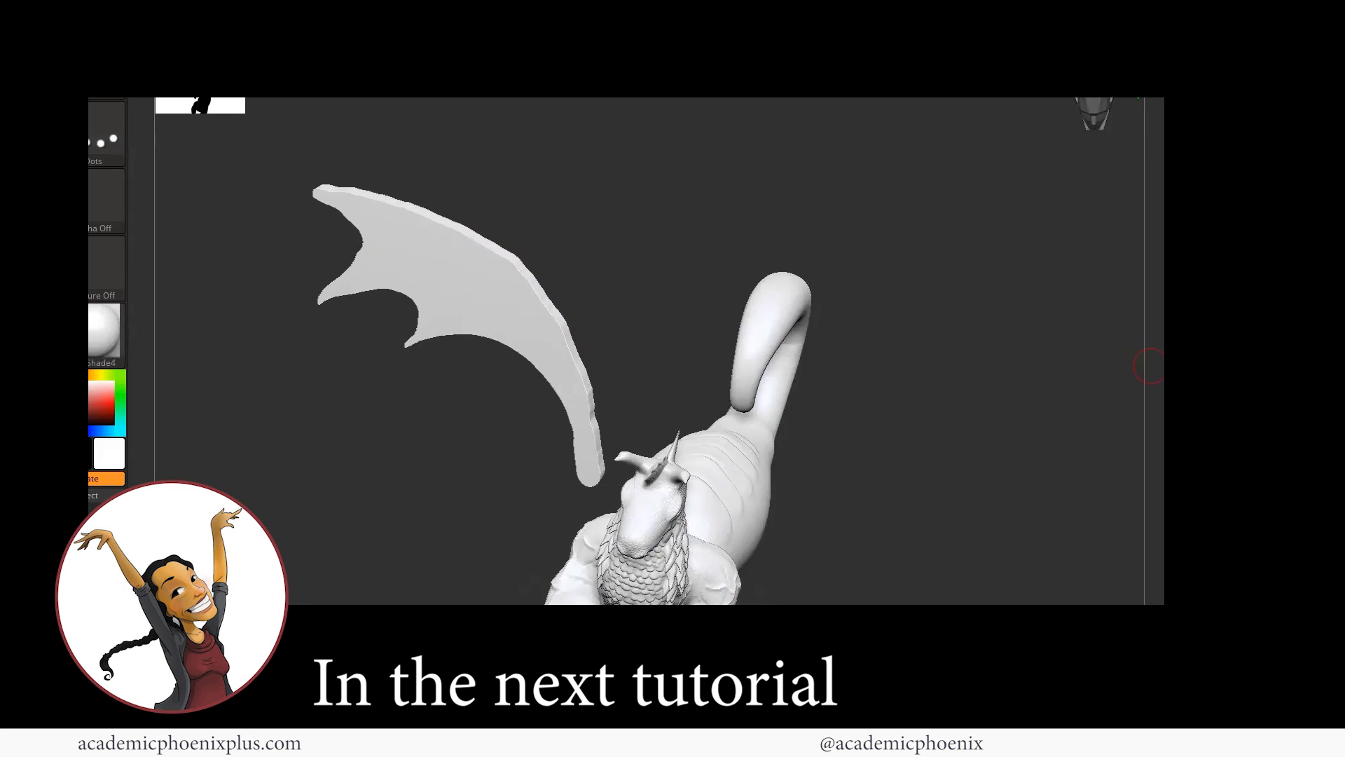
Display the polyframe wireframe over the whole creature mesh in a side view.
{"action": "left_click_drag", "start_coordinate": [1149, 365], "coordinate": [316, 243]}
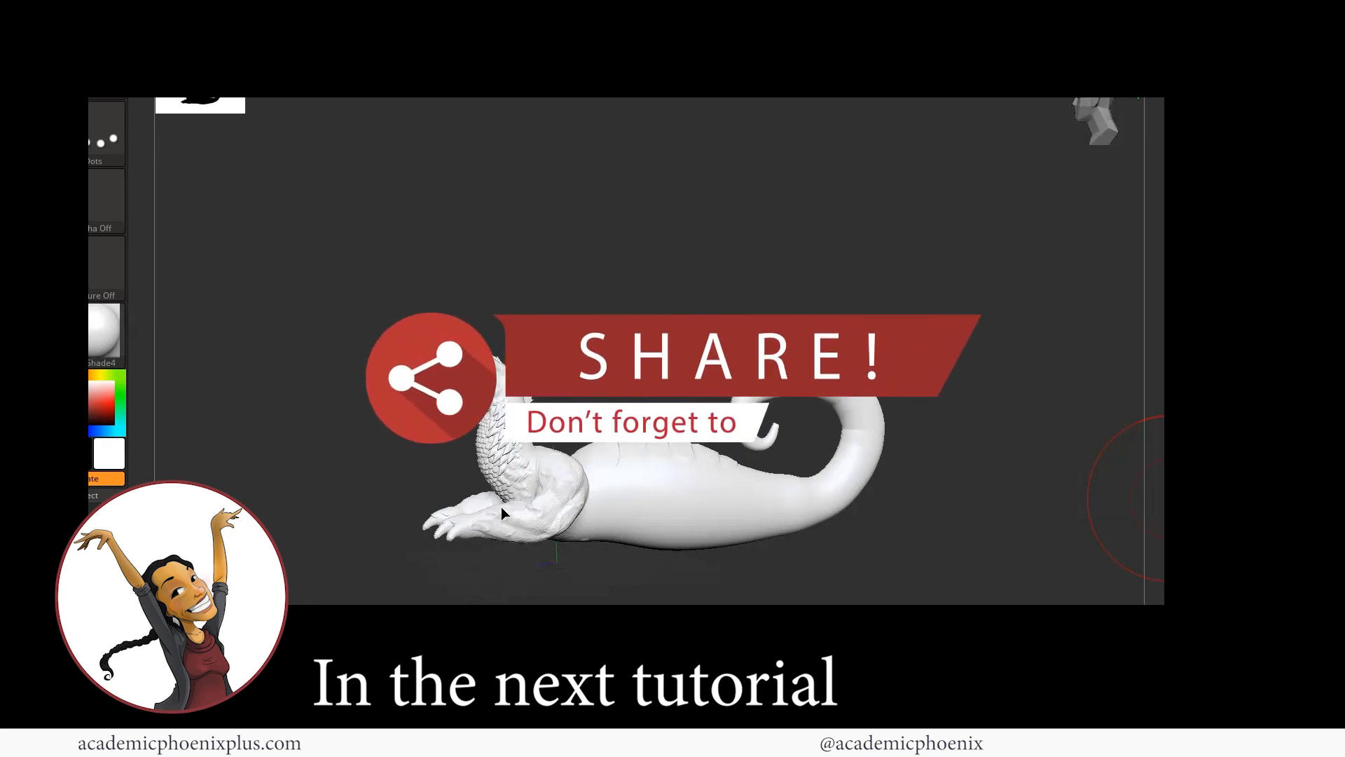
{"action": "key", "text": "shift+f"}
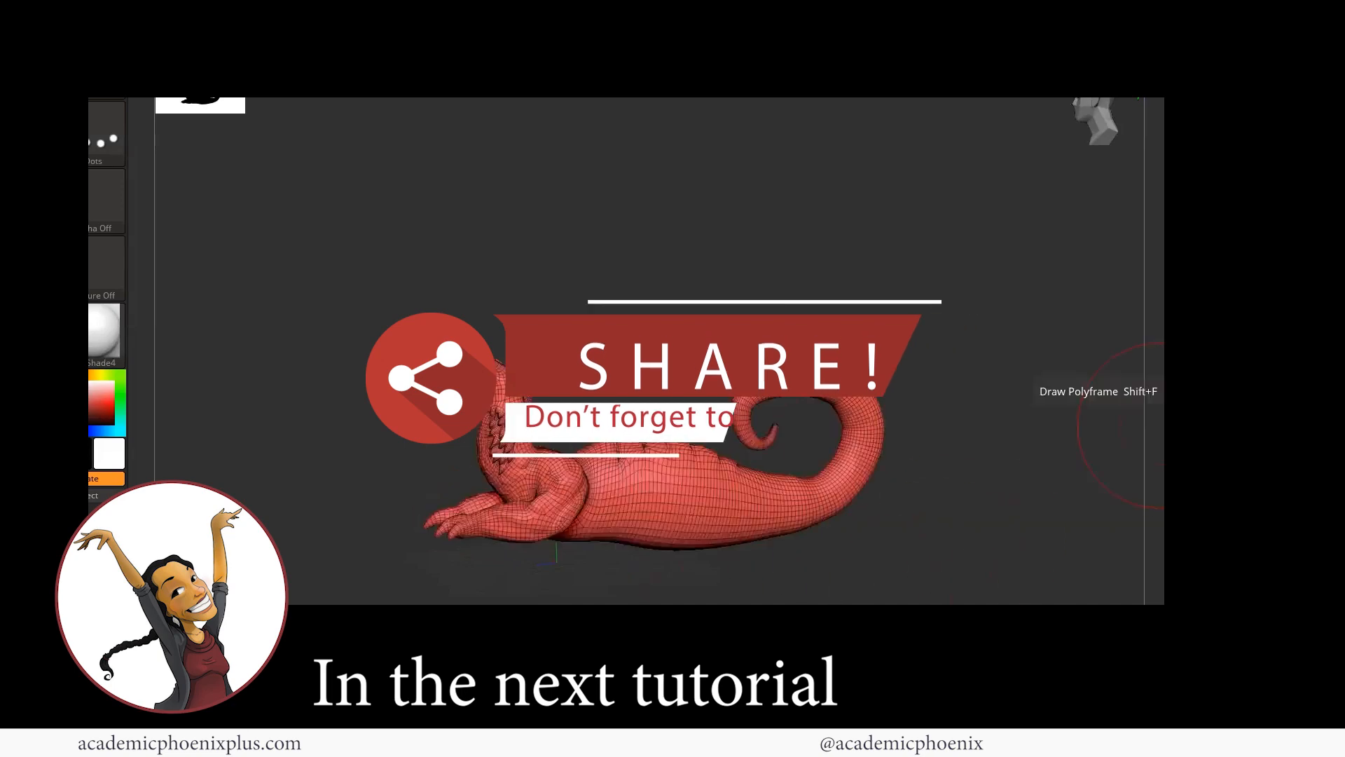